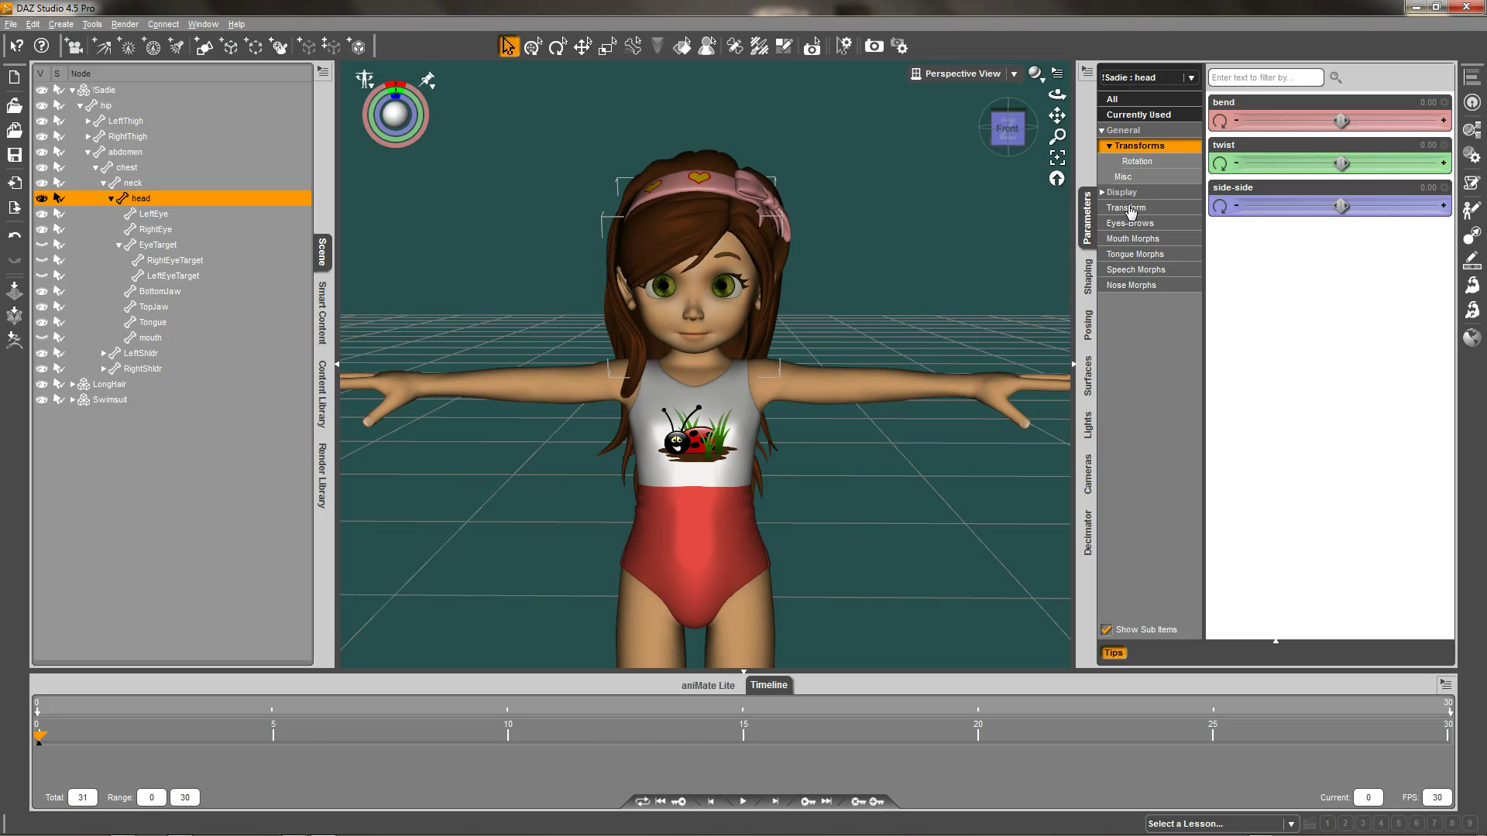
Step: Show the head's Eyes-Brows morphs and set the timeline's total length to 180 frames
click(1131, 208)
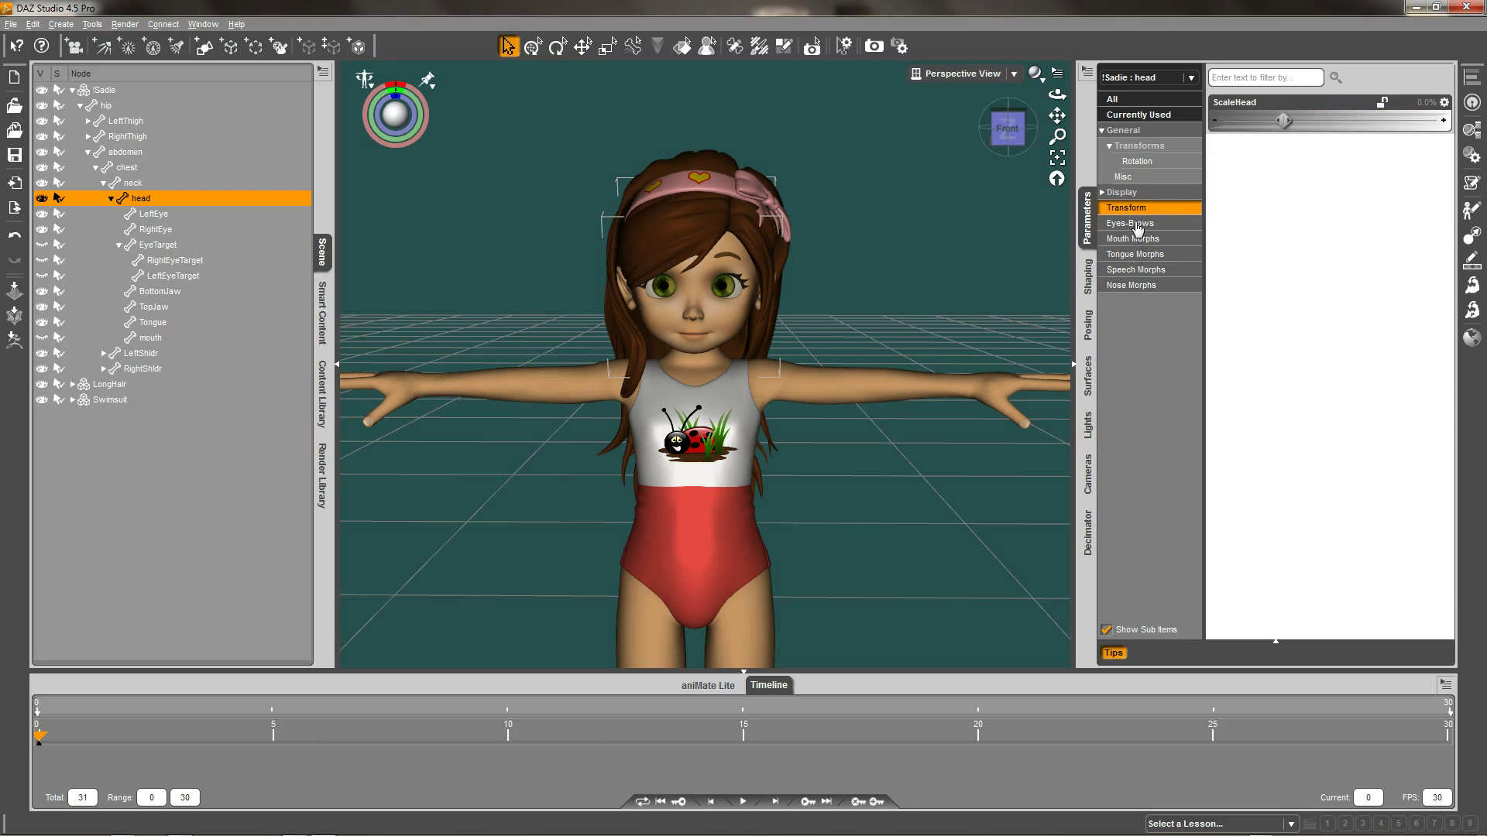
click(1133, 225)
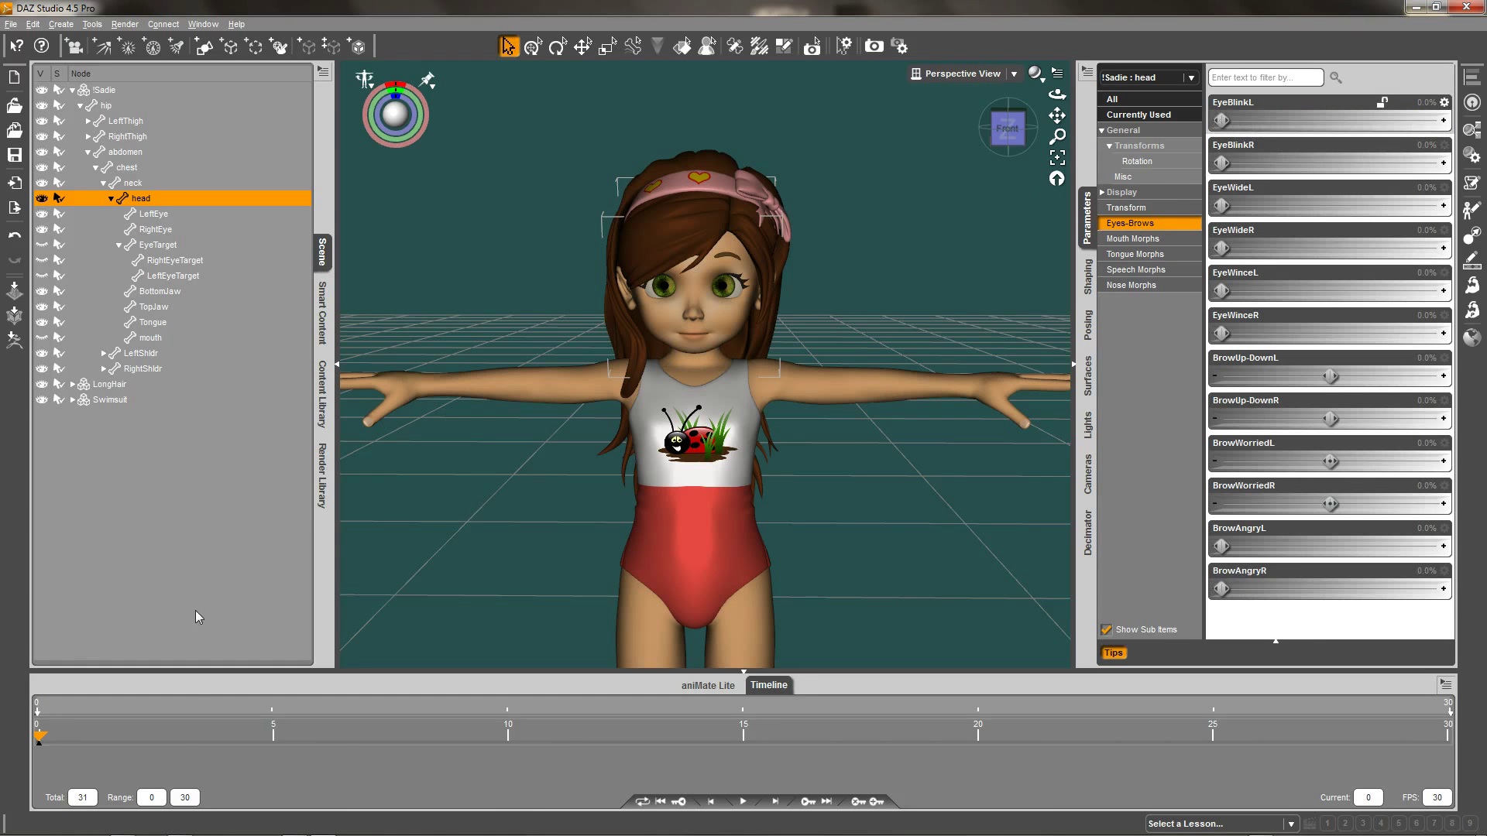
double_click(83, 798)
text(180)
key(Return)
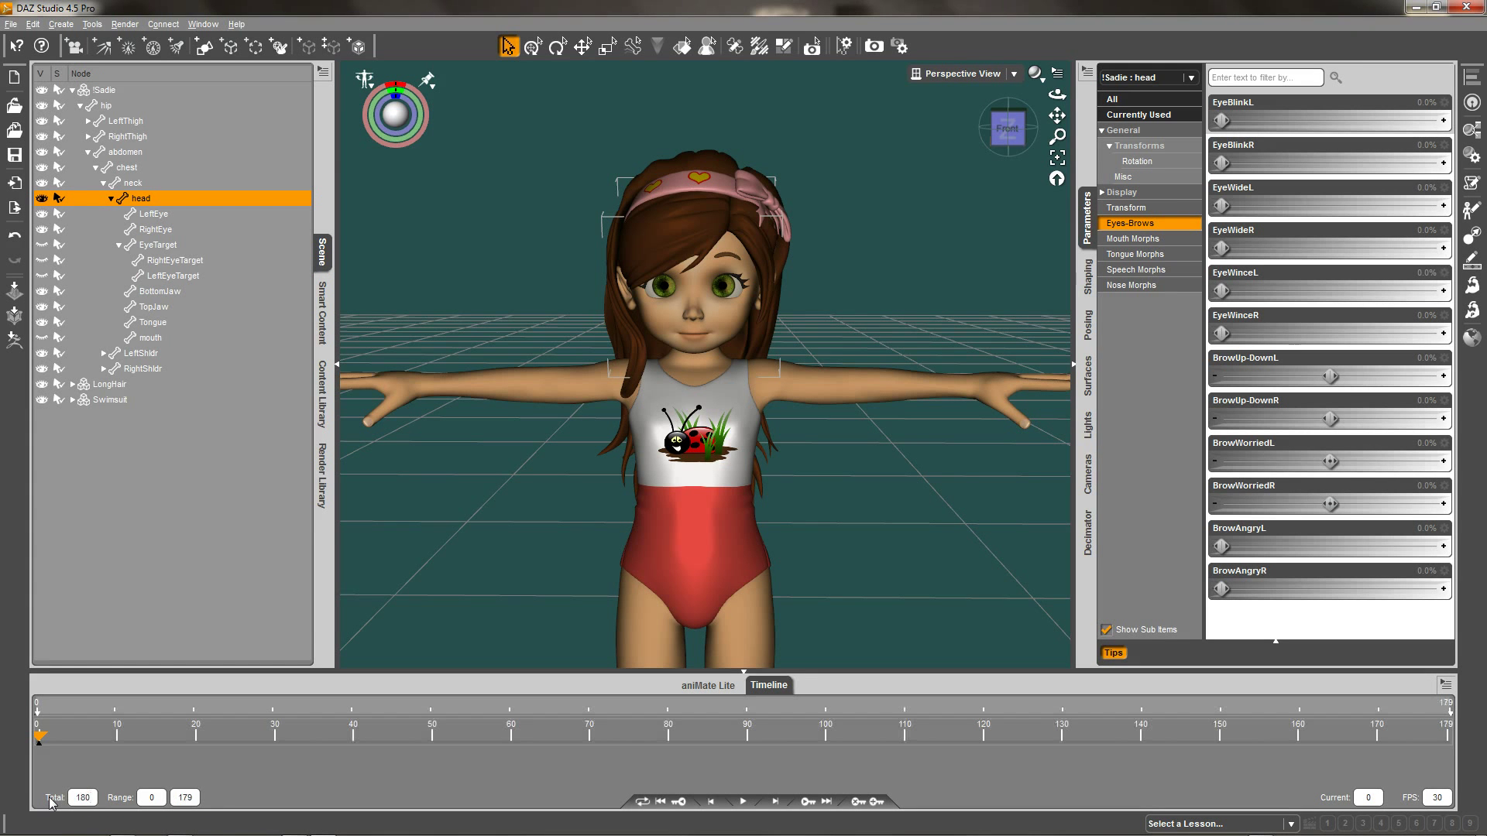
Step: Key the head's EyeBlinkL morph at 100% on frame 5 and at 0% on frame 10
click(79, 748)
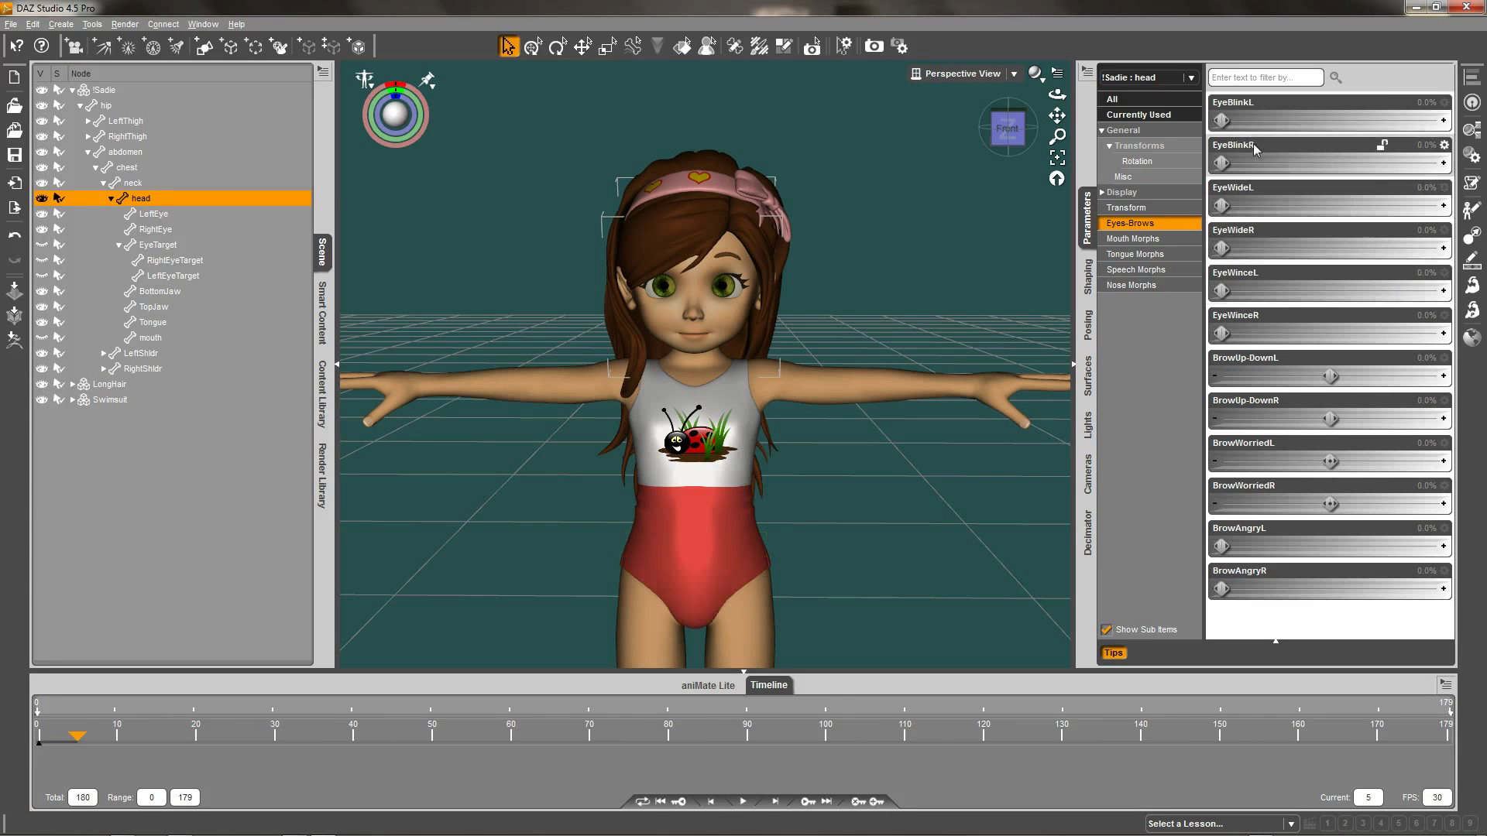
drag(1224, 121, 1481, 147)
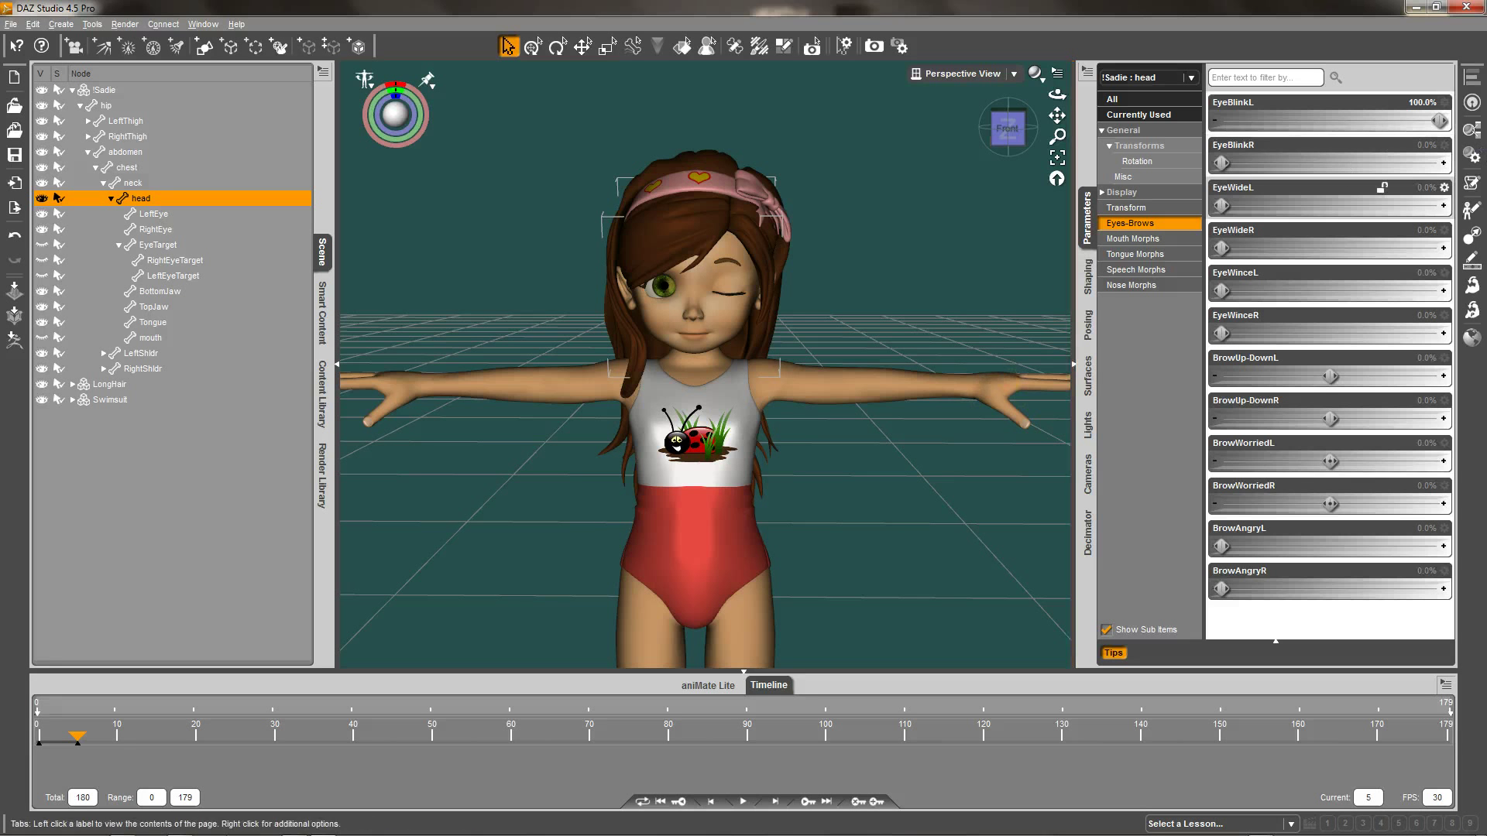
click(117, 744)
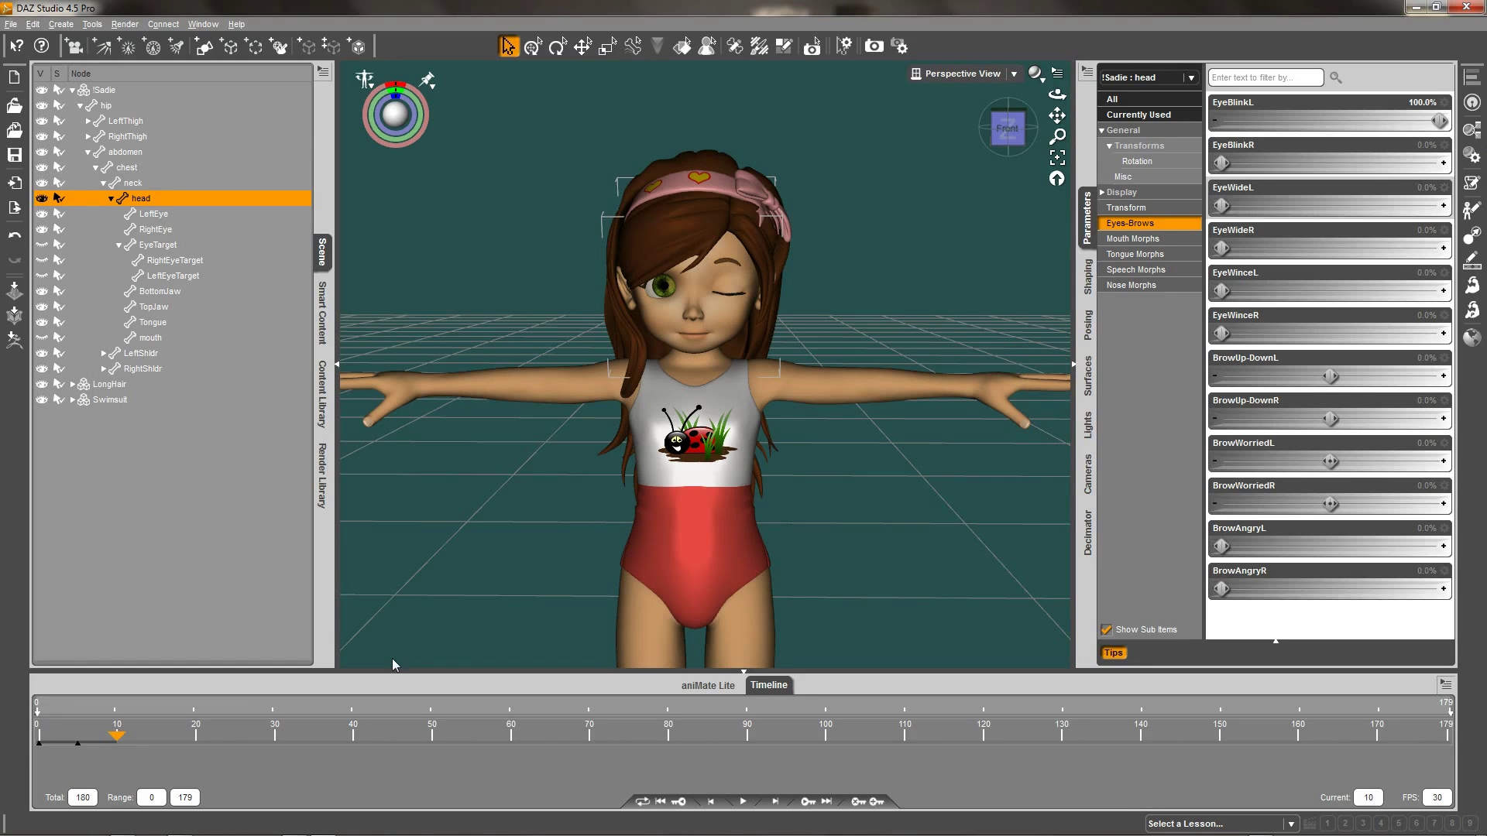
click(1417, 104)
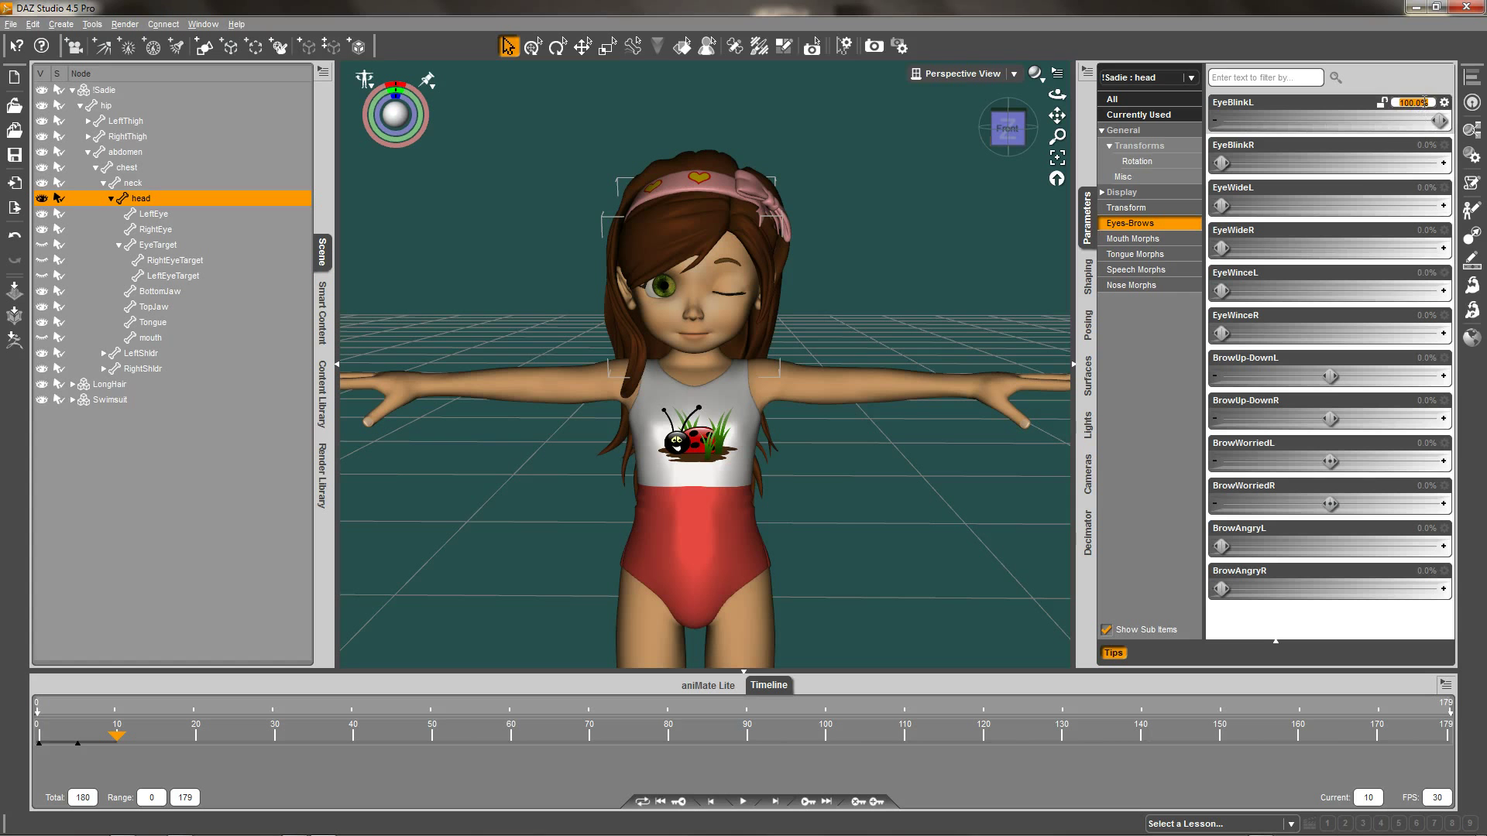
text(0)
key(Return)
Step: Key the EyeBlinkR morph at 100% on frame 10 and at 0% on frame 15
drag(1352, 163, 1440, 163)
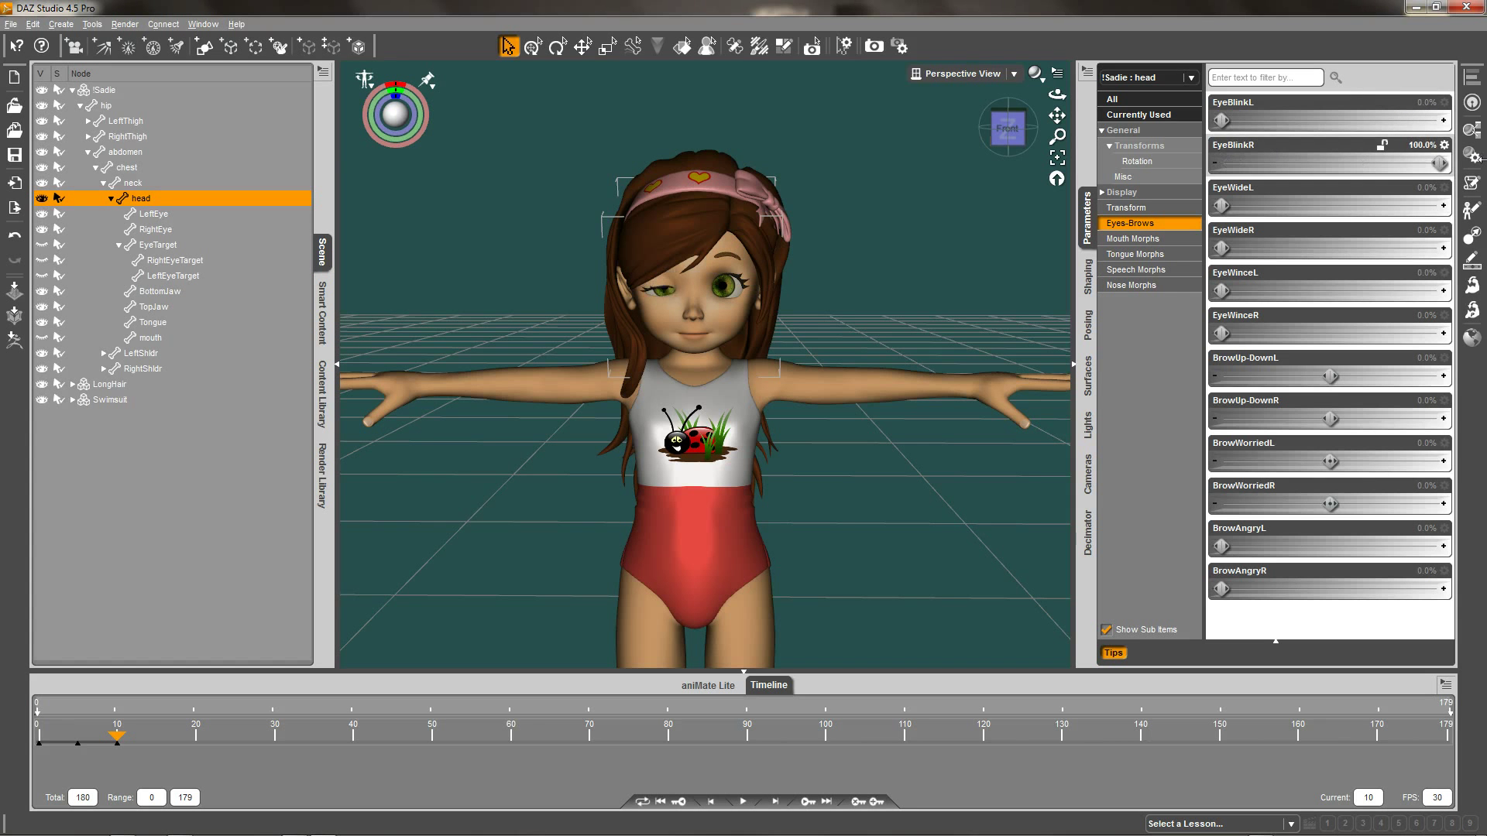
click(156, 745)
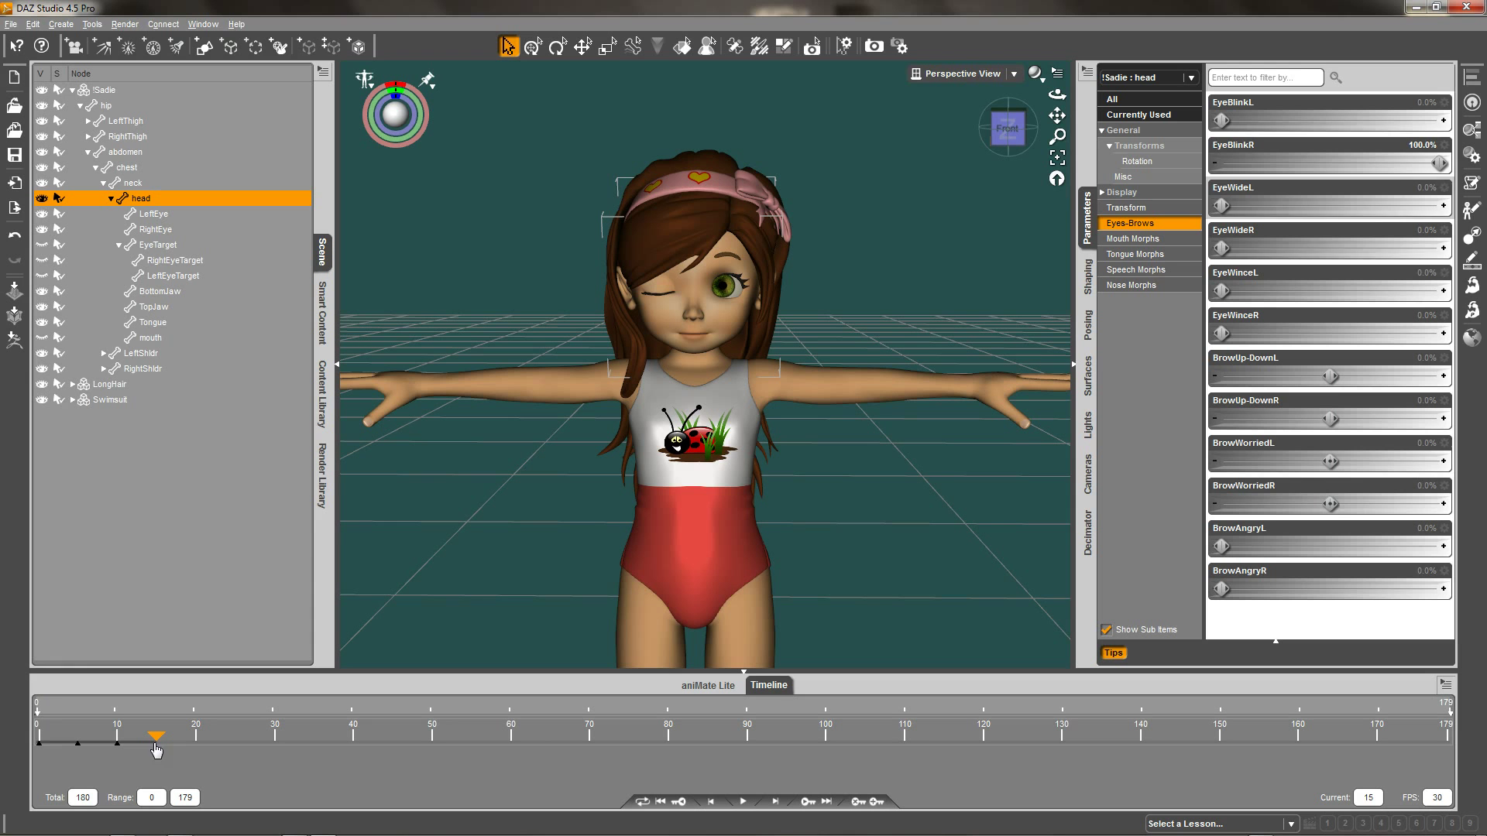
click(1423, 145)
text(0)
key(Return)
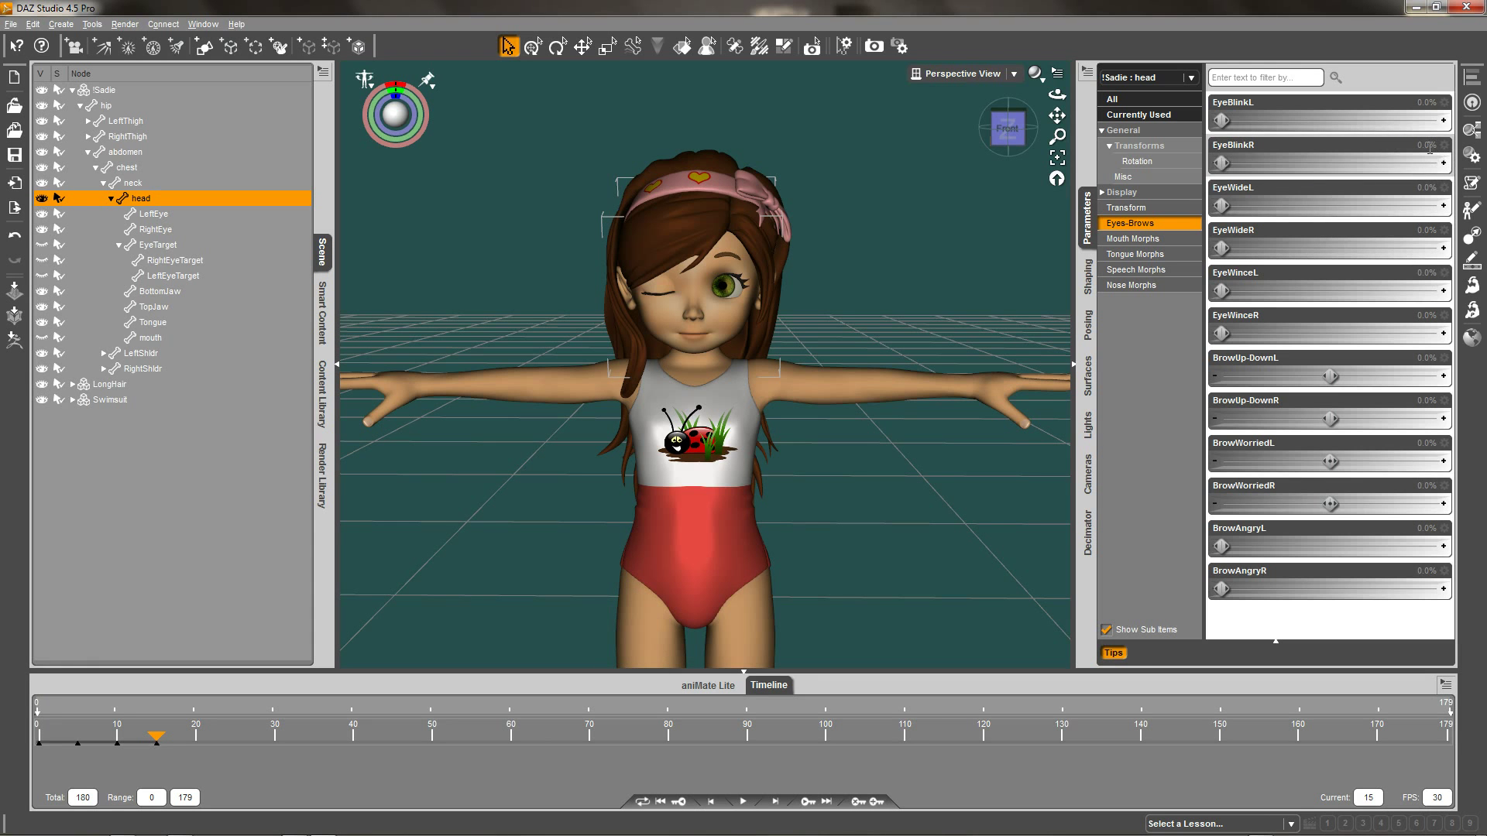
Step: Key the EyeWideL morph at 100% on frame 15 and at 0% on frame 20
drag(1225, 206, 1482, 220)
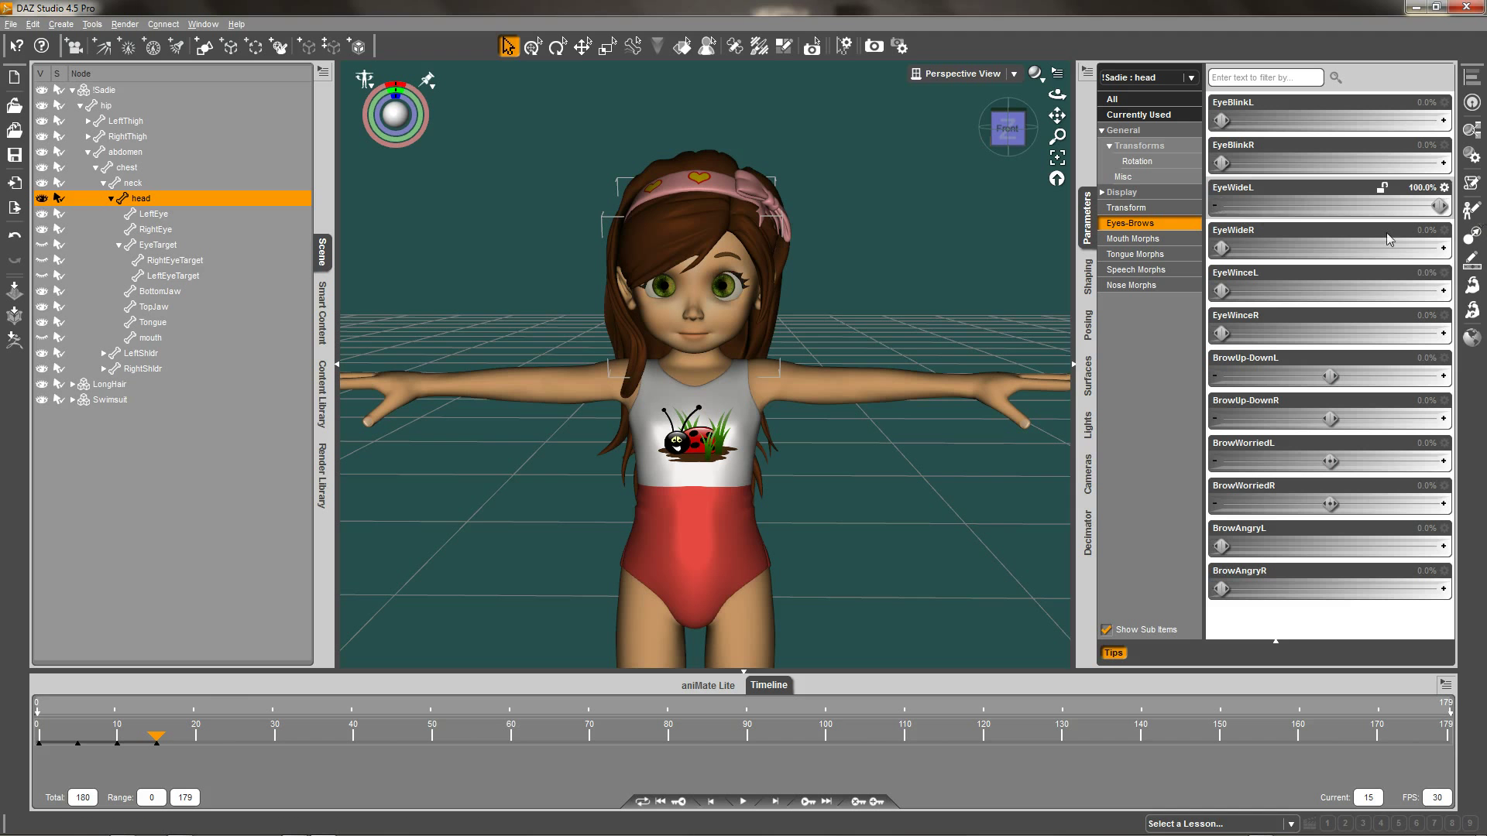
click(198, 742)
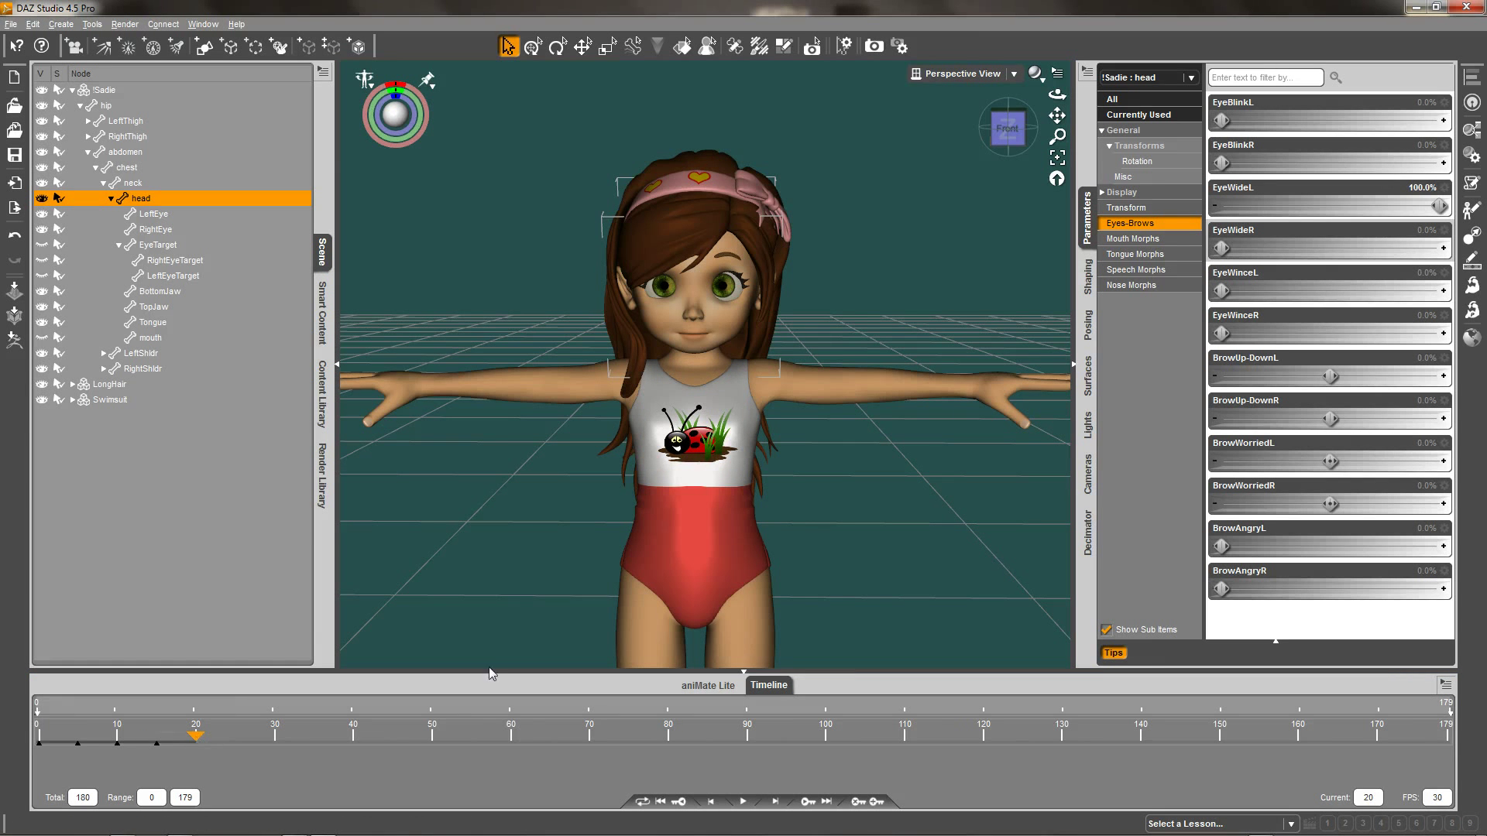
click(1418, 190)
text(0)
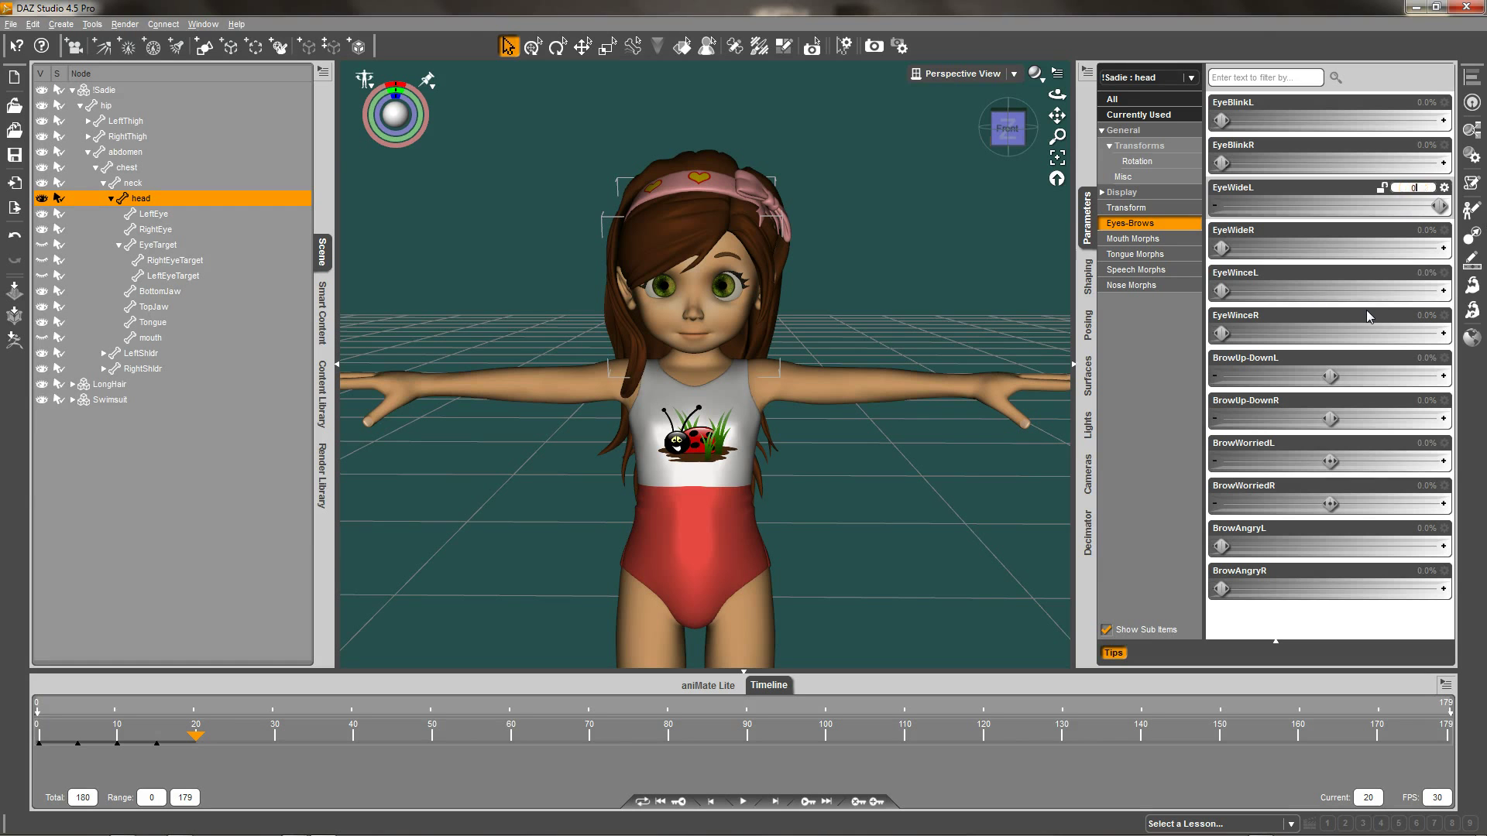
key(Return)
Step: Key the EyeWideR morph at 100% on frame 20 and at 0% on frame 25
drag(1223, 249, 1475, 266)
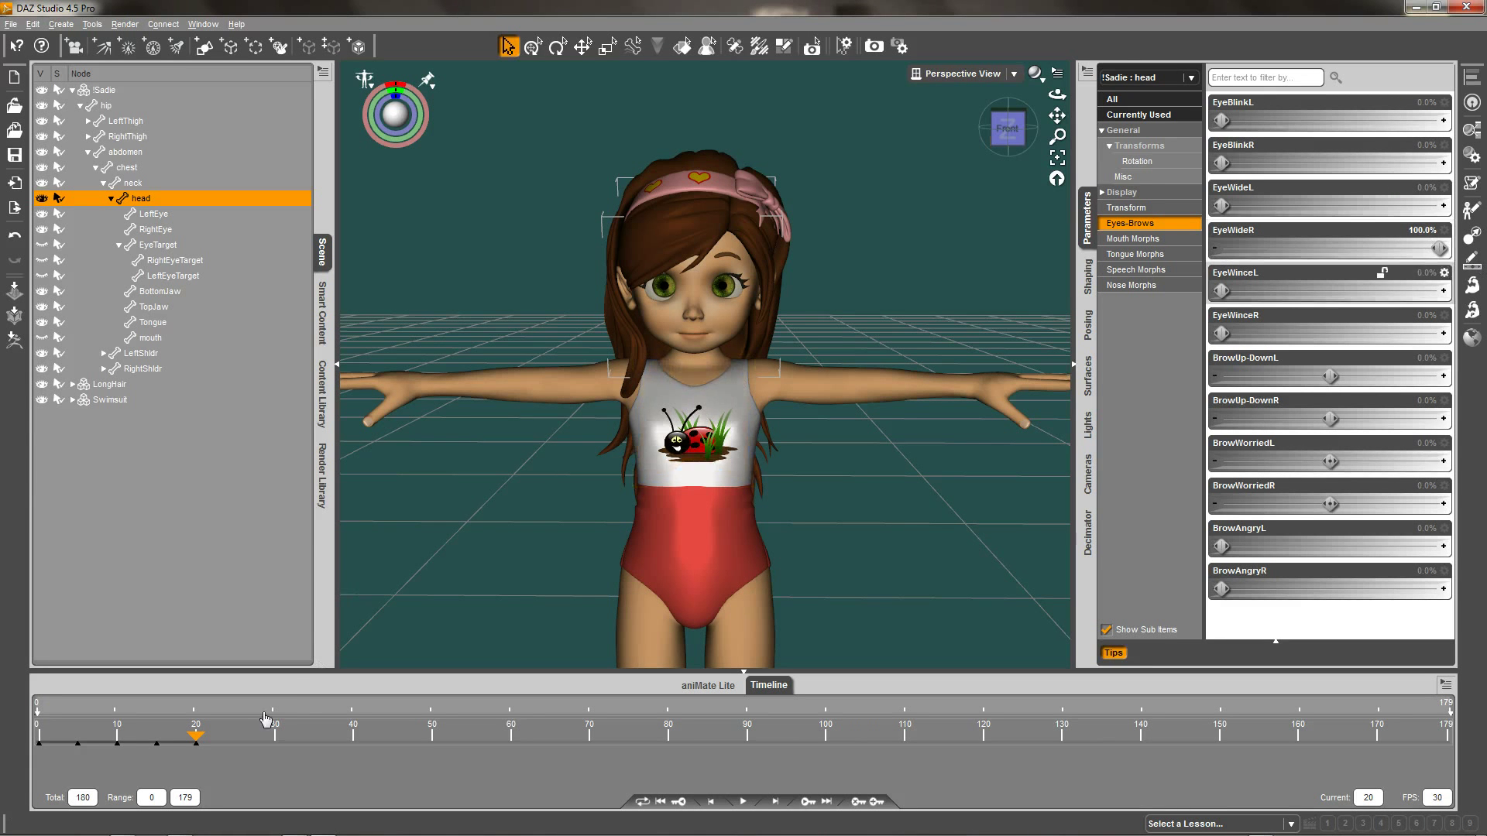
click(237, 748)
click(1417, 231)
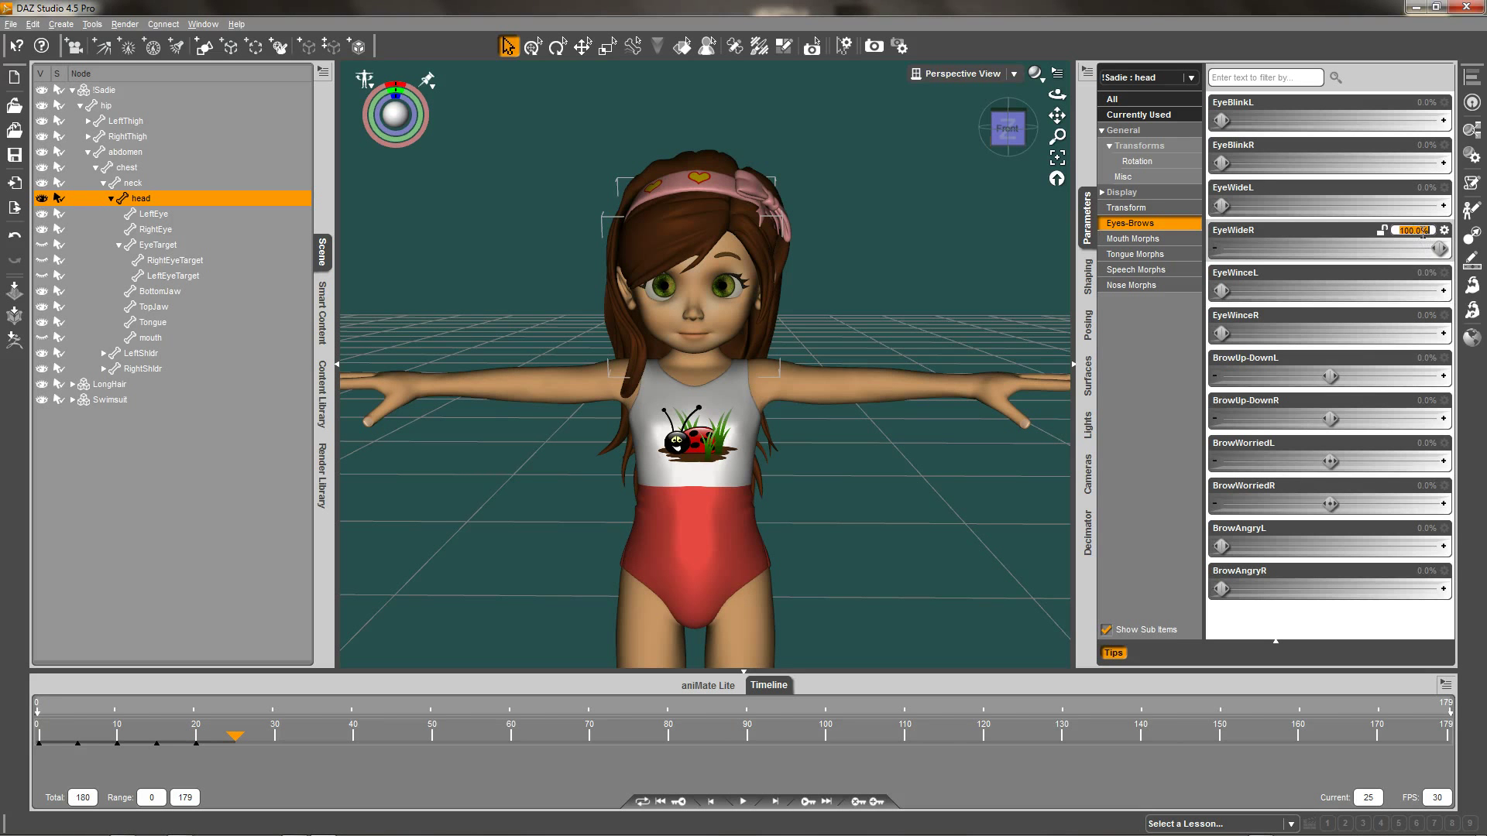
text(0)
key(Return)
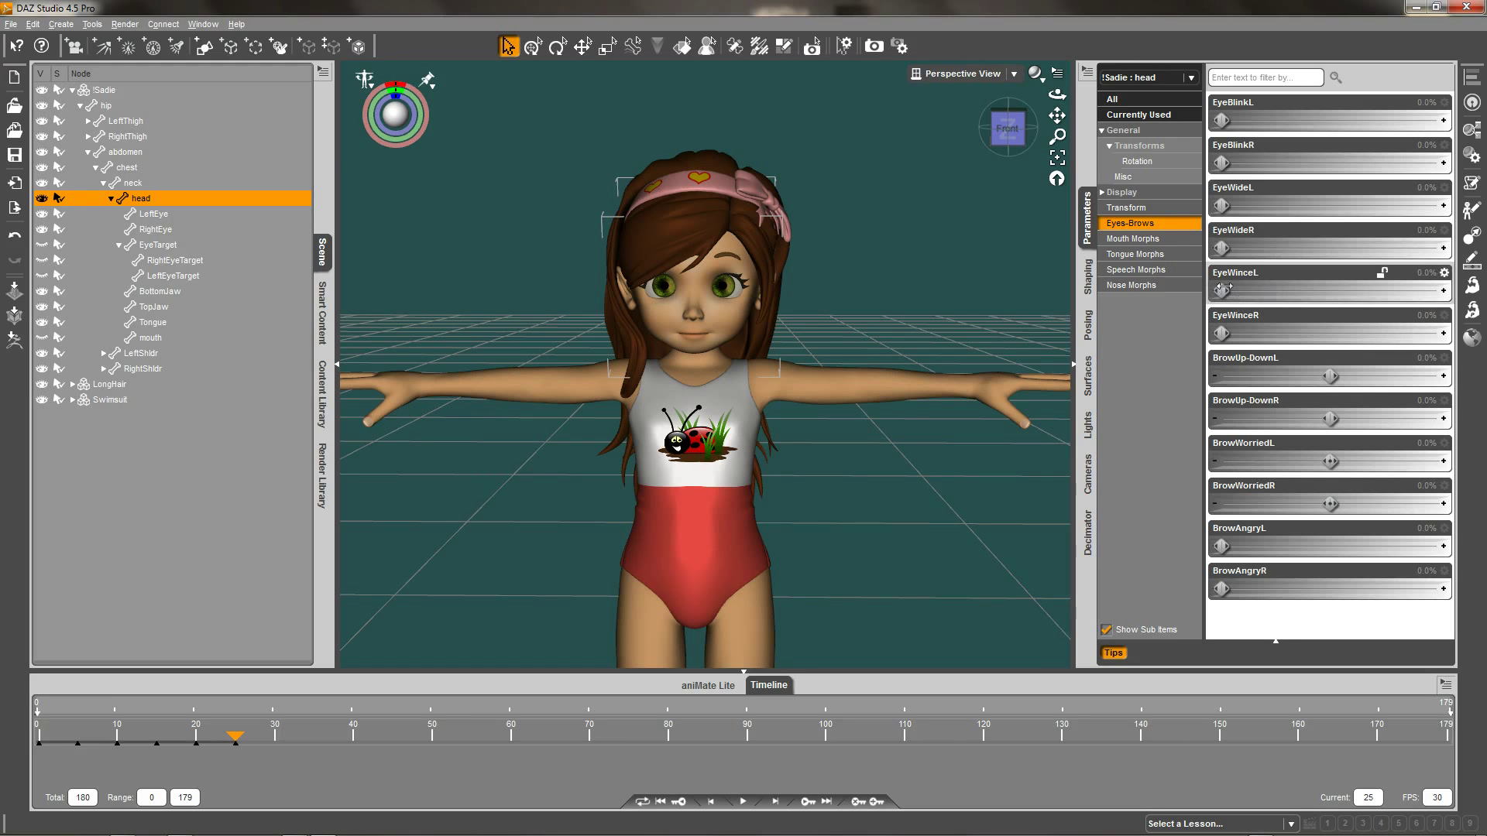
Step: Key the EyeWinceL morph at 100% on frame 25 and at 0% on frame 30
drag(1223, 291, 1481, 303)
click(276, 739)
click(1415, 273)
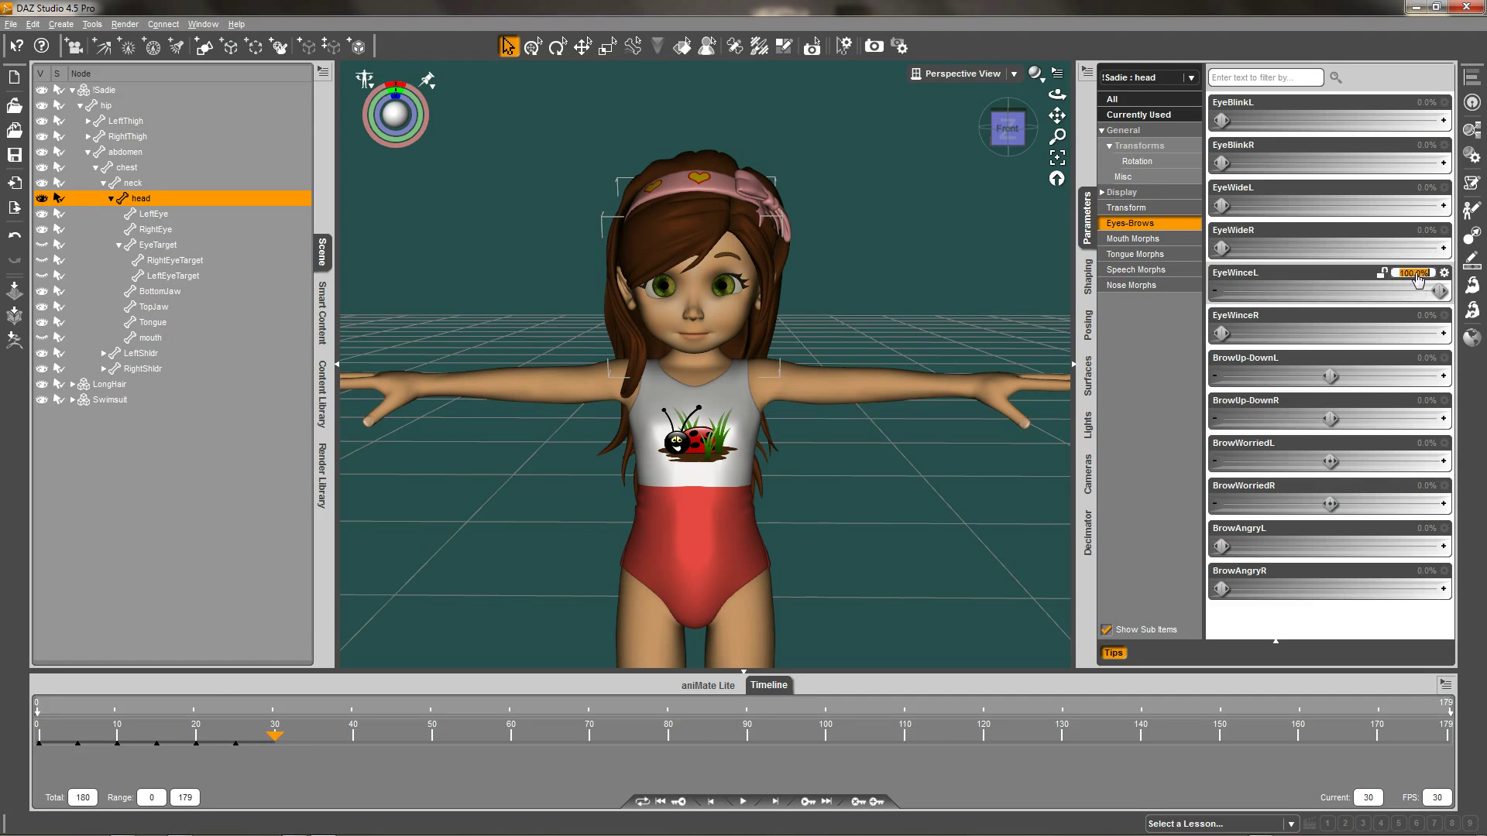
text(0)
key(Return)
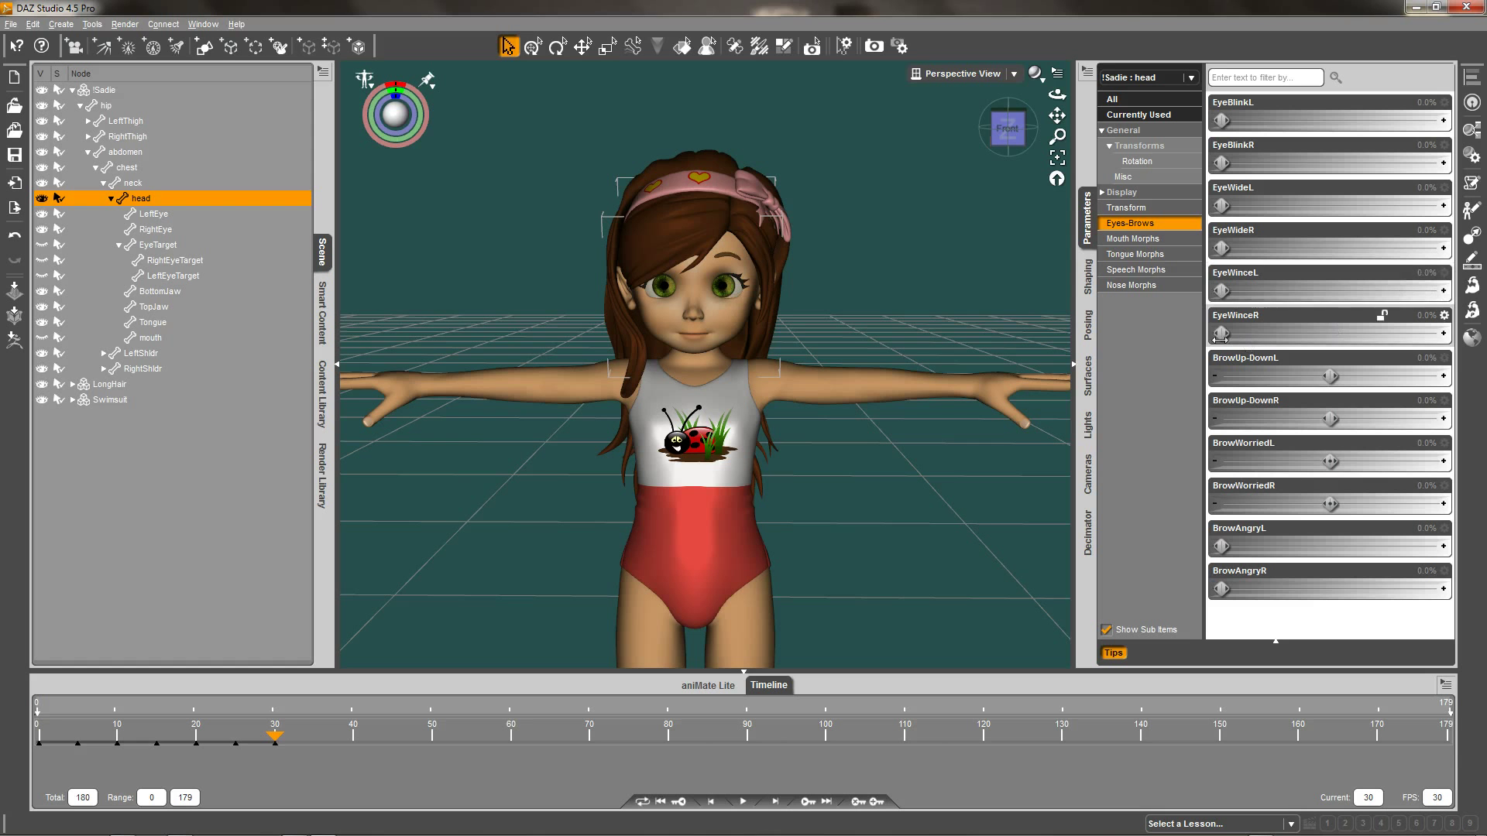
Step: Key the EyeWinceR morph at 100% on frame 30 and at 0% on frame 35
drag(1222, 334, 1480, 320)
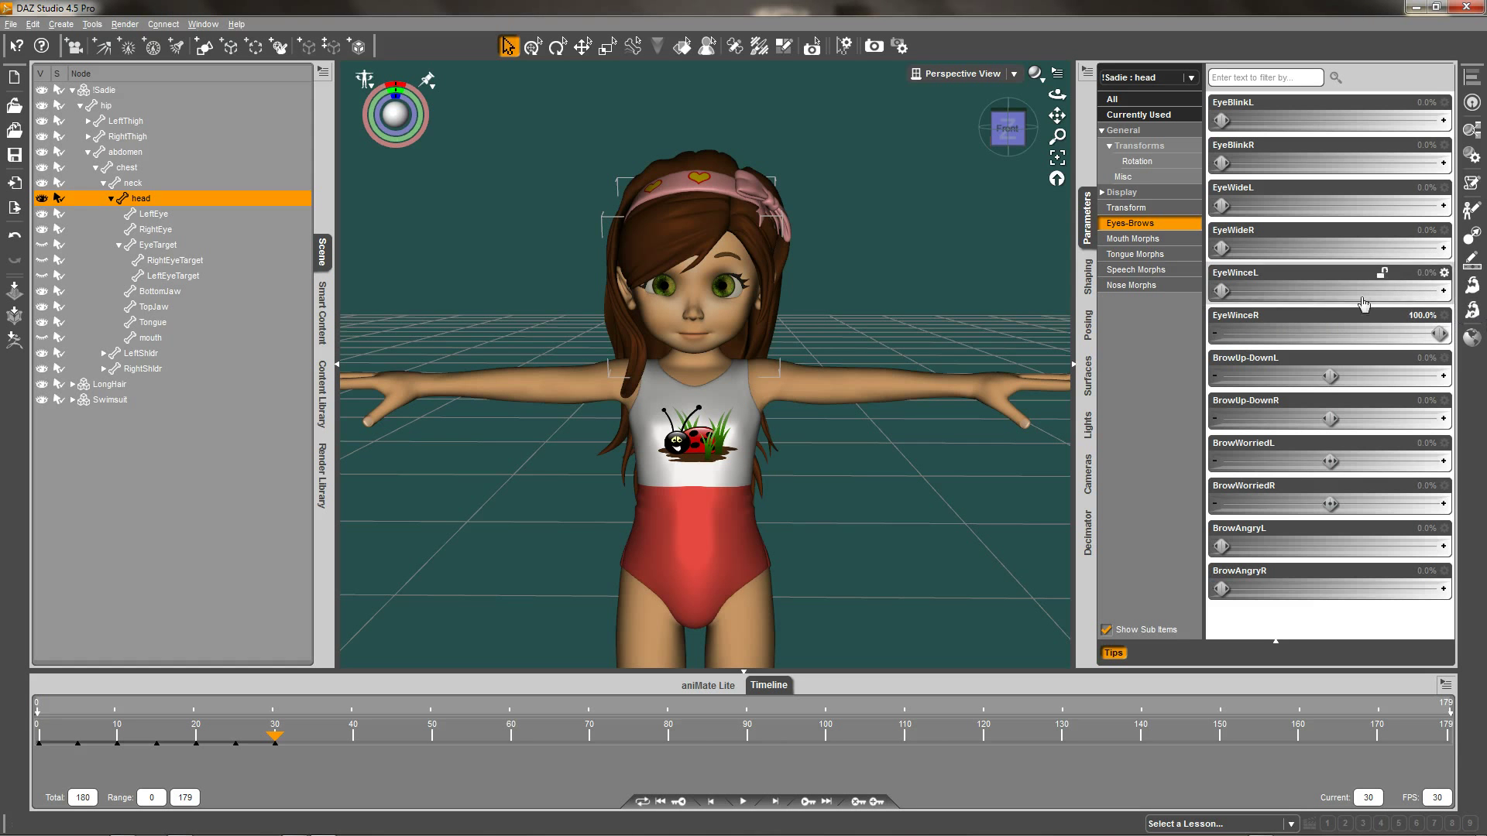
click(314, 748)
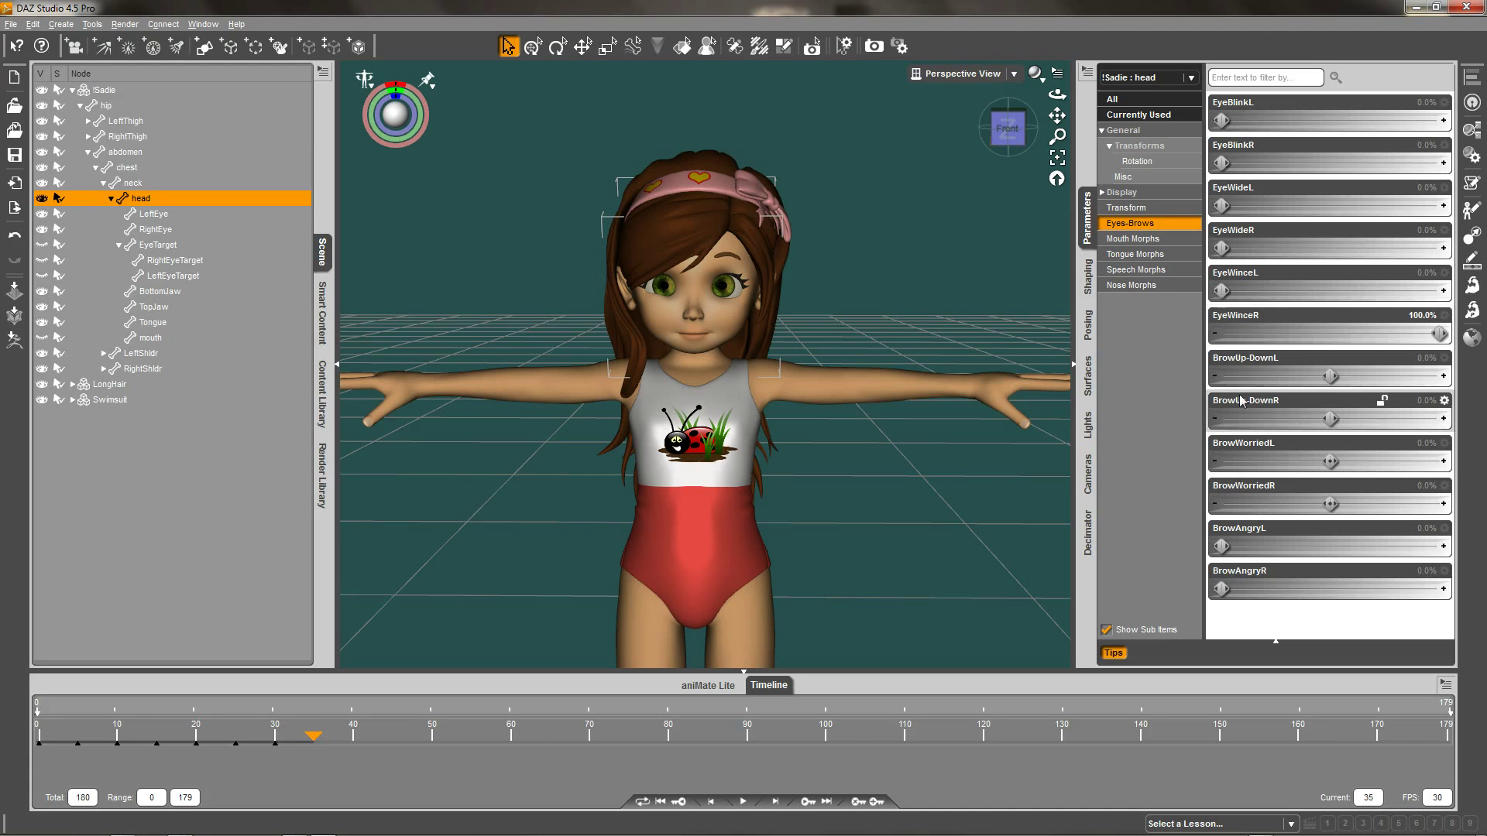
click(1422, 315)
text(0)
key(Return)
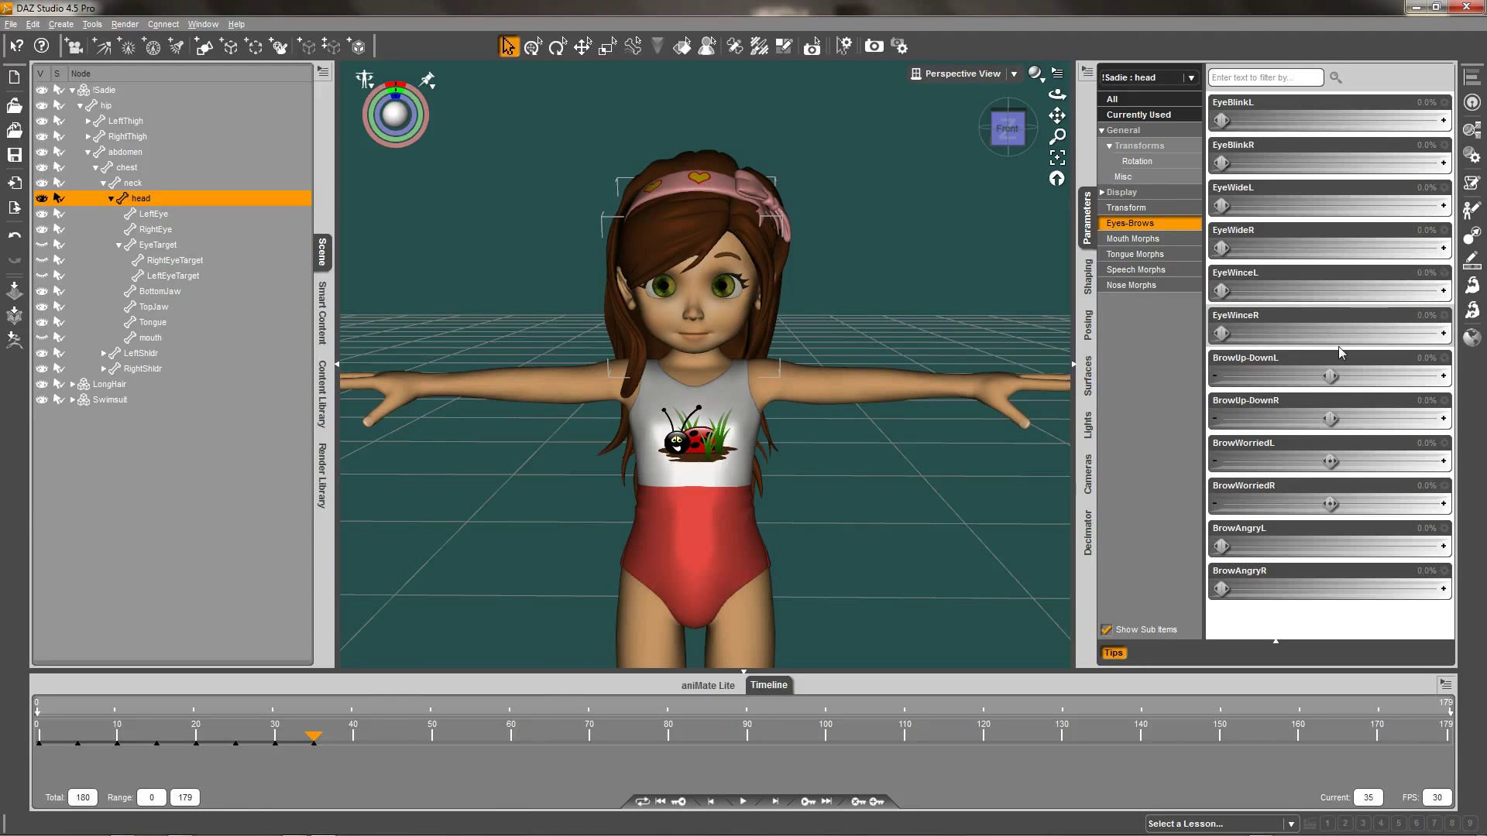
Step: Key the BrowUp-DownL morph at 100% on frame 35 and at 0% on frame 40
drag(1330, 377, 1481, 384)
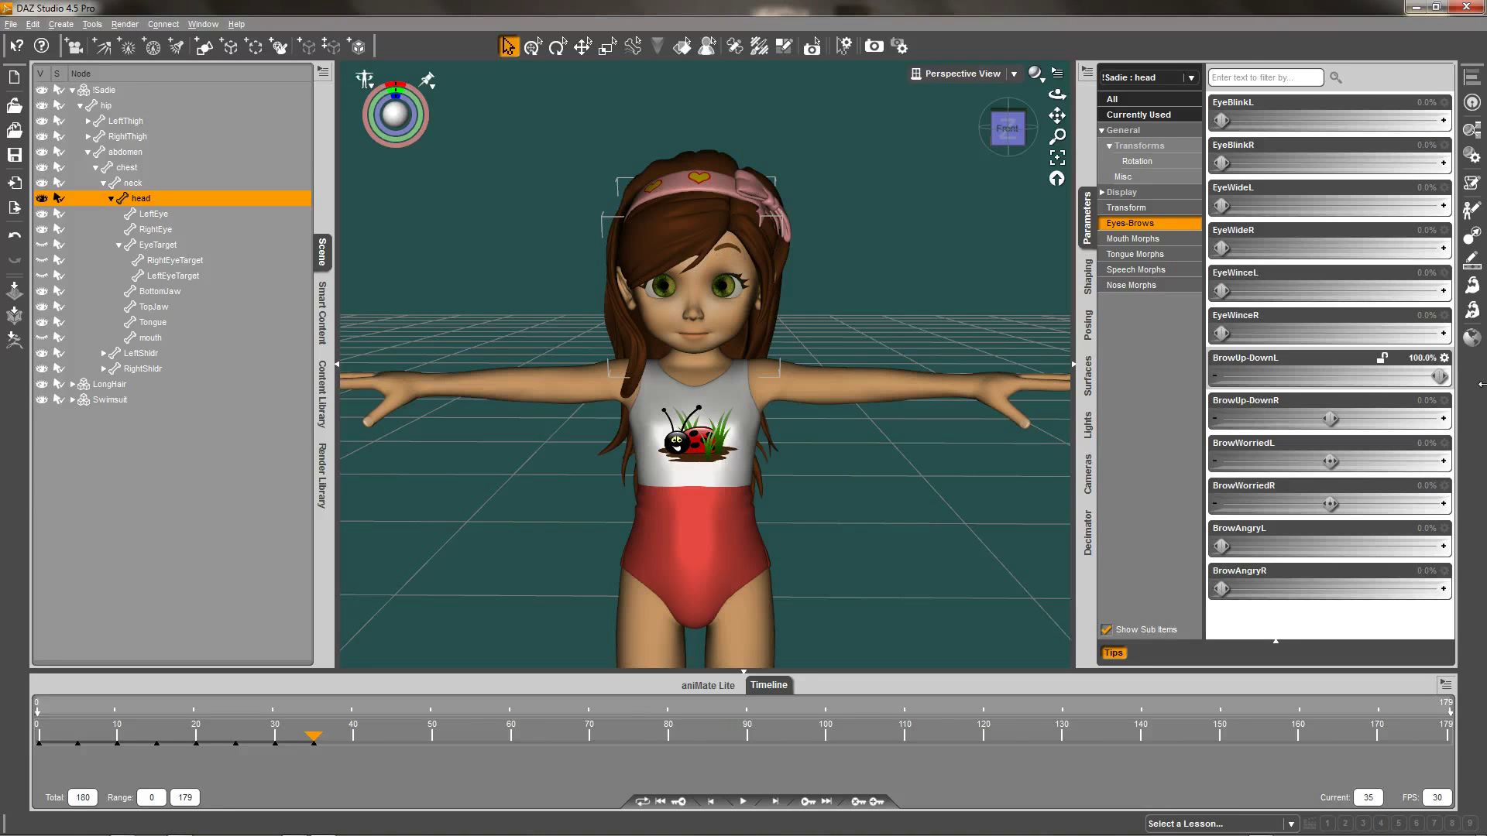
click(355, 746)
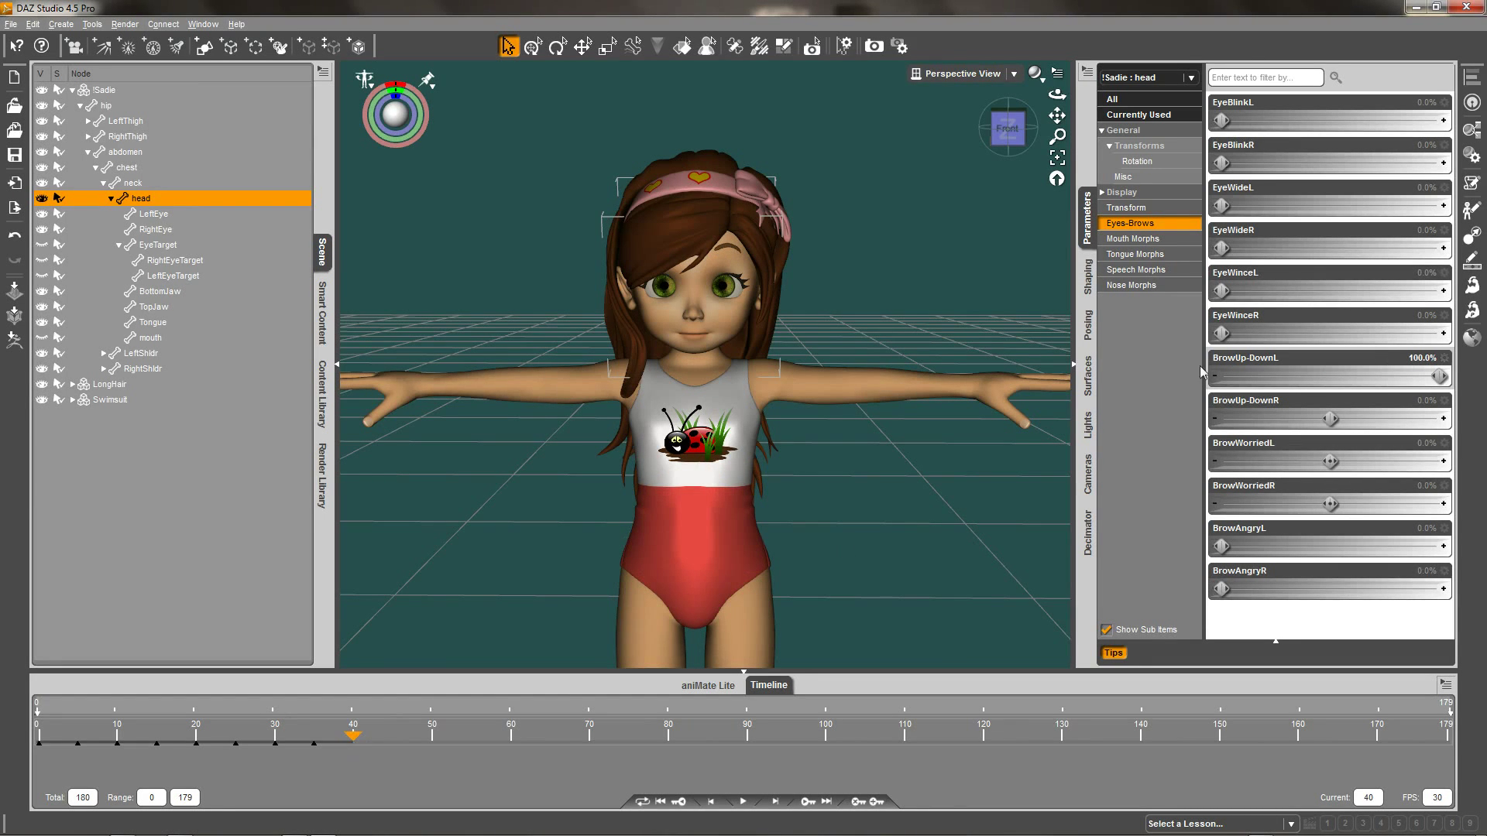
click(1420, 360)
text(0)
key(Return)
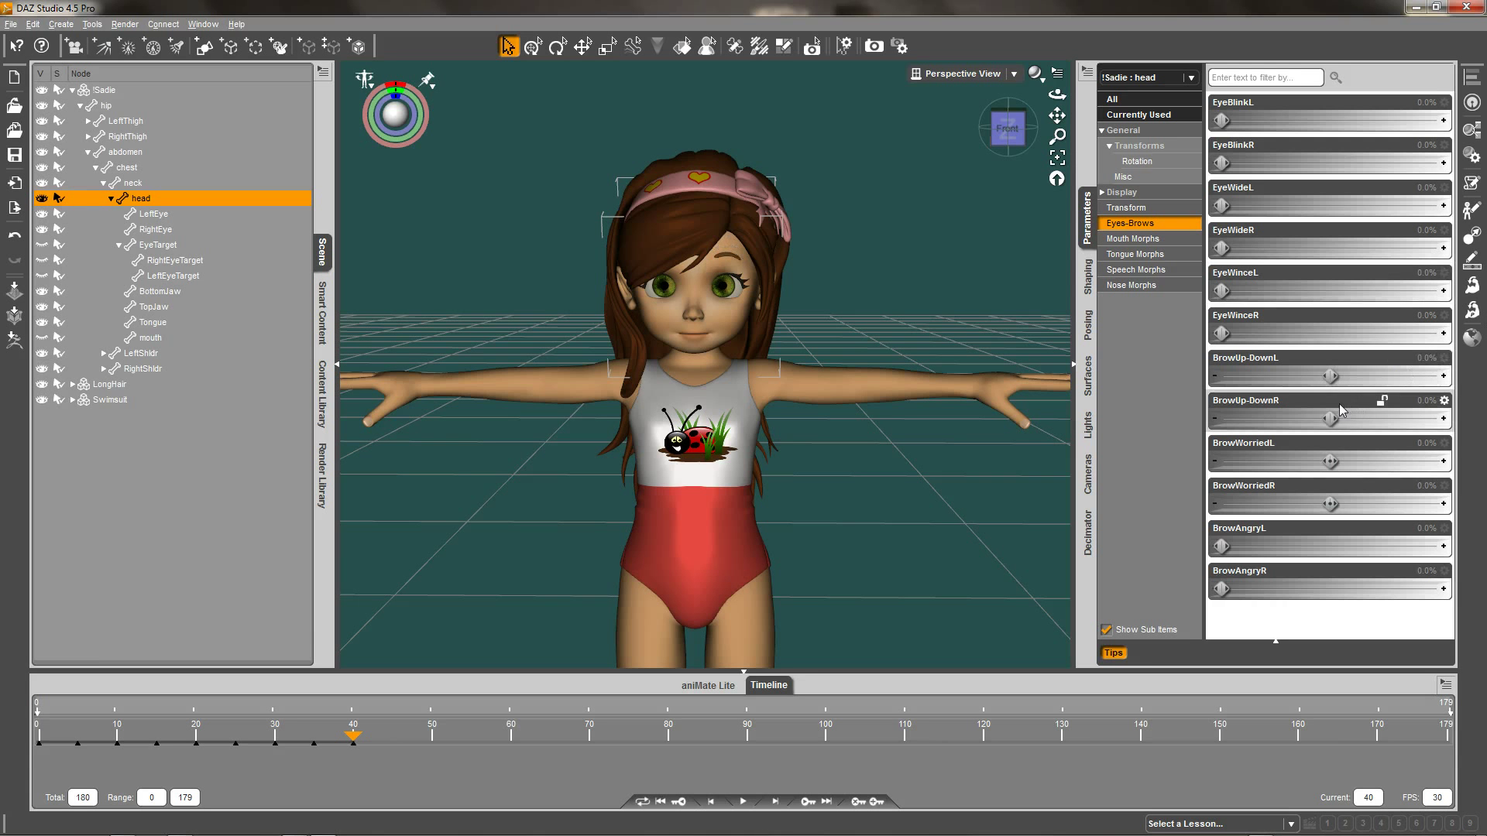
Step: Key the BrowUp-DownR morph at 100% on frame 40 and at 0% on frame 45
drag(1329, 419, 1481, 428)
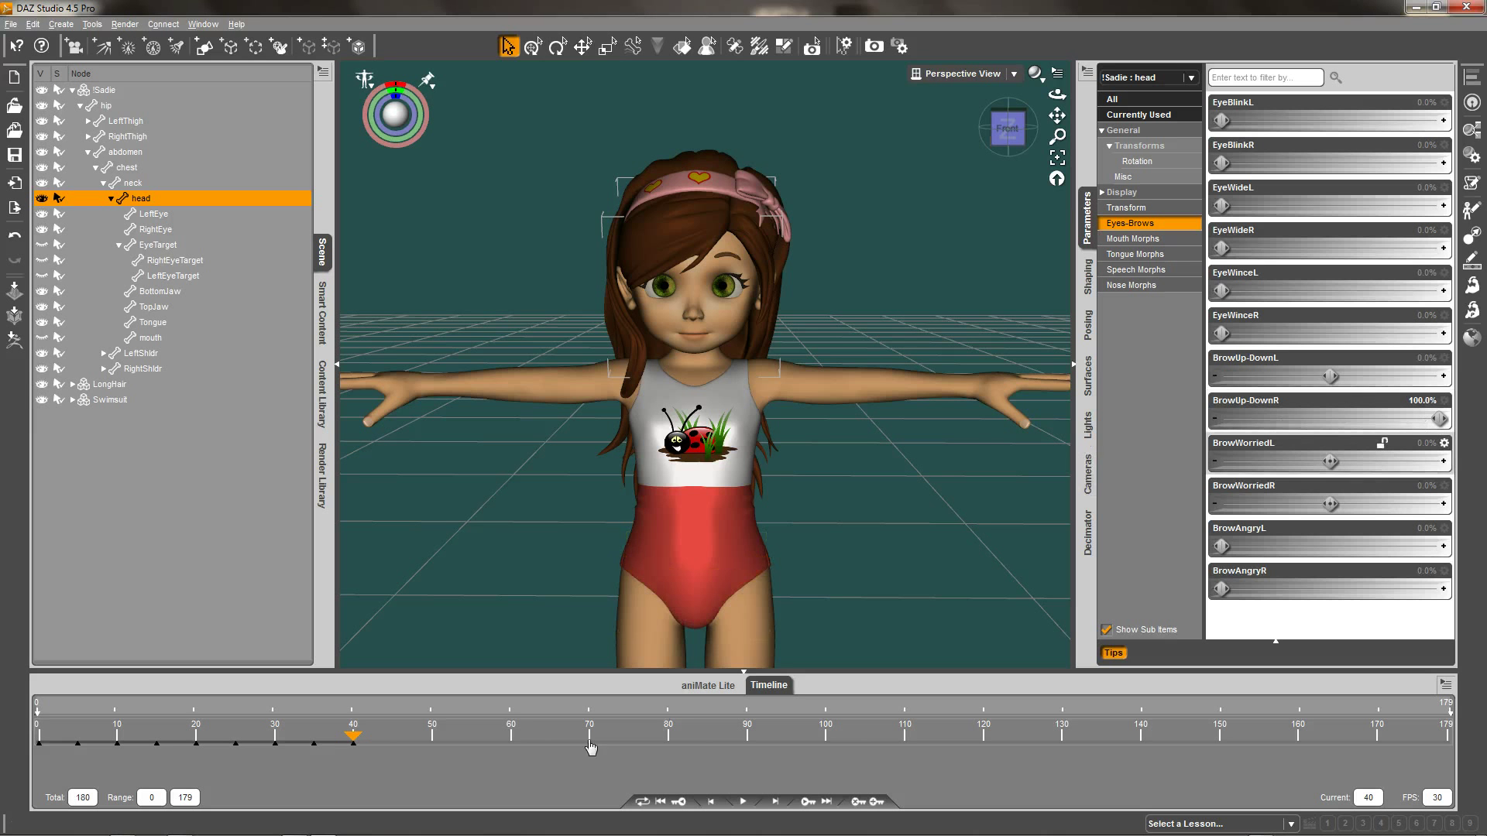
click(392, 748)
click(1414, 400)
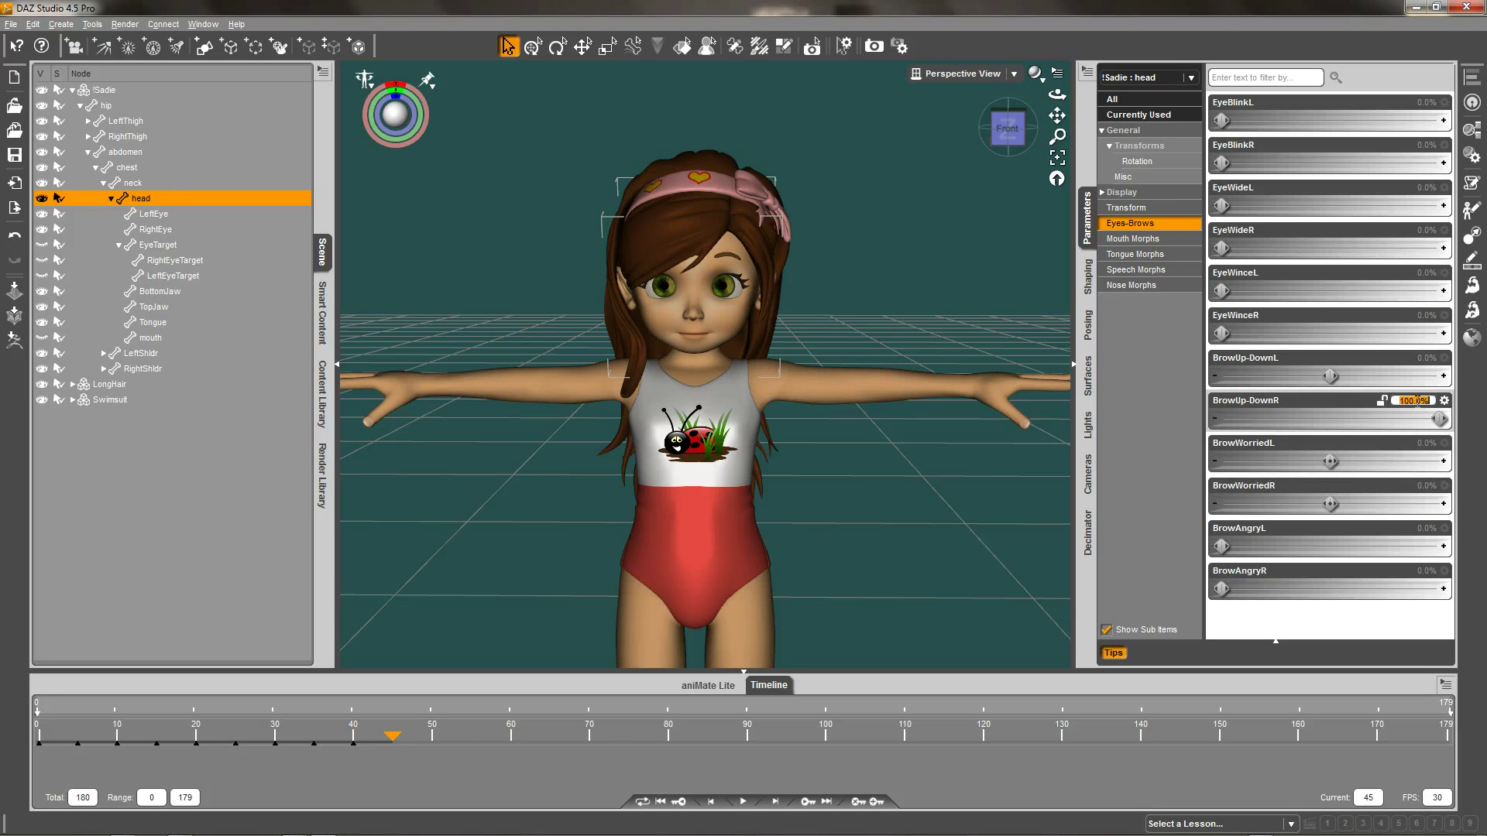
text(0)
key(Return)
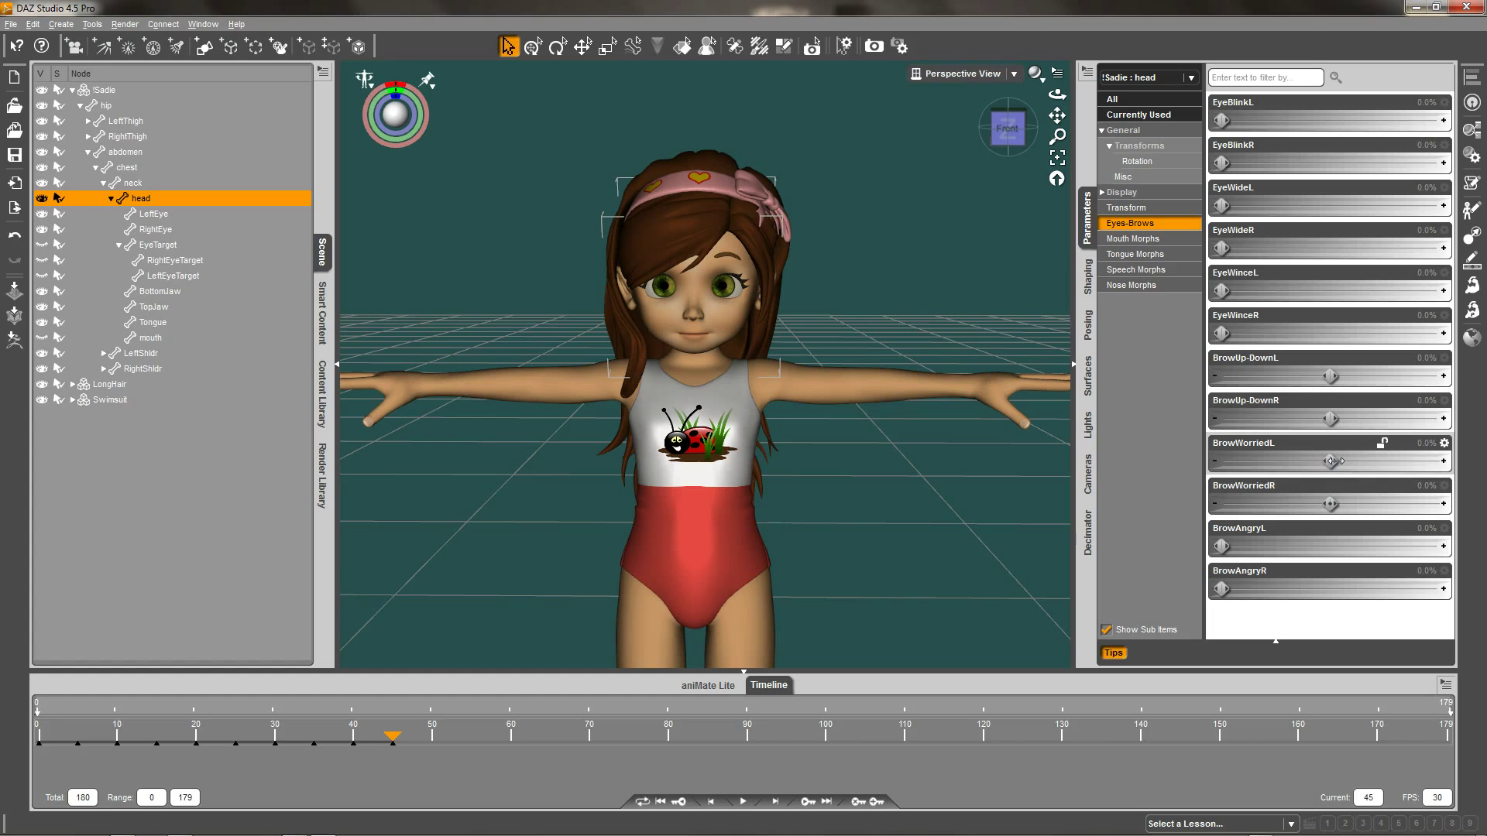
Step: Key the BrowWorriedL morph at 100% on frame 45 and at 0% on frame 50
mouse_move(1330, 462)
mouse_down()
mouse_move(1388, 462)
mouse_move(1331, 462)
mouse_up()
double_click(1416, 443)
key(BackSpace)
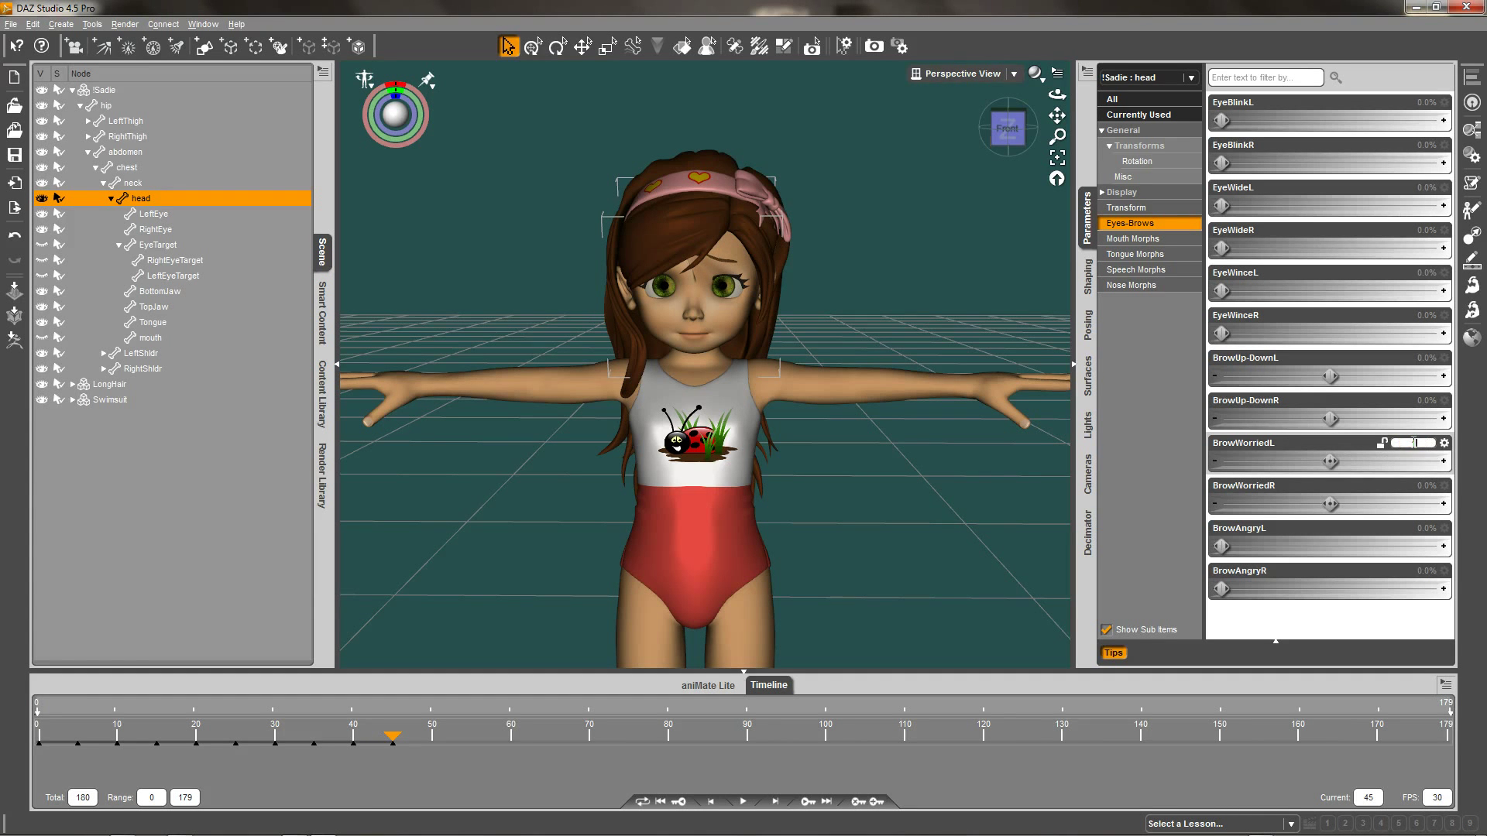
text(100)
key(Return)
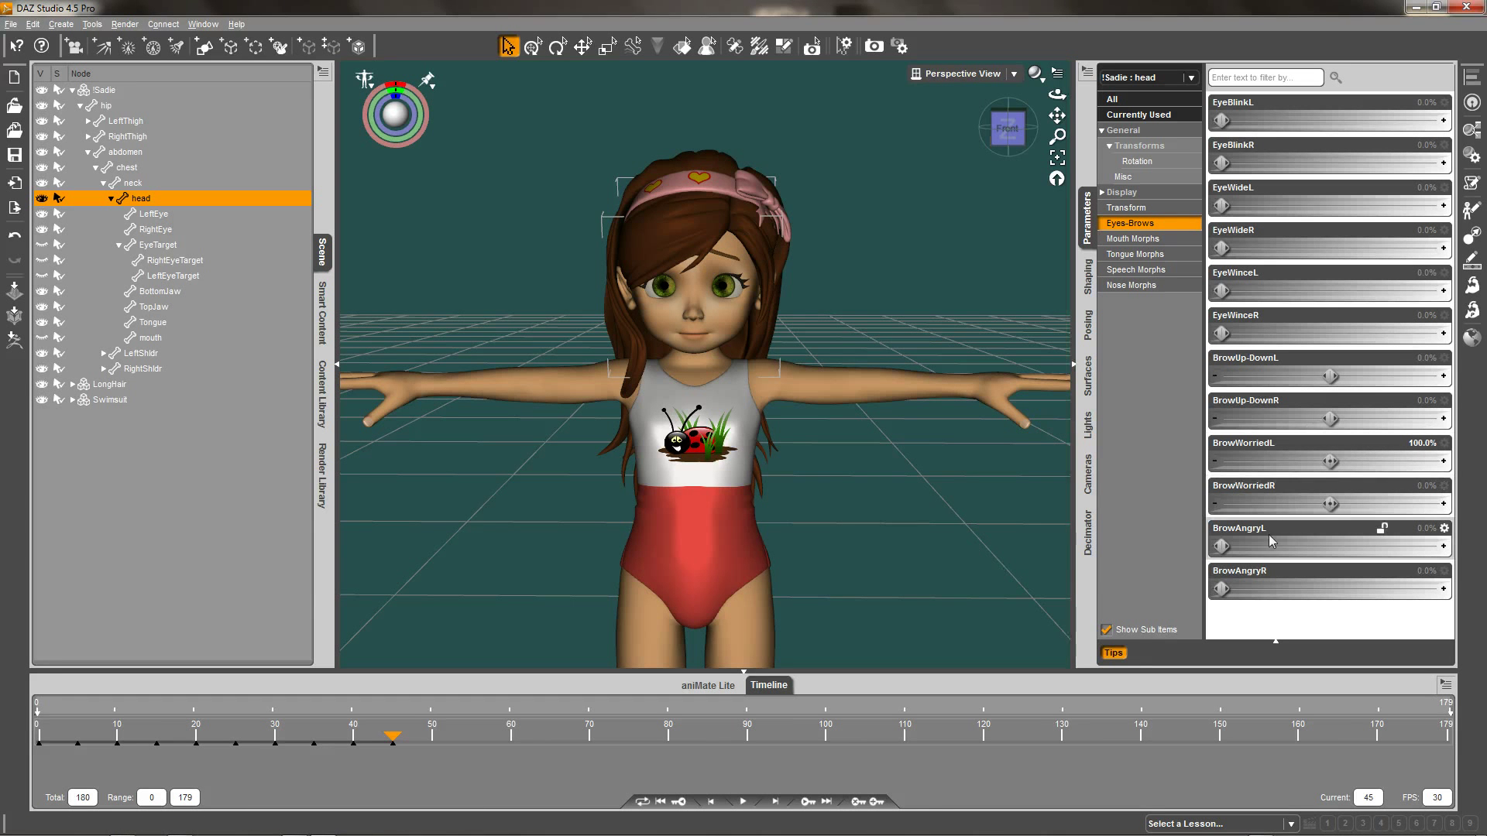
click(431, 742)
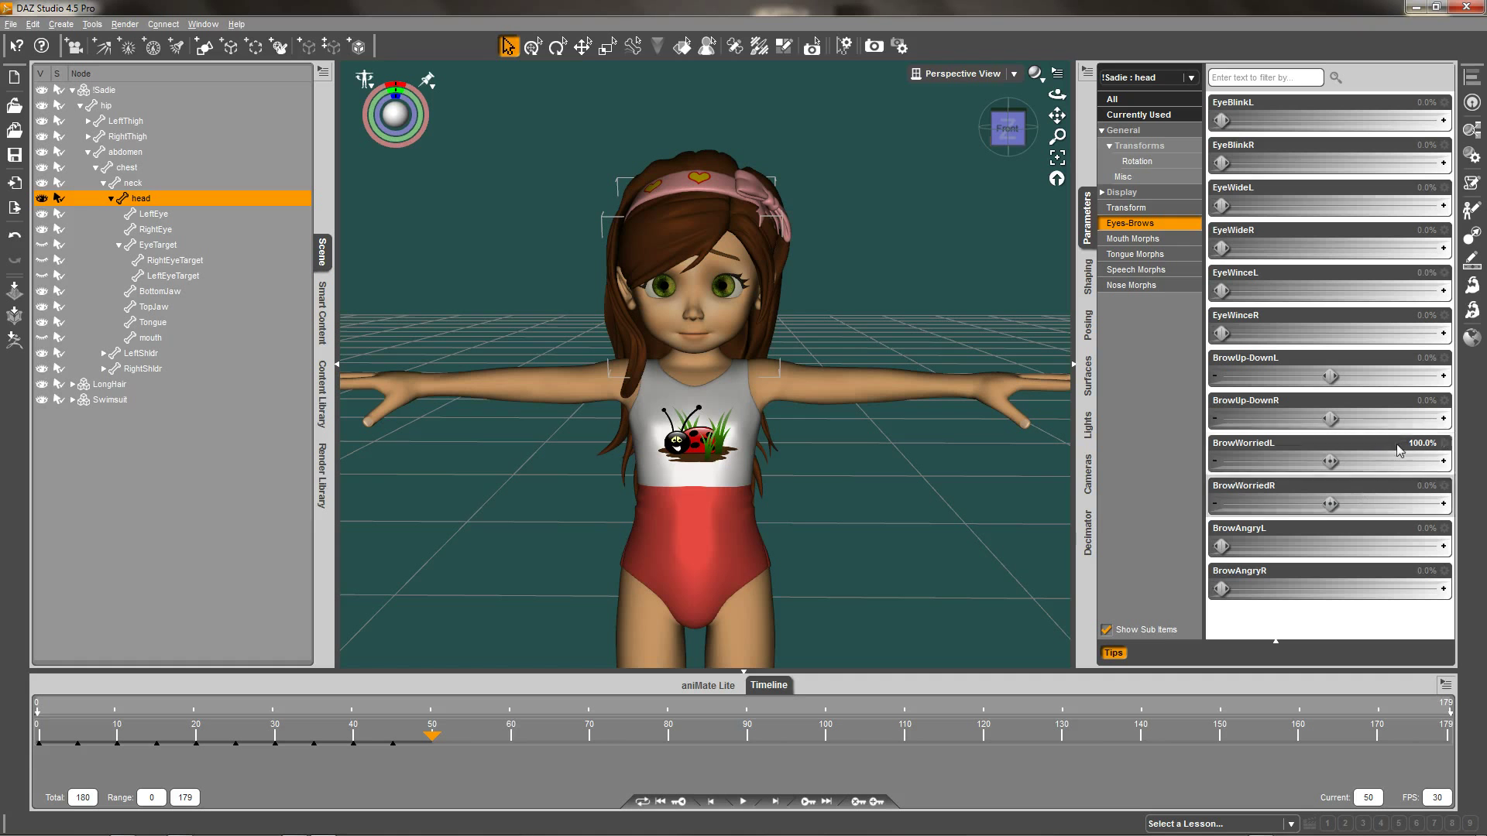
click(1422, 443)
text(0)
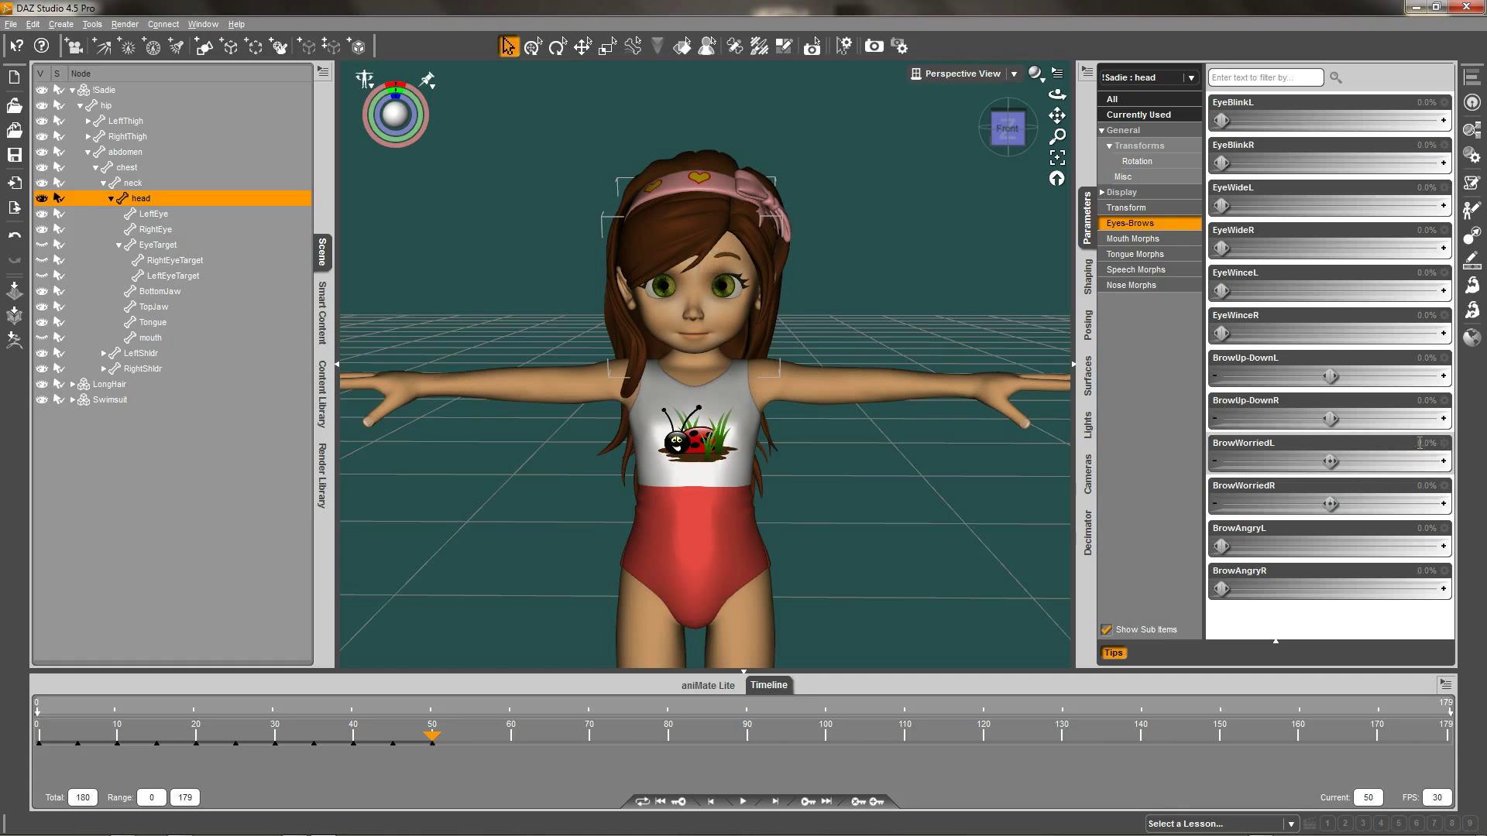
Step: Key the BrowWorriedR morph at 100% on frame 50 and at 0% on frame 55
click(1417, 486)
text(1)
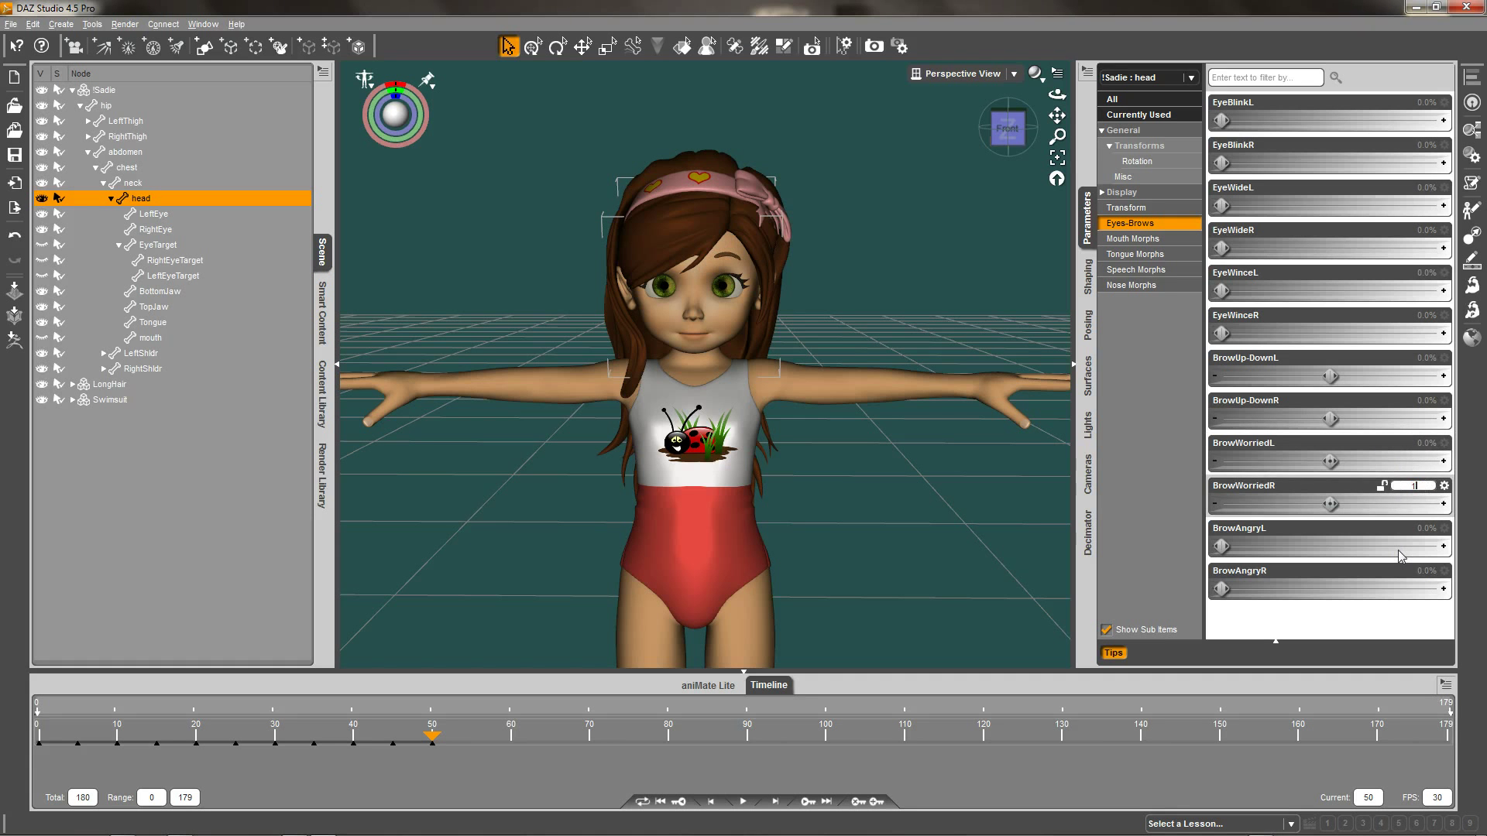
text(00)
key(Return)
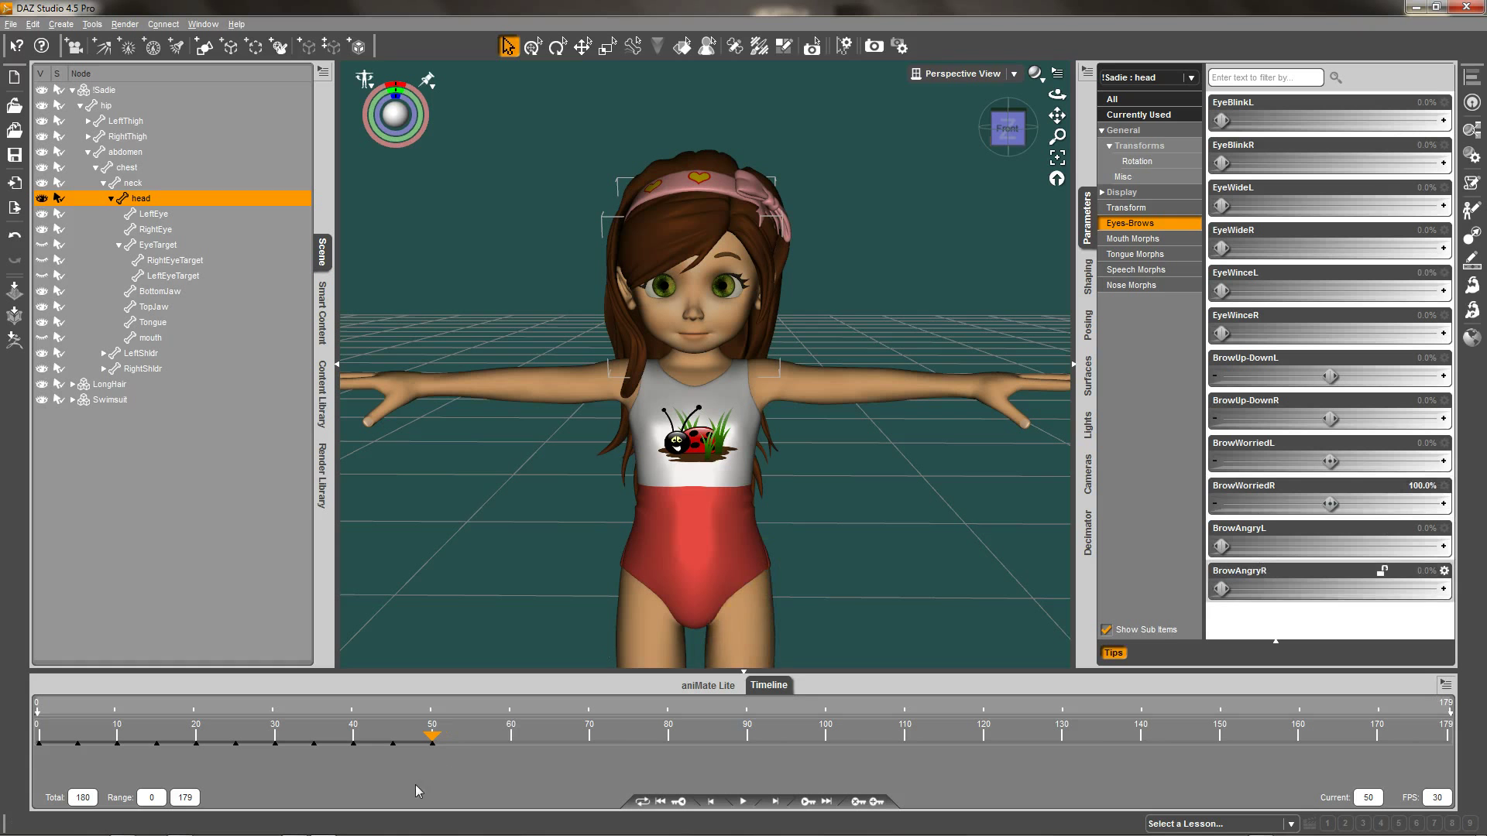
click(472, 744)
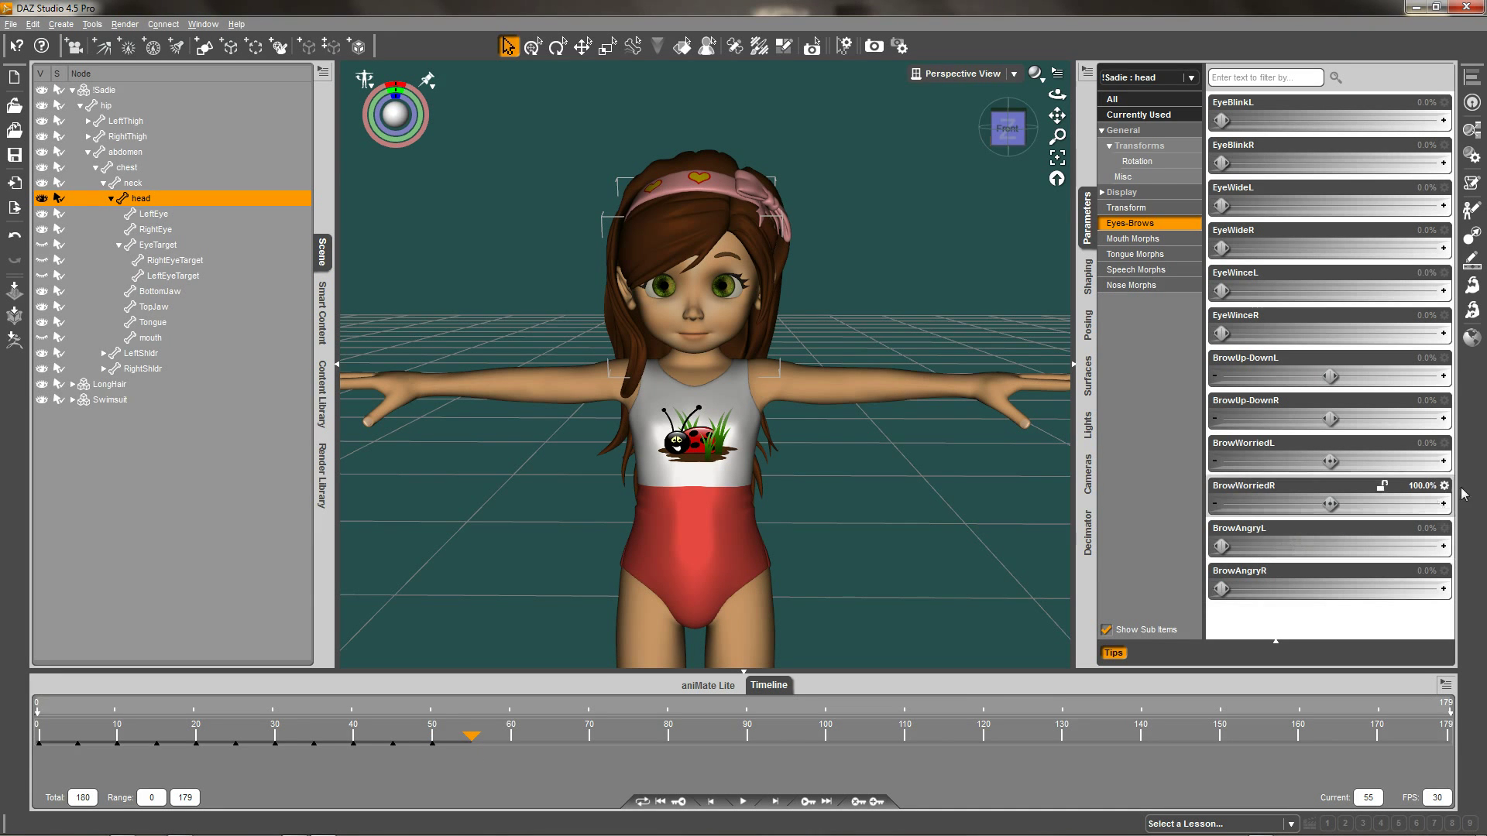
click(1417, 487)
key(Return)
Step: Key the BrowAngryL morph at 100% on frame 55 and at 0% on frame 60
drag(1220, 547, 1480, 535)
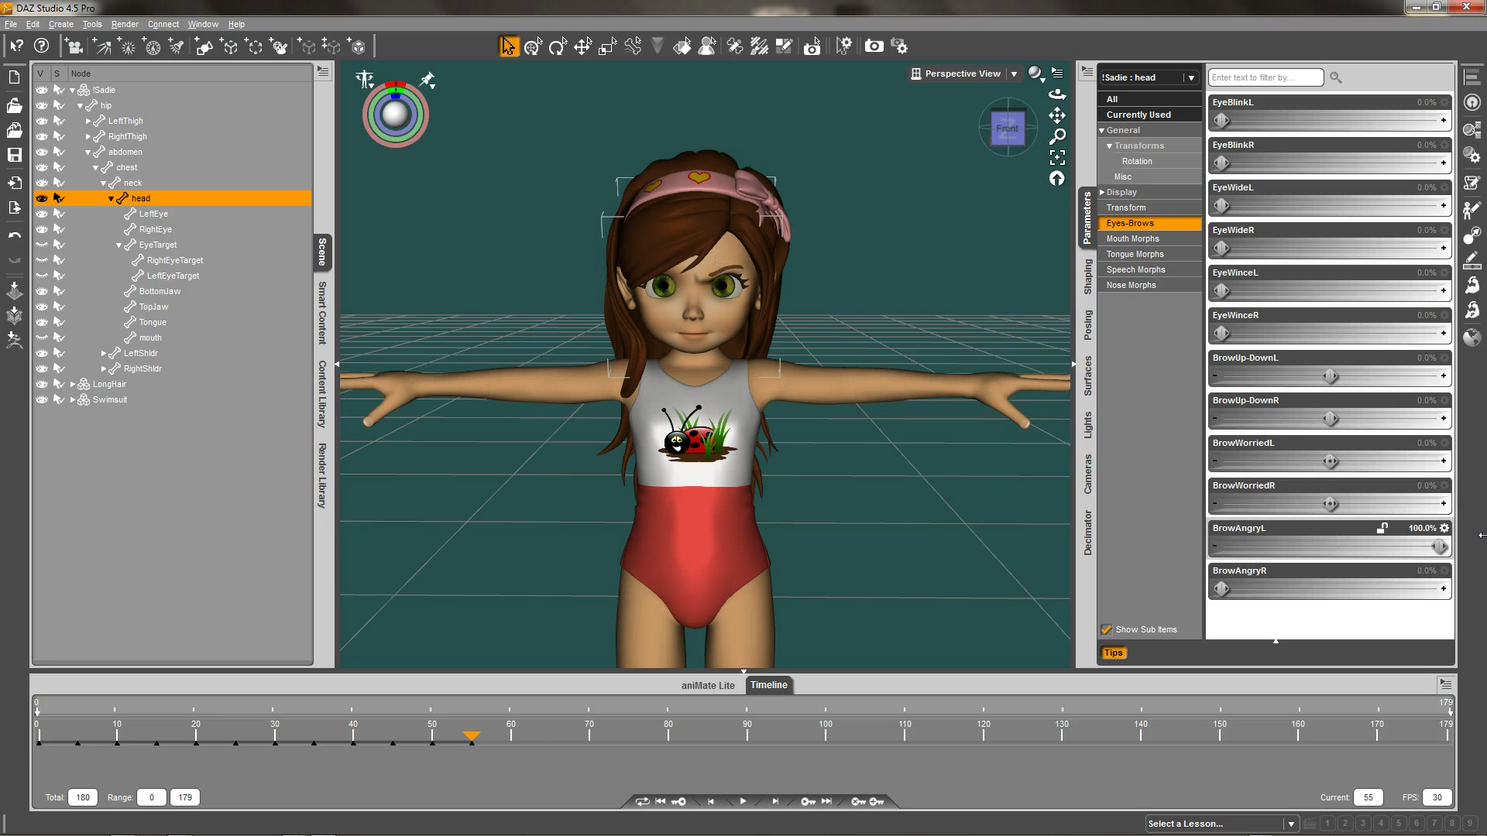
click(509, 748)
click(1414, 529)
text(0)
key(Return)
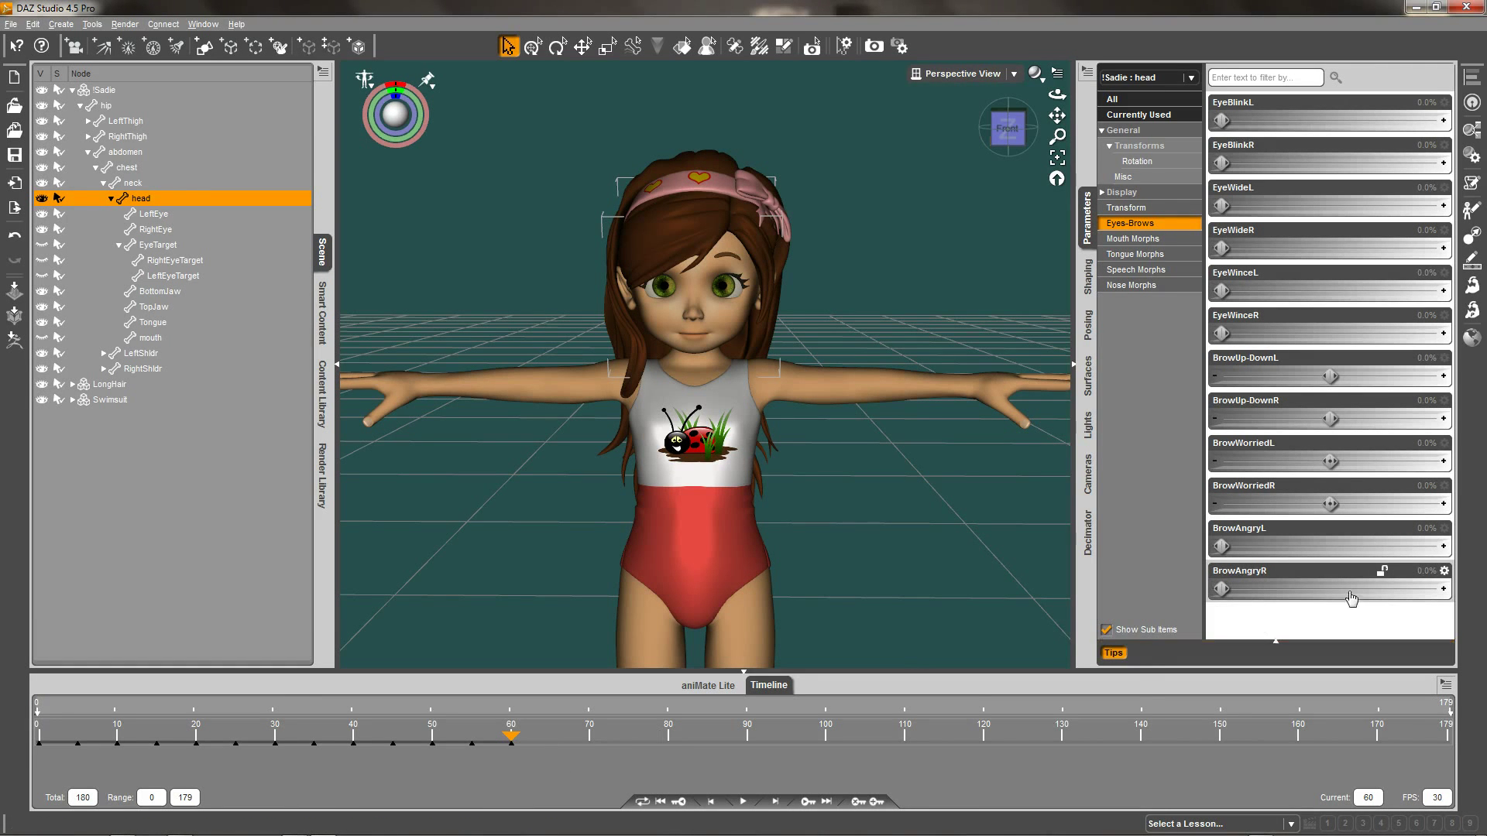
Step: Key the BrowAngryR morph at 100% on frame 60 and at 0% on frame 66
drag(1222, 590, 1481, 588)
click(556, 748)
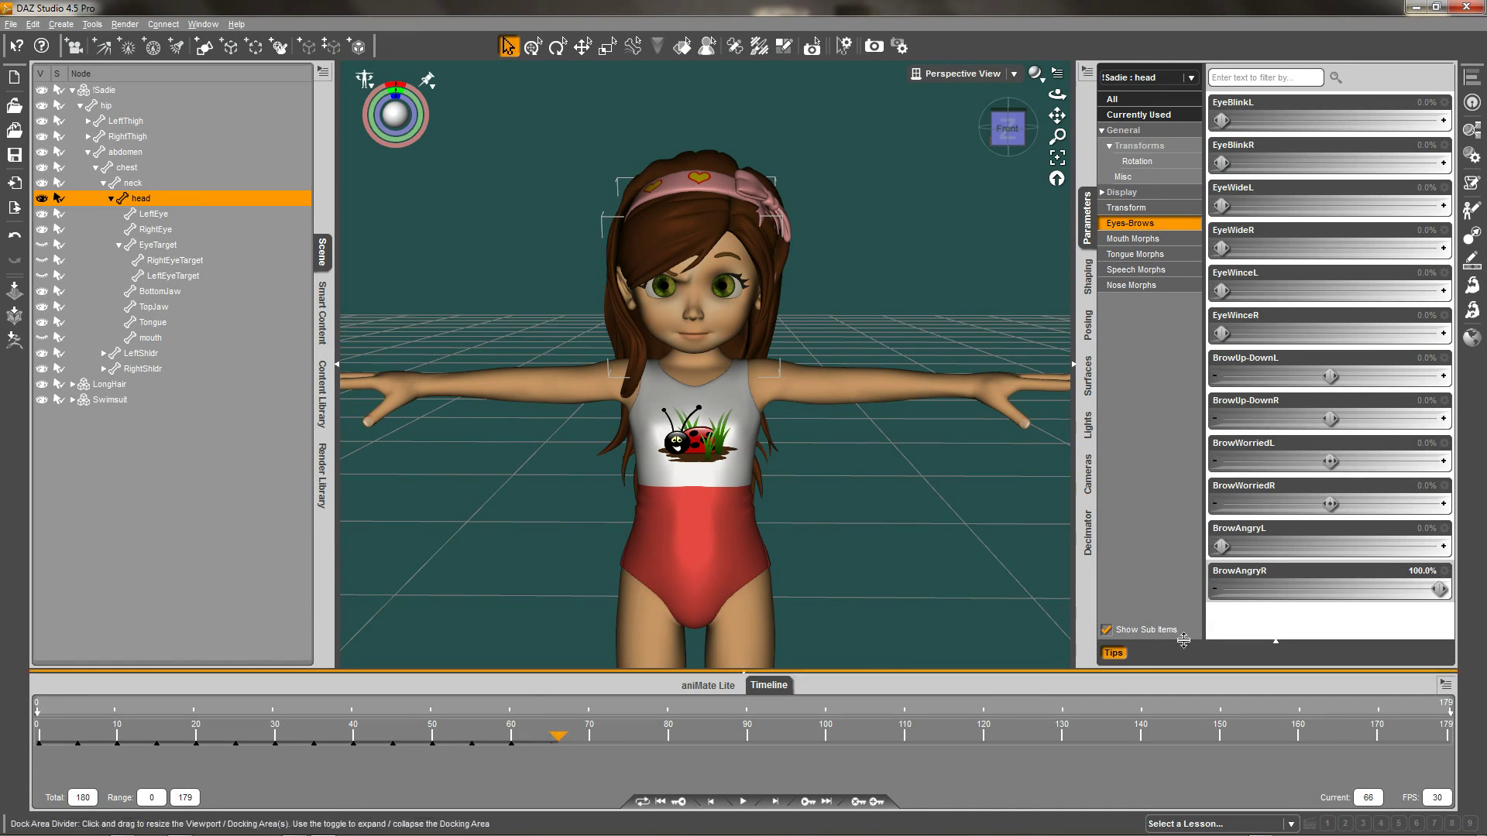
click(1424, 571)
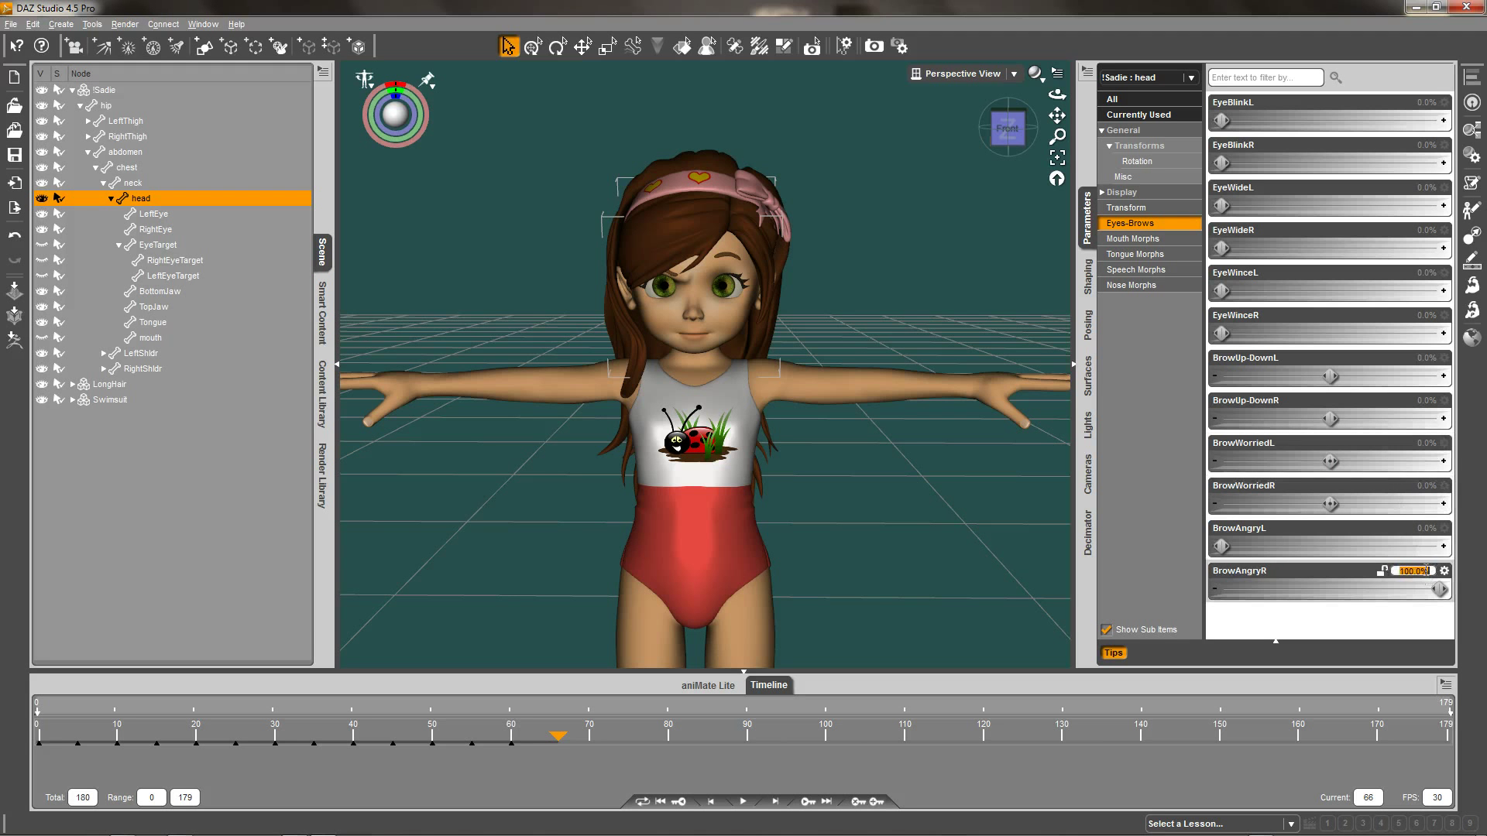
text(0)
key(Return)
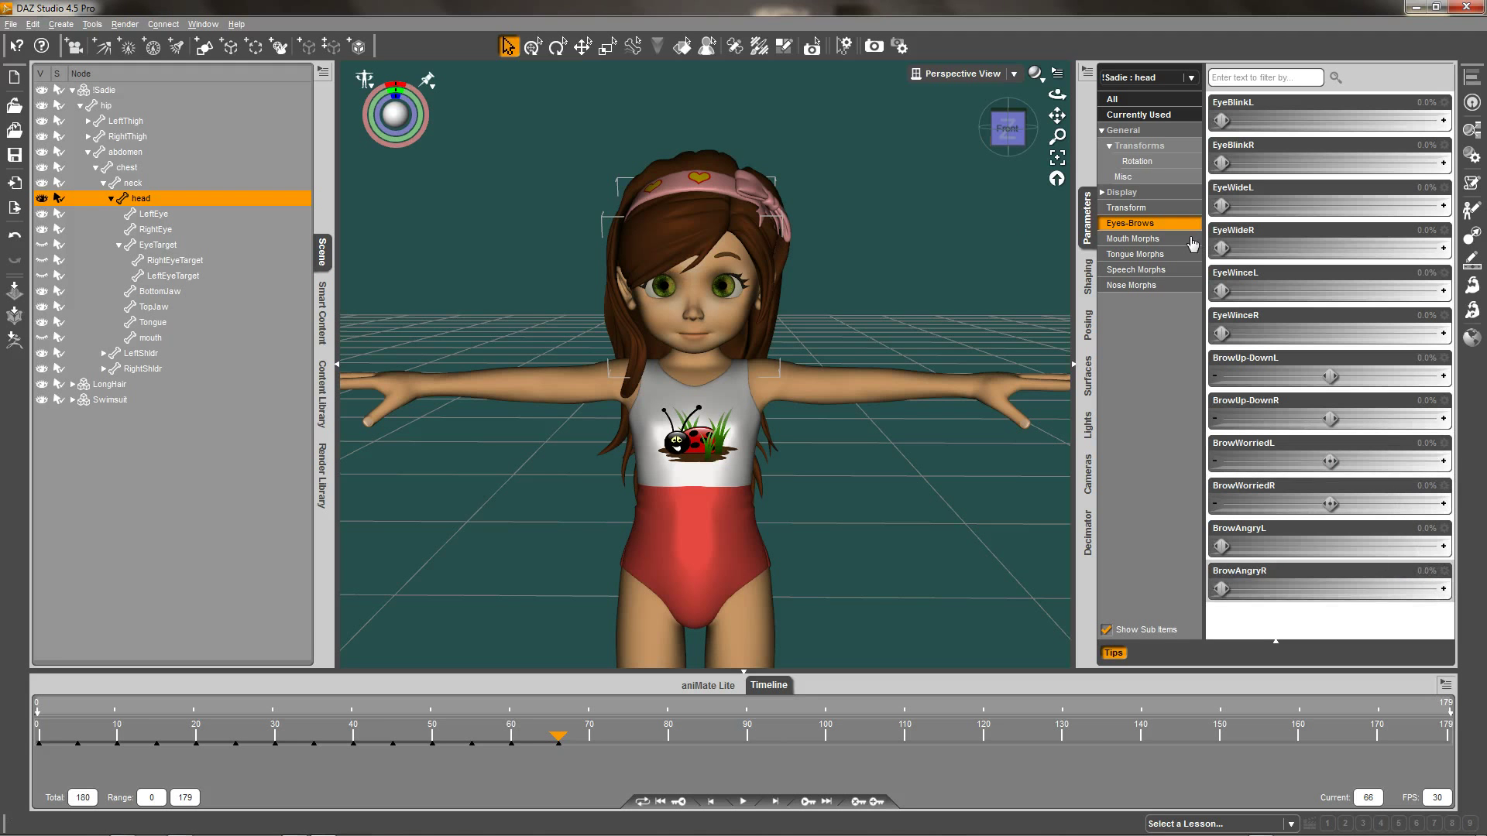
Step: From the Mouth Morphs, key MouthOpen at 100% on frame 66 and at 0% on frame 70
click(1156, 239)
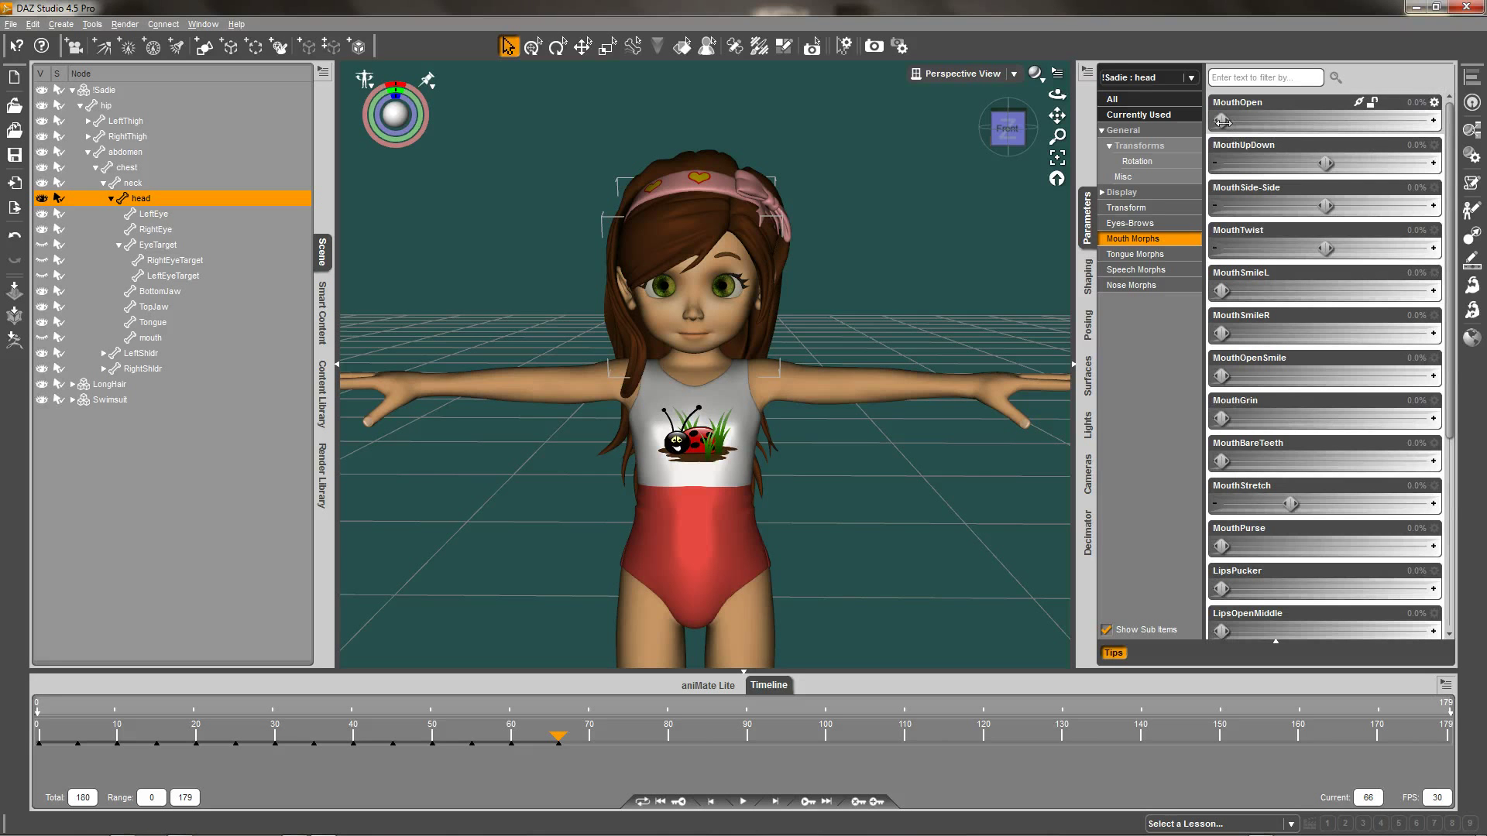
drag(1222, 121, 1431, 121)
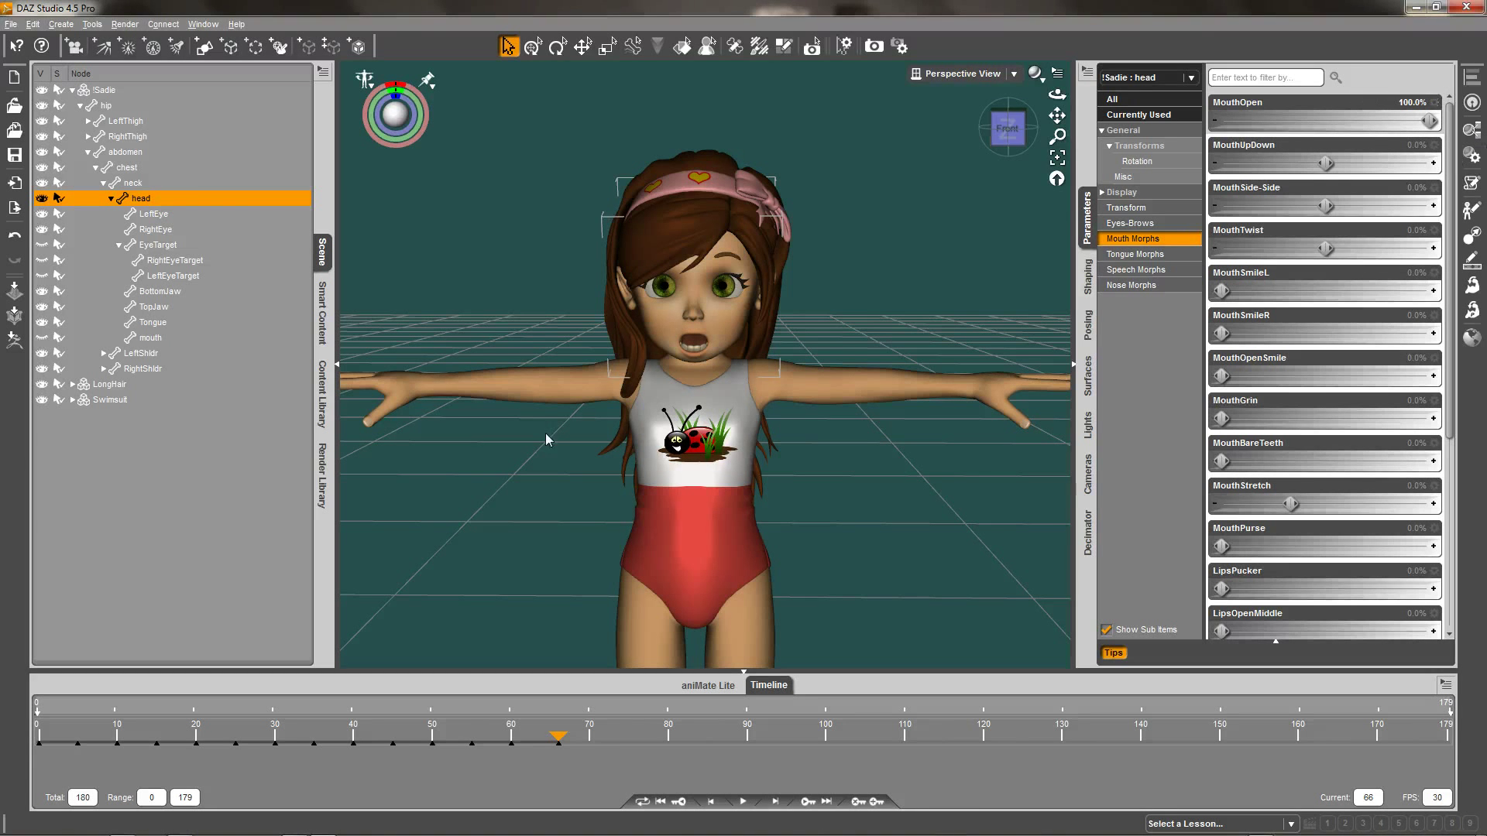
click(593, 742)
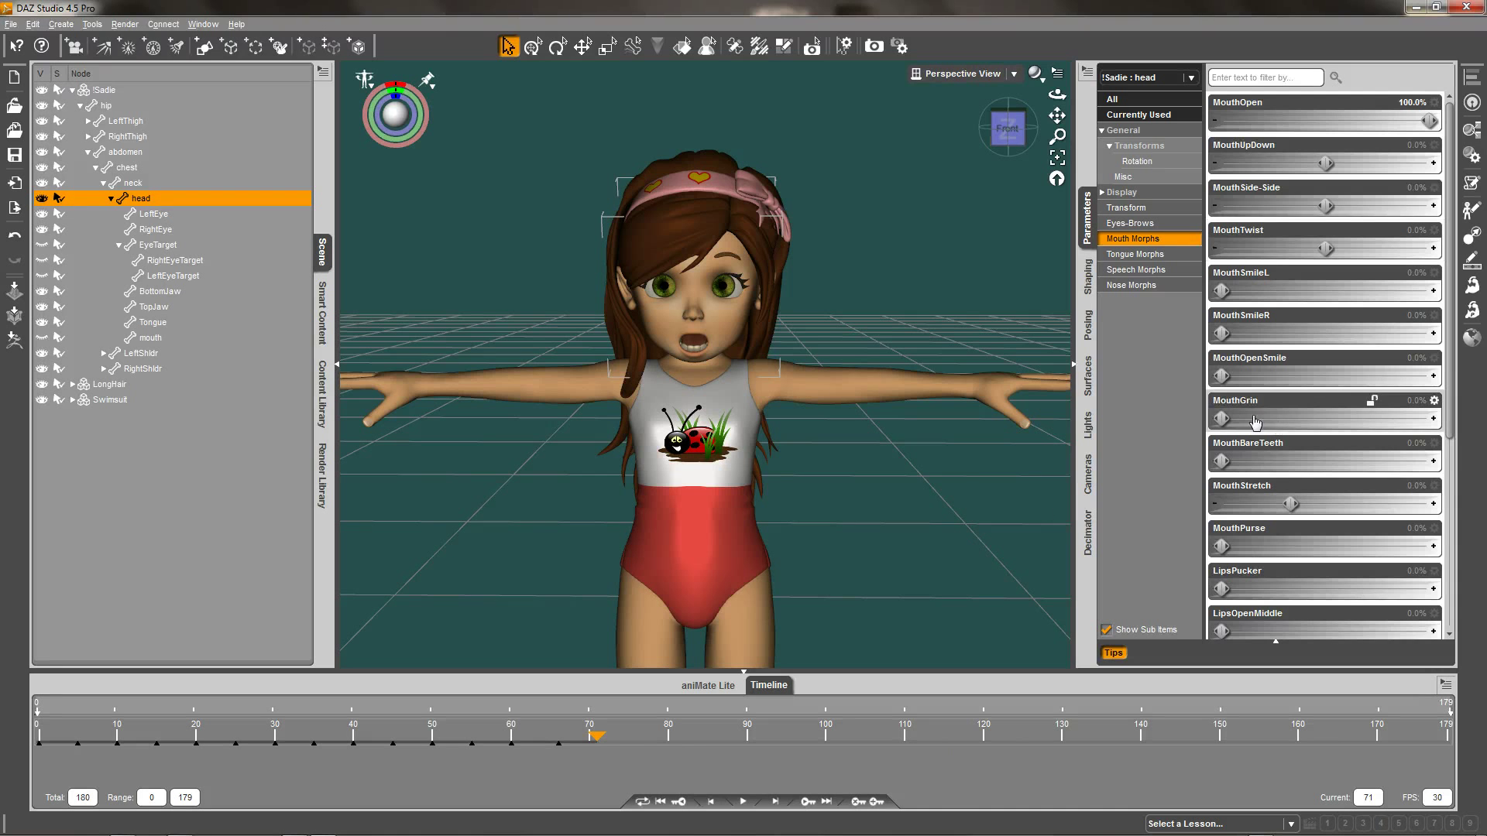
click(589, 742)
click(1407, 105)
text(0)
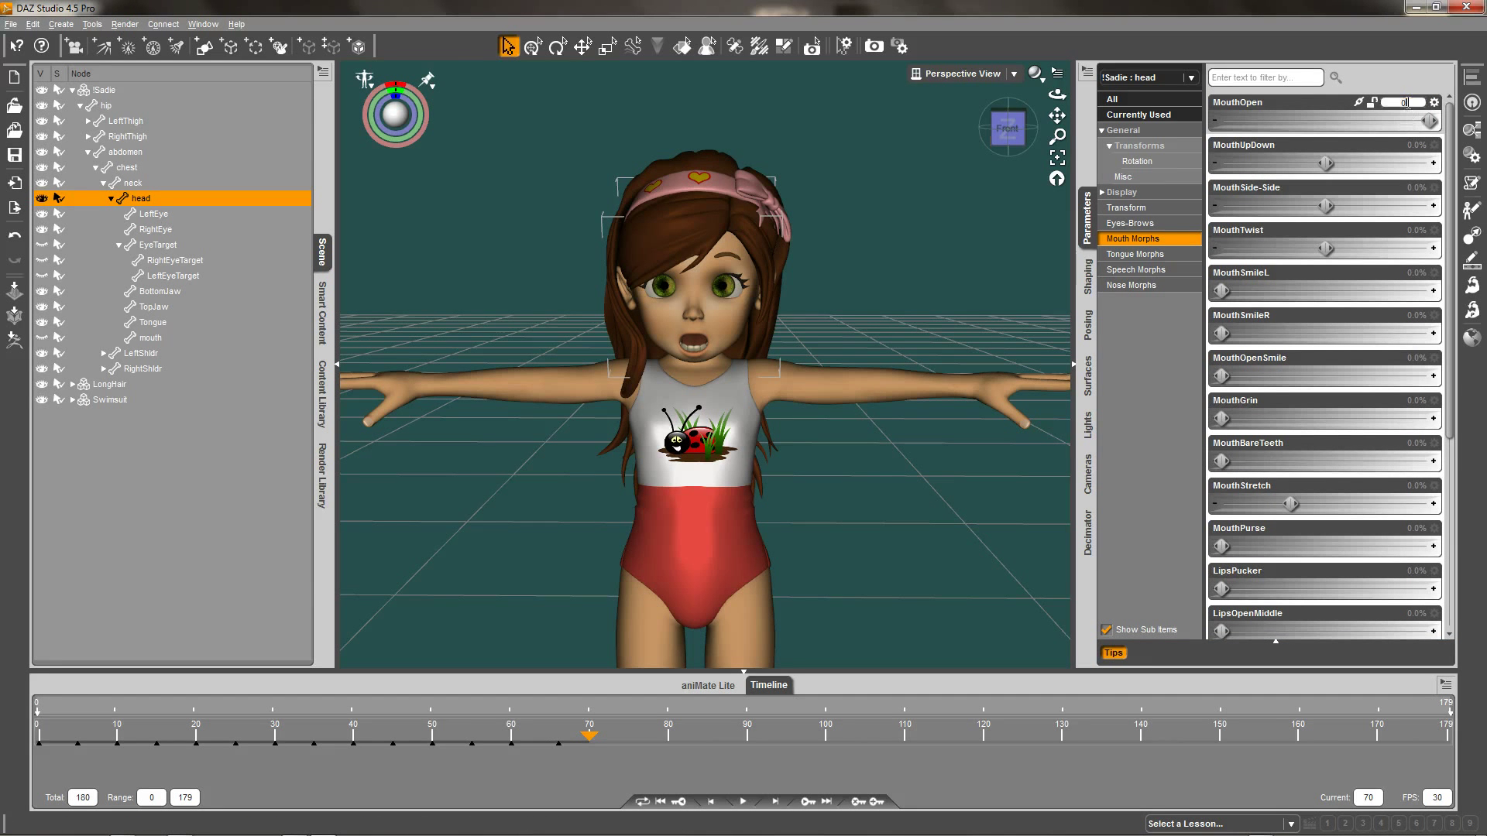
key(Return)
Step: Key the MouthUpDown morph at 100% on frame 70 and at 0% on frame 75
drag(1326, 165, 1481, 184)
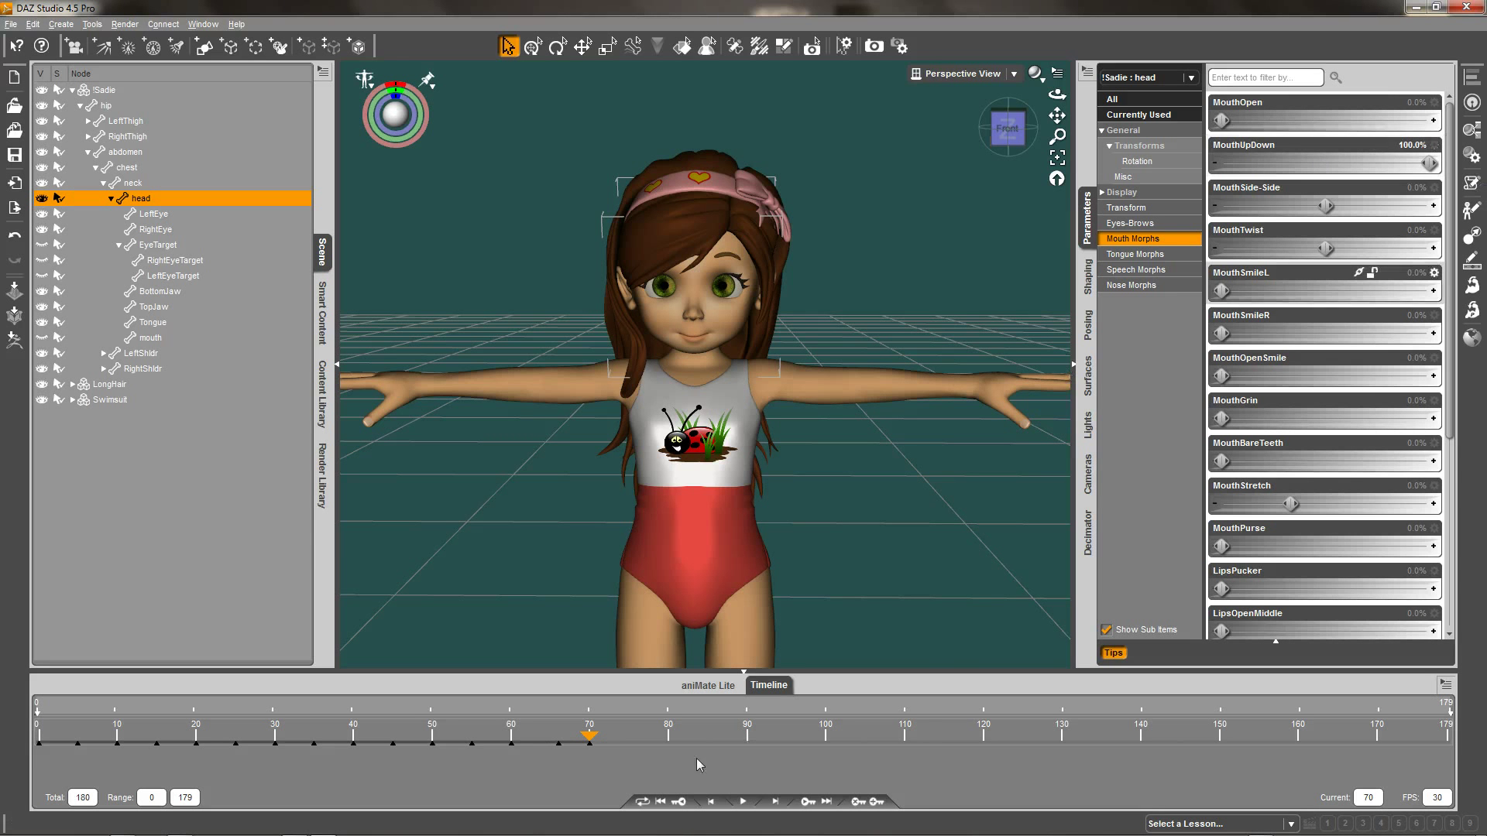
click(627, 750)
click(1406, 146)
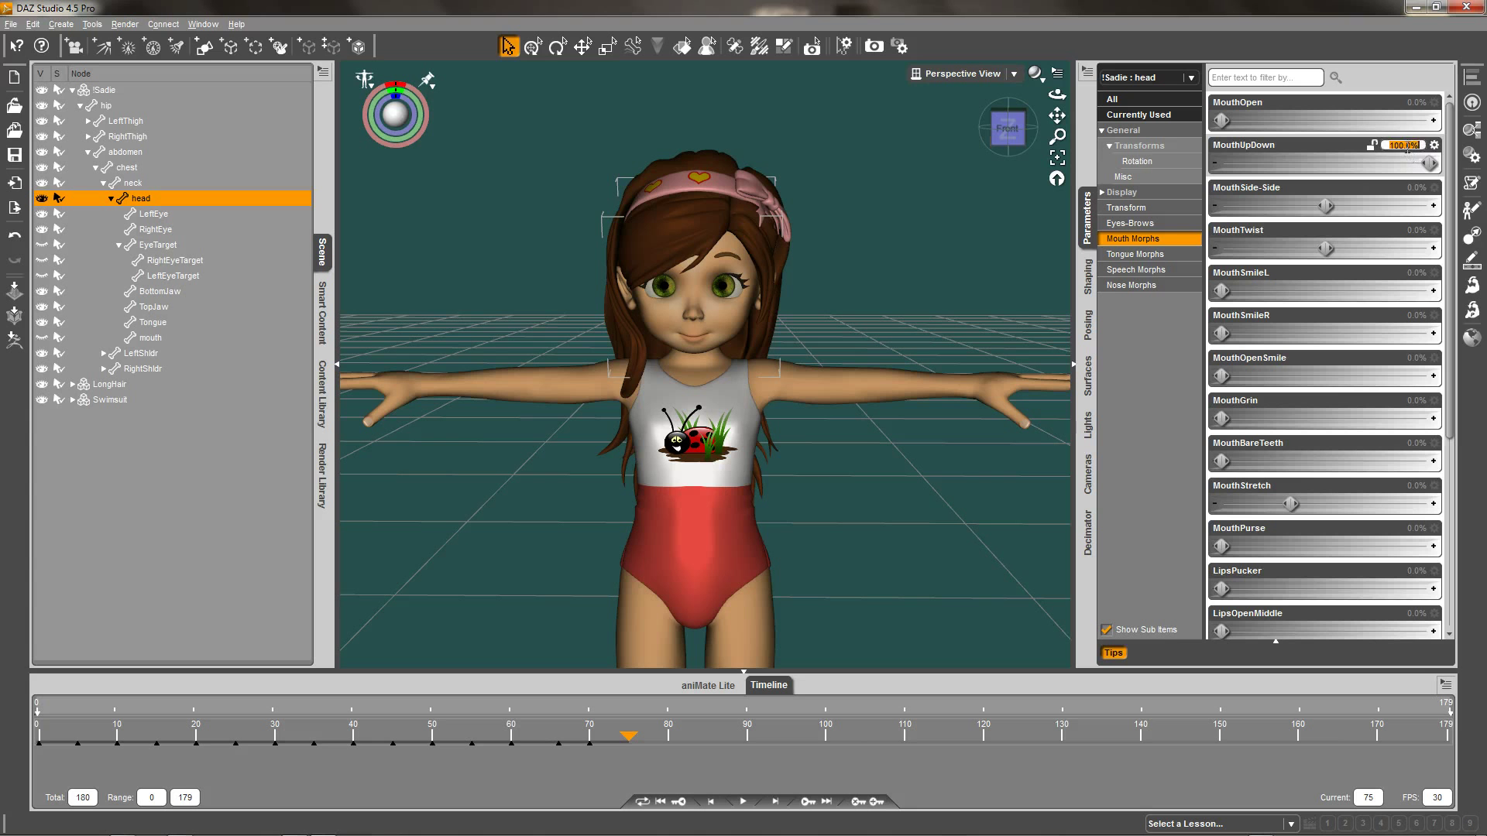
text(0)
key(Return)
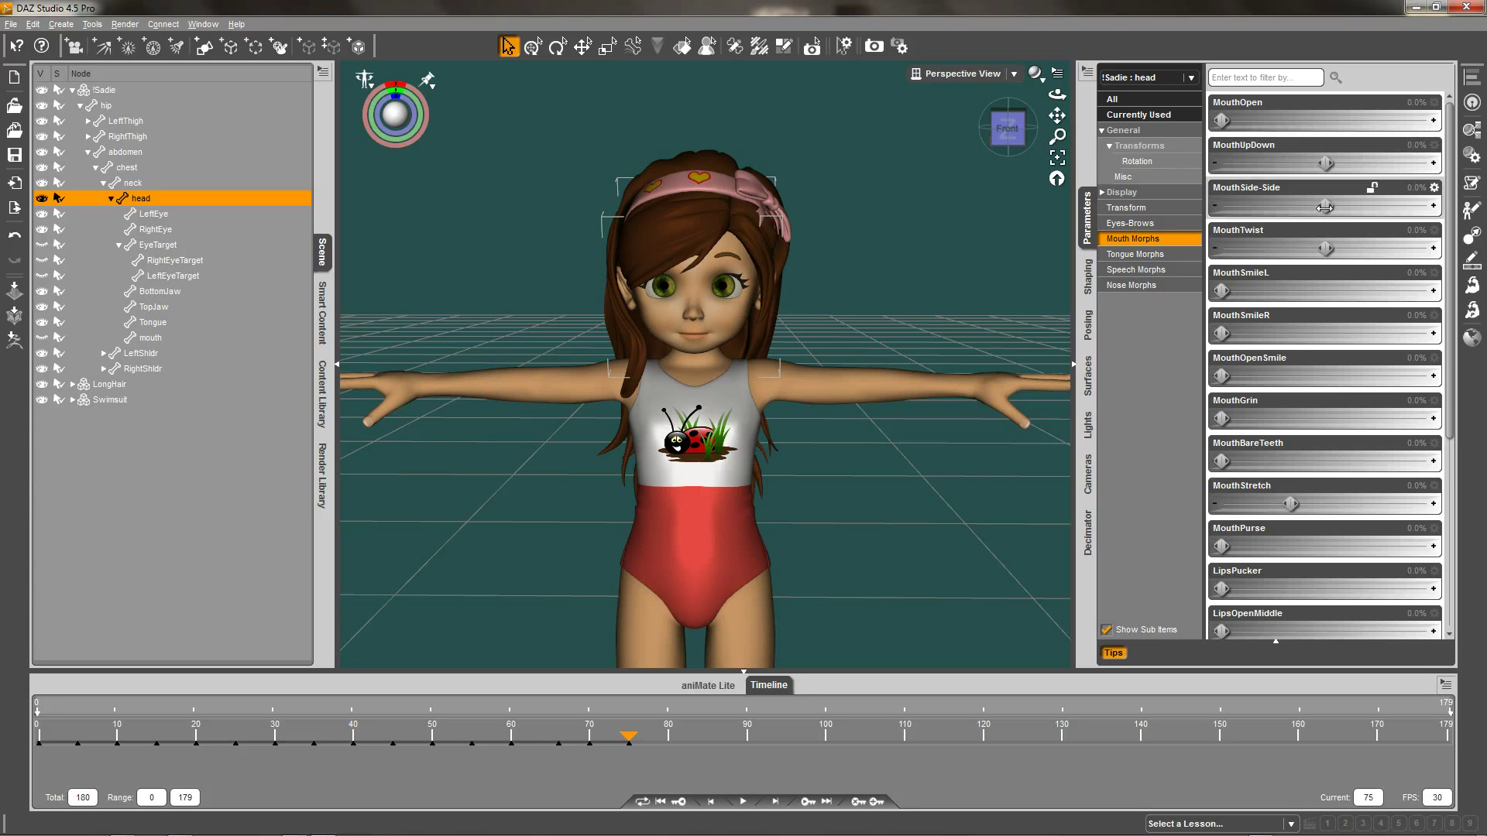
Step: Key the MouthSide-Side morph at 100% on frame 75, -100% on frame 80 and 0% on frame 85
drag(1324, 206, 1479, 211)
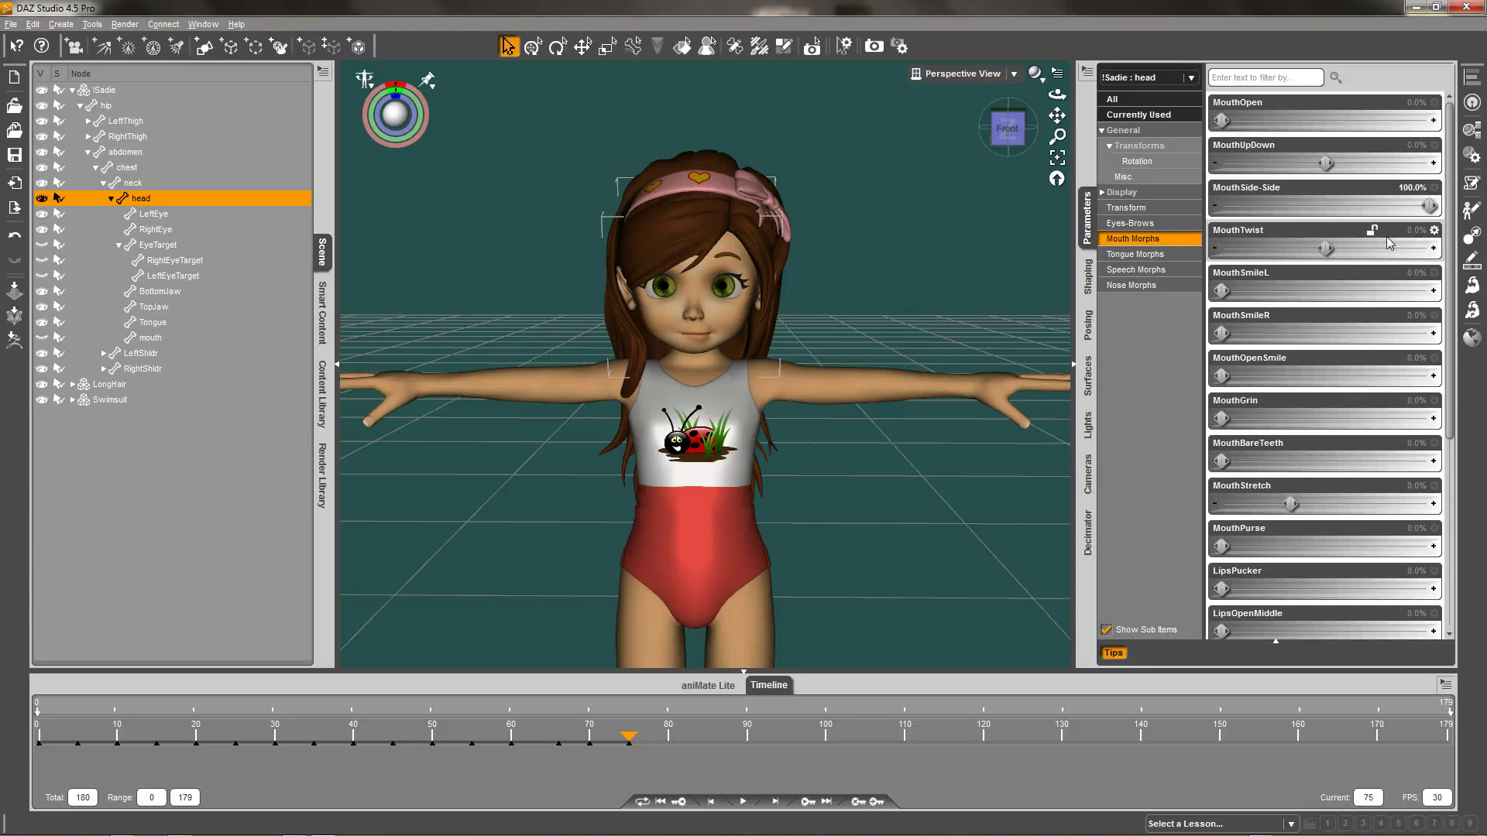
click(668, 744)
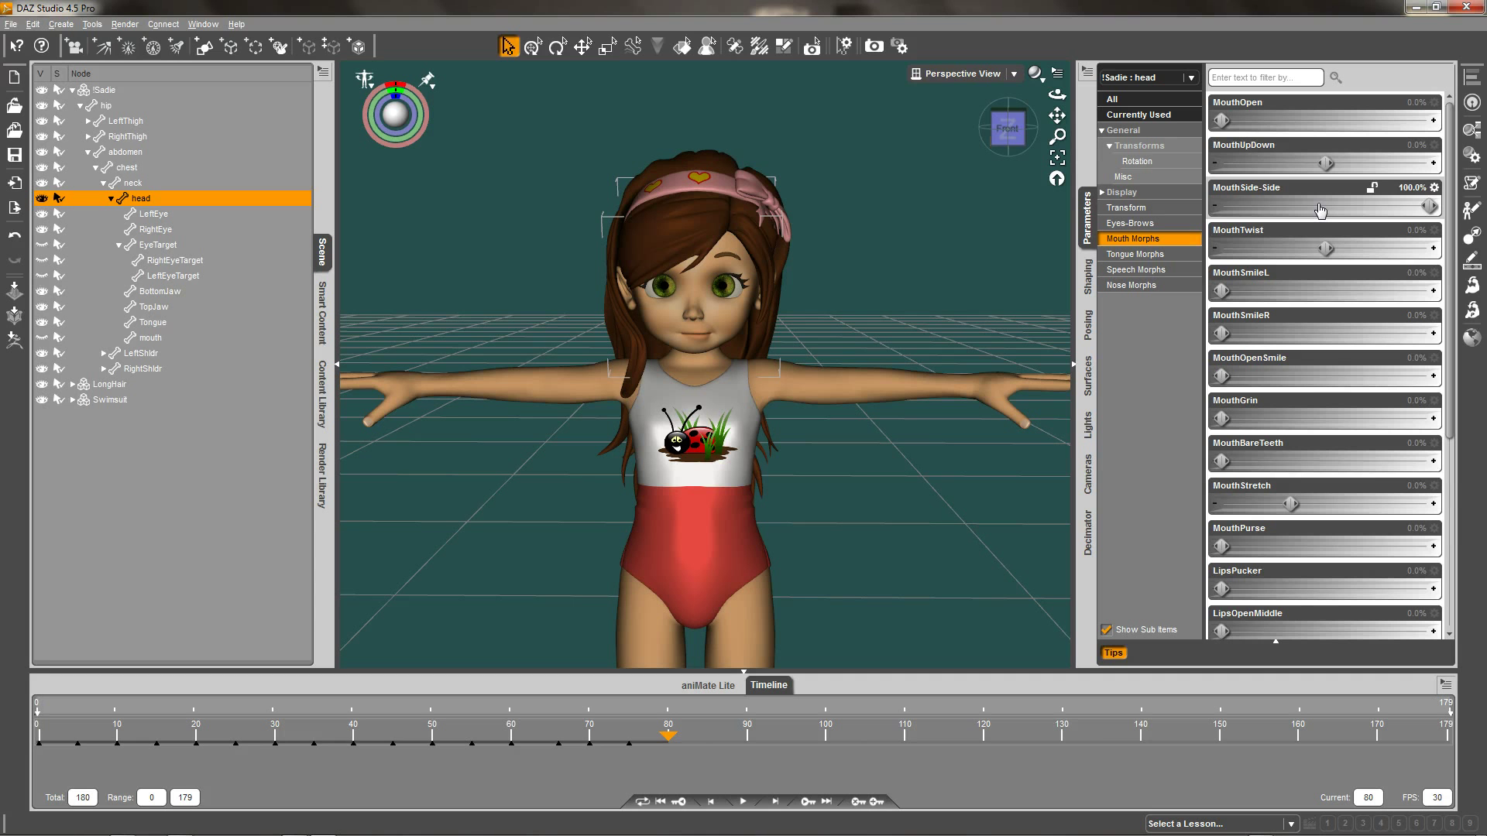
drag(1320, 210, 852, 266)
click(708, 751)
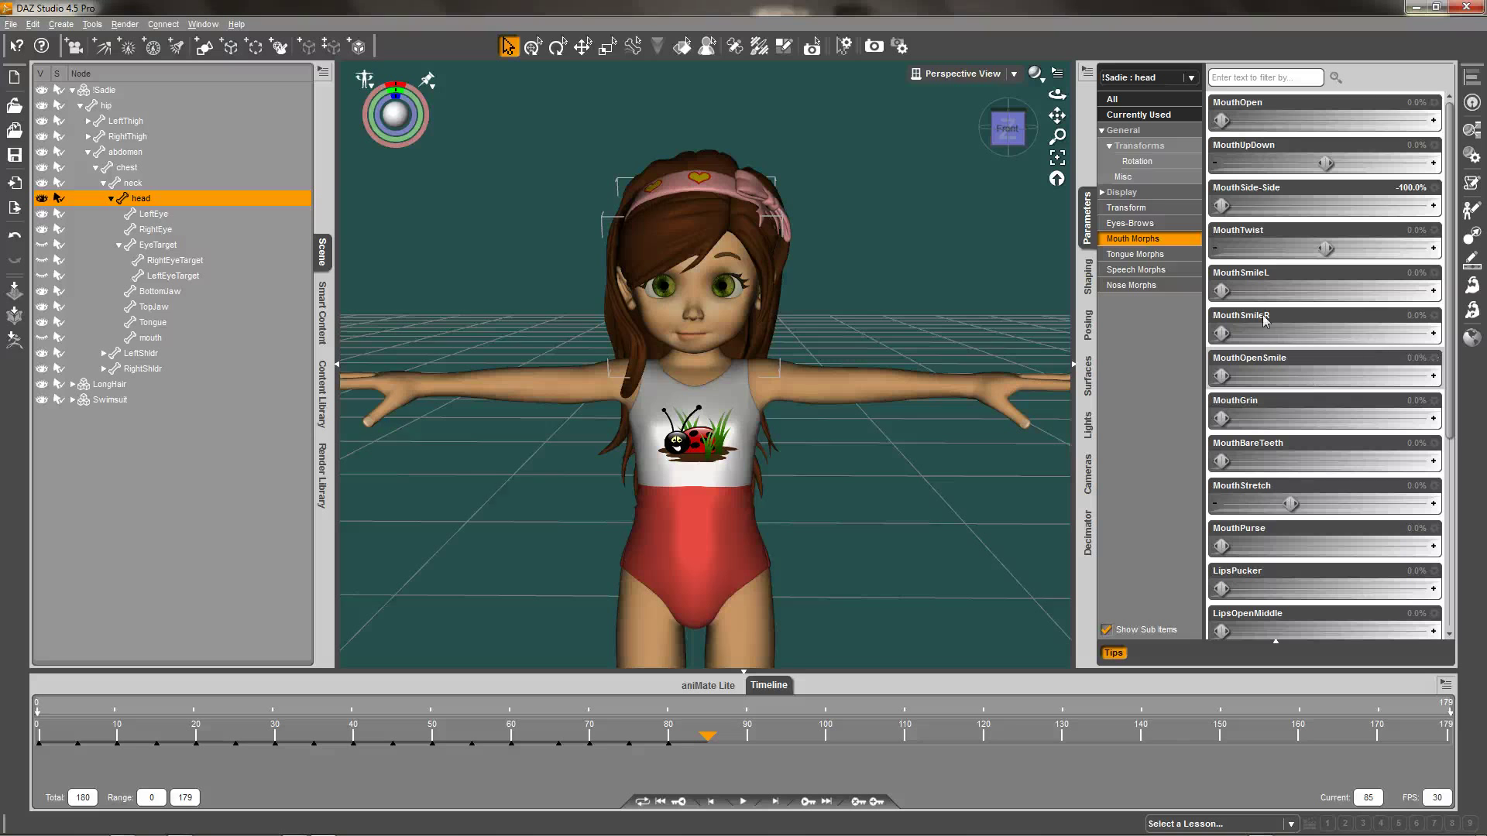
click(1397, 190)
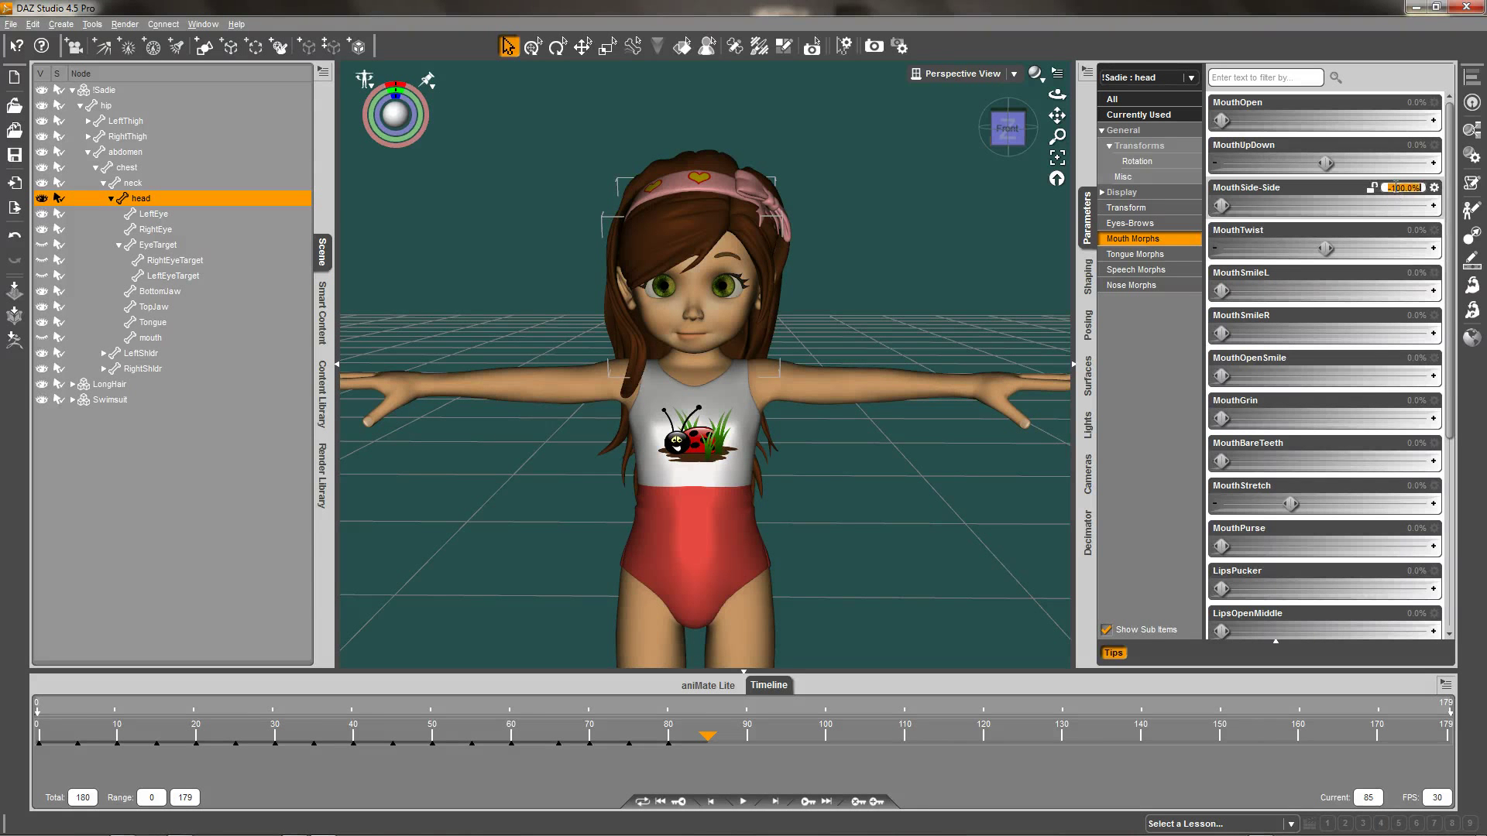
text(0)
key(Return)
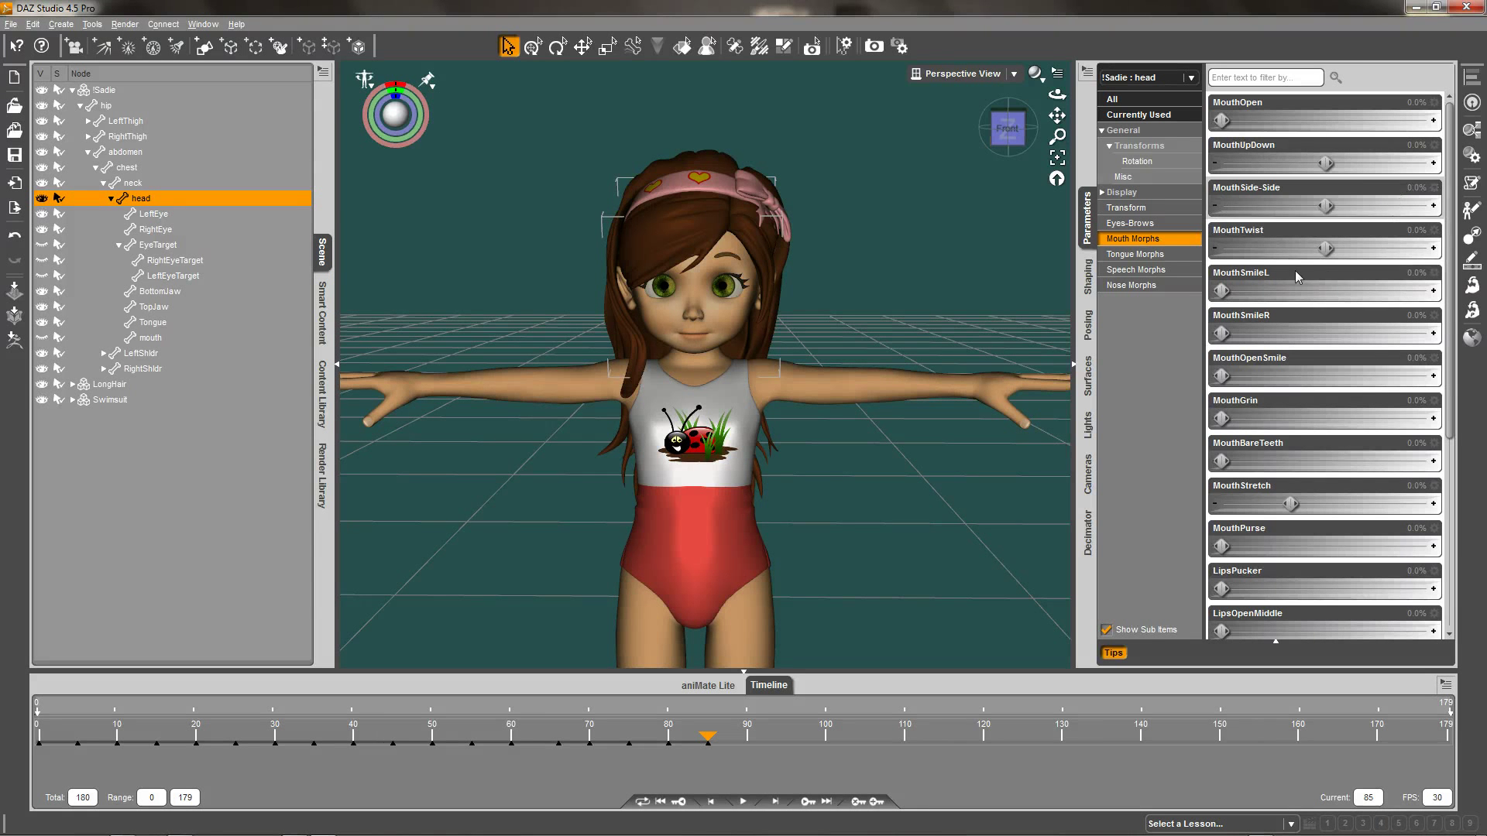
Step: Key the MouthTwist morph at 100% on frame 85, -100% on frame 90 and 0% on frame 95
drag(1323, 248, 1479, 248)
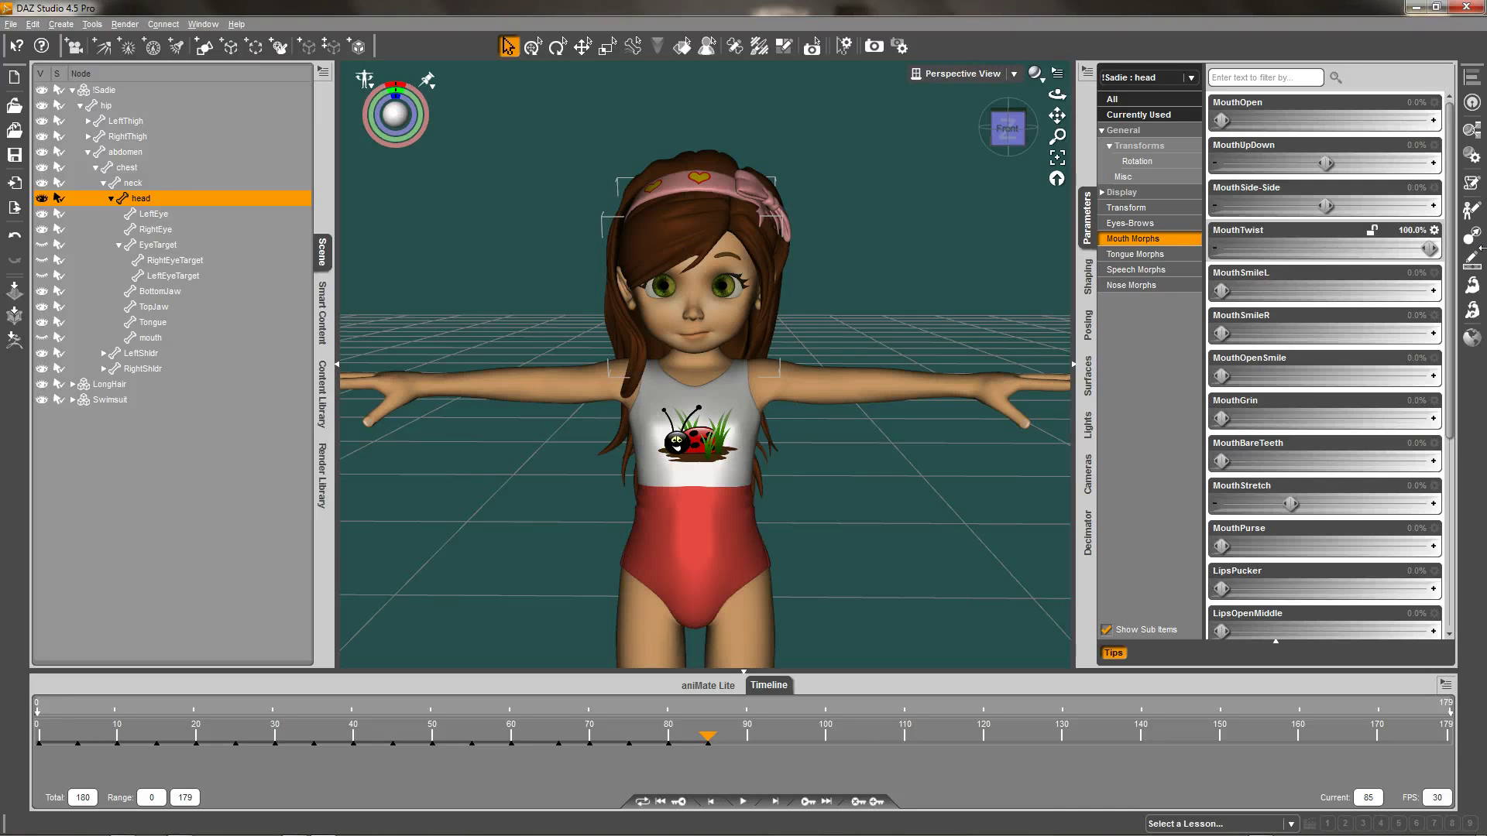
click(746, 738)
drag(1432, 248, 1222, 248)
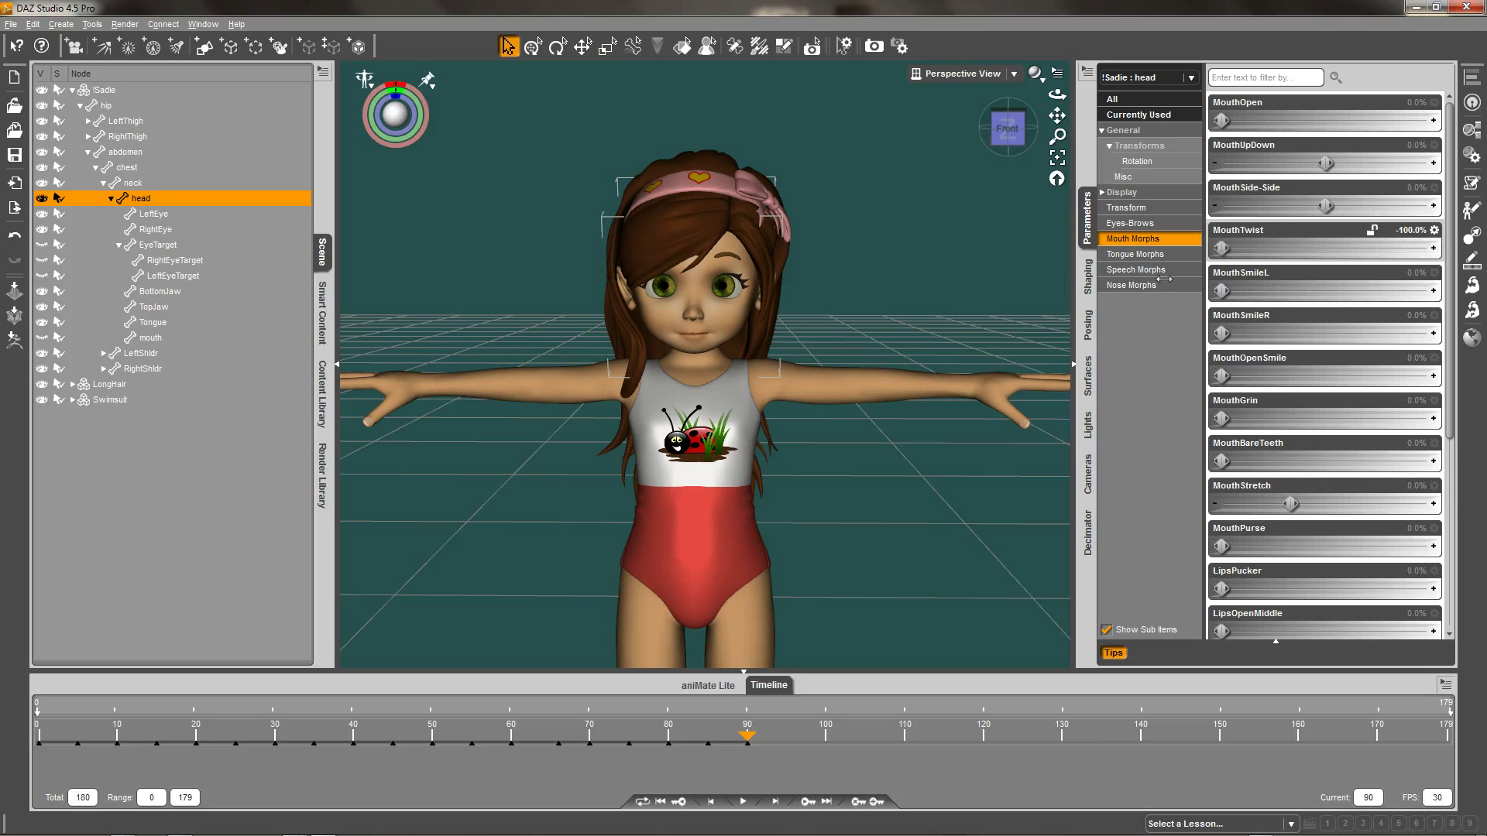
click(787, 748)
key(ctrl+z)
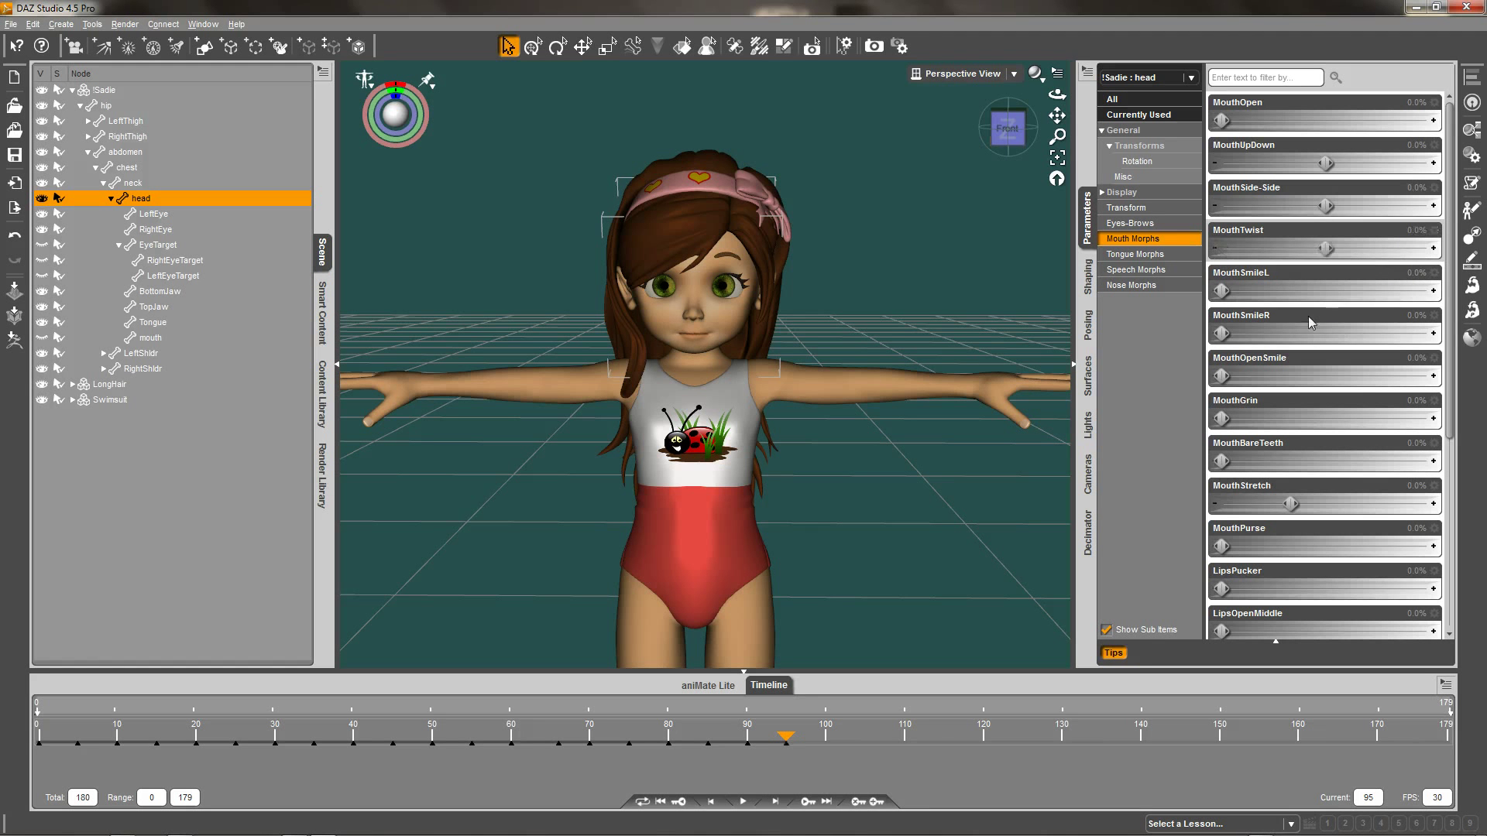
Step: Key the MouthSmileL morph at 100% on frame 95 and at 0% on frame 100
drag(1224, 290, 1480, 302)
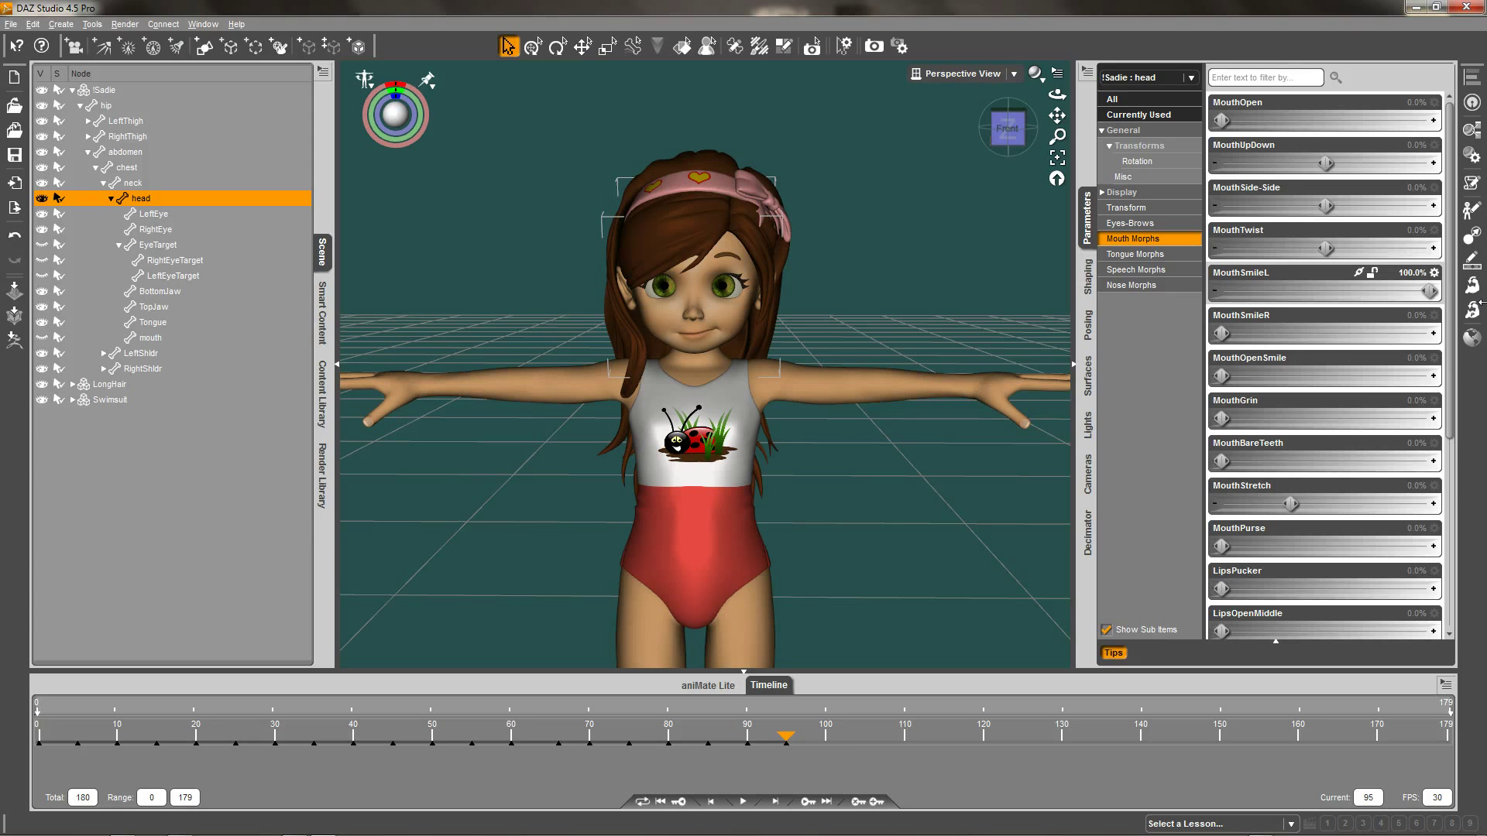
click(827, 742)
click(1404, 272)
text(0)
key(Return)
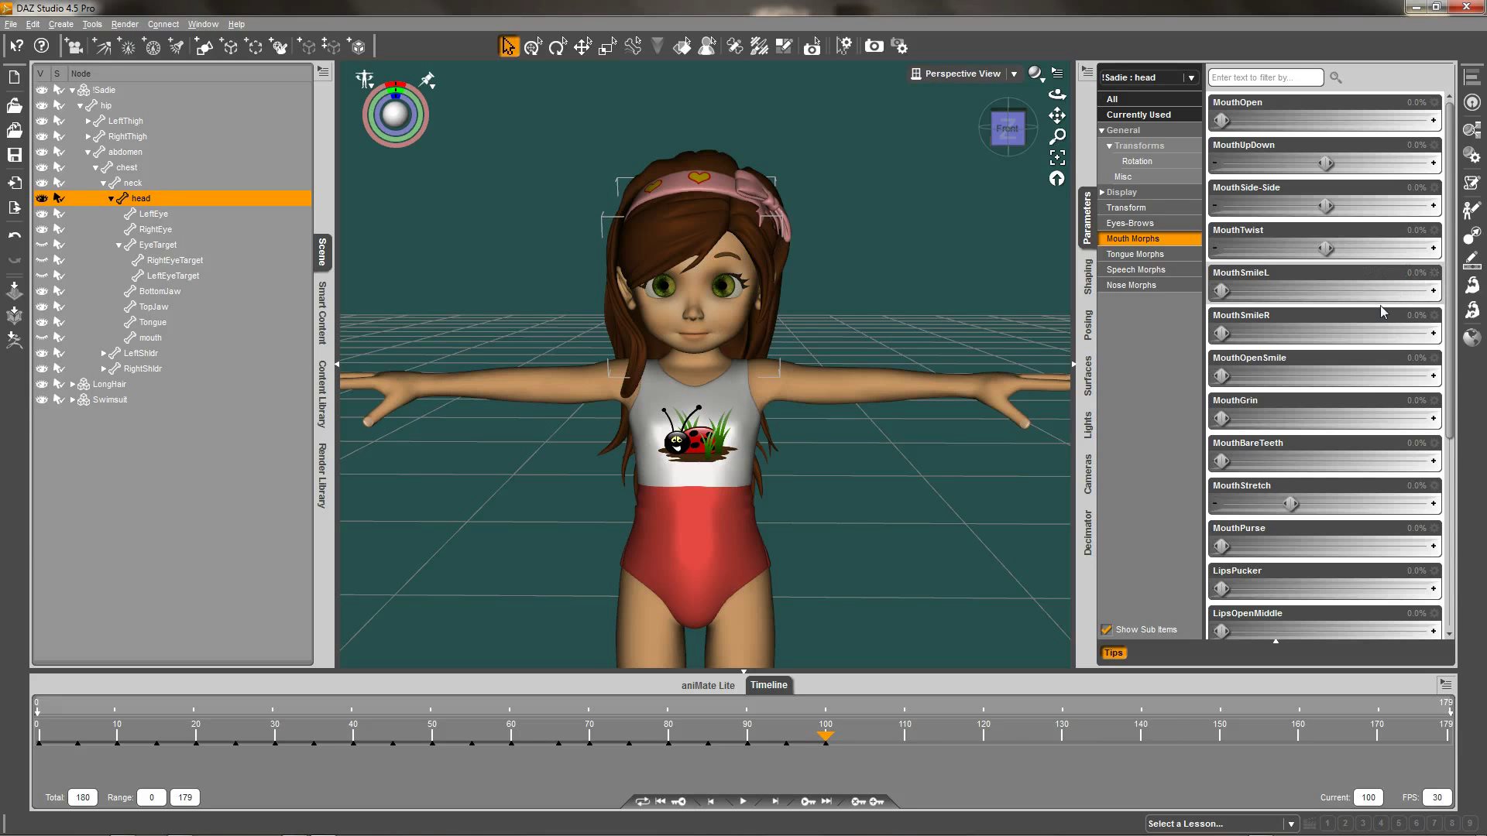
Step: Key the MouthSmileR morph at 100% on frame 100 and at 0% on frame 105
drag(1221, 333, 1481, 324)
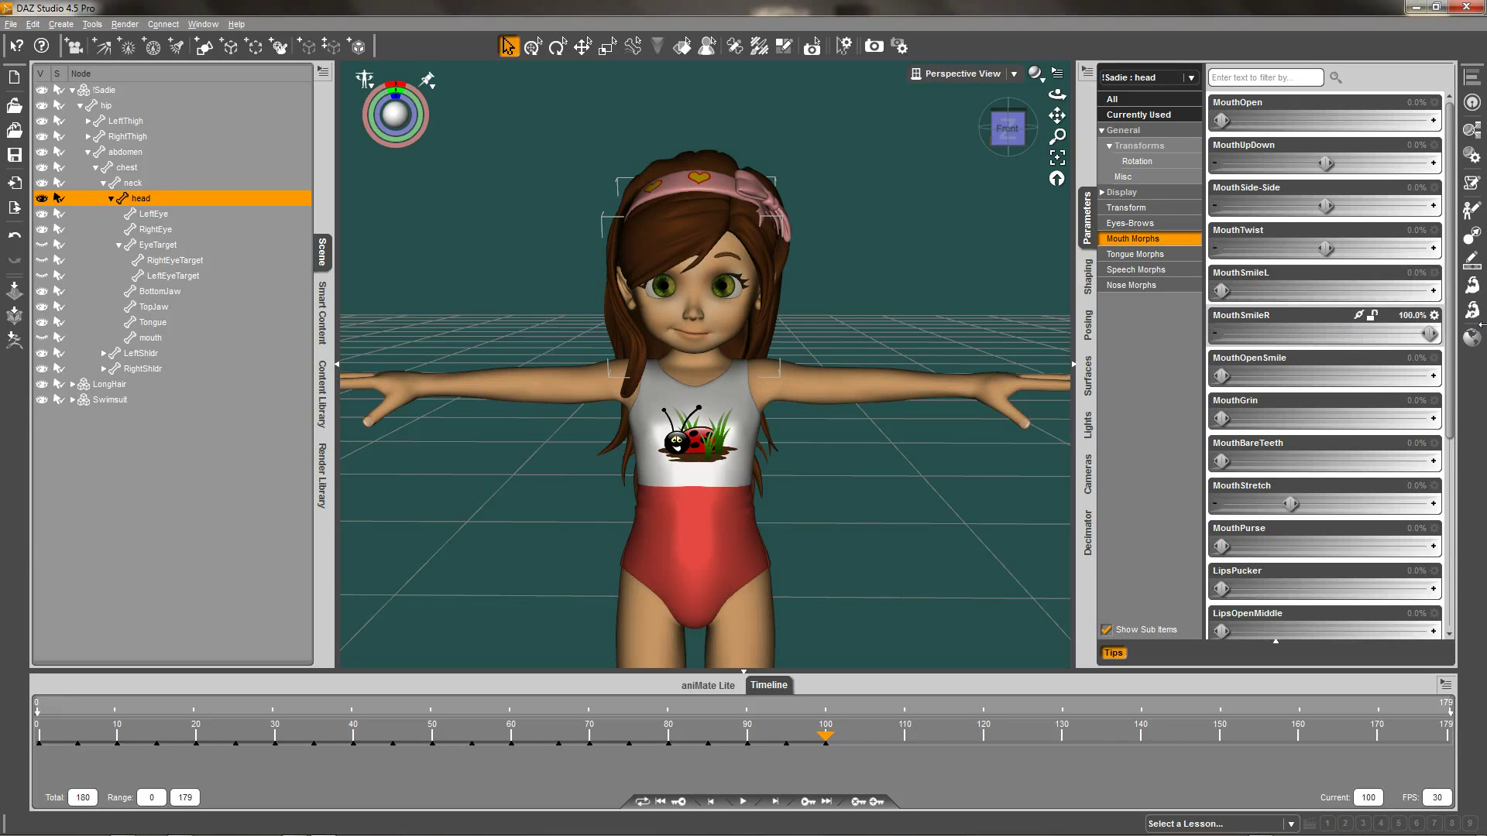
click(866, 751)
click(1404, 316)
text(0)
key(Return)
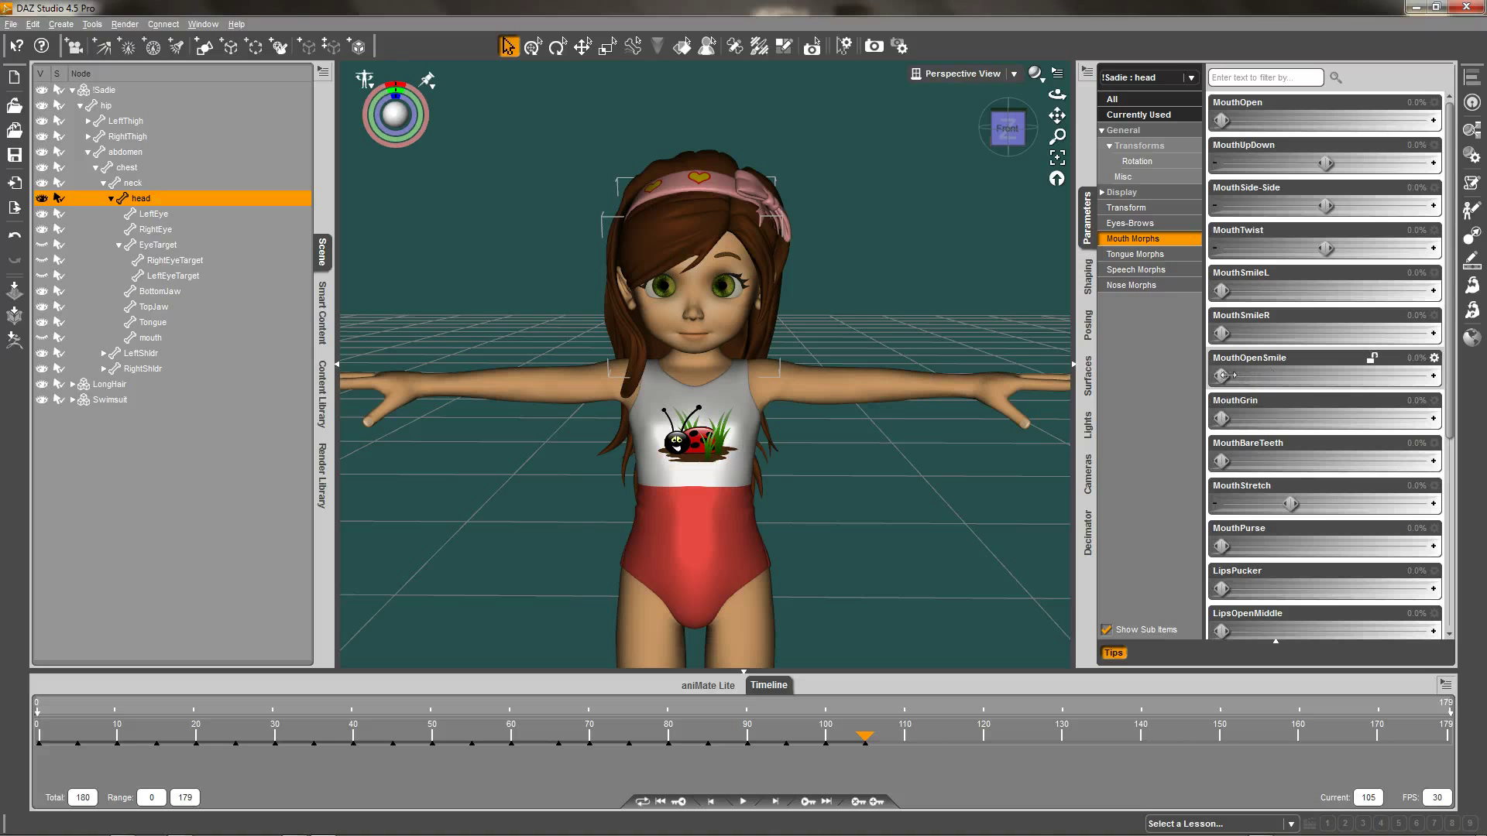
Step: Key the MouthOpenSmile morph at 100% on frame 105 and at 0% on frame 110
drag(1226, 376, 1481, 376)
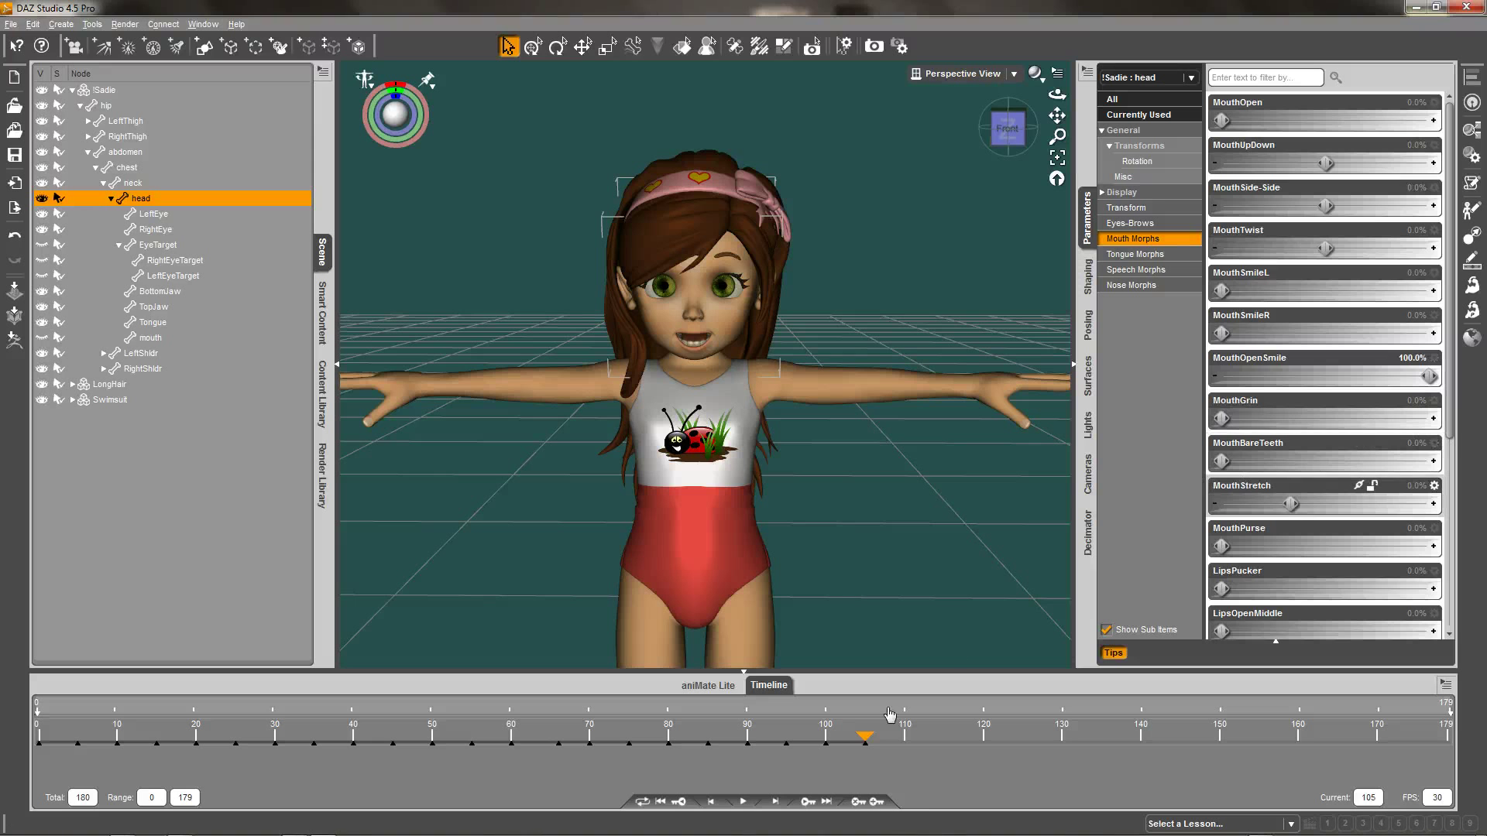
click(906, 745)
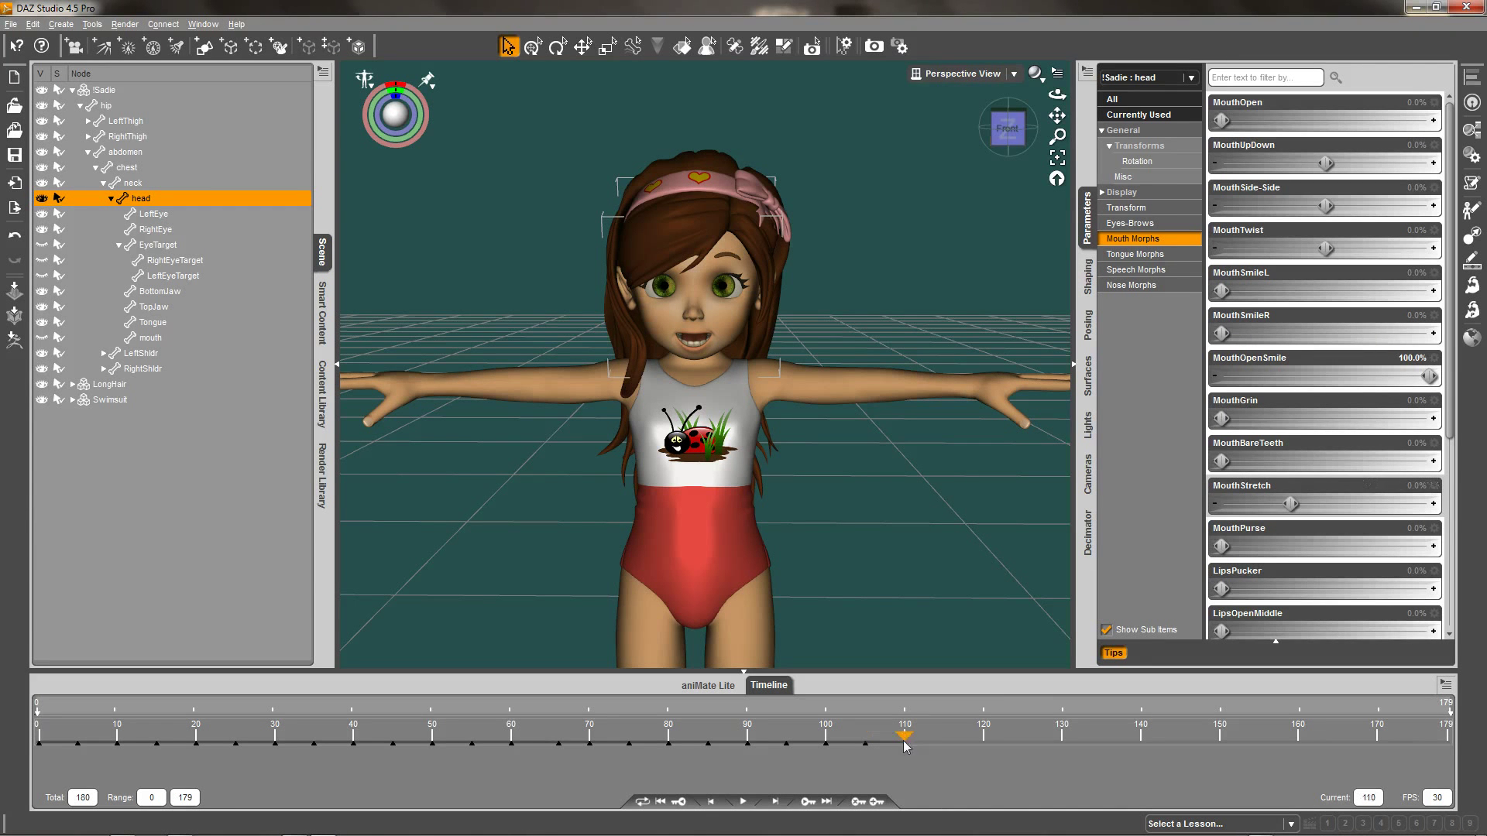
click(1411, 358)
text(0)
key(Return)
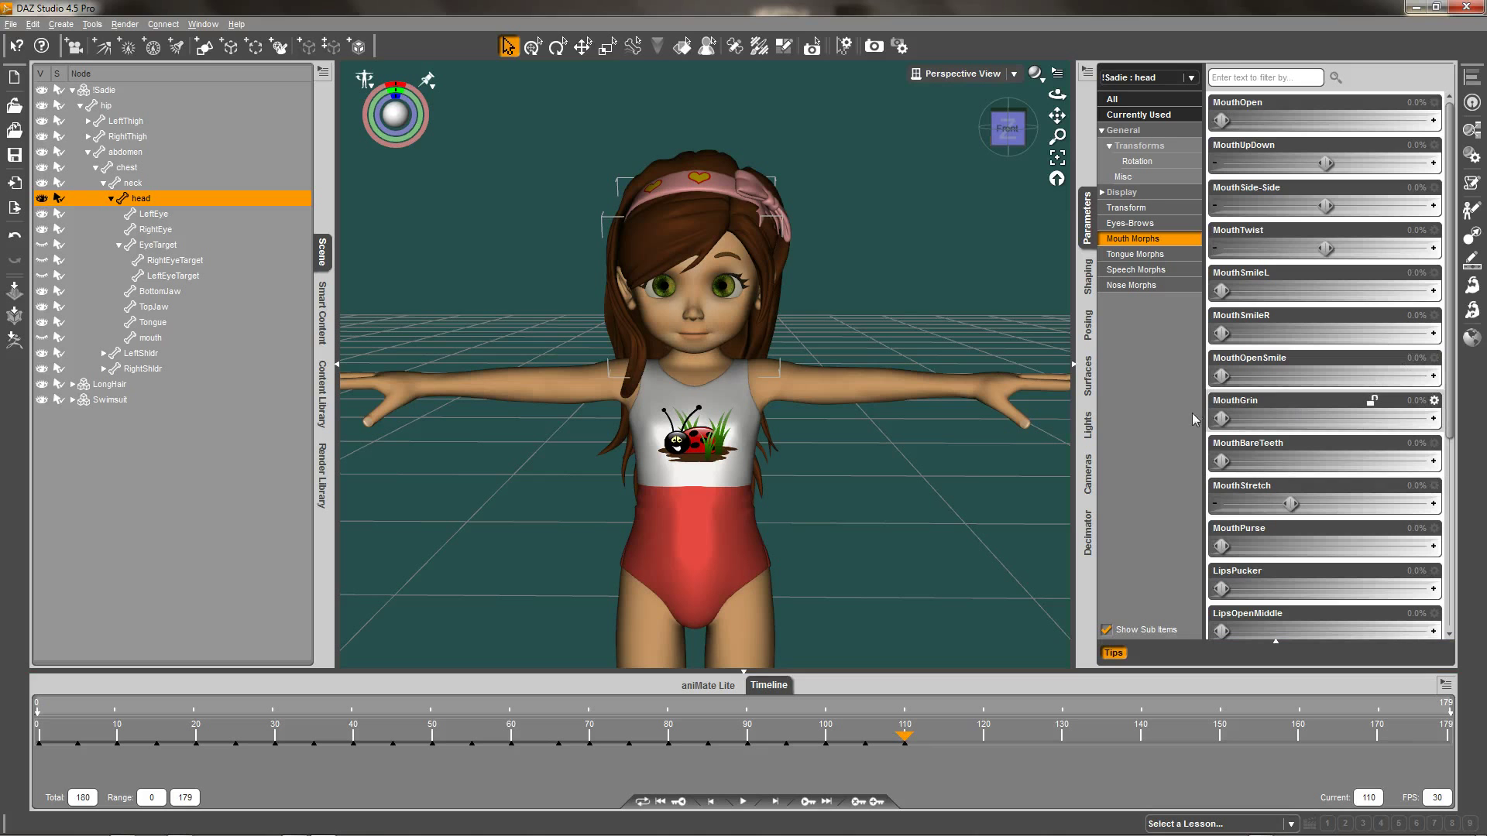
Step: Key the MouthGrin morph at 100% on frame 110 and at 0% on frame 115
drag(1222, 418, 1482, 411)
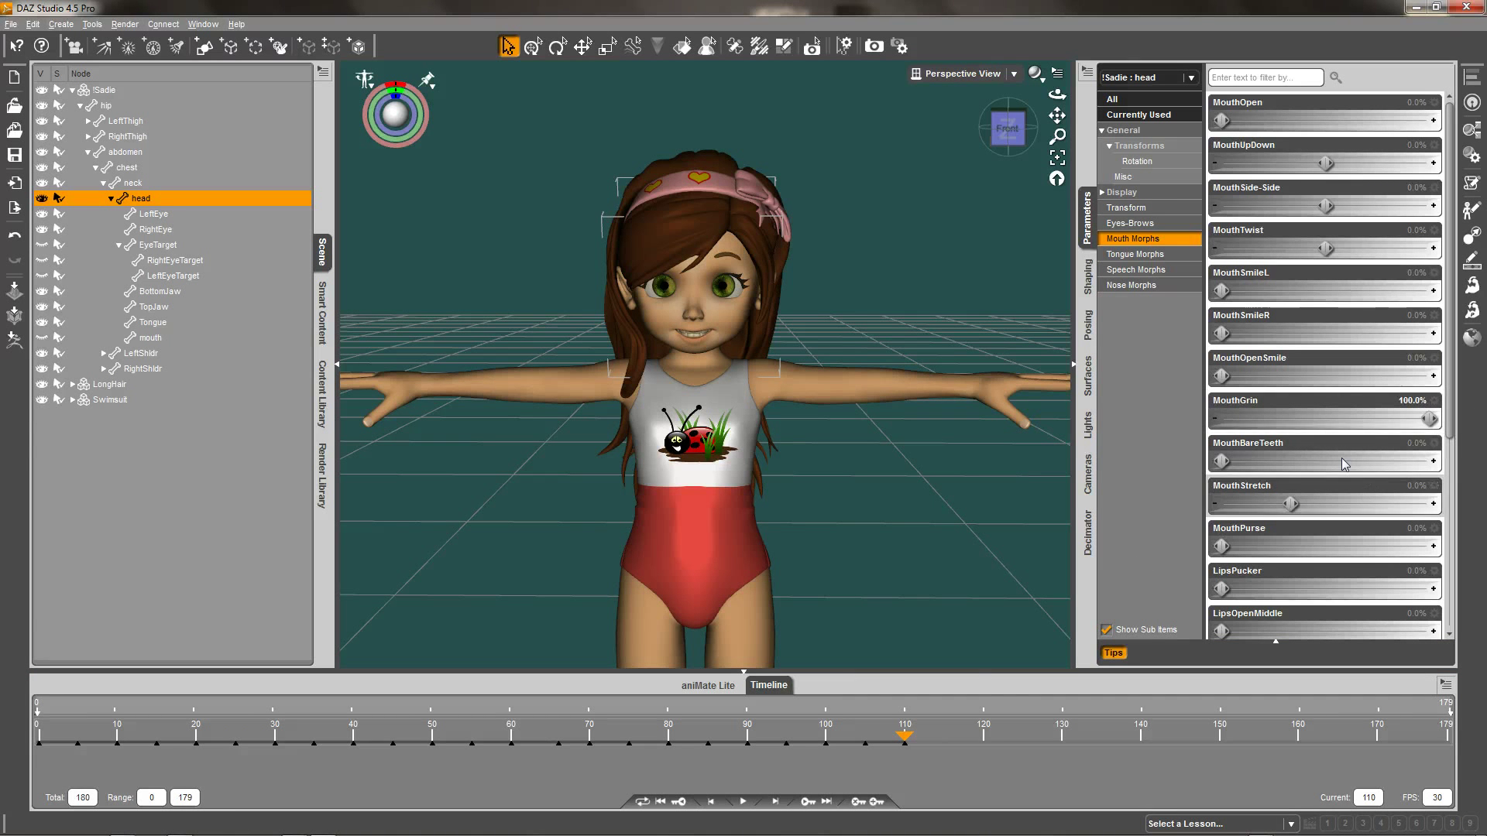
click(942, 748)
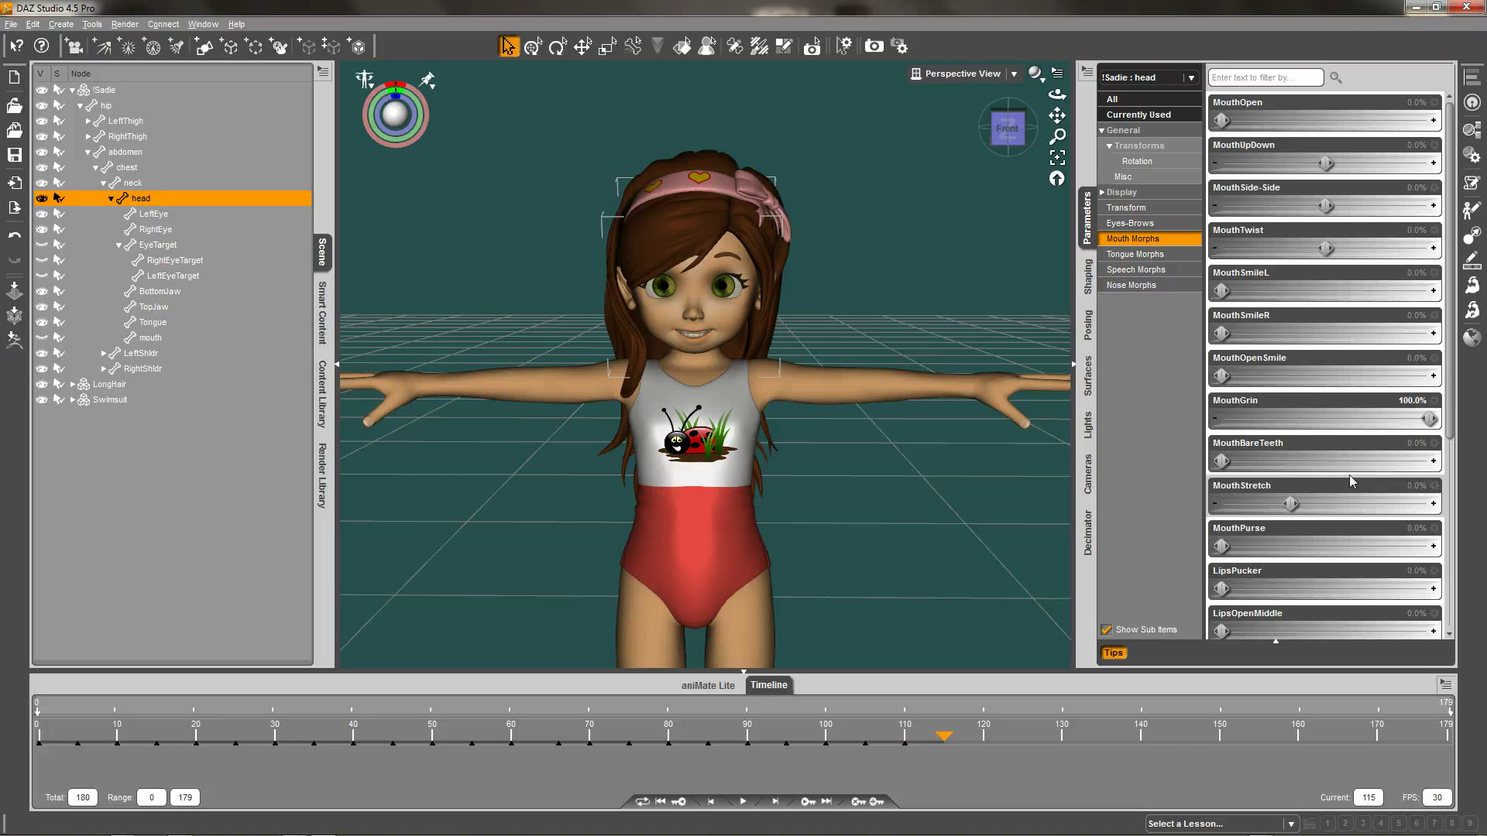
click(1409, 401)
text(0)
key(Return)
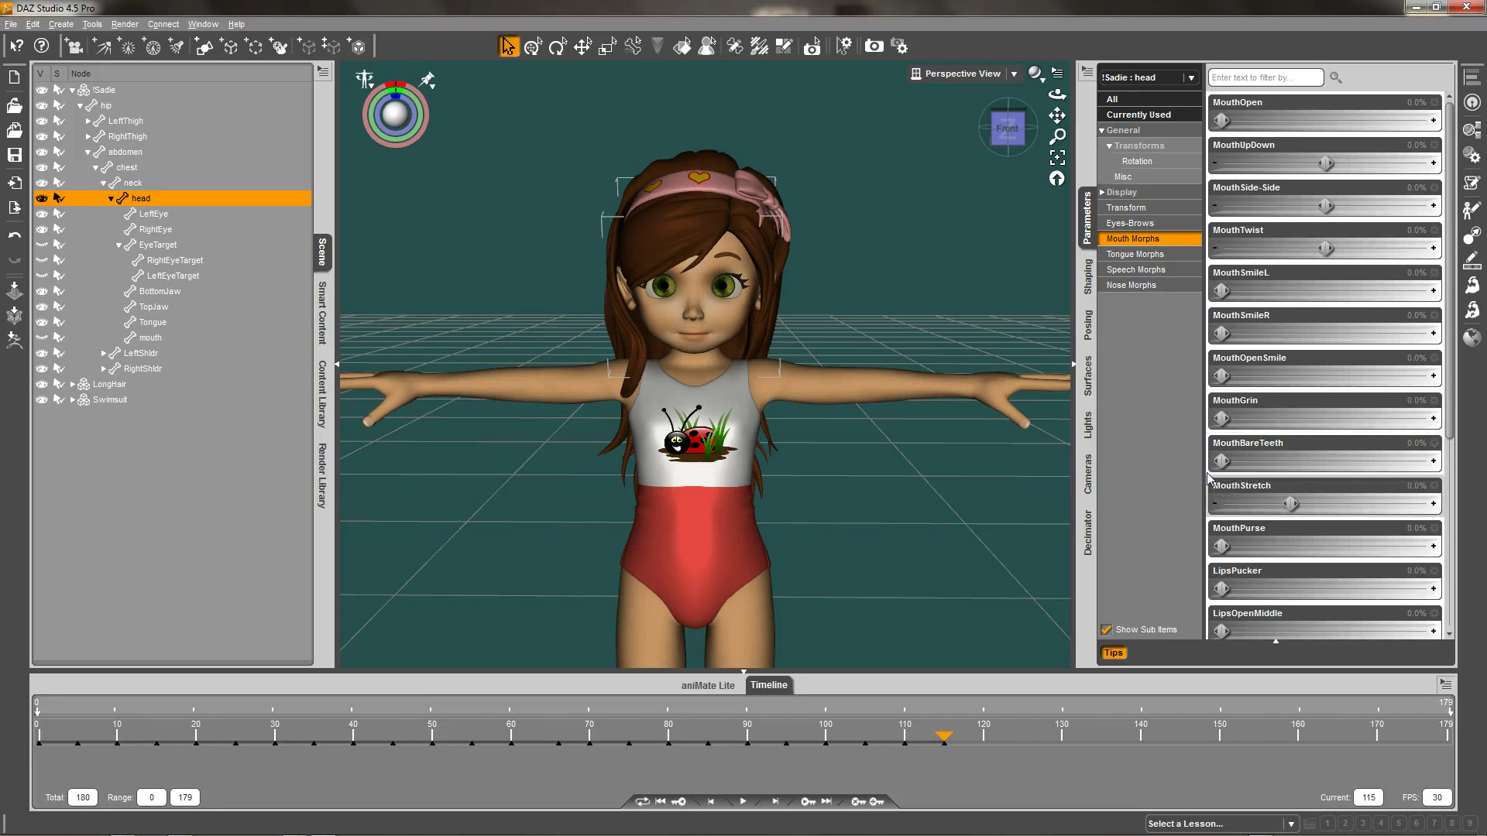
Step: Key the MouthBareTeeth morph at 100% on frame 115 and at 0% on frame 120
drag(1237, 462, 1481, 441)
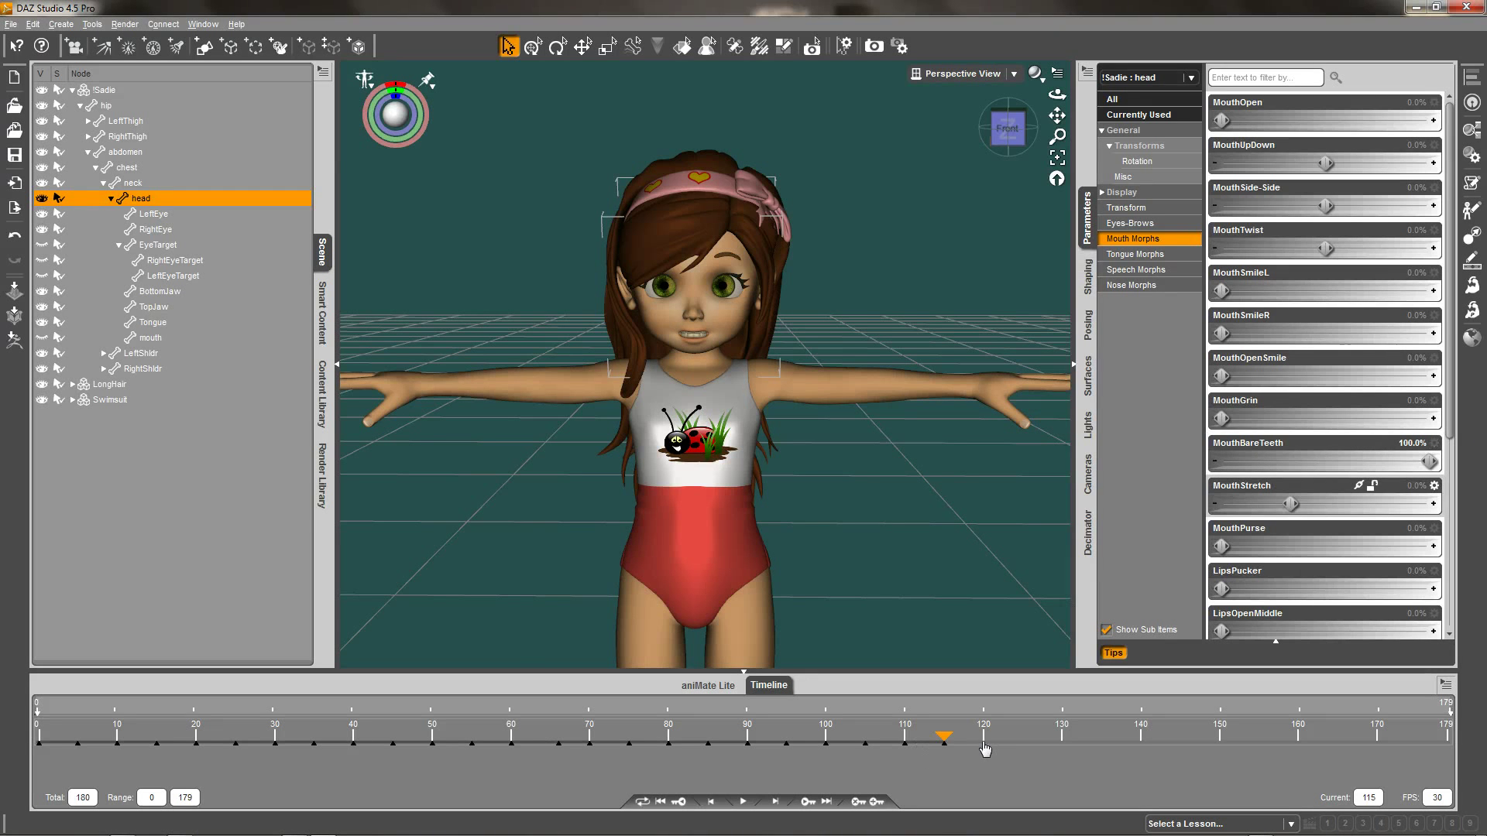
click(984, 745)
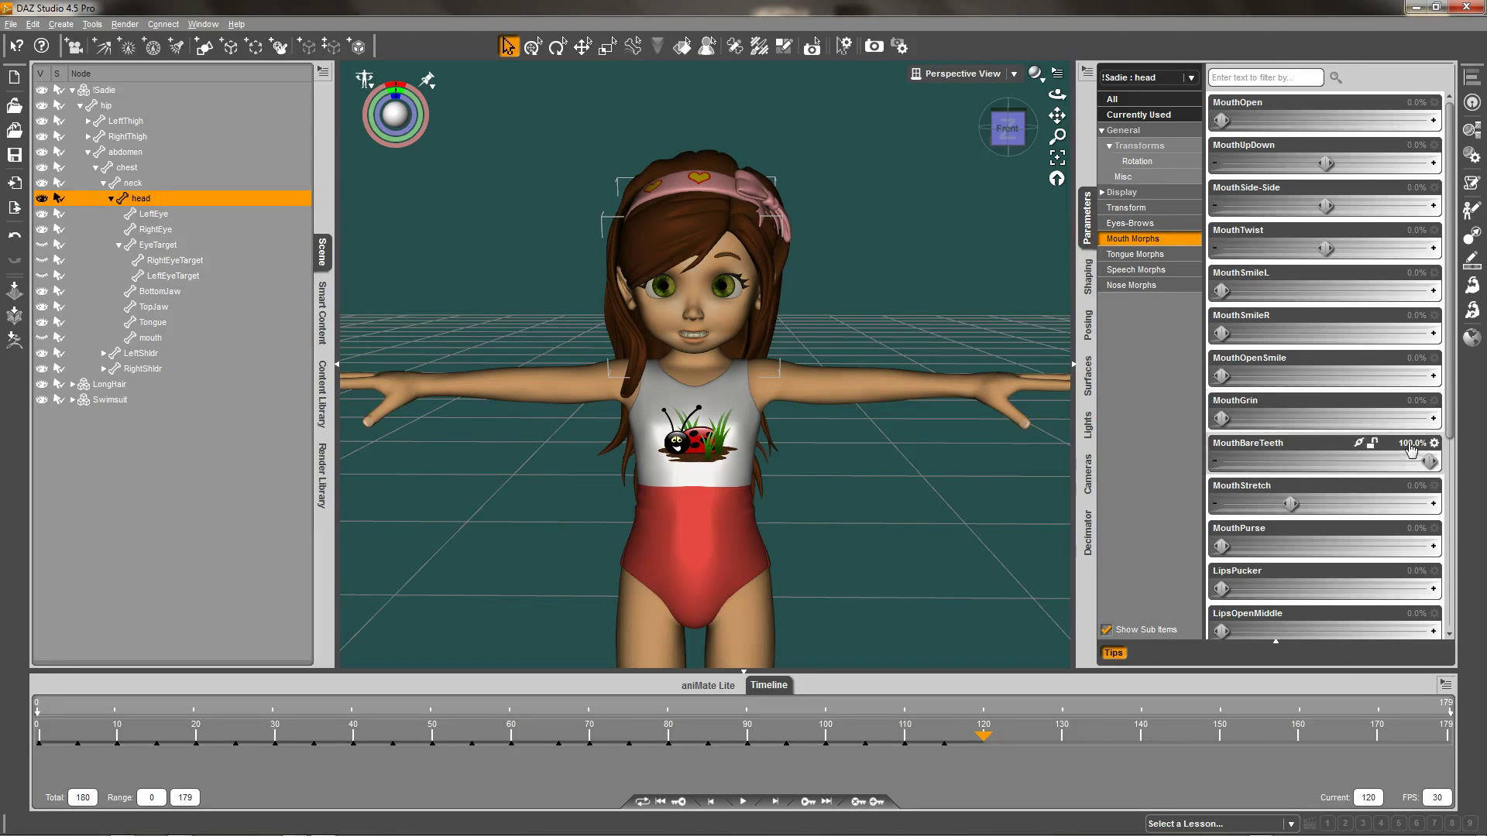
click(1410, 443)
text(0)
key(Return)
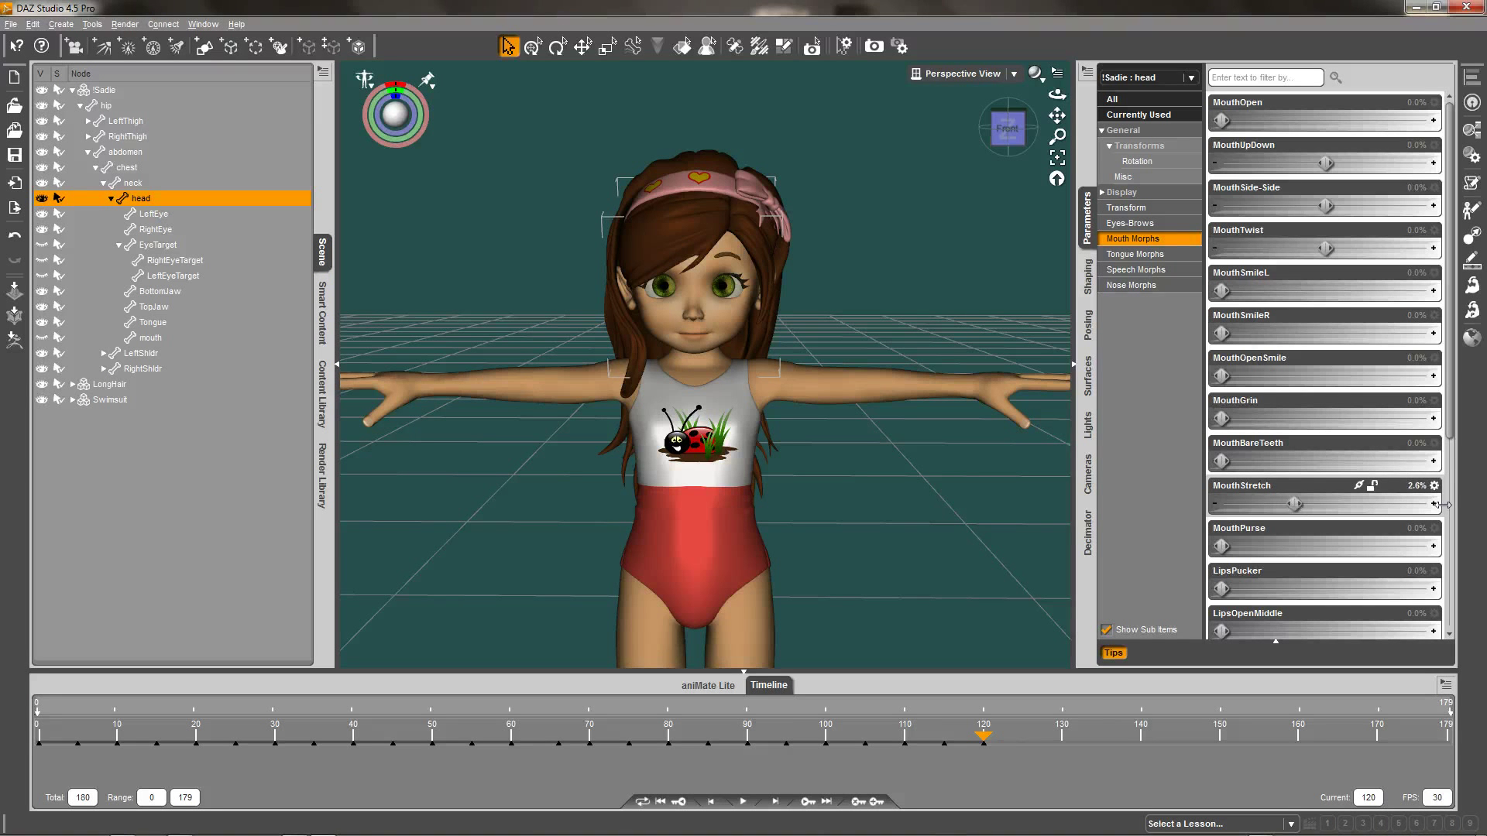
Step: Key the MouthStretch morph at 100% on frame 120 and at 0% on frame 125
drag(1292, 505, 1480, 493)
click(1025, 743)
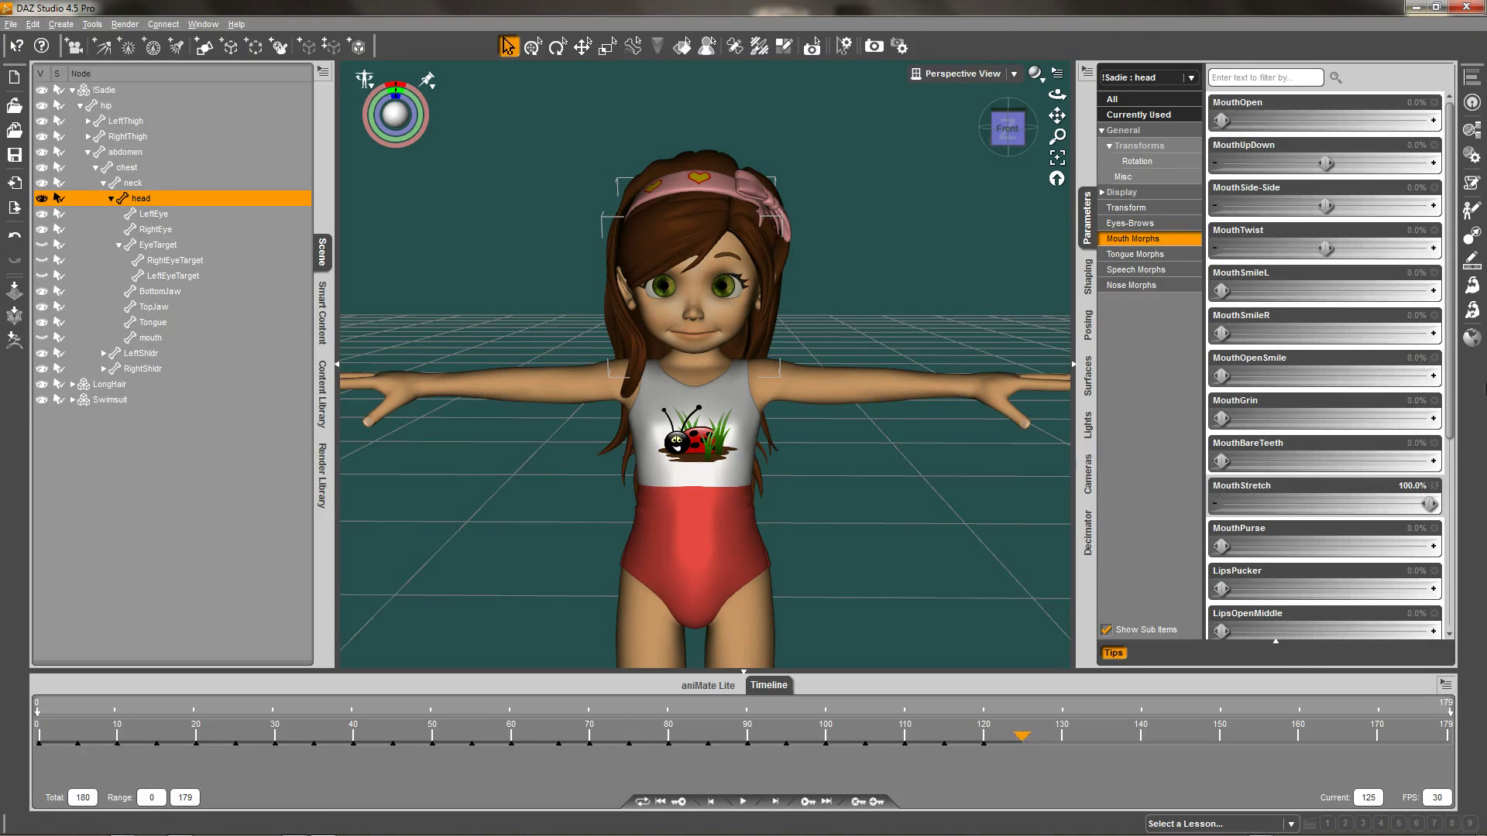
click(1403, 486)
text(0)
key(Return)
Step: Set the MouthPurse morph to 100% on frame 125, then advance the timeline to frame 130 and on to frame 170
drag(1224, 549, 1481, 534)
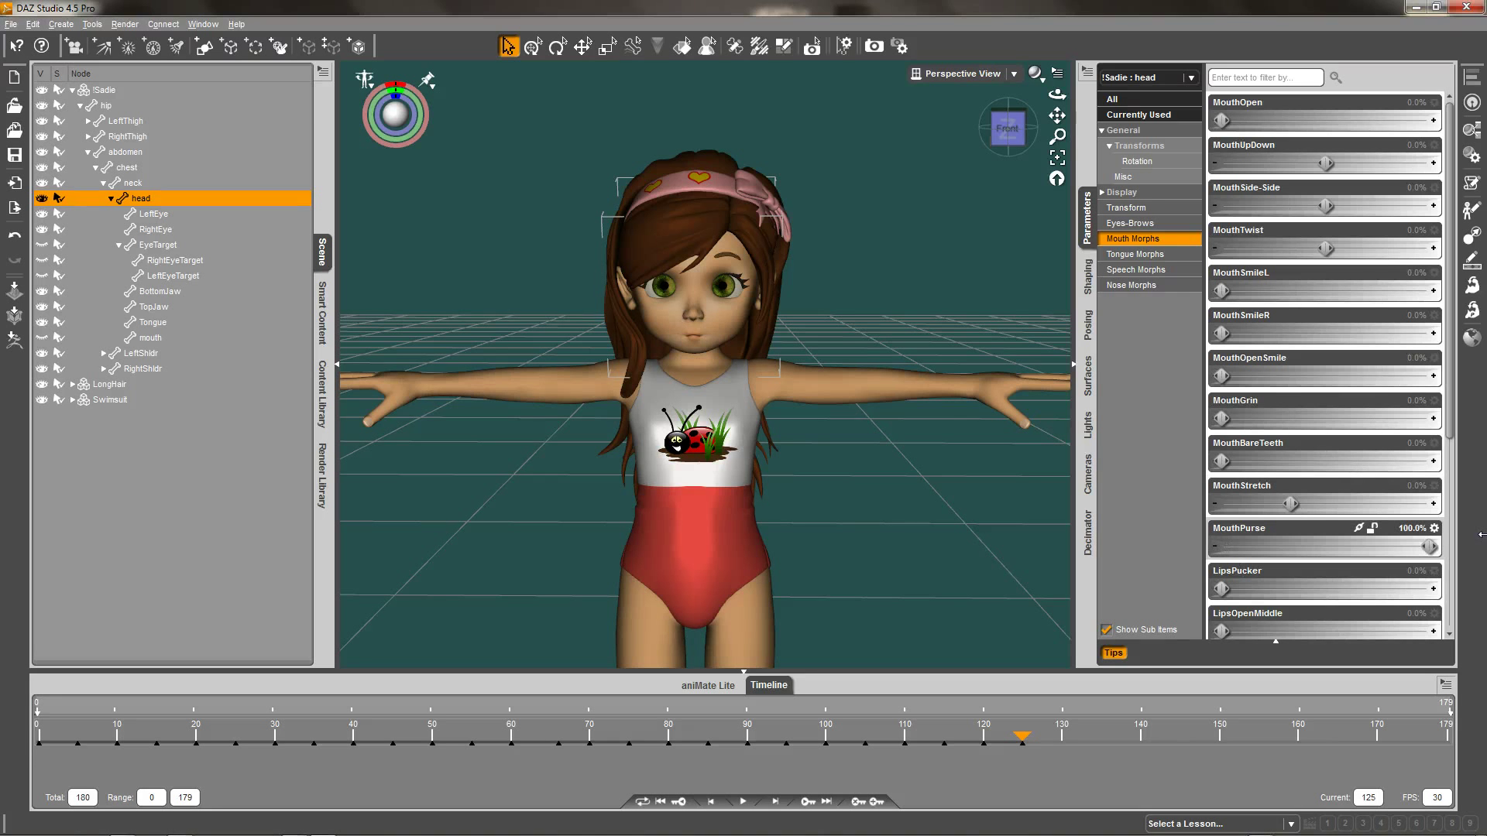
click(1063, 739)
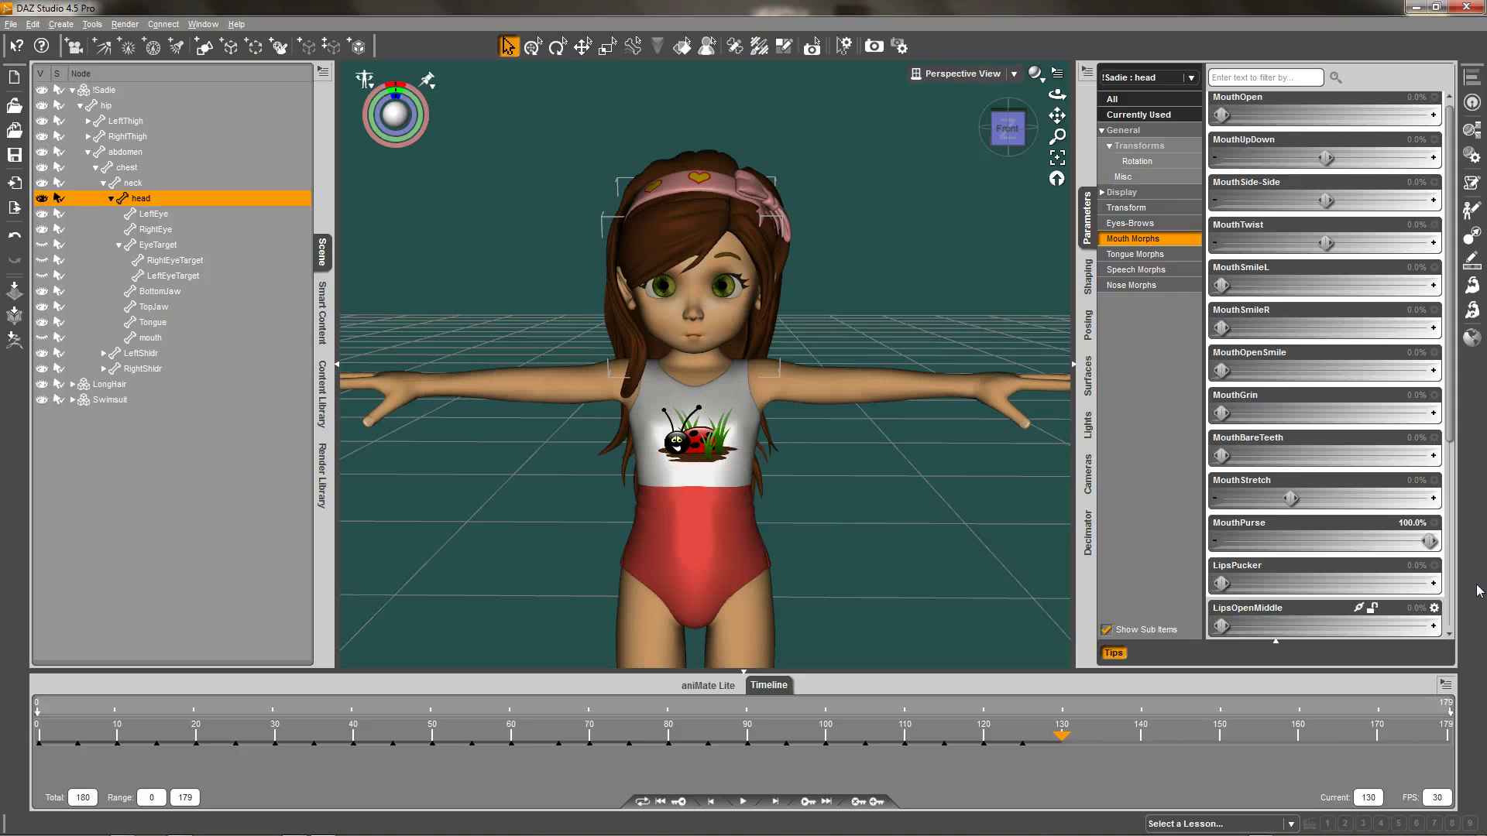
click(1377, 738)
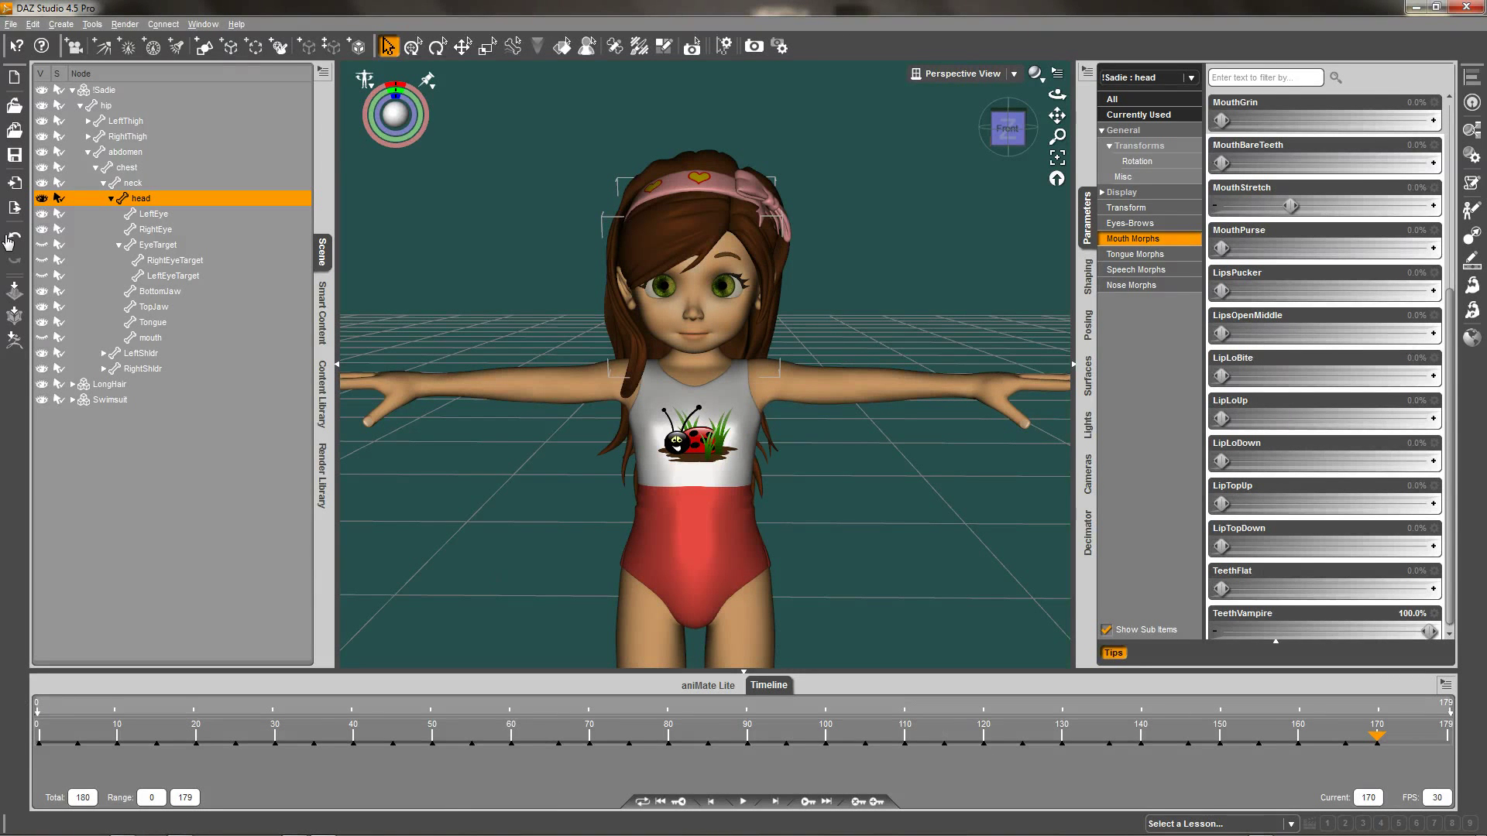
Step: Start exporting the scene as Autodesk FBX in the DAZ3D.Toon.Girl.Sadie.ps_ch177b.for.Poser-MAS folder, with SADIE as the file name
click(14, 208)
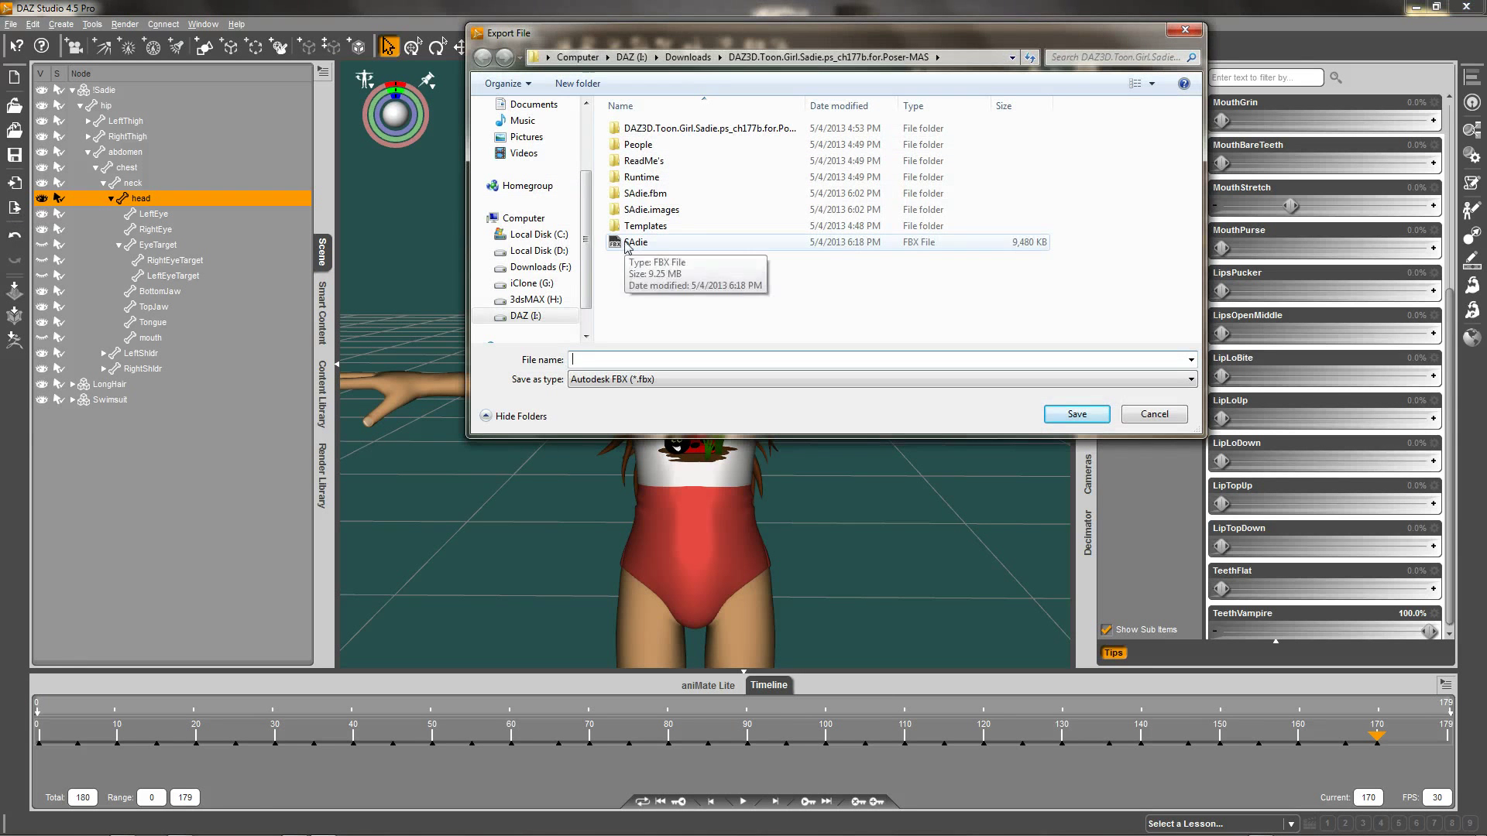
click(627, 243)
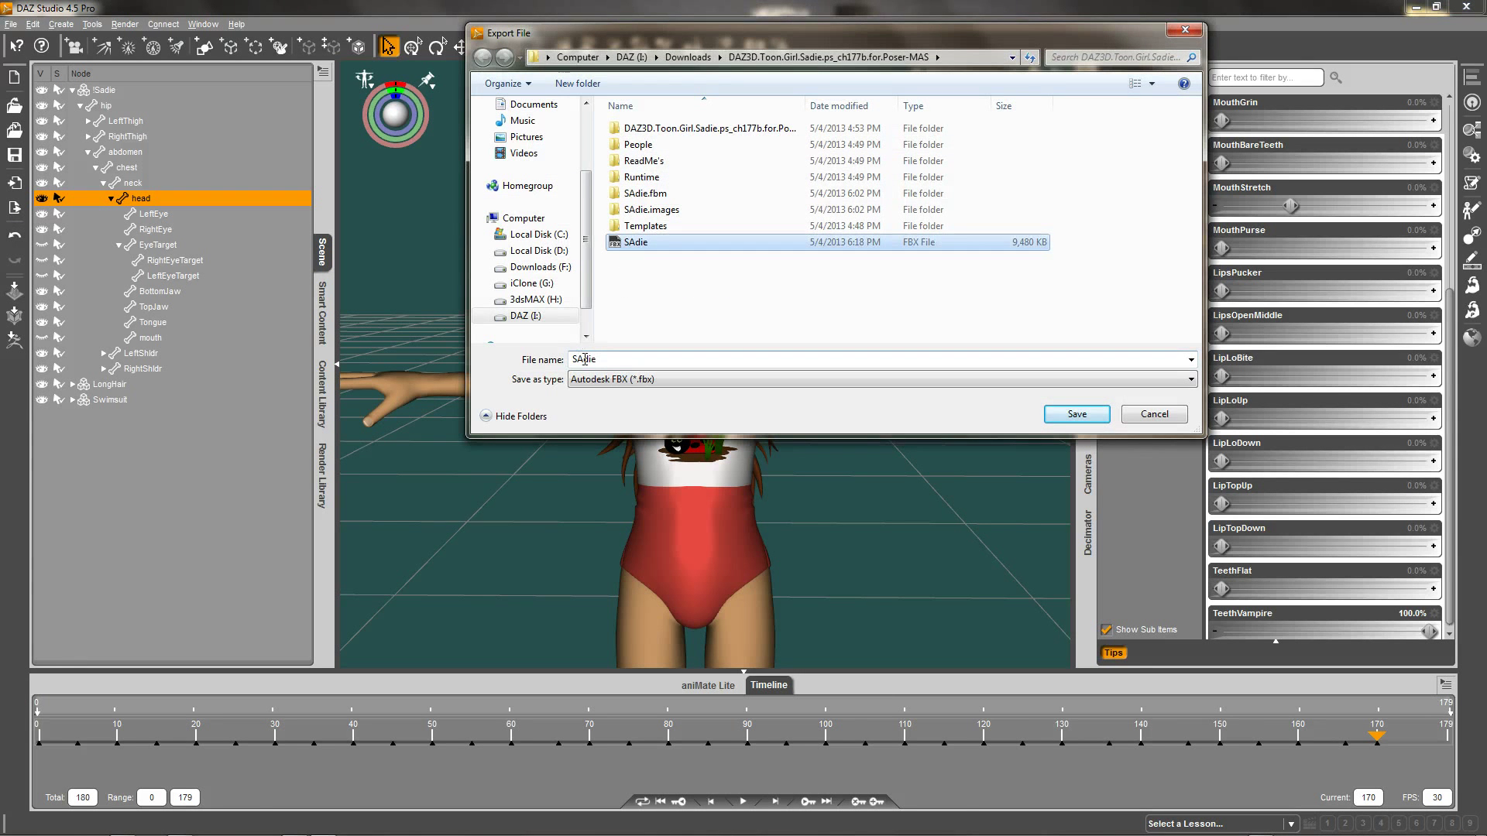
double_click(584, 359)
click(602, 357)
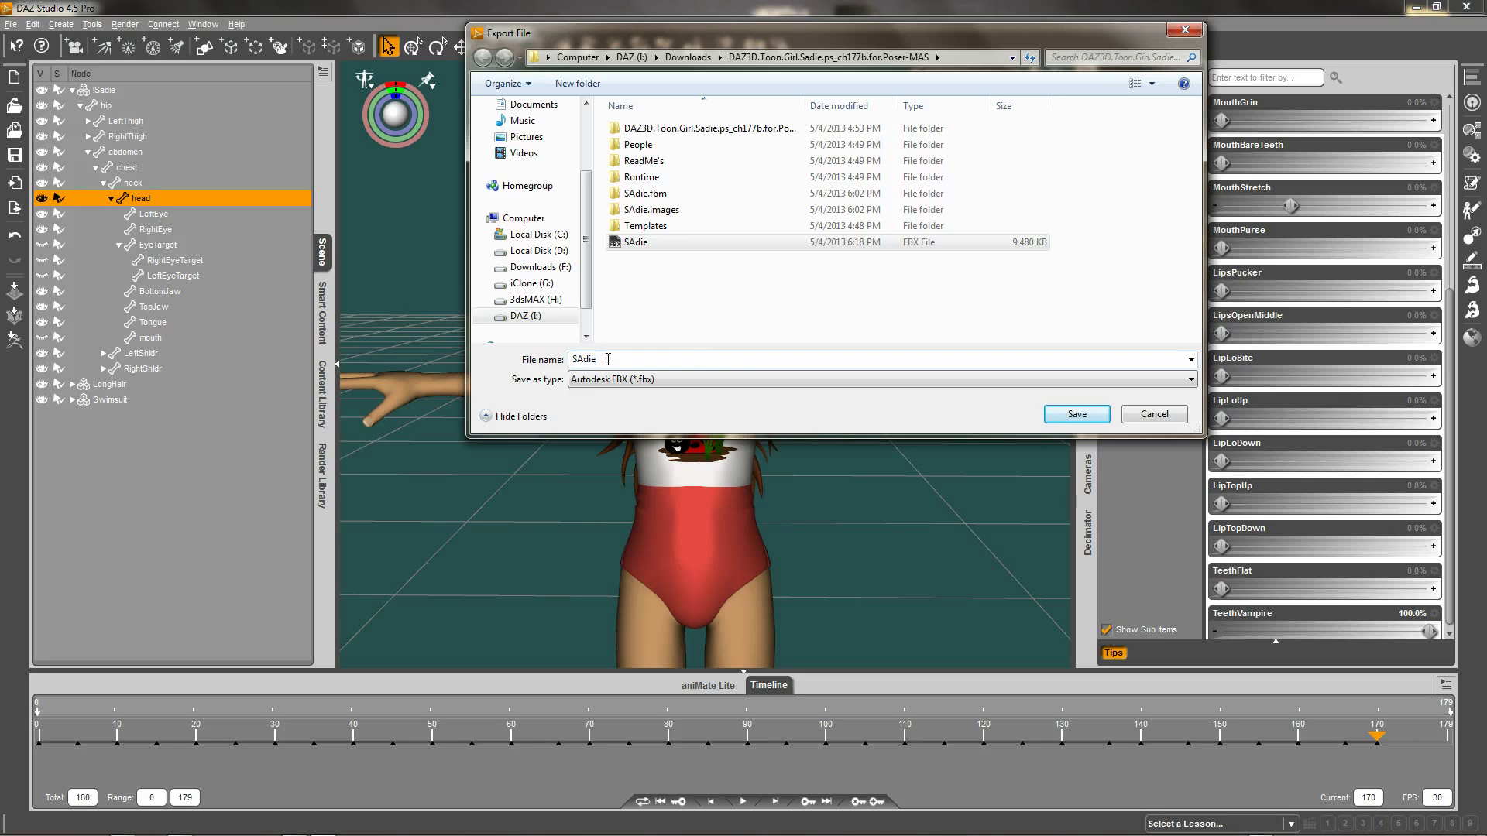
double_click(571, 359)
text(SADIE)
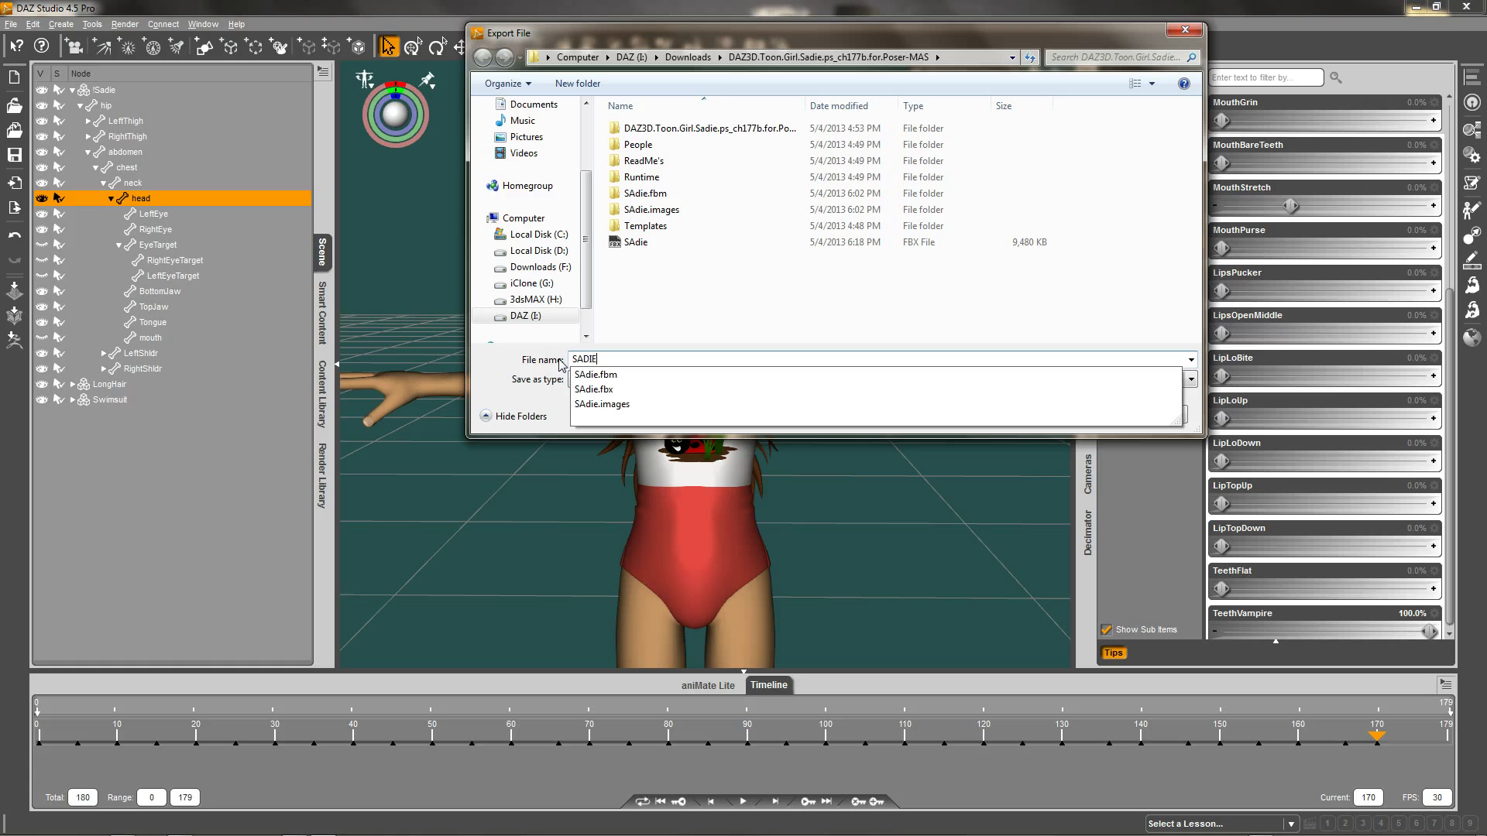
click(1189, 354)
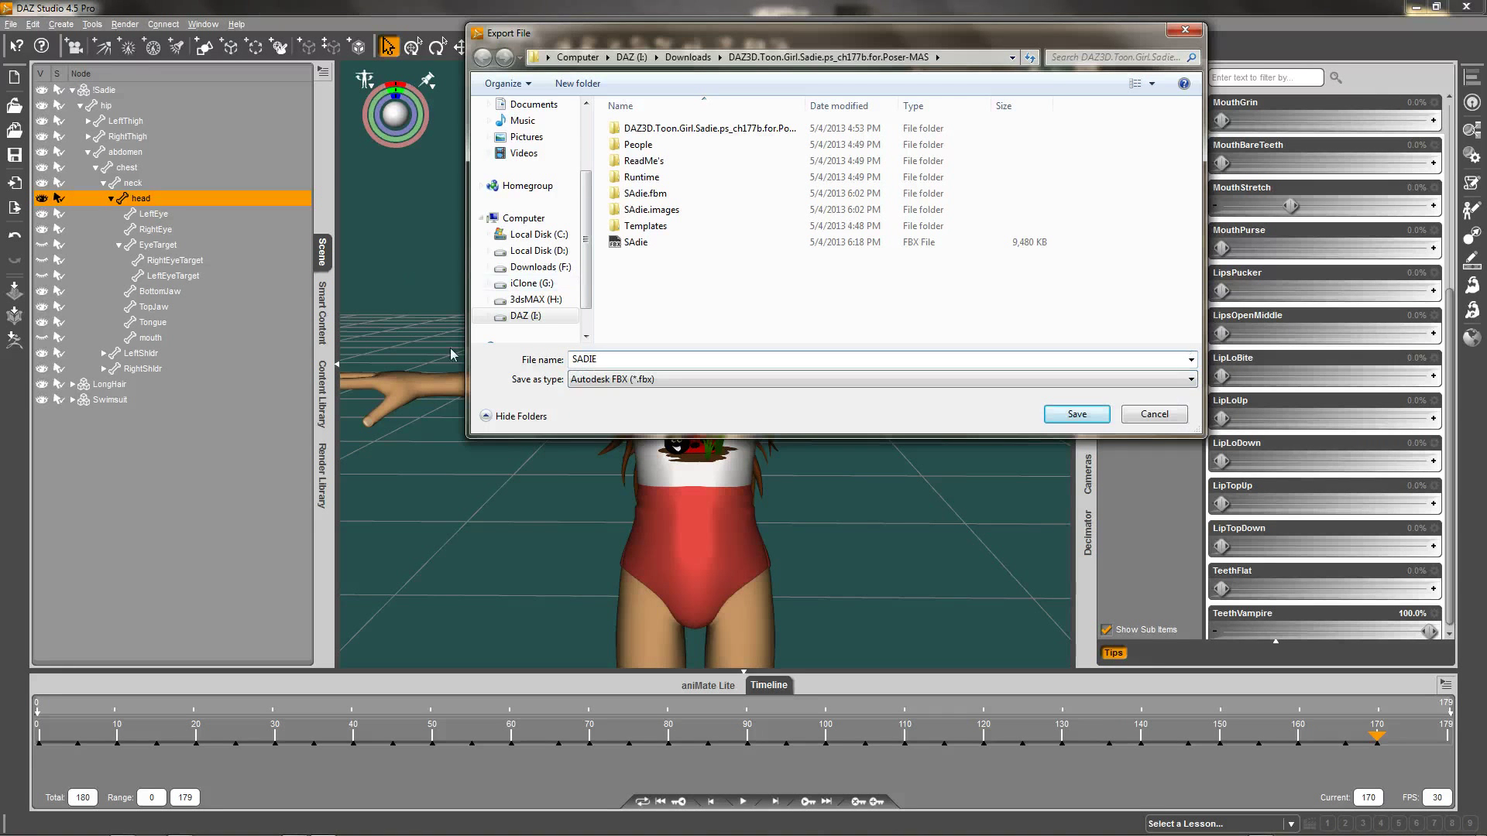
Step: Save over the existing FBX file and accept the FBX 2012 -- Binary options with figures, animations and morphs included
click(1080, 418)
click(709, 437)
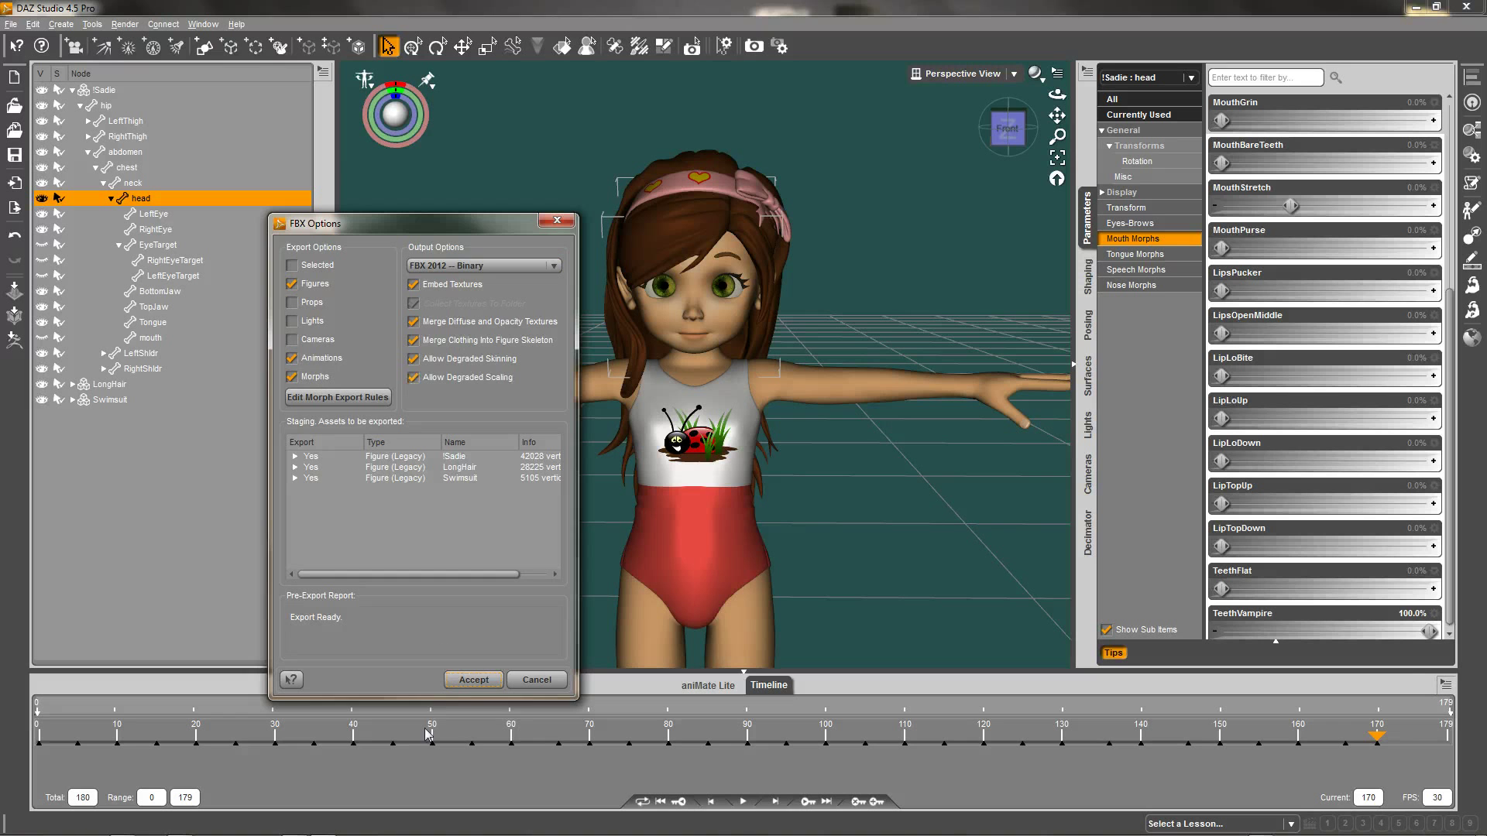
click(472, 682)
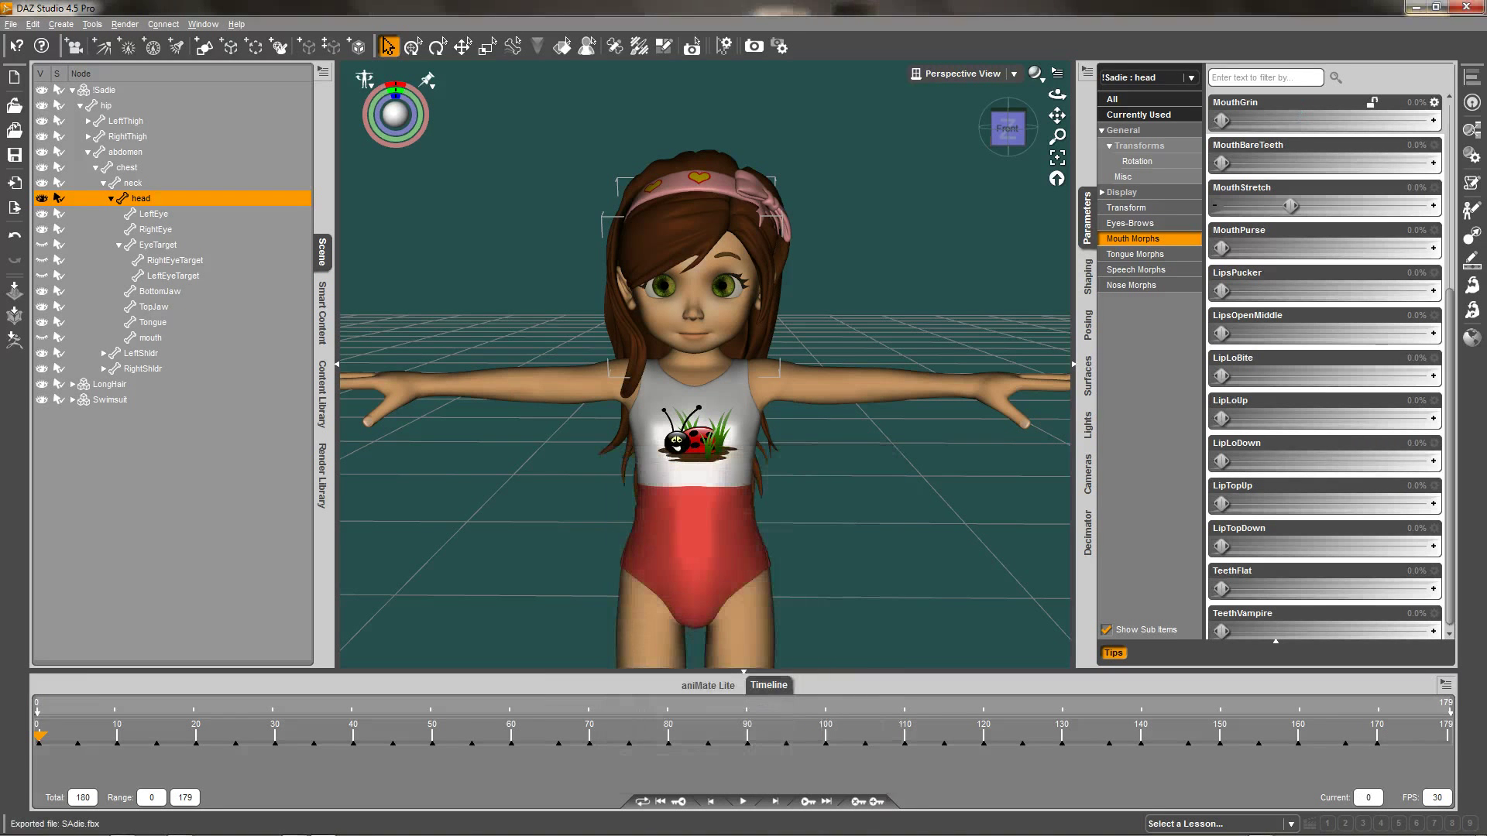
Step: Switch to iClone 3DXchange5 and open the exported SAdie FBX file, importing its animation at 12 samples per second
click(1416, 7)
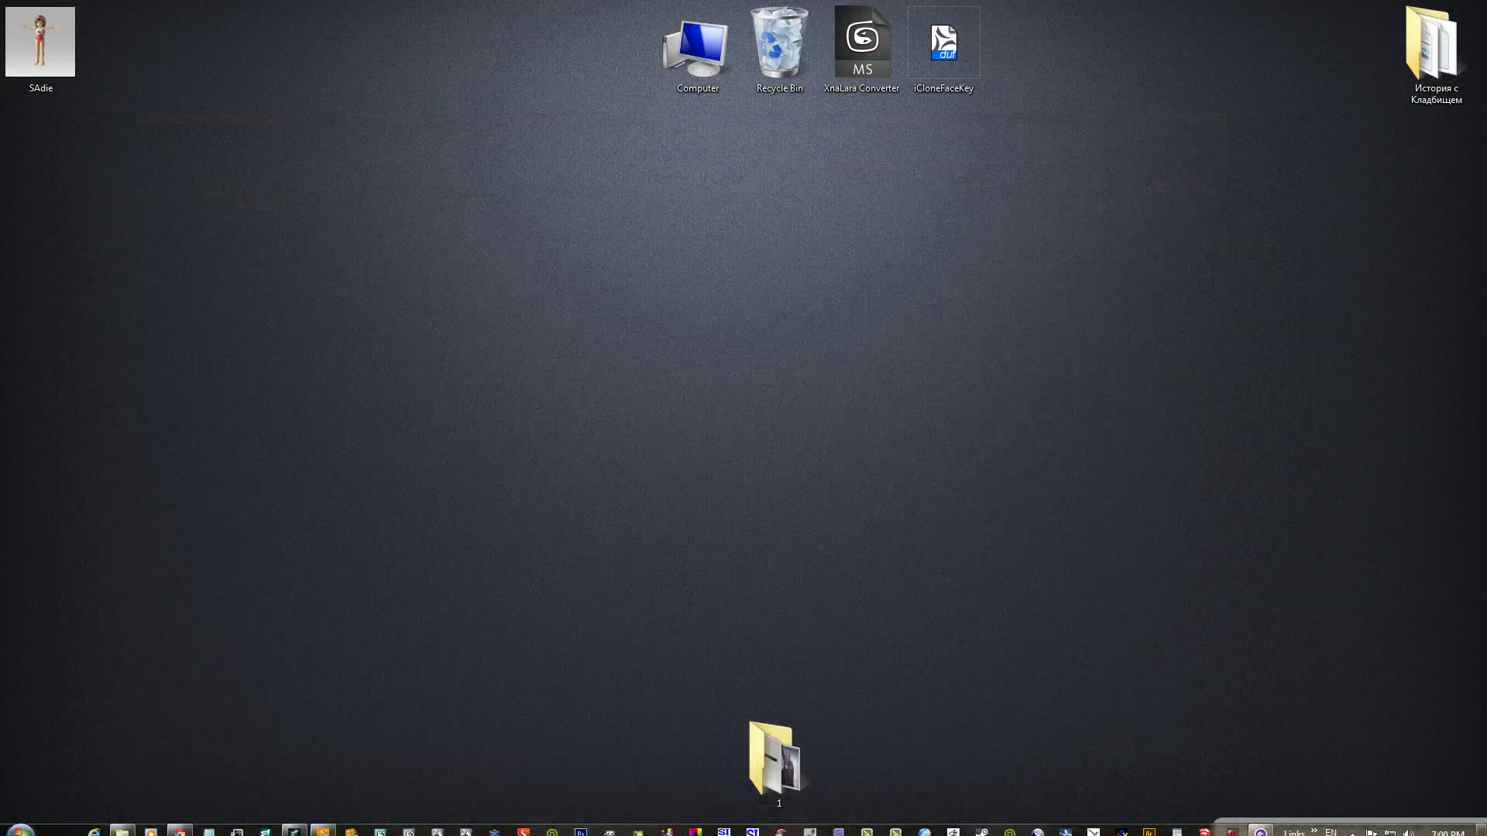
click(294, 825)
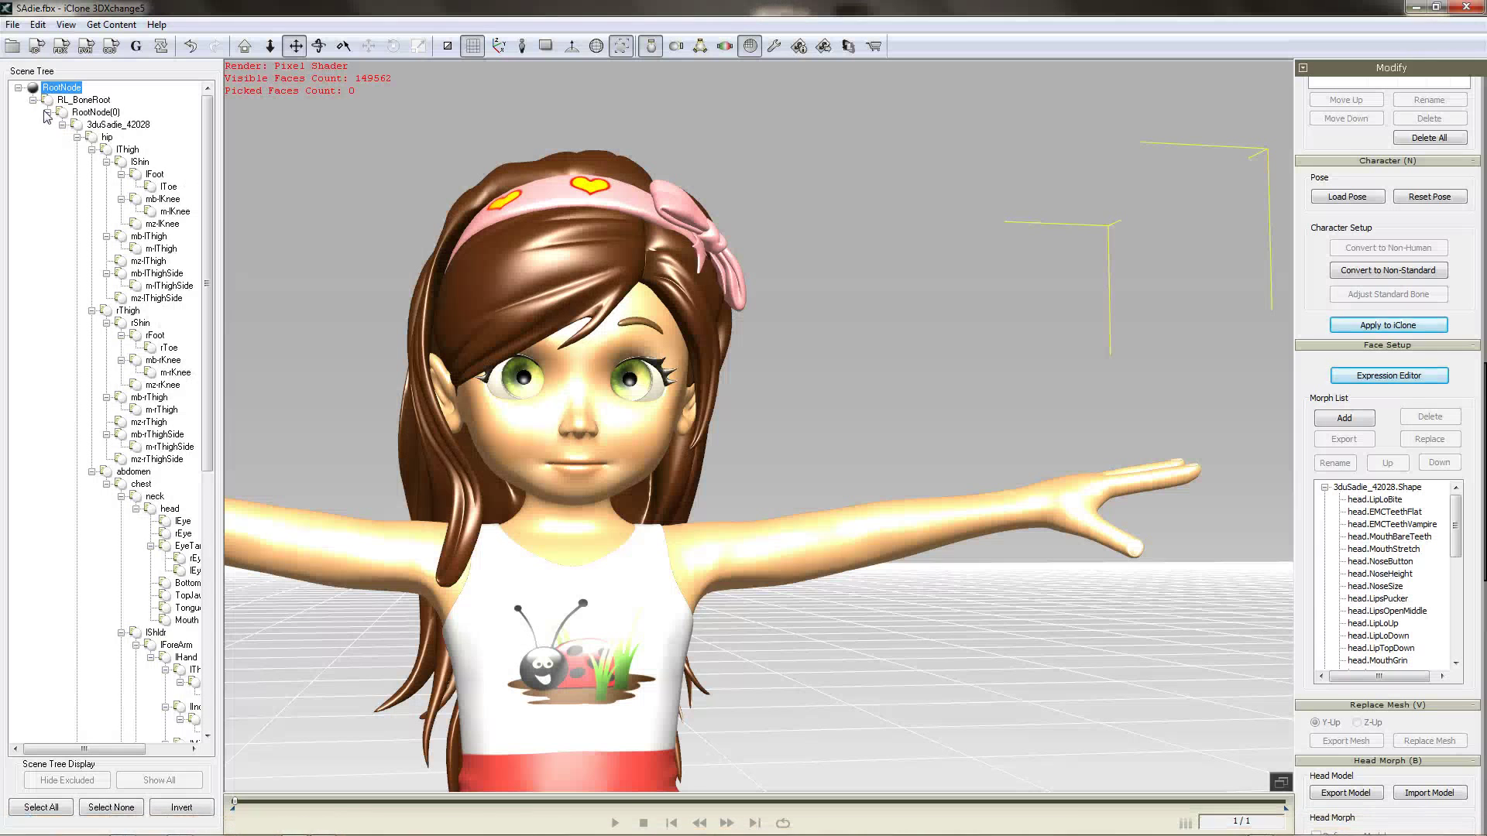
click(13, 44)
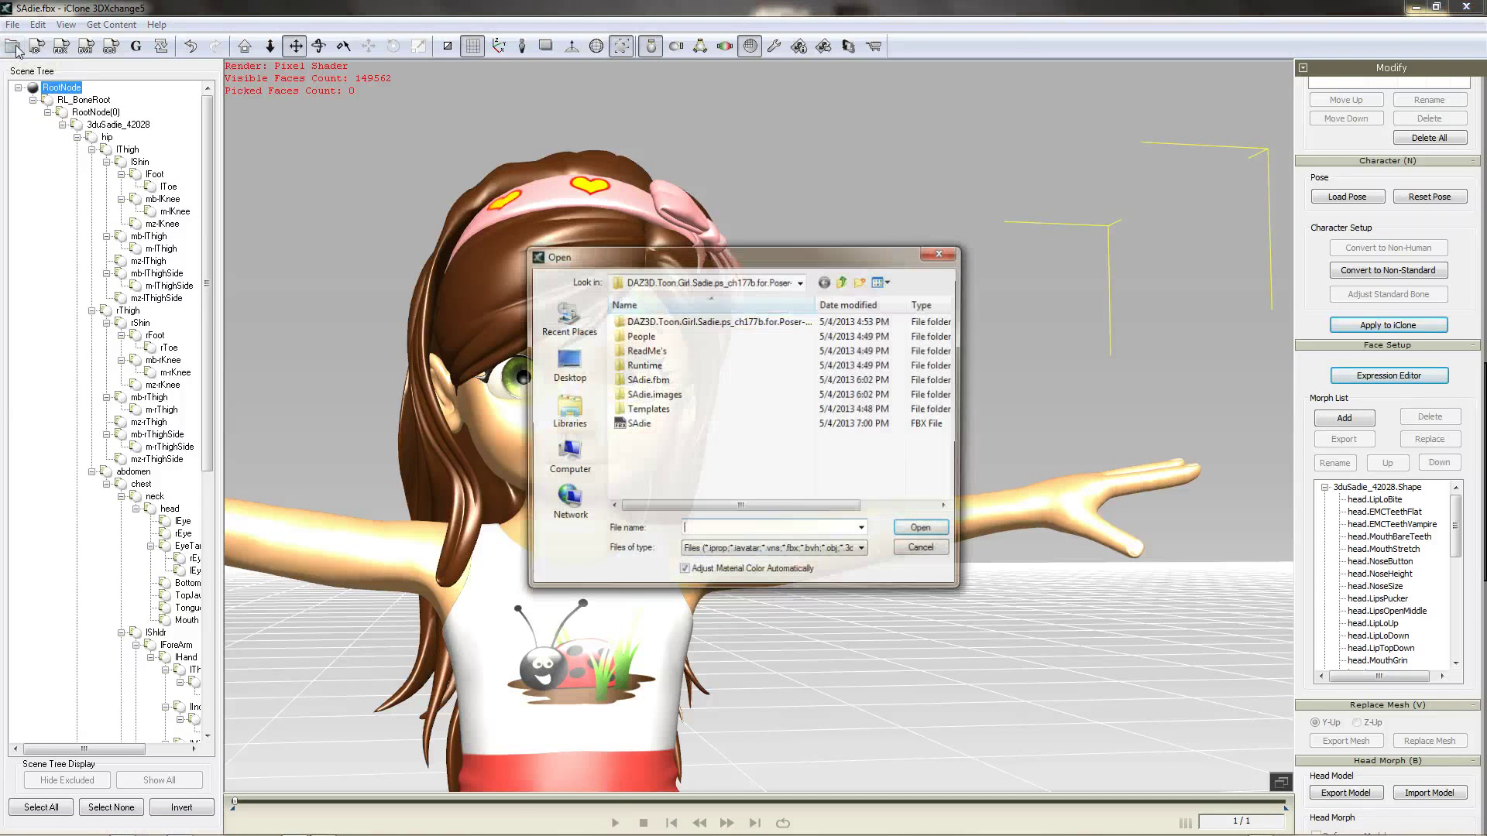
double_click(636, 425)
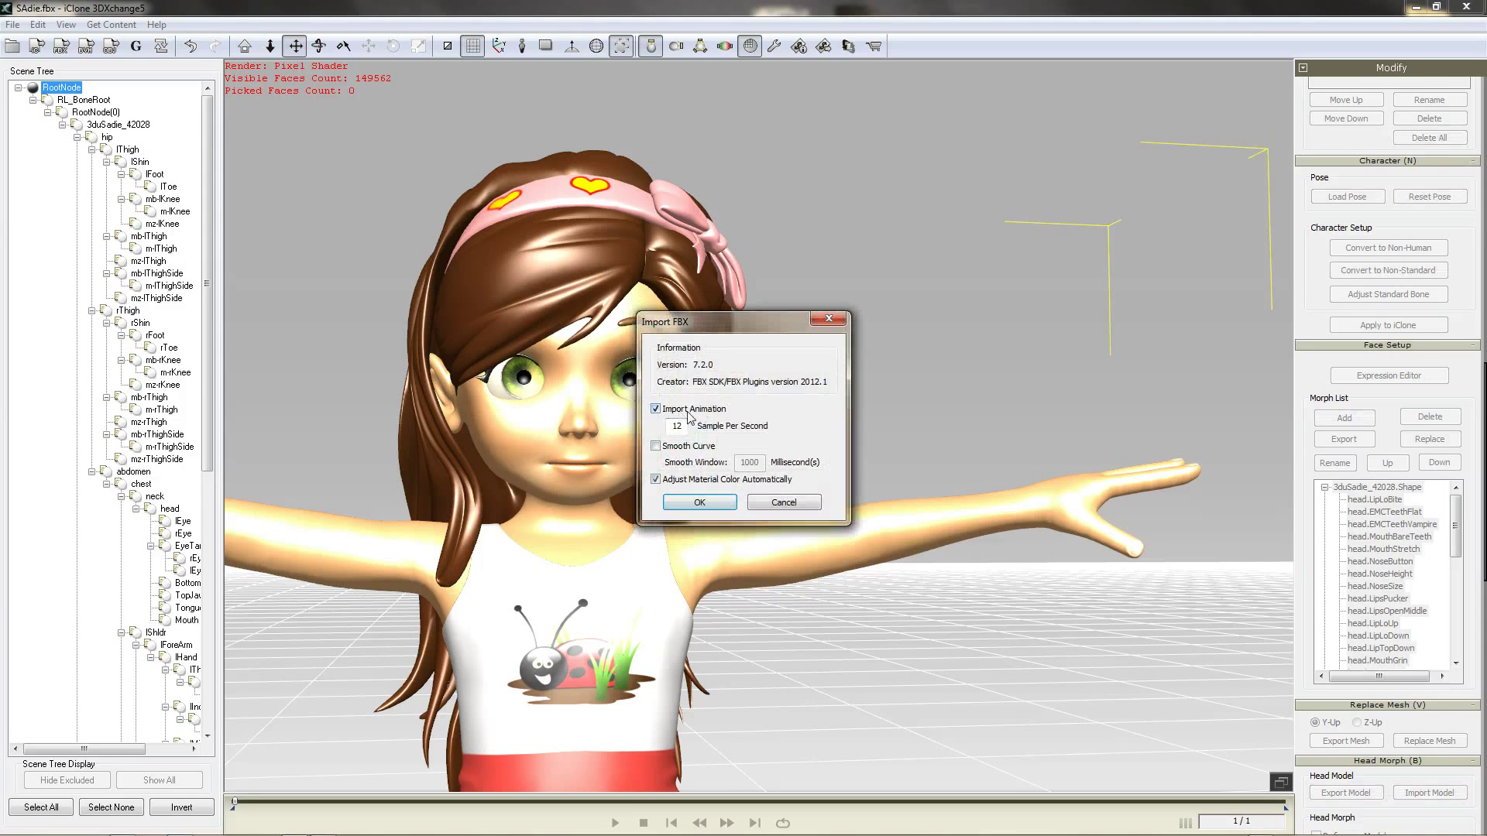
click(701, 504)
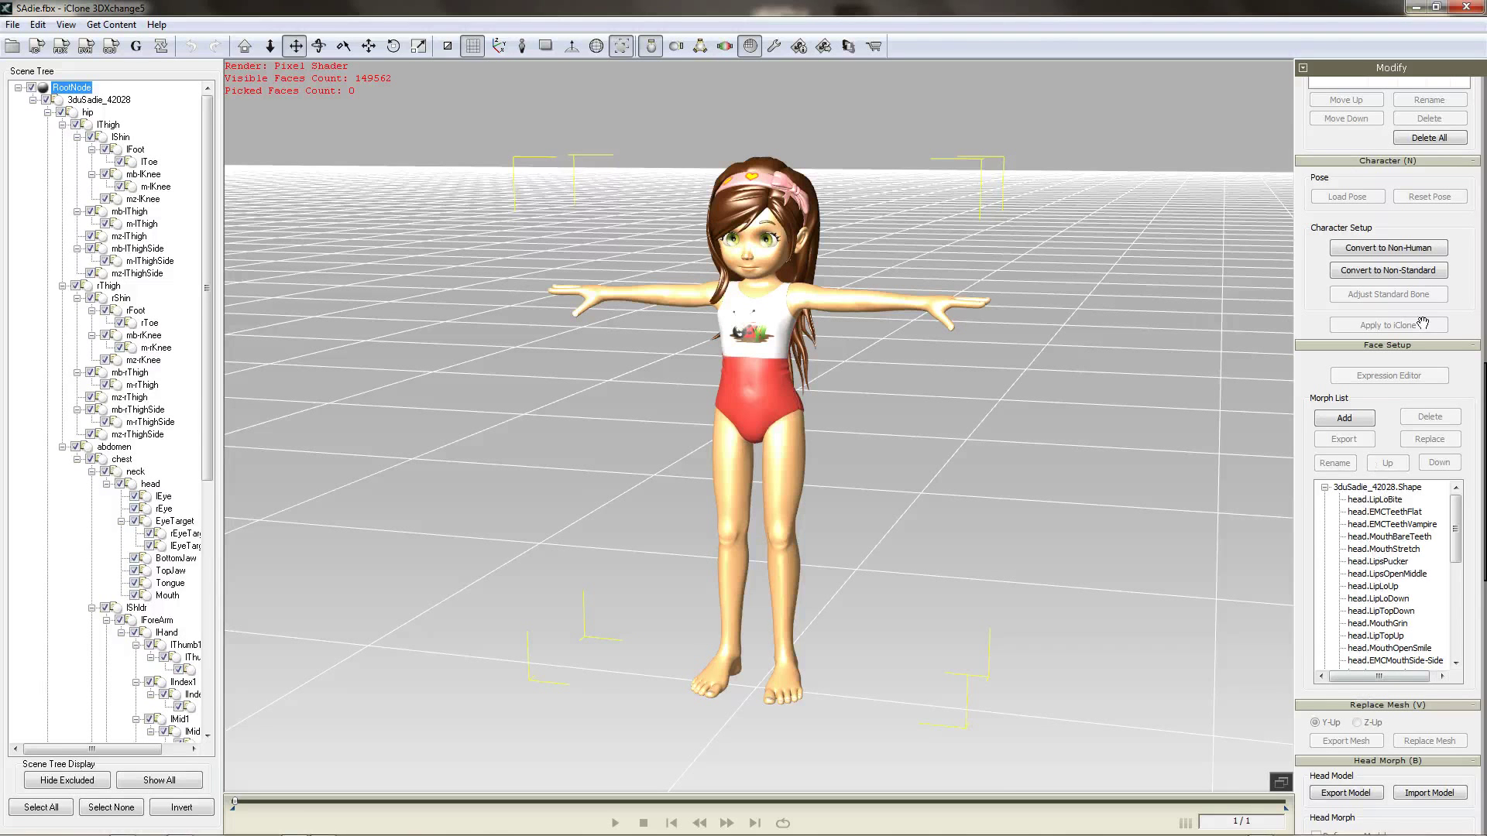
Step: Start converting the character to Non-Standard and map its body bones with the Daz4 Genesis preset
click(1398, 273)
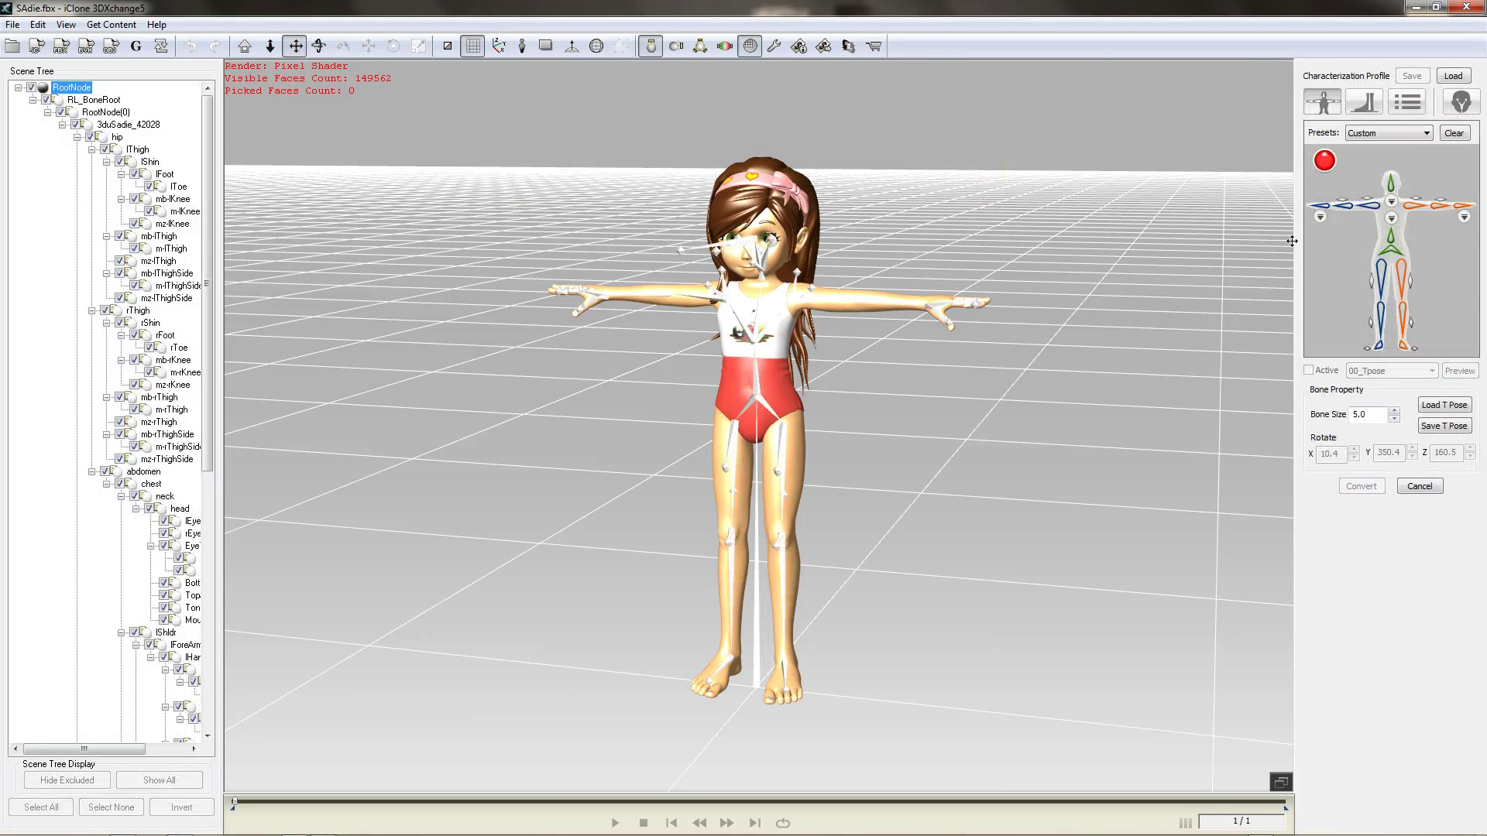
click(1427, 134)
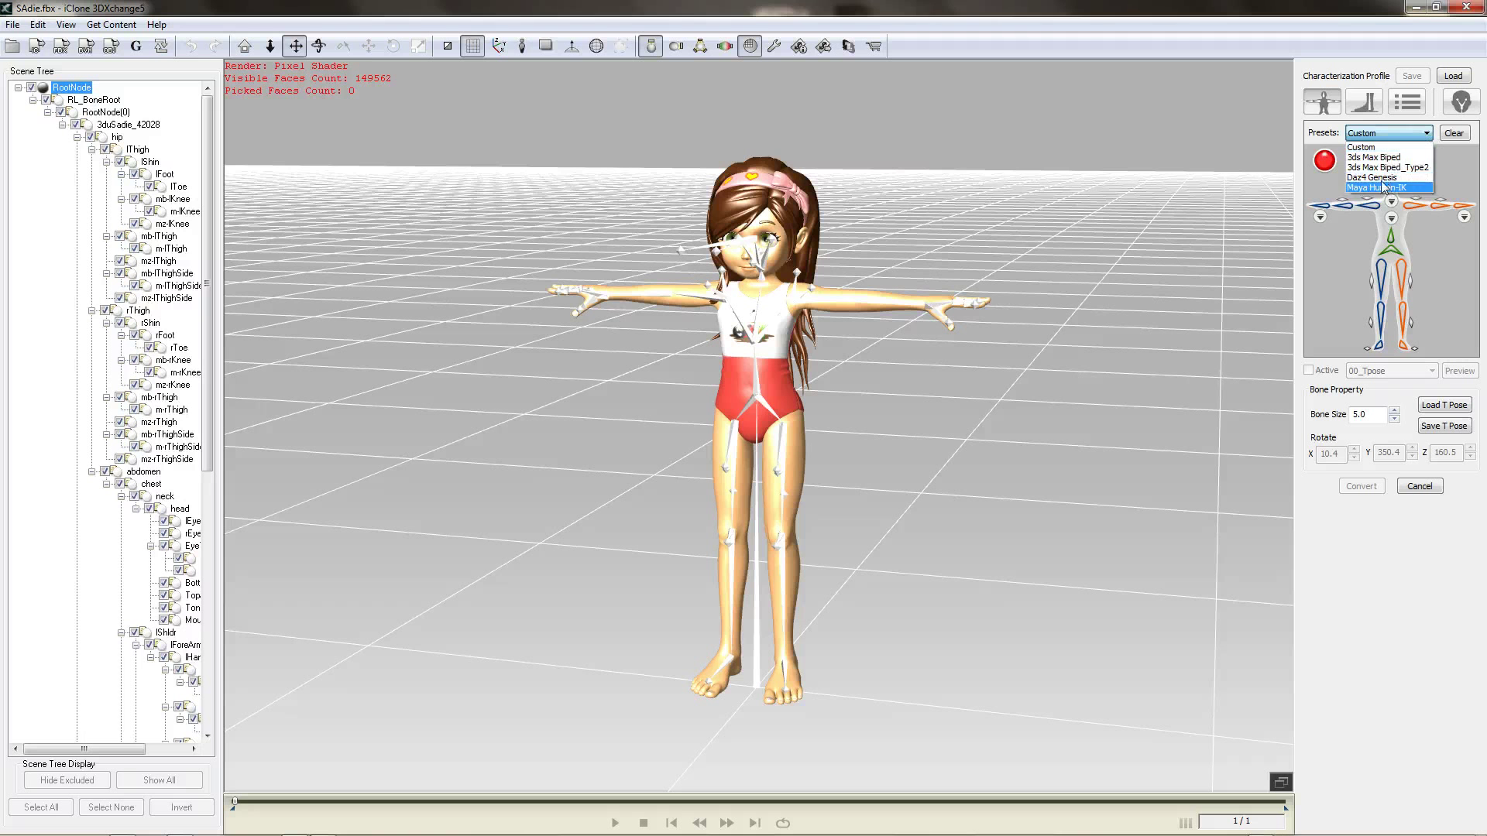
click(1372, 177)
Step: Examine the mapped bones on the figure's legs, torso, arms and head
scroll(948, 418, up, 5)
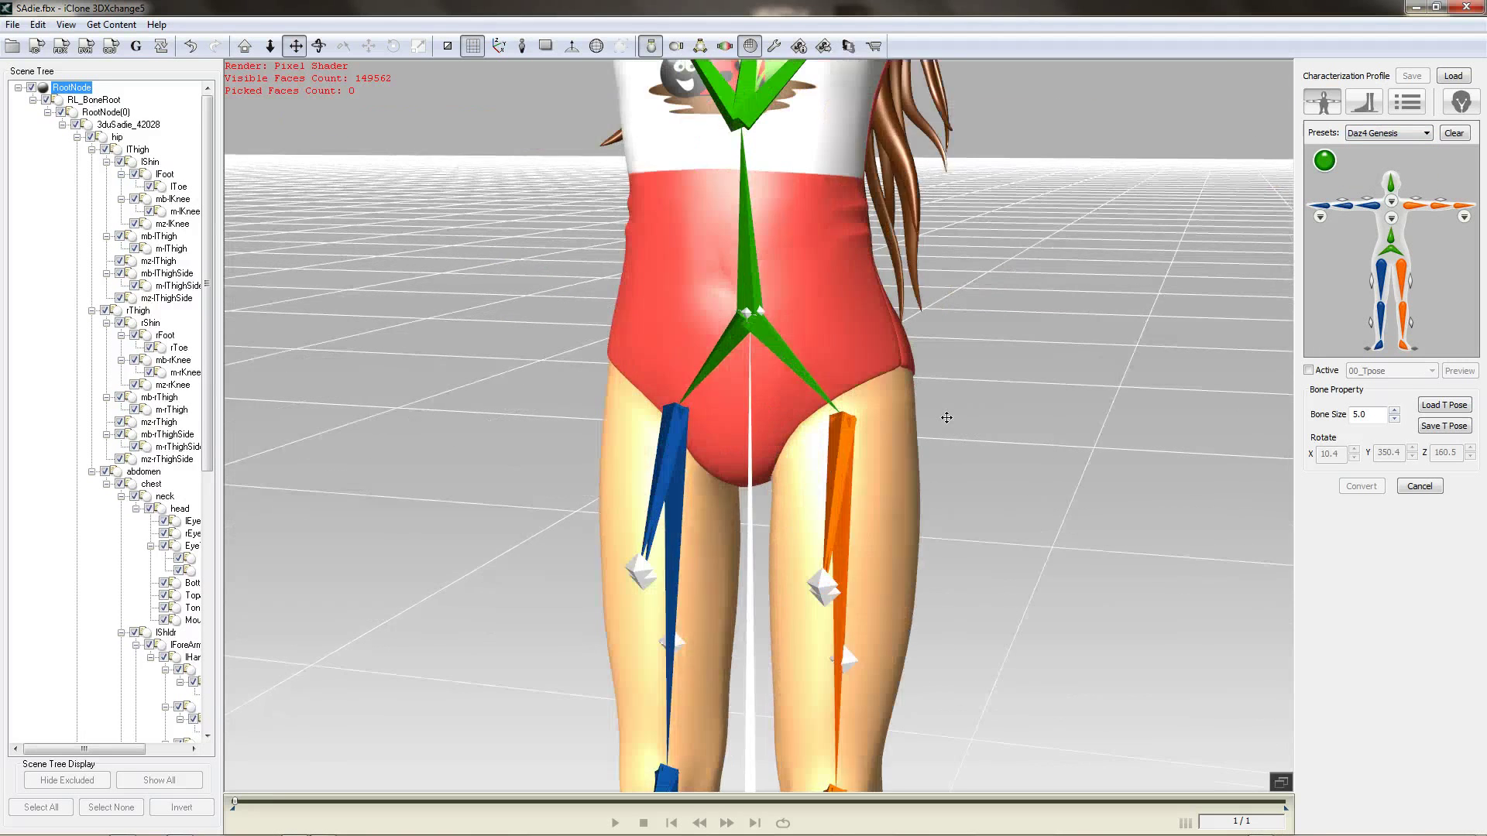
scroll(945, 415, down, 4)
scroll(348, 332, down, 4)
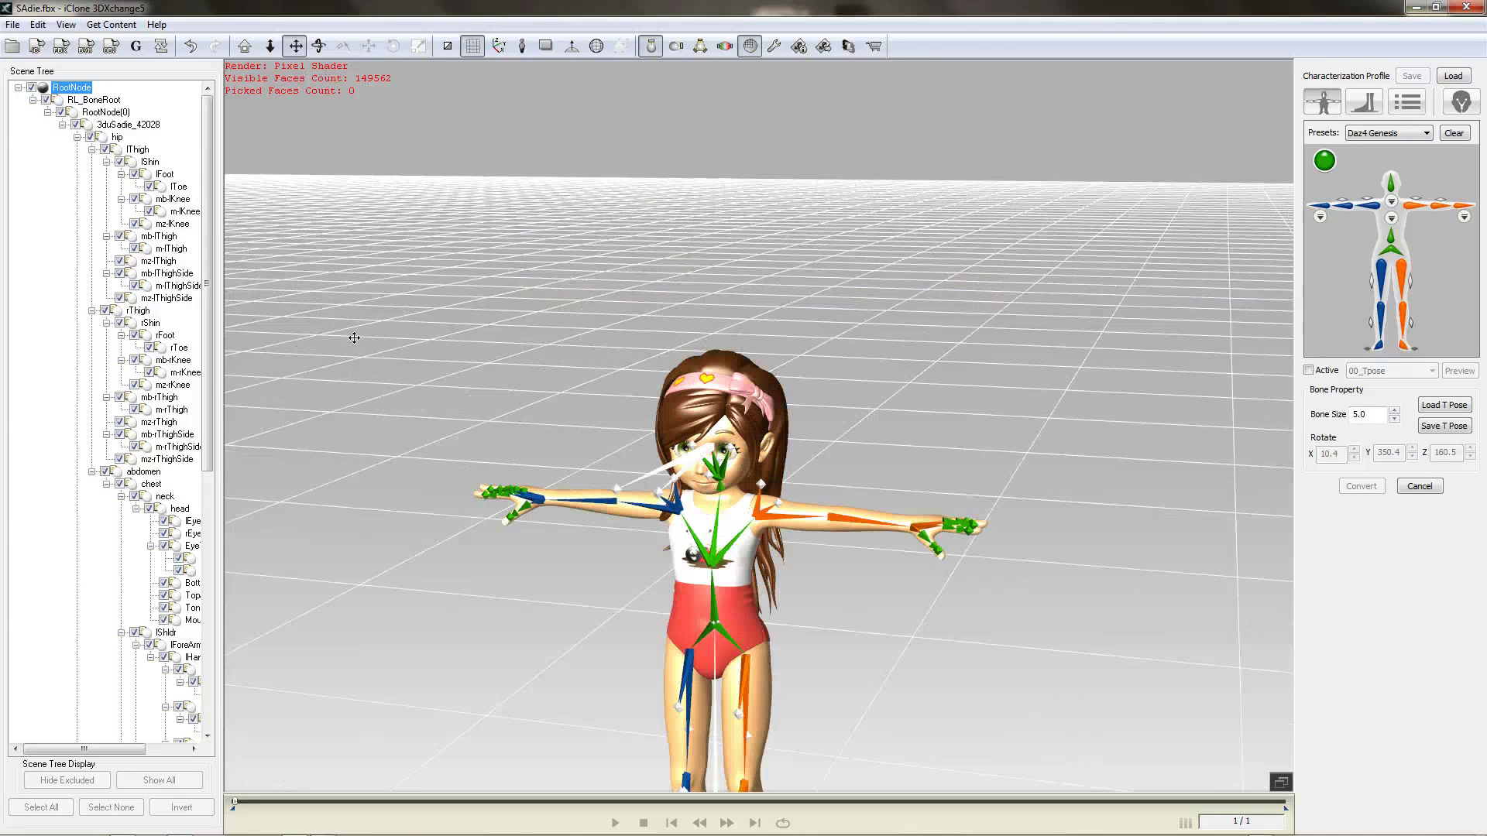
right_drag(349, 332, 272, 266)
scroll(313, 276, up, 6)
scroll(314, 277, up, 2)
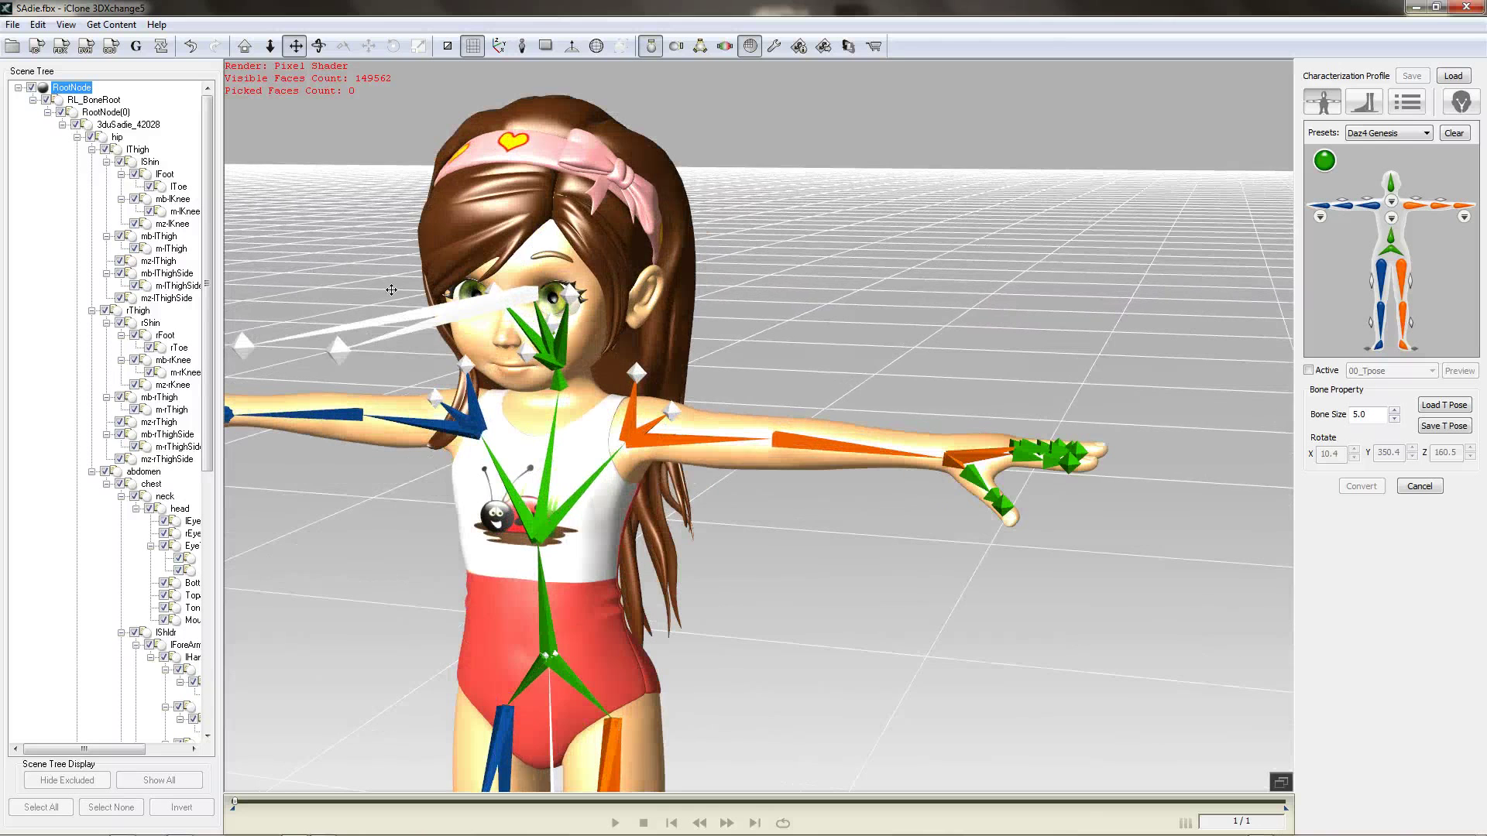
click(319, 46)
drag(464, 139, 457, 166)
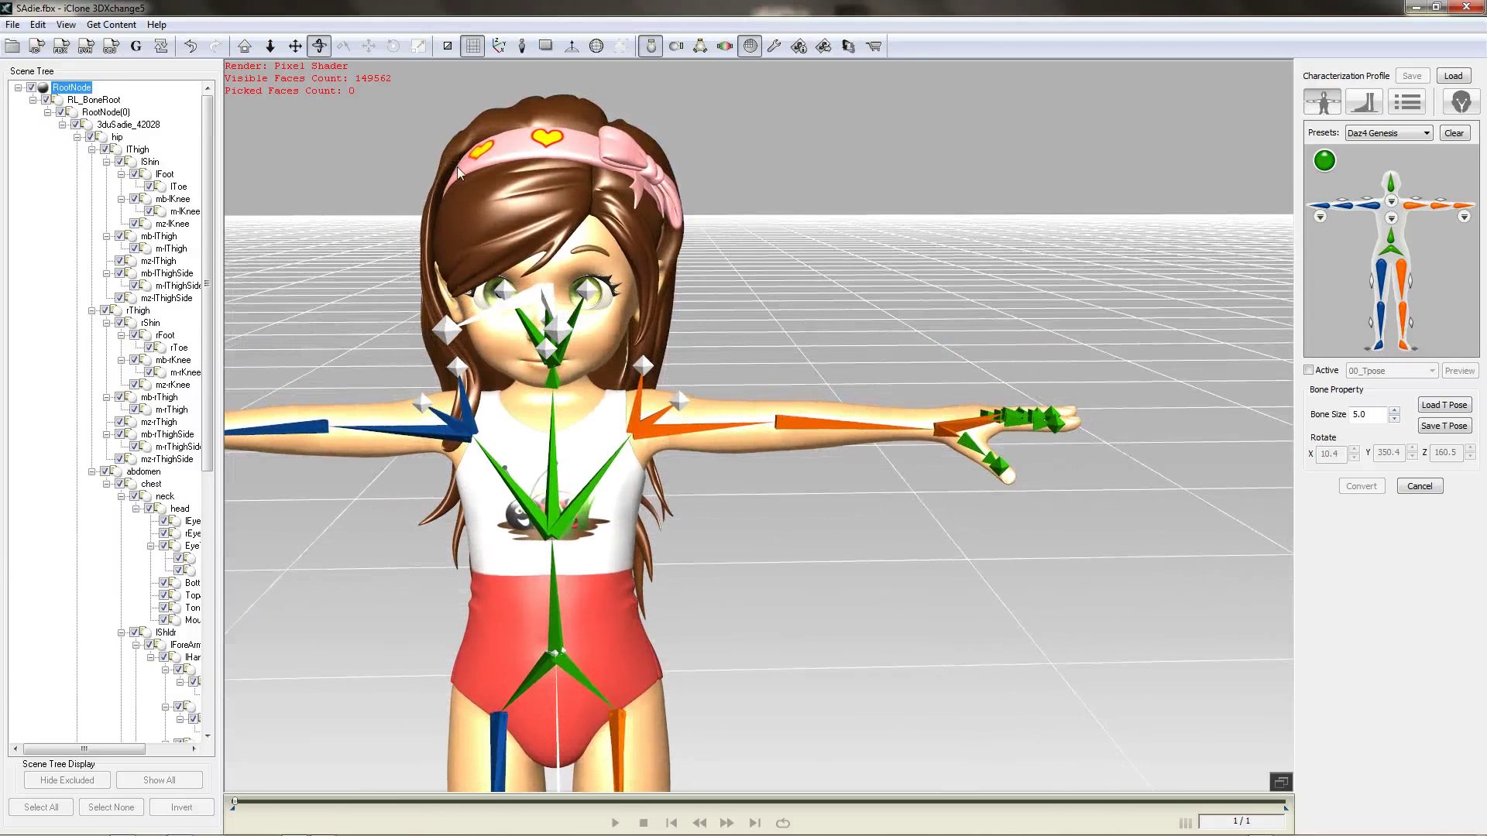
Step: Bring up the face bone mapping, select the rEye bone and activate the characterization
click(1464, 109)
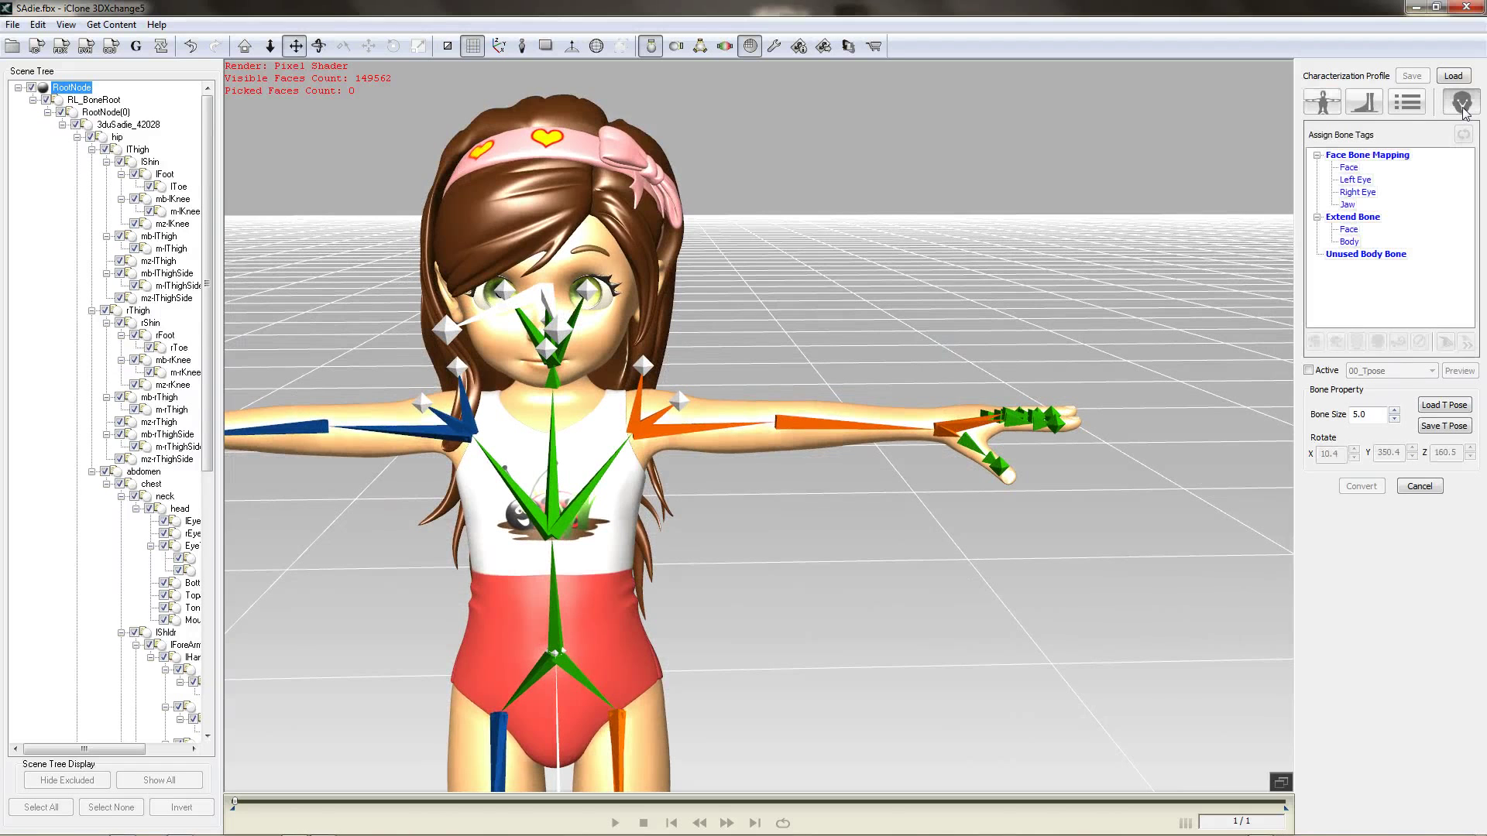
click(505, 288)
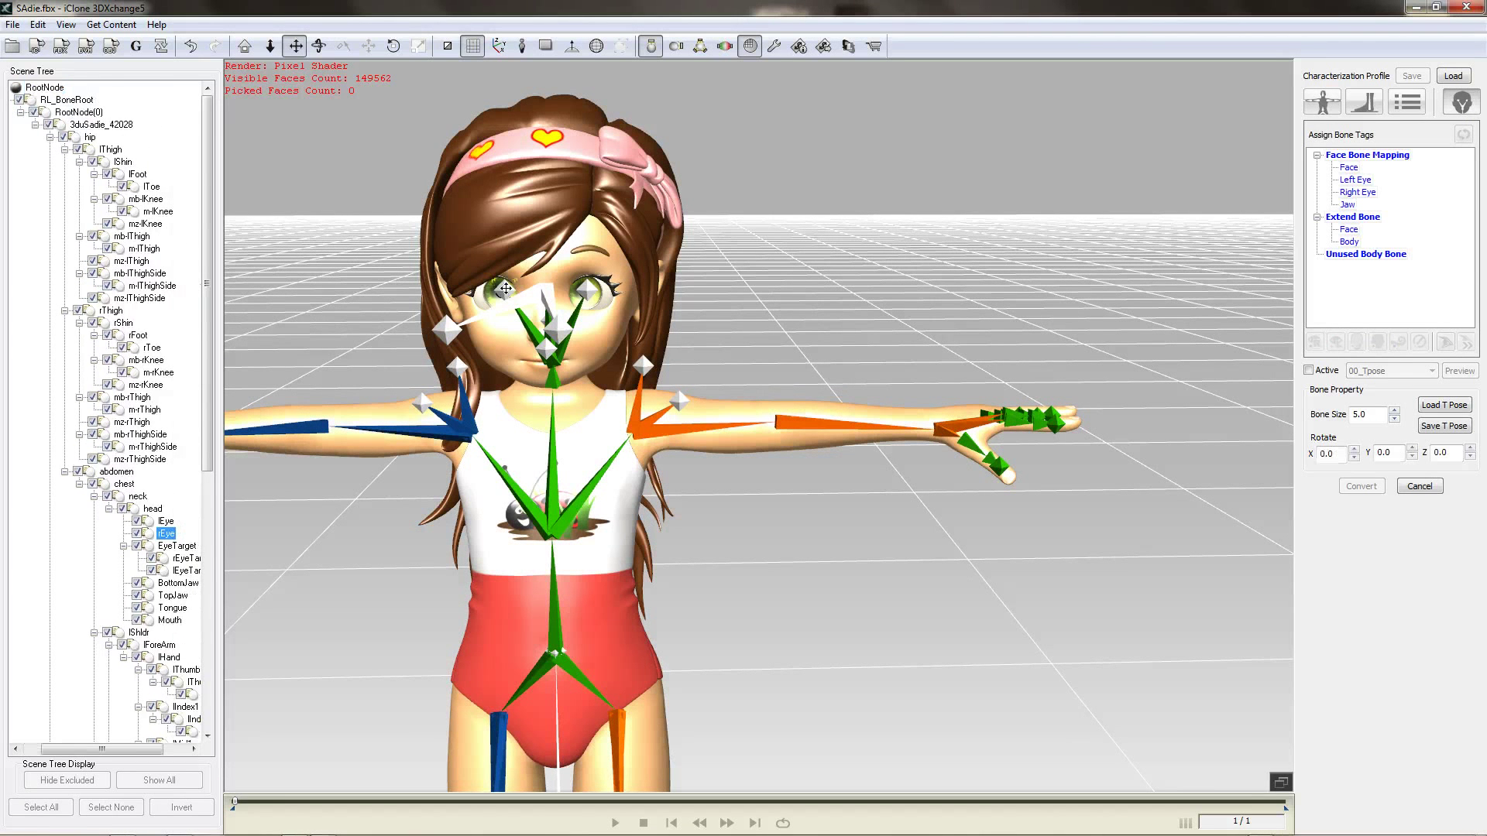
click(1308, 371)
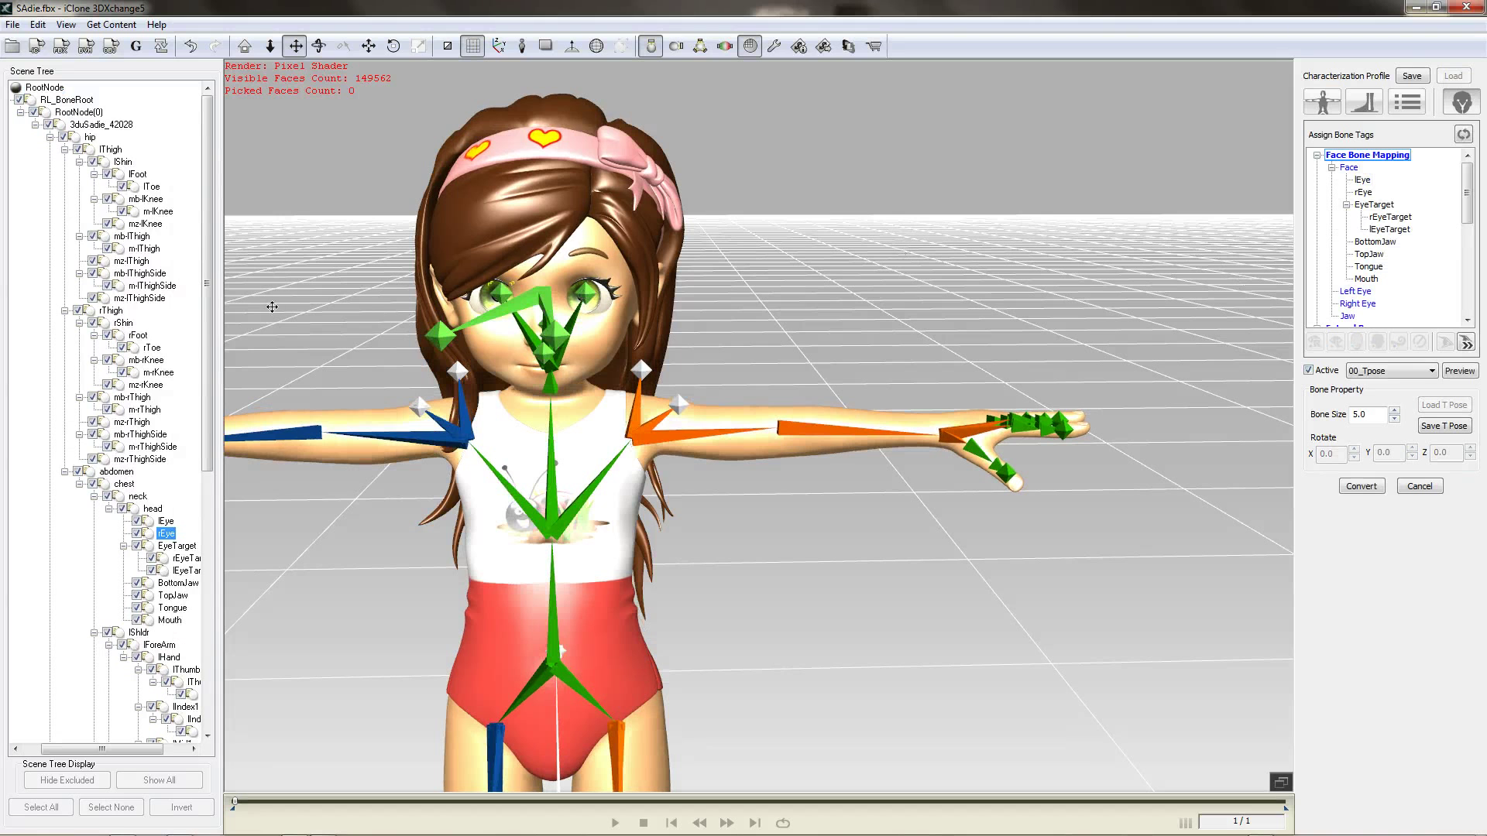
Step: Assign the rEye bone to Right Eye and the lEye bone to Left Eye in the face bone mapping
click(502, 295)
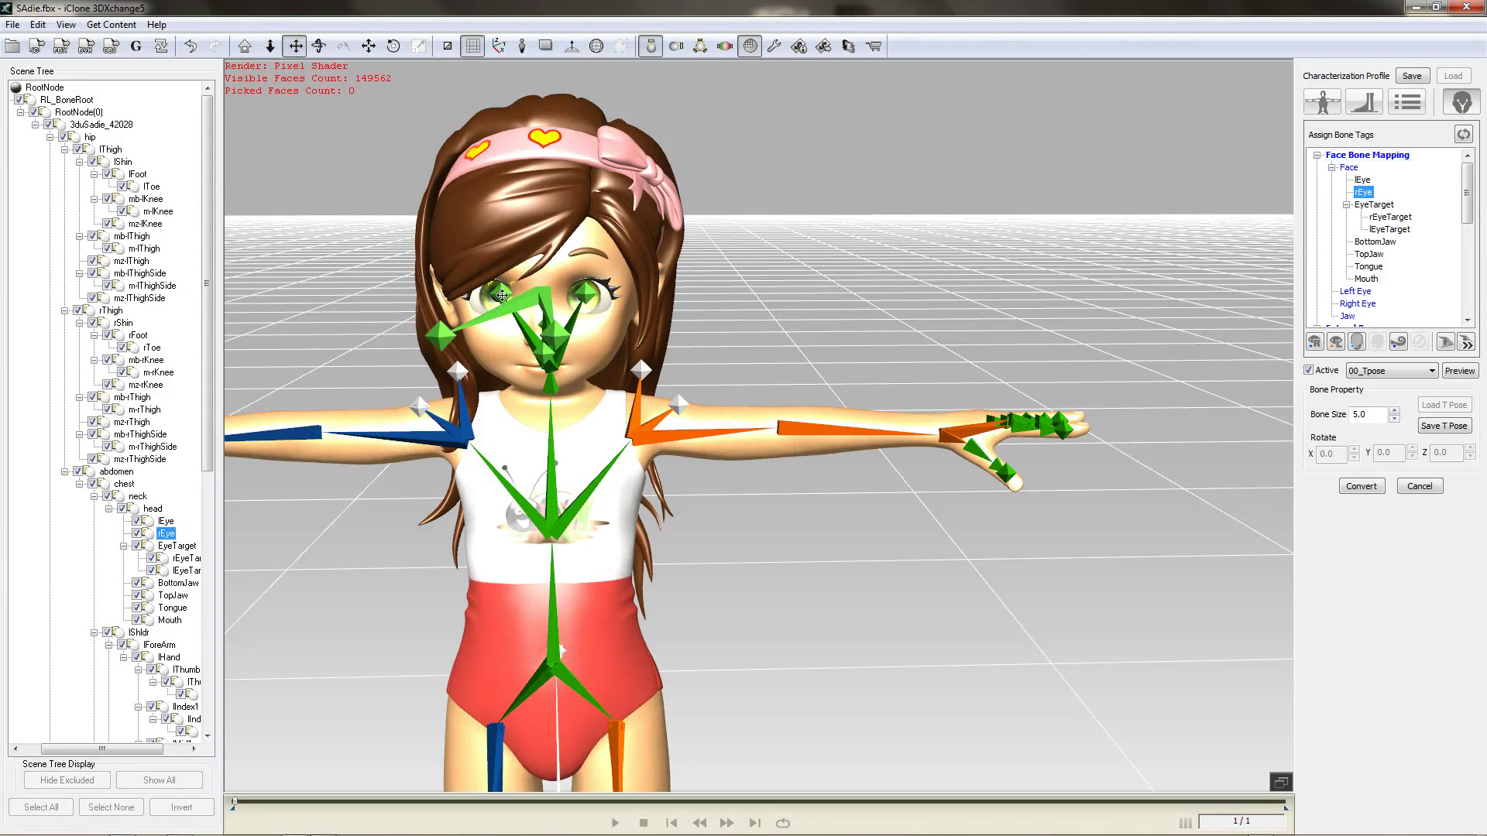
click(1315, 343)
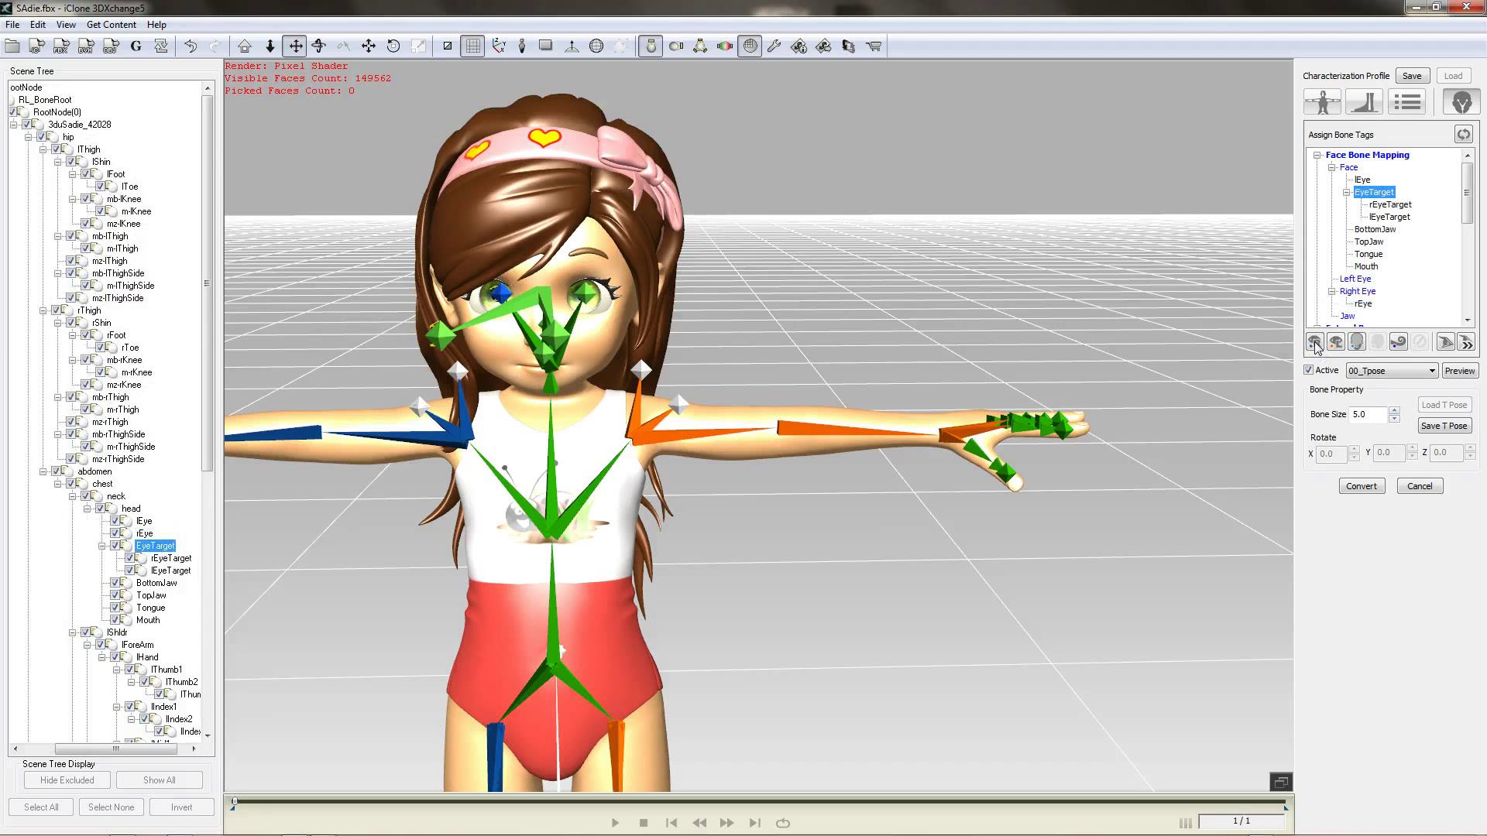
click(587, 294)
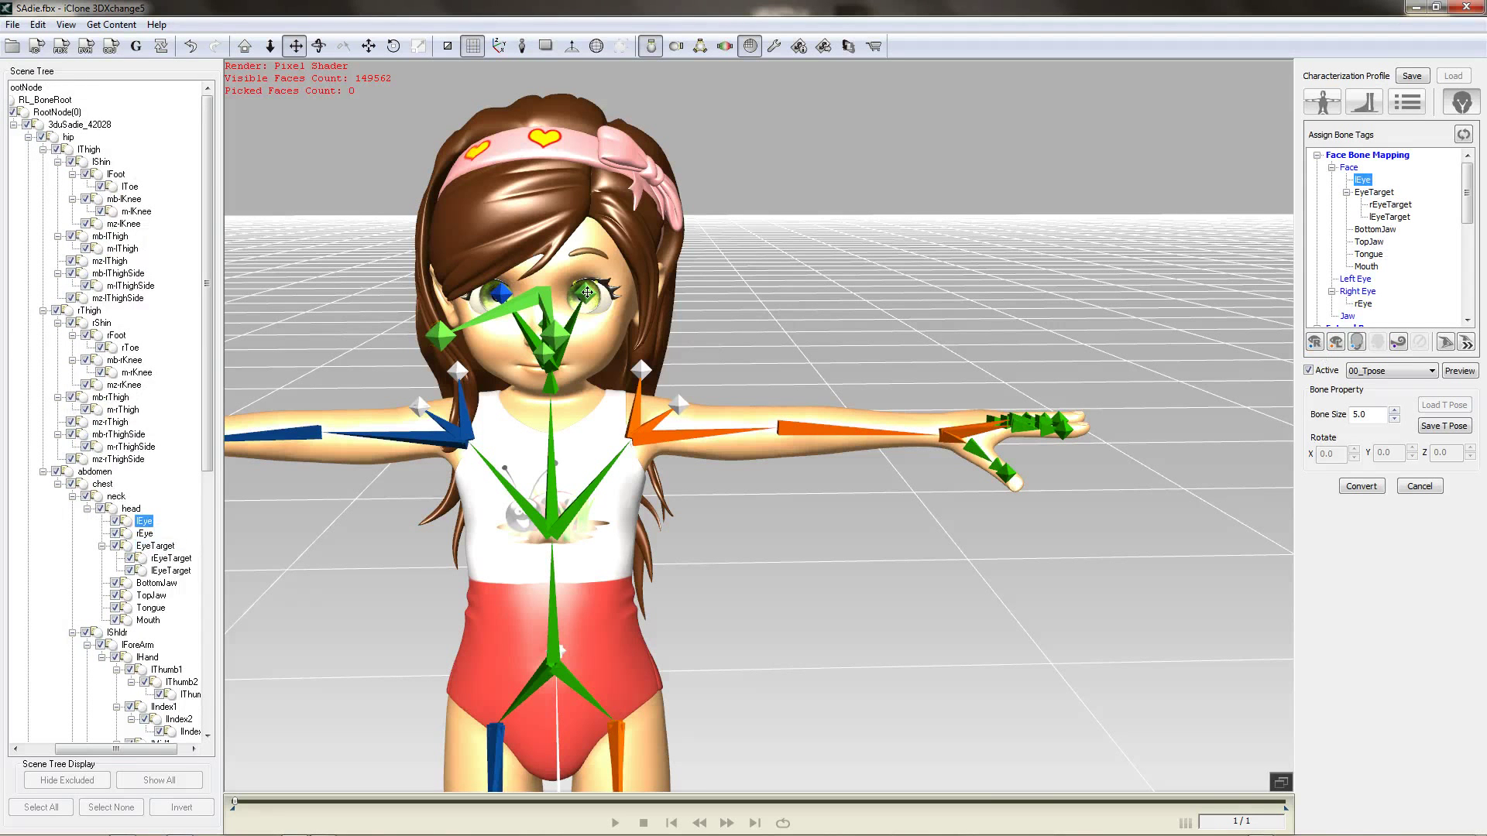
click(1337, 343)
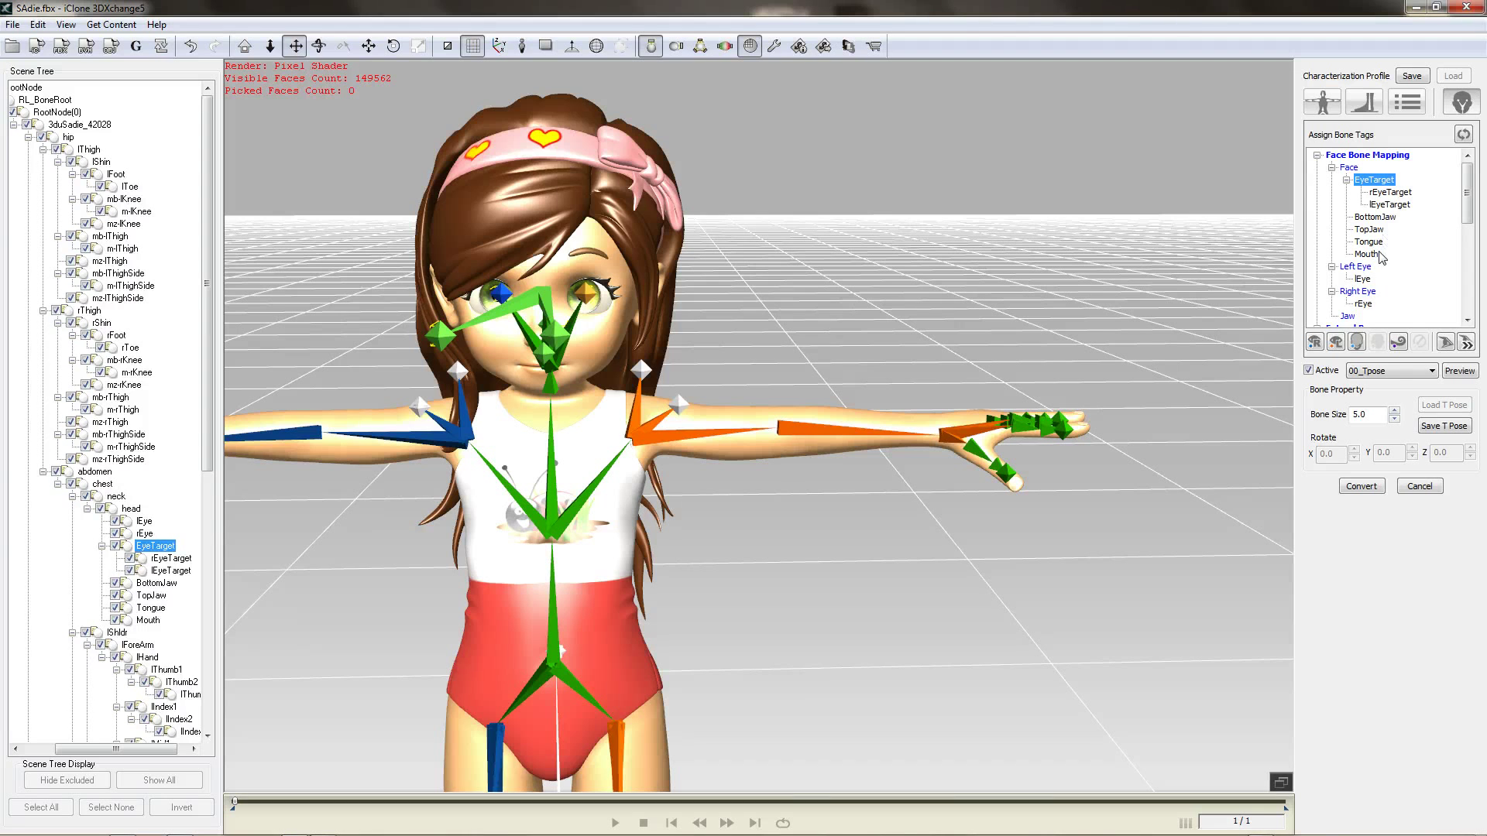
Step: Assign the BottomJaw bone to Jaw in the face bone mapping
click(1378, 219)
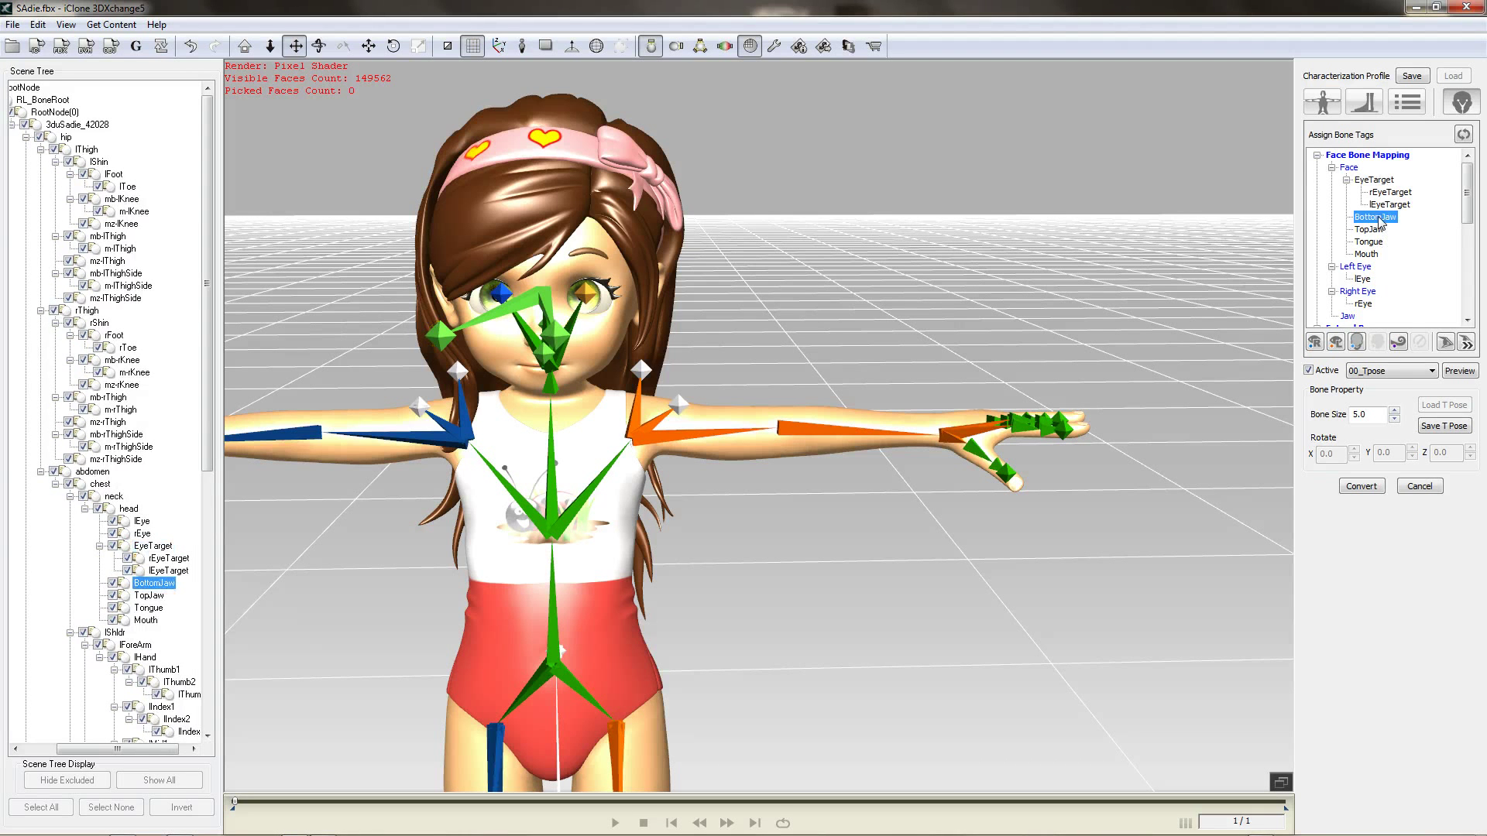
click(152, 588)
click(143, 585)
click(1358, 343)
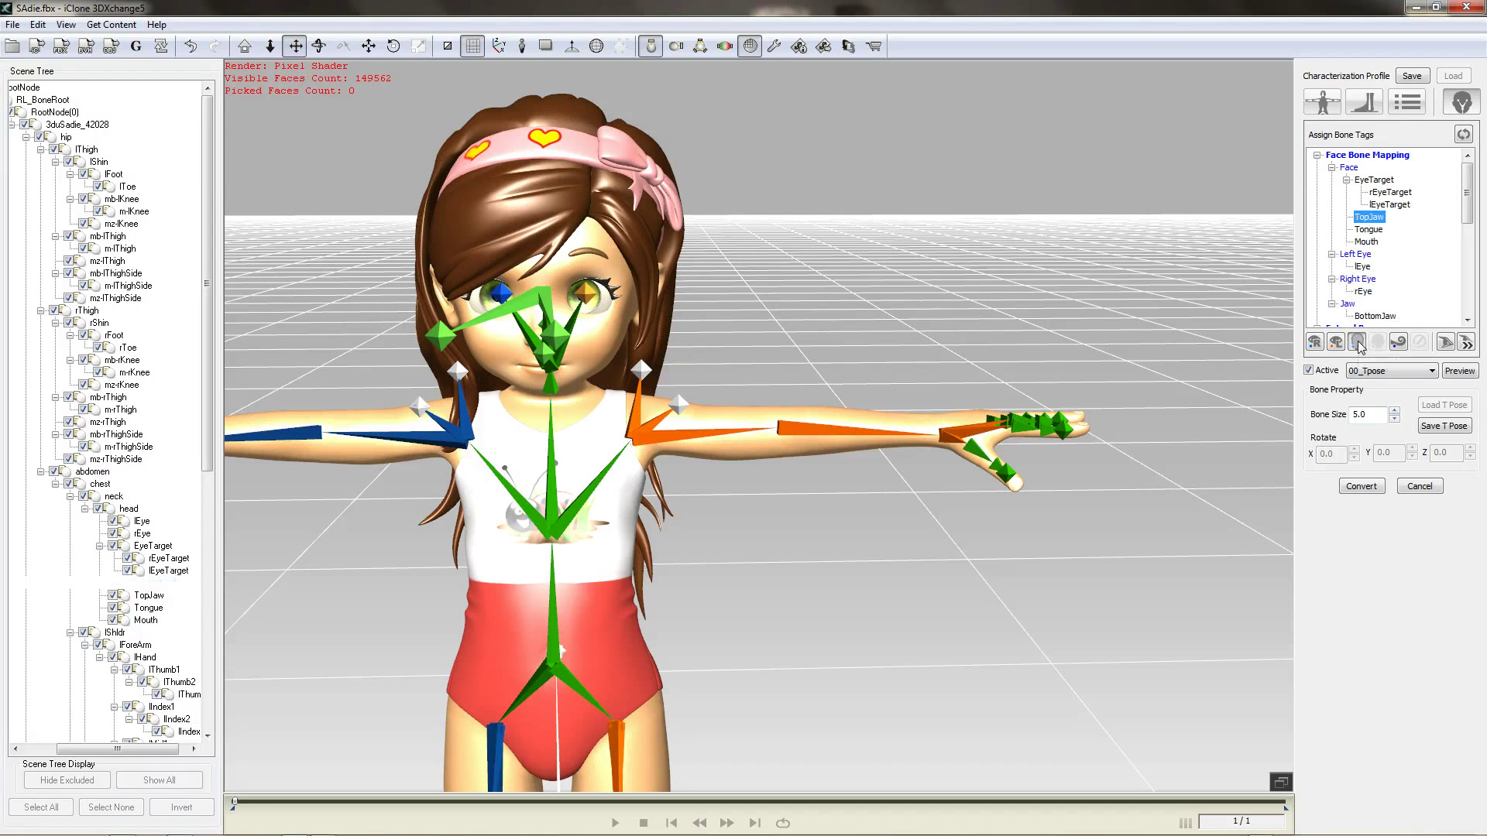
Step: Add the rEyeTarget bone as an upper bone for the left eye in the auto blink settings
click(500, 294)
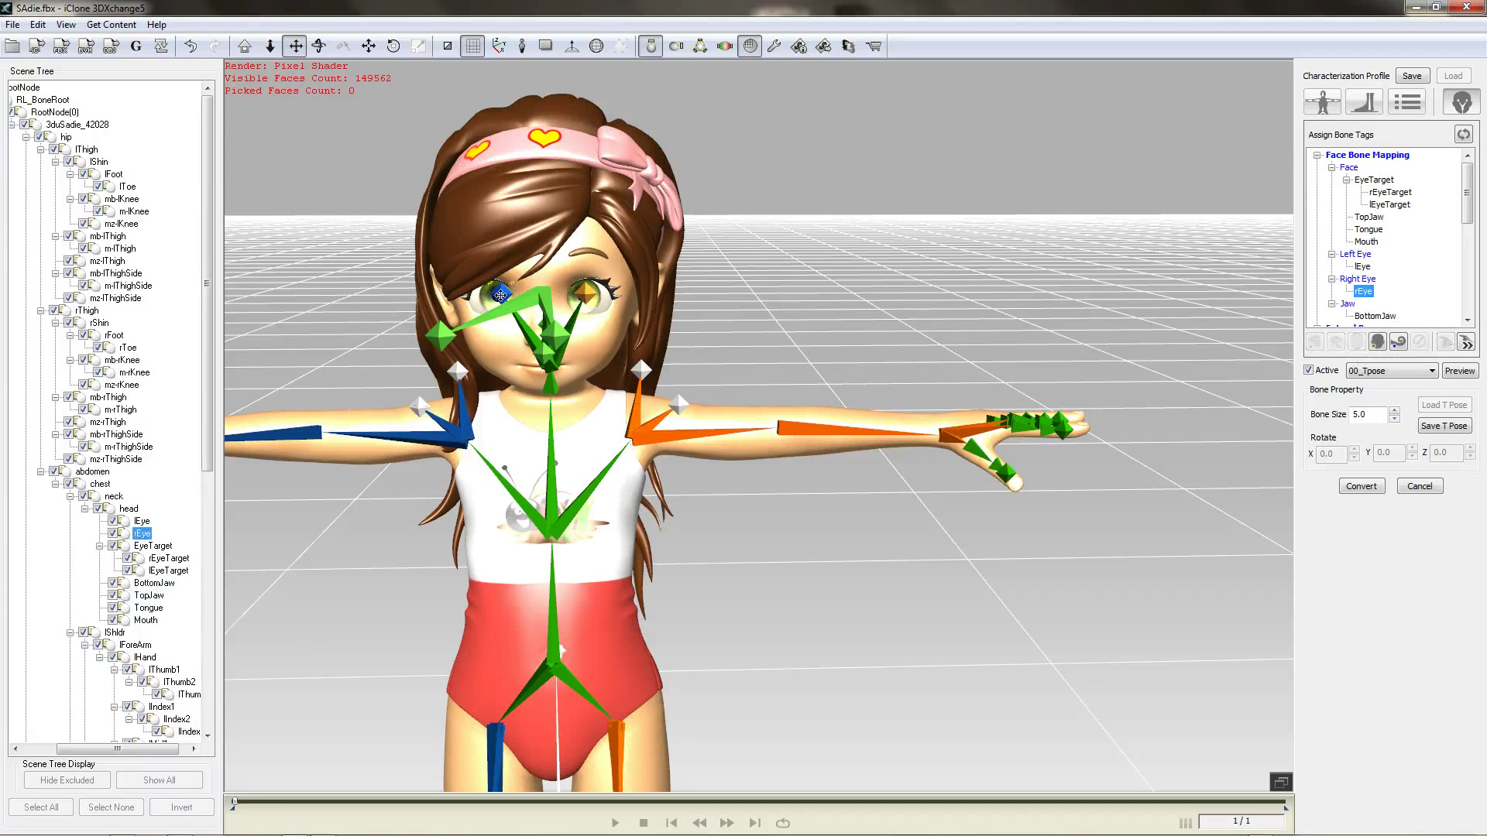
click(1466, 342)
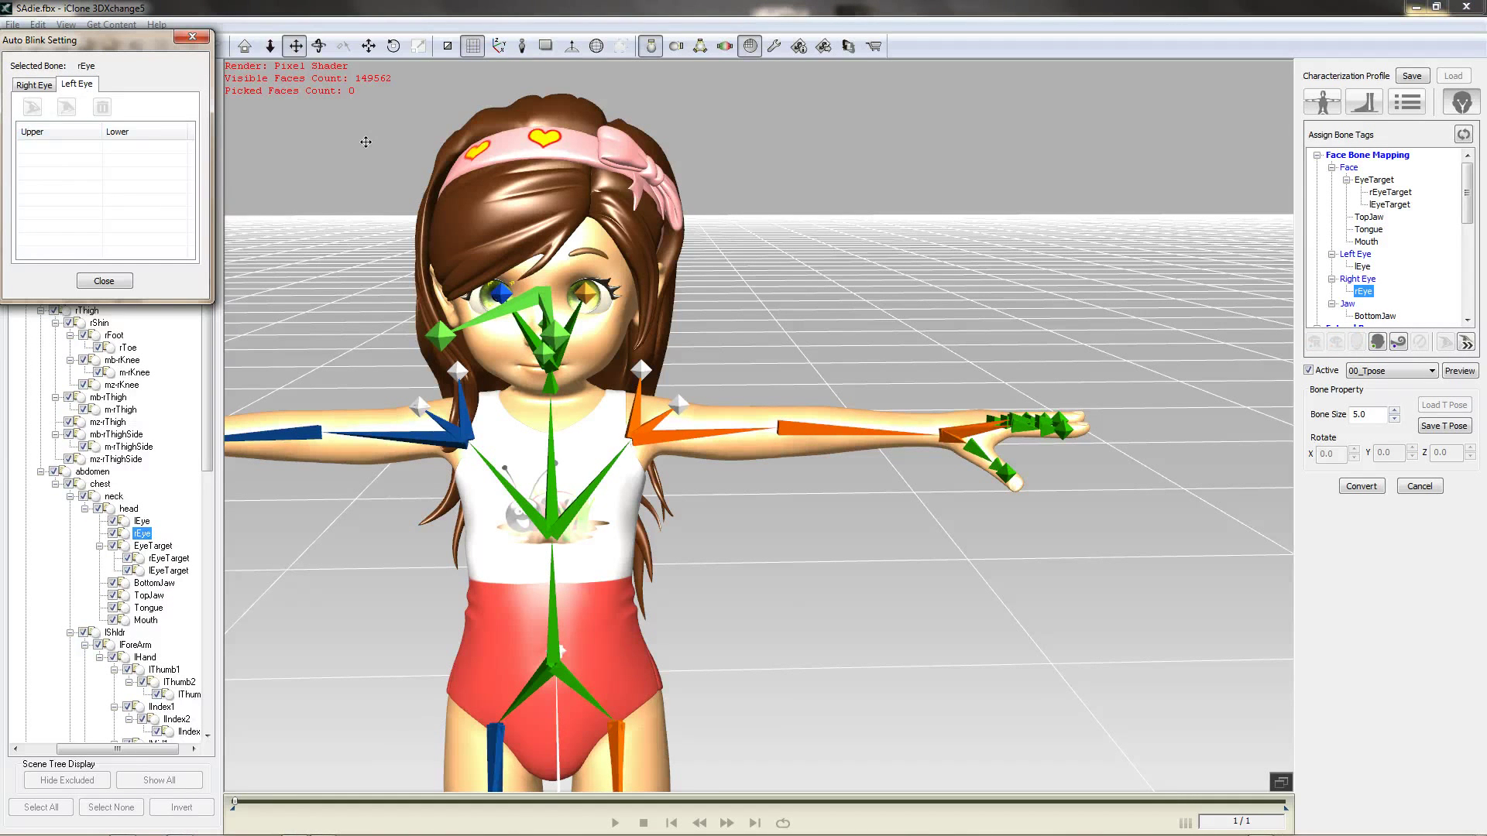
click(442, 336)
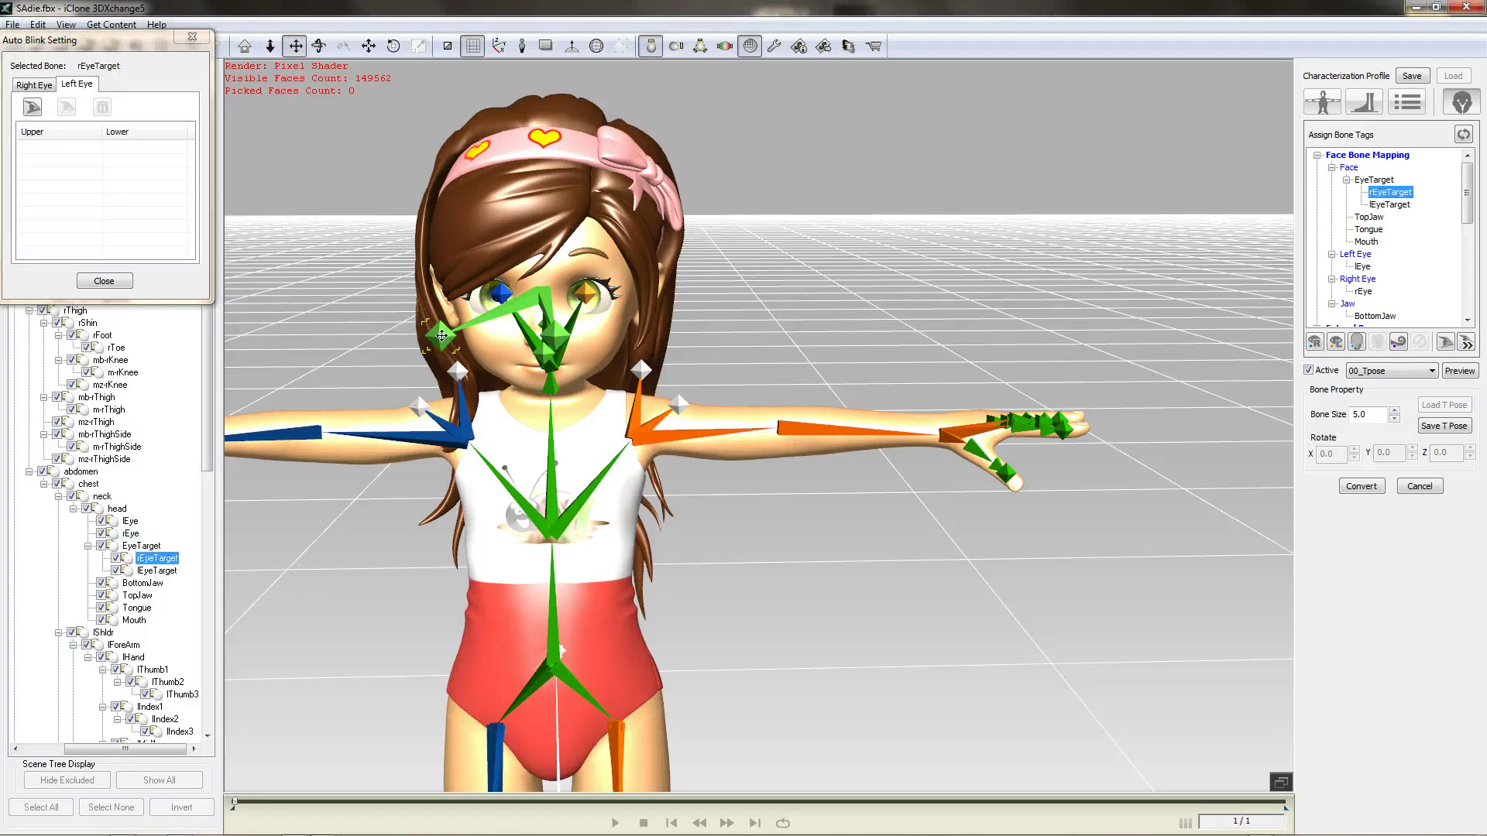
click(33, 111)
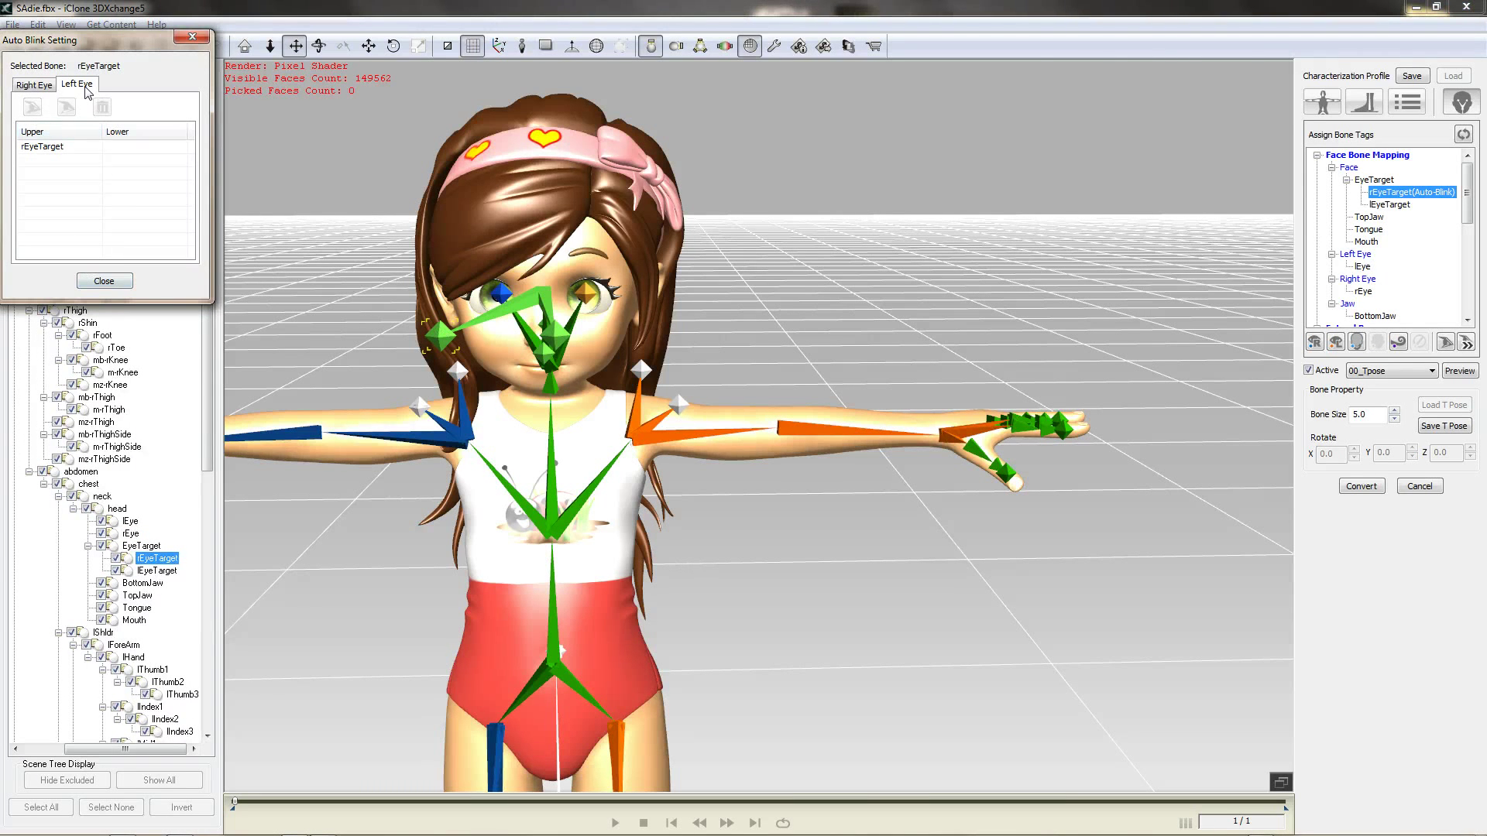
click(40, 88)
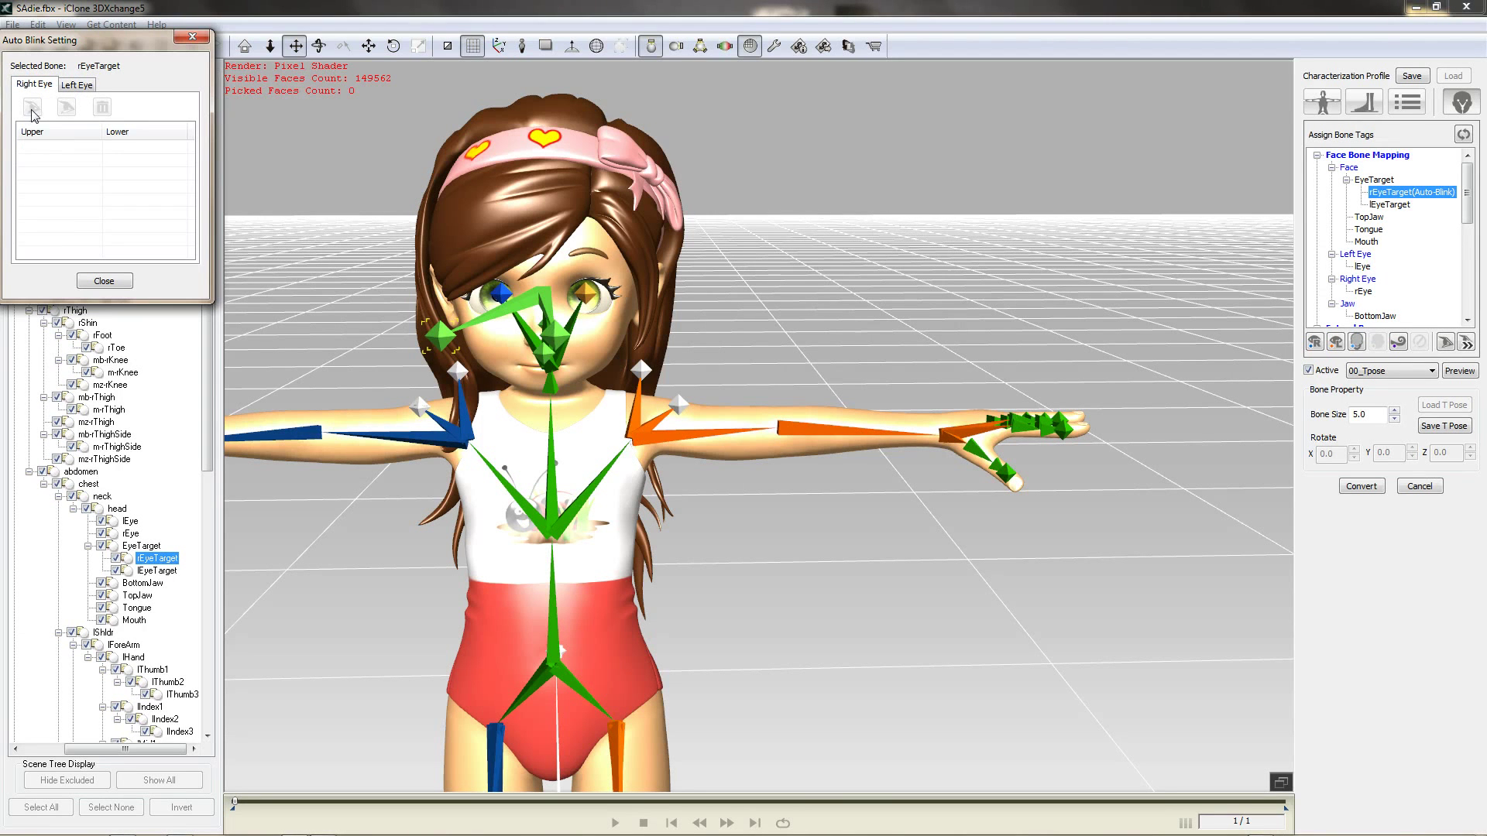
click(437, 338)
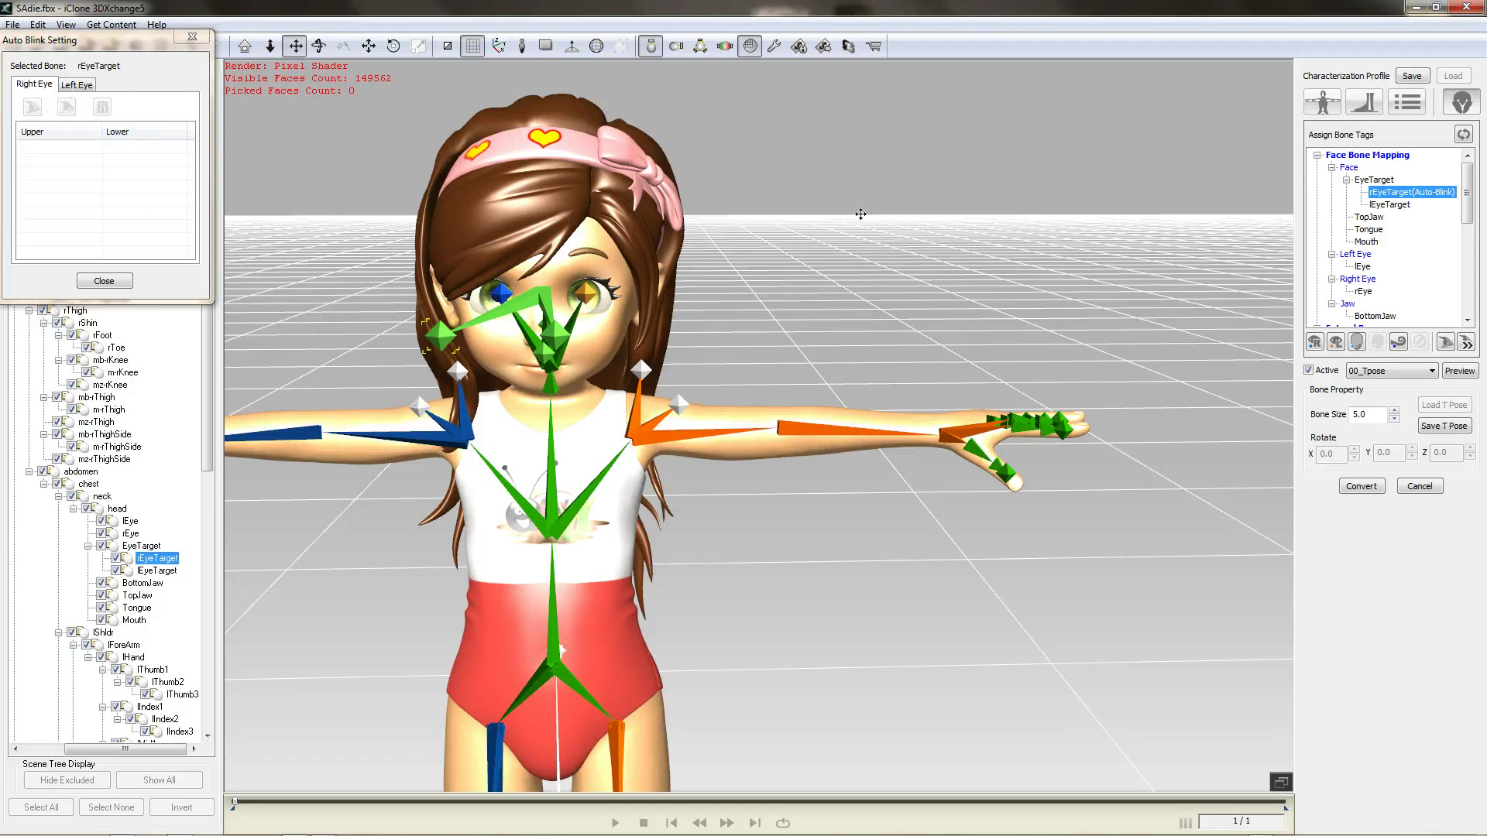
click(116, 284)
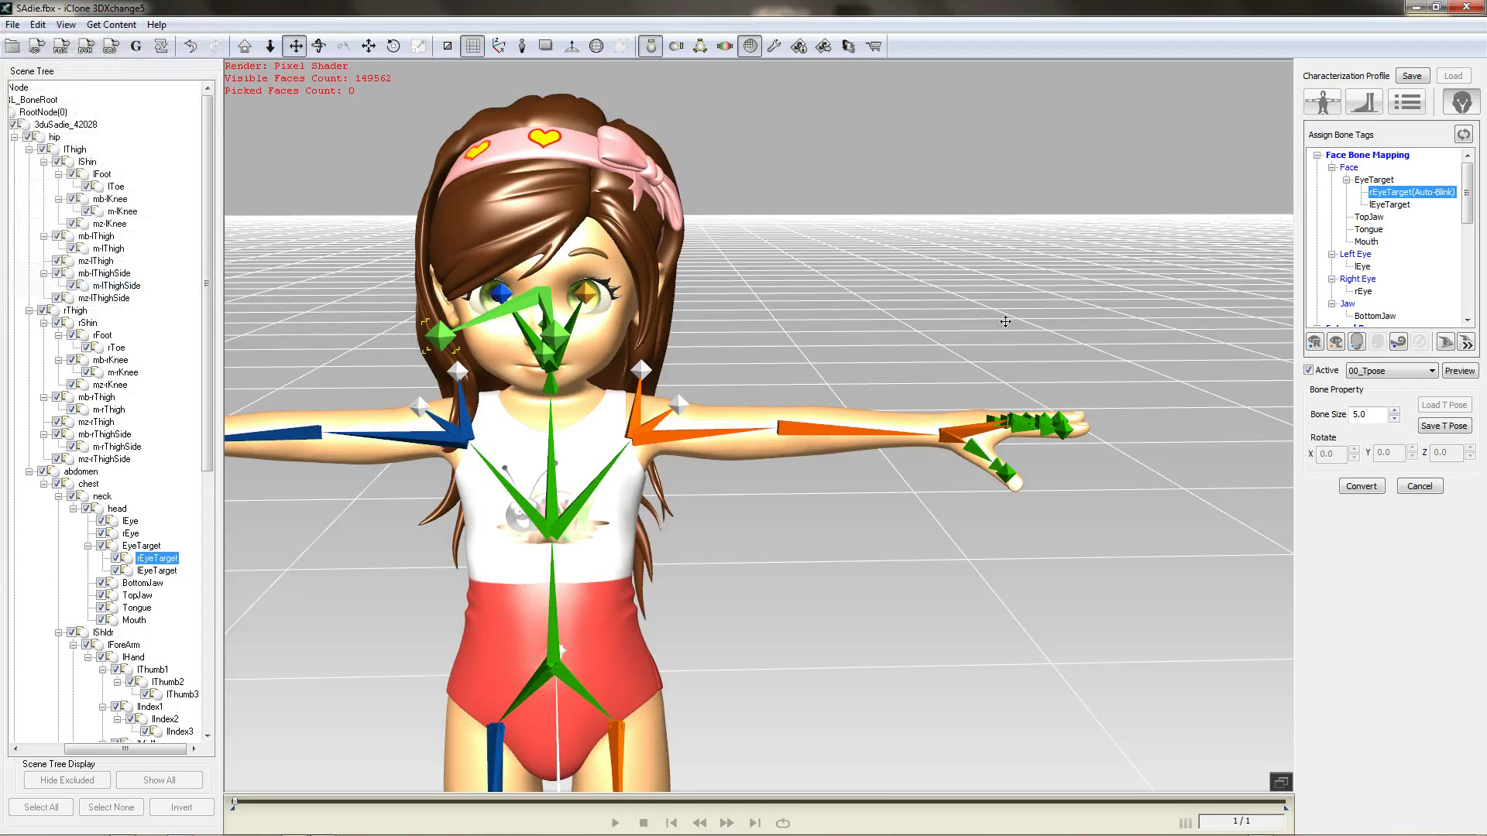
Step: In the left eye's auto blink settings, add lEyeTarget as the upper bone and remove rEyeTarget
click(1466, 343)
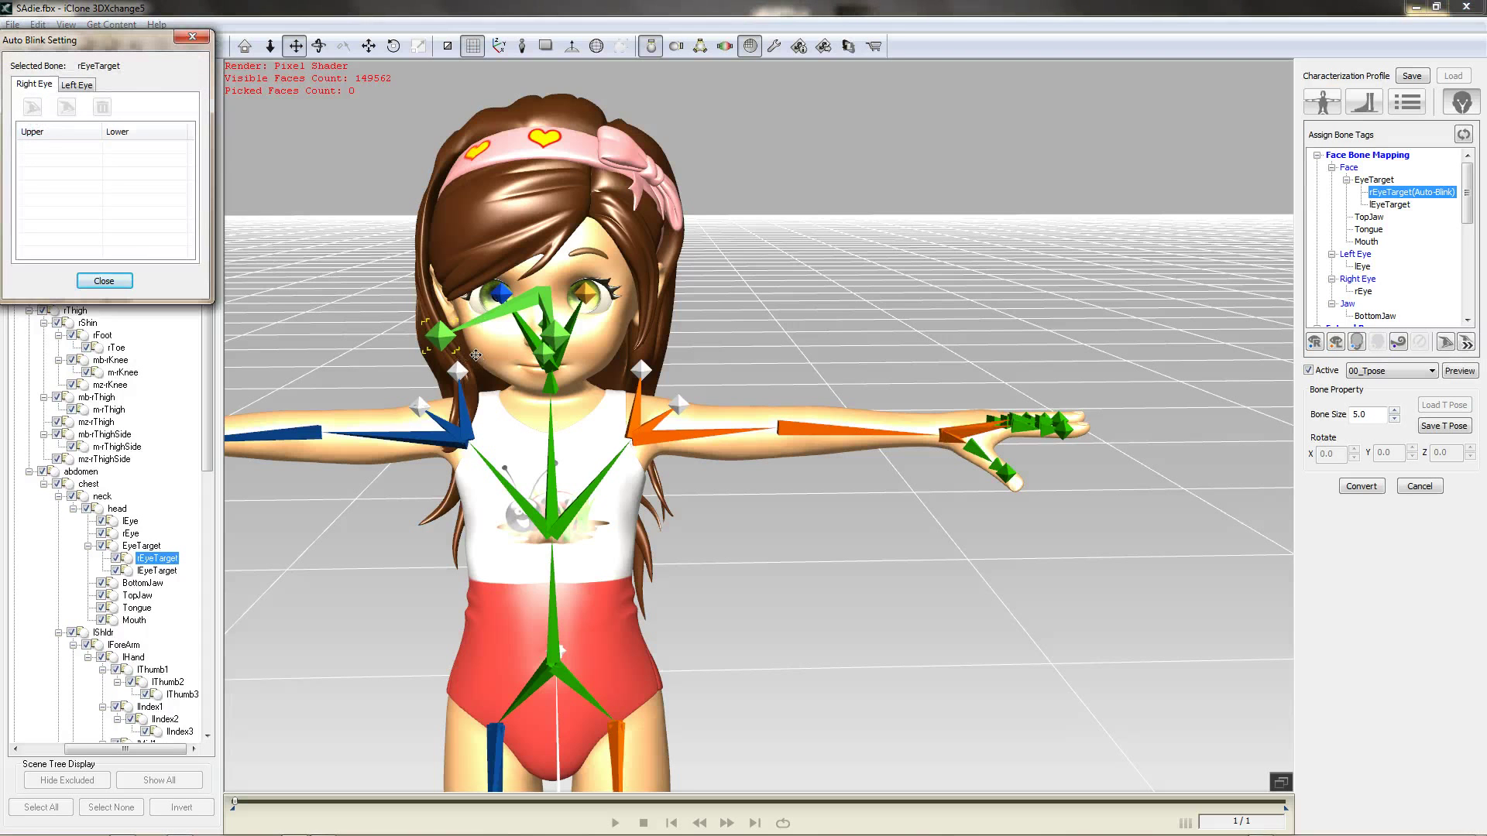
click(444, 336)
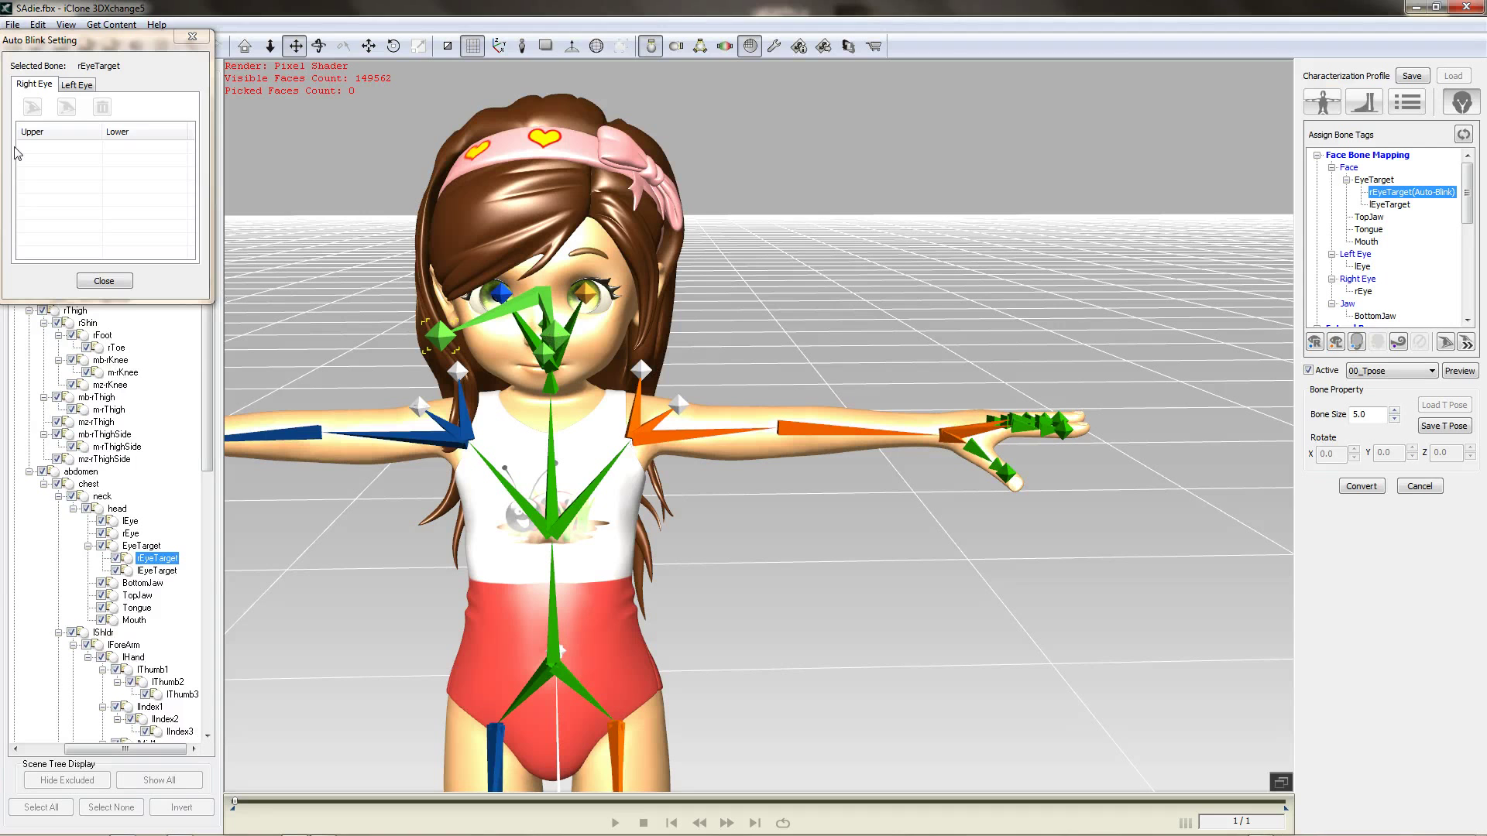
click(84, 86)
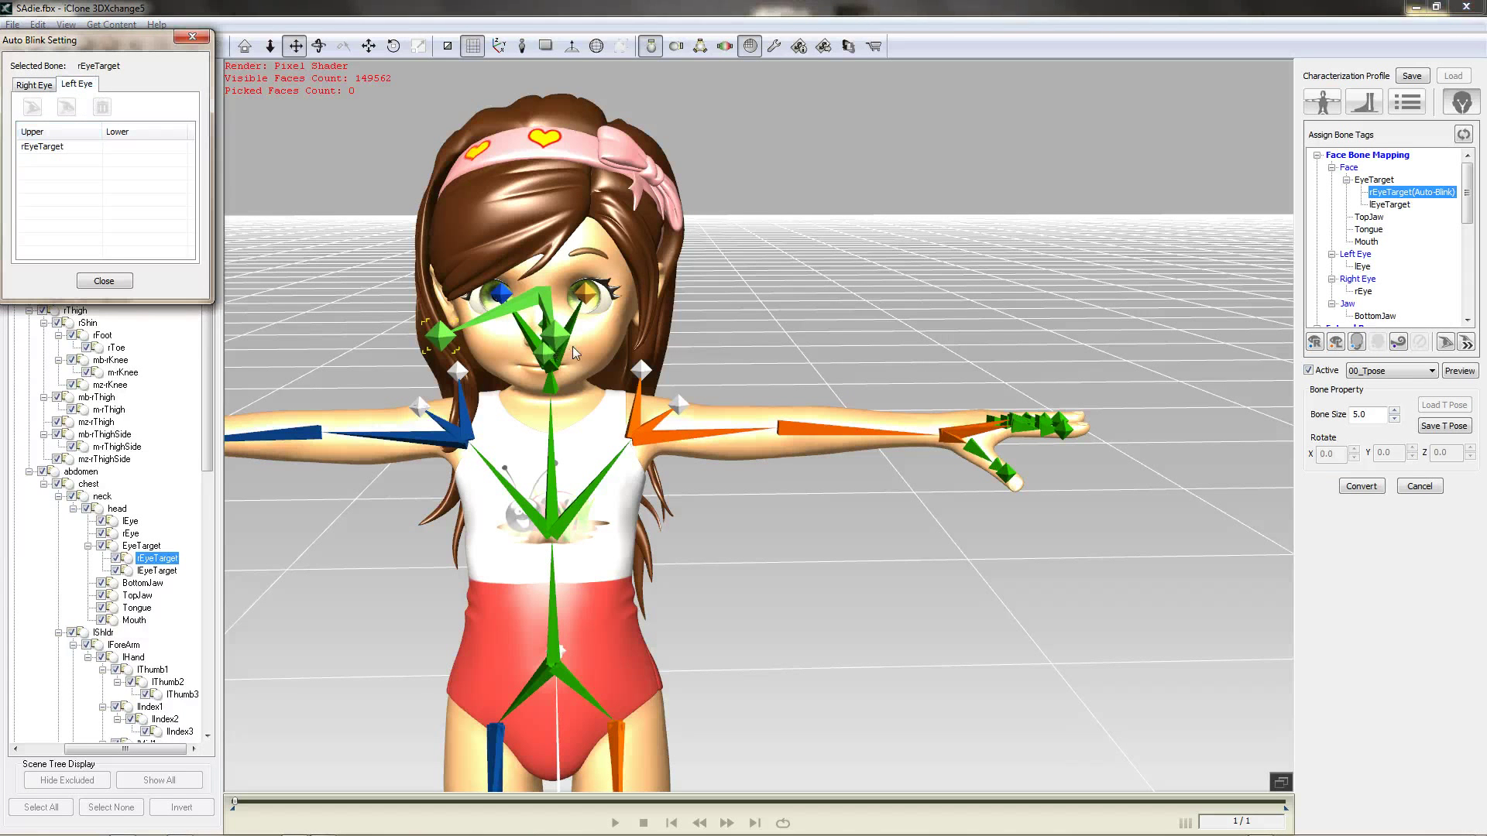
click(563, 339)
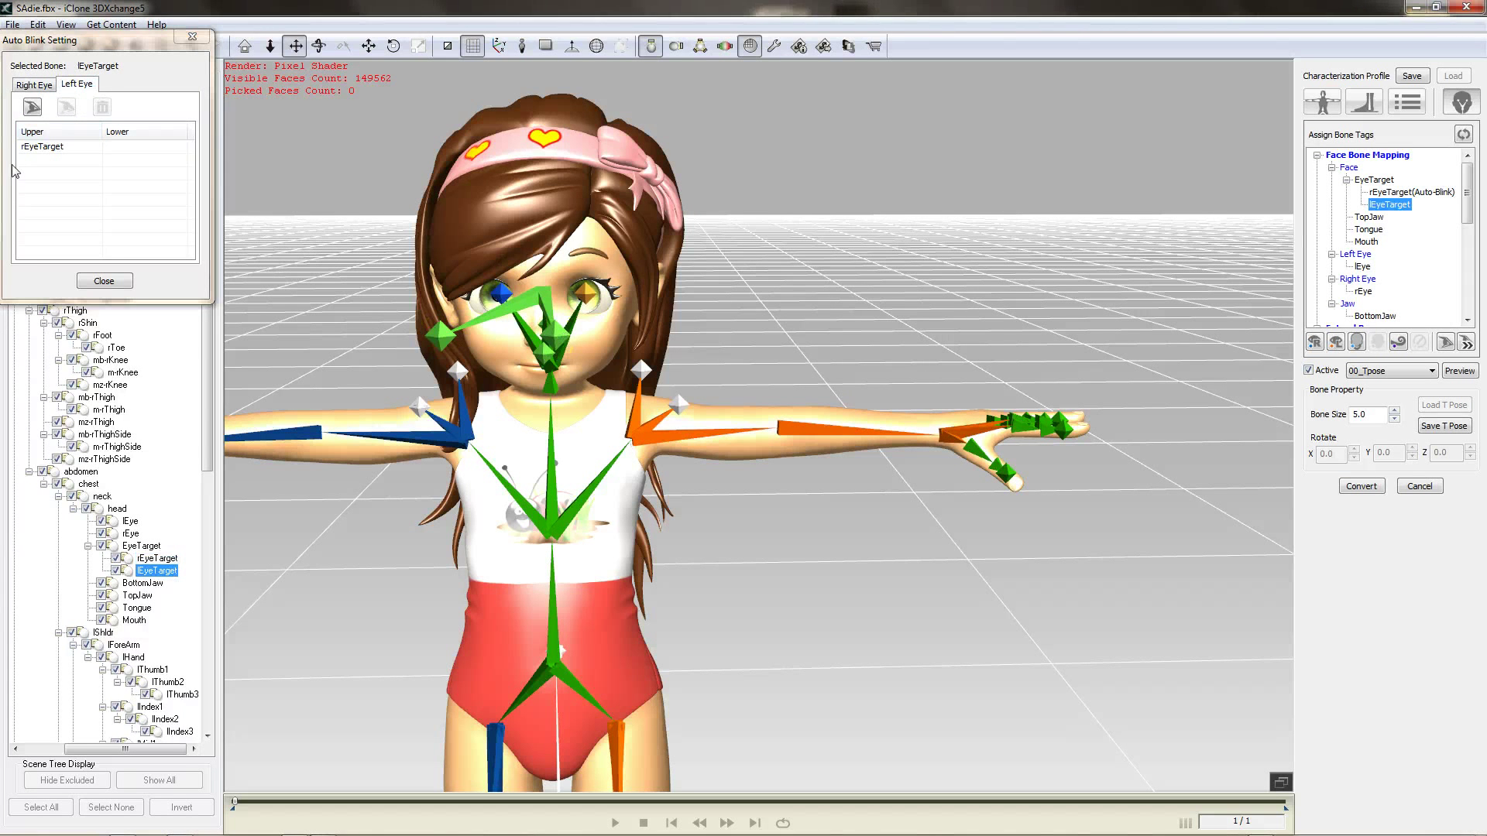
click(39, 106)
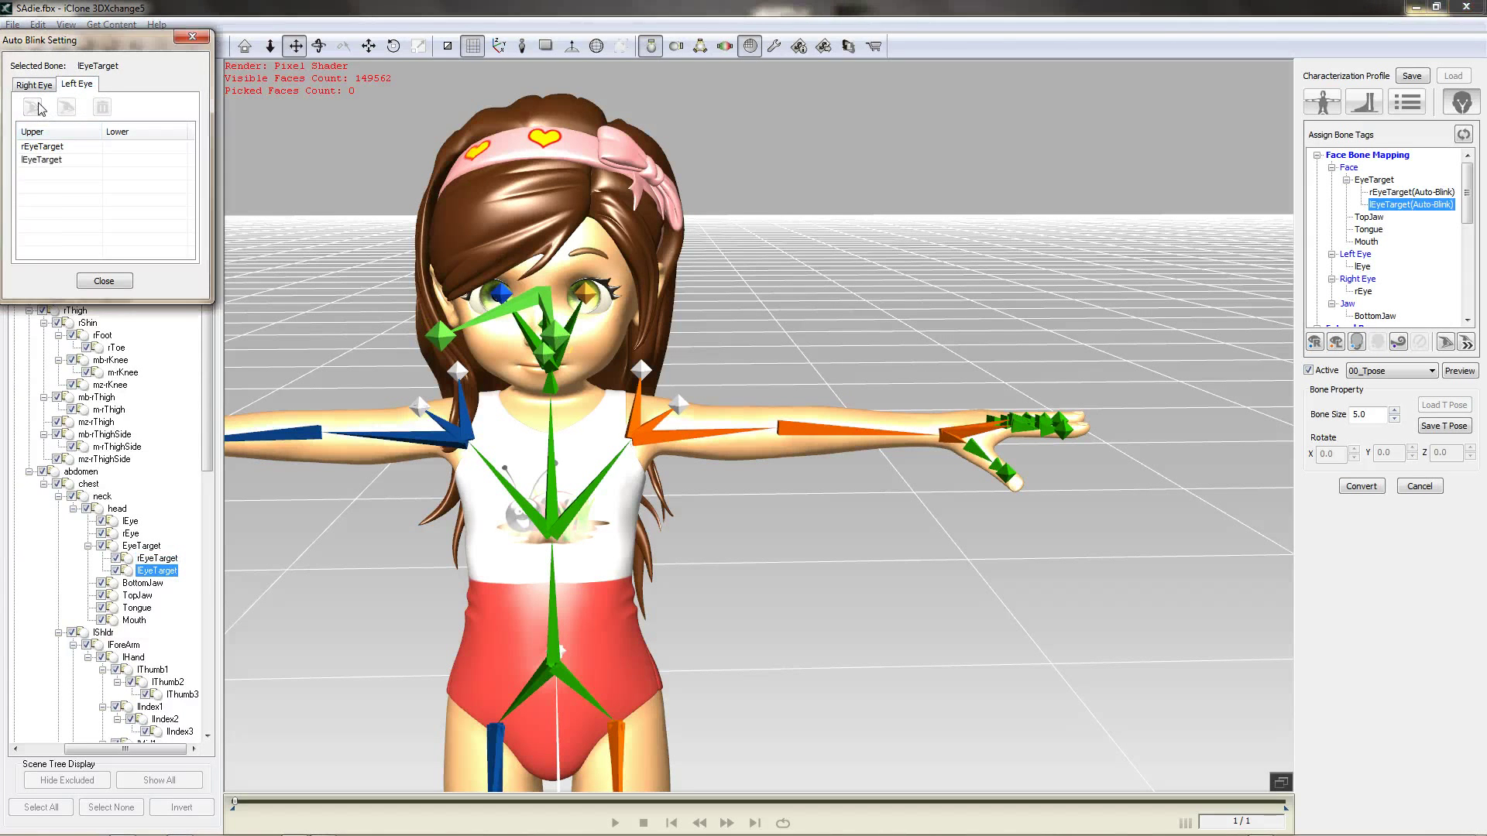
click(40, 149)
click(103, 108)
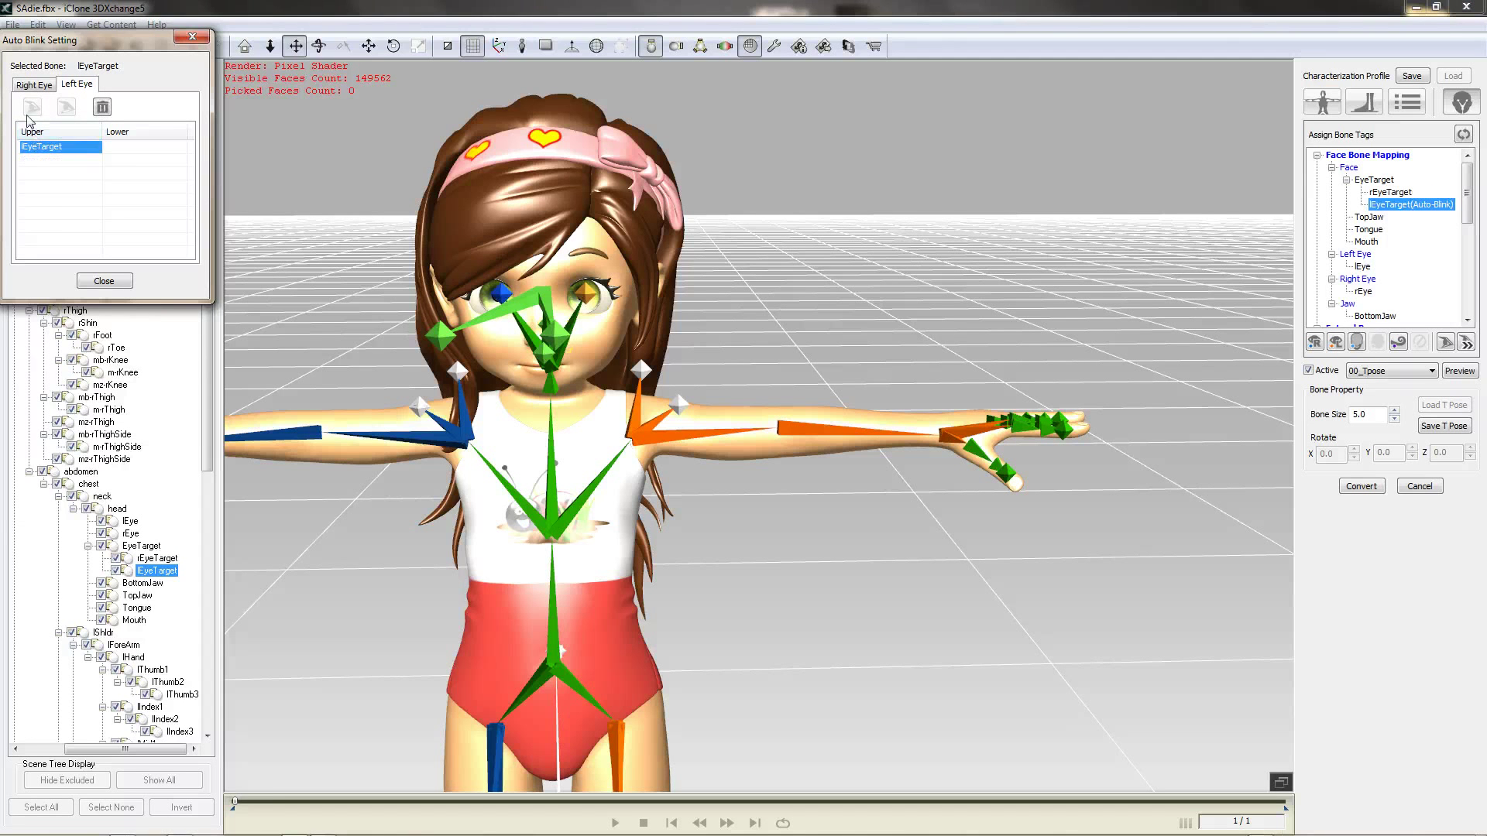
Step: Add rEyeTarget as the upper bone for the right eye's auto blink and close the settings
click(34, 85)
click(434, 336)
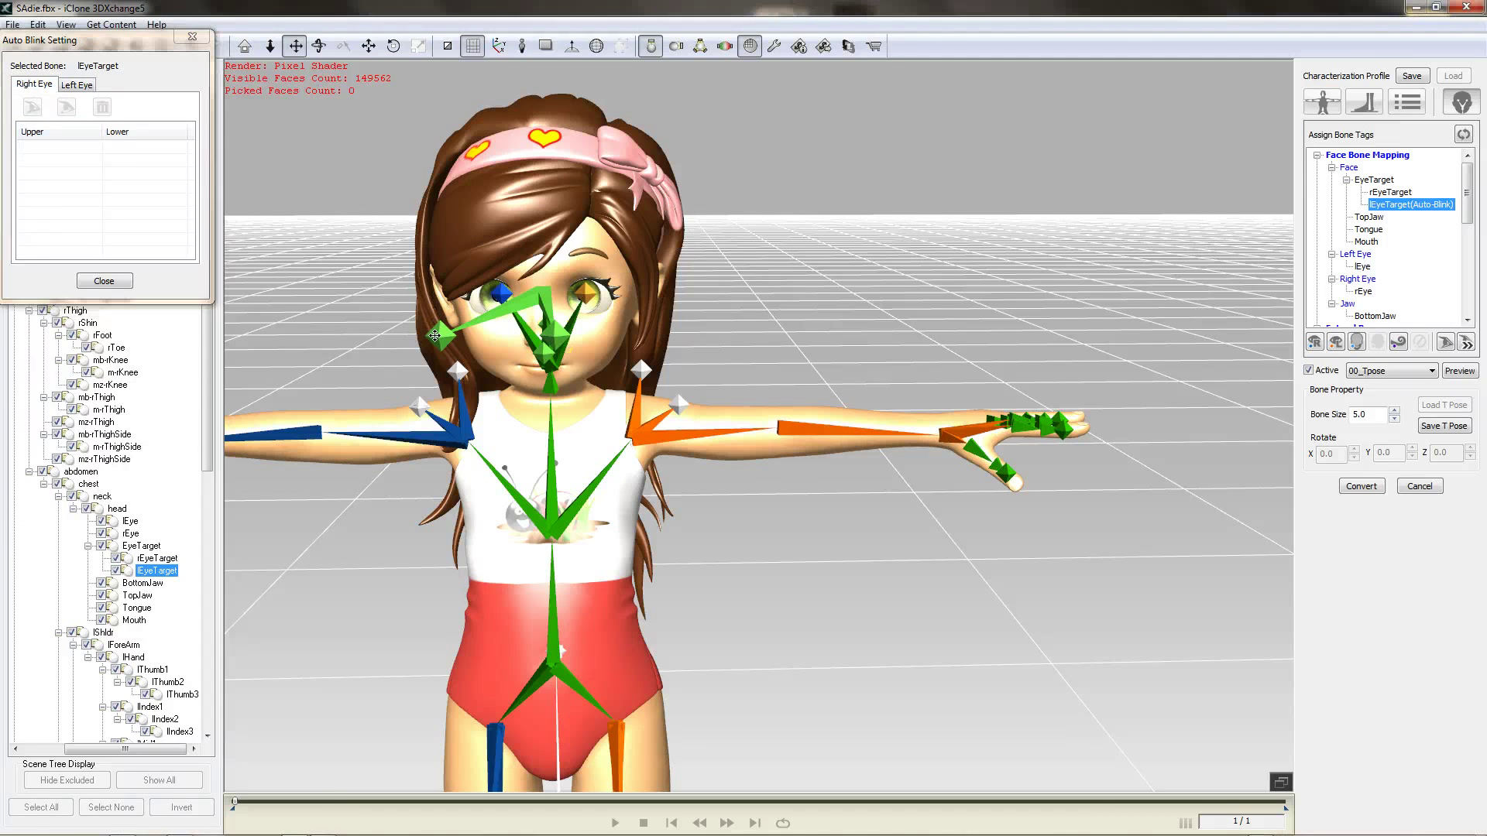
click(440, 339)
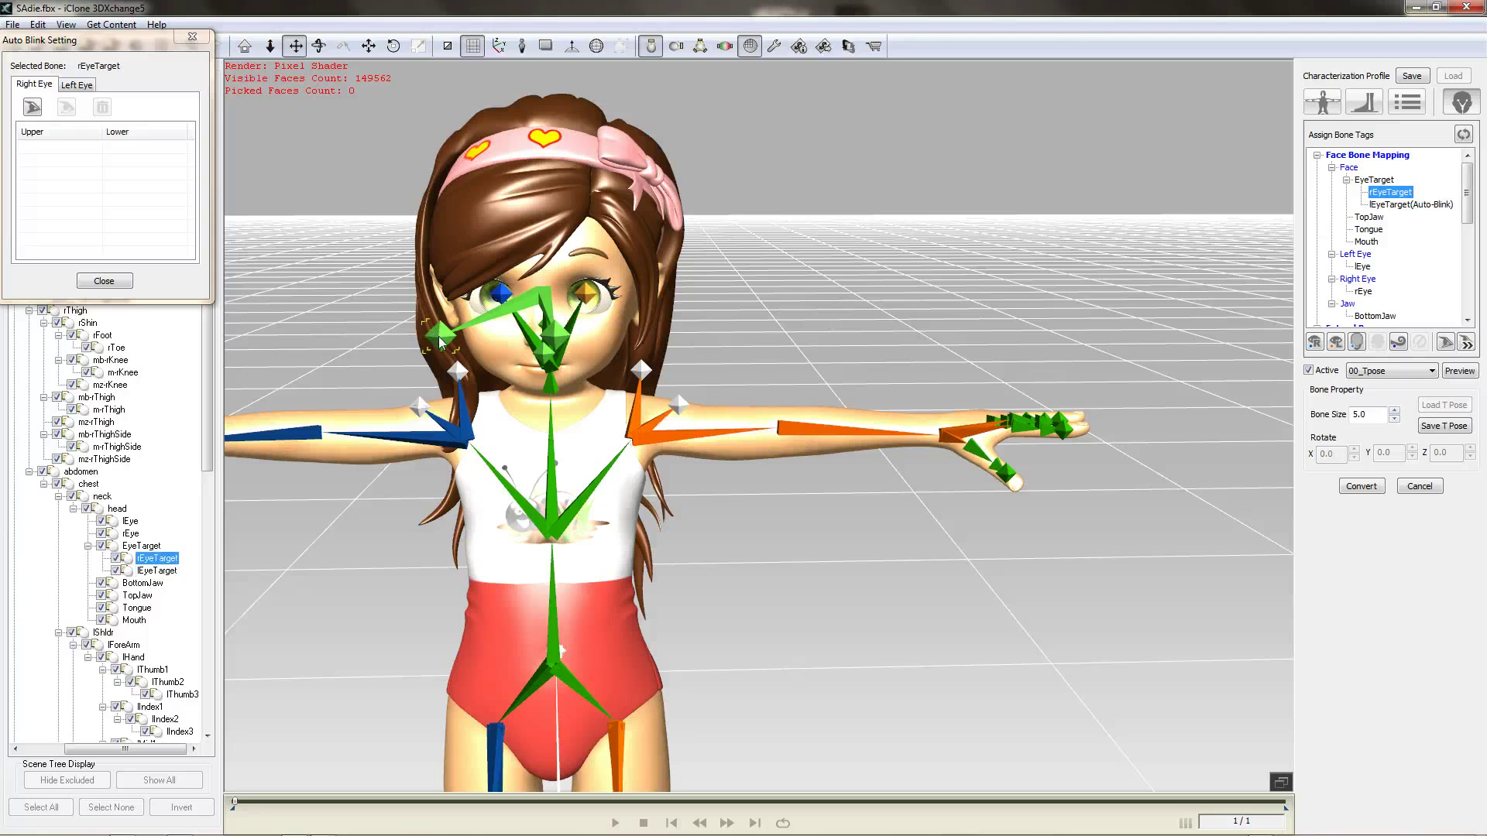
click(32, 108)
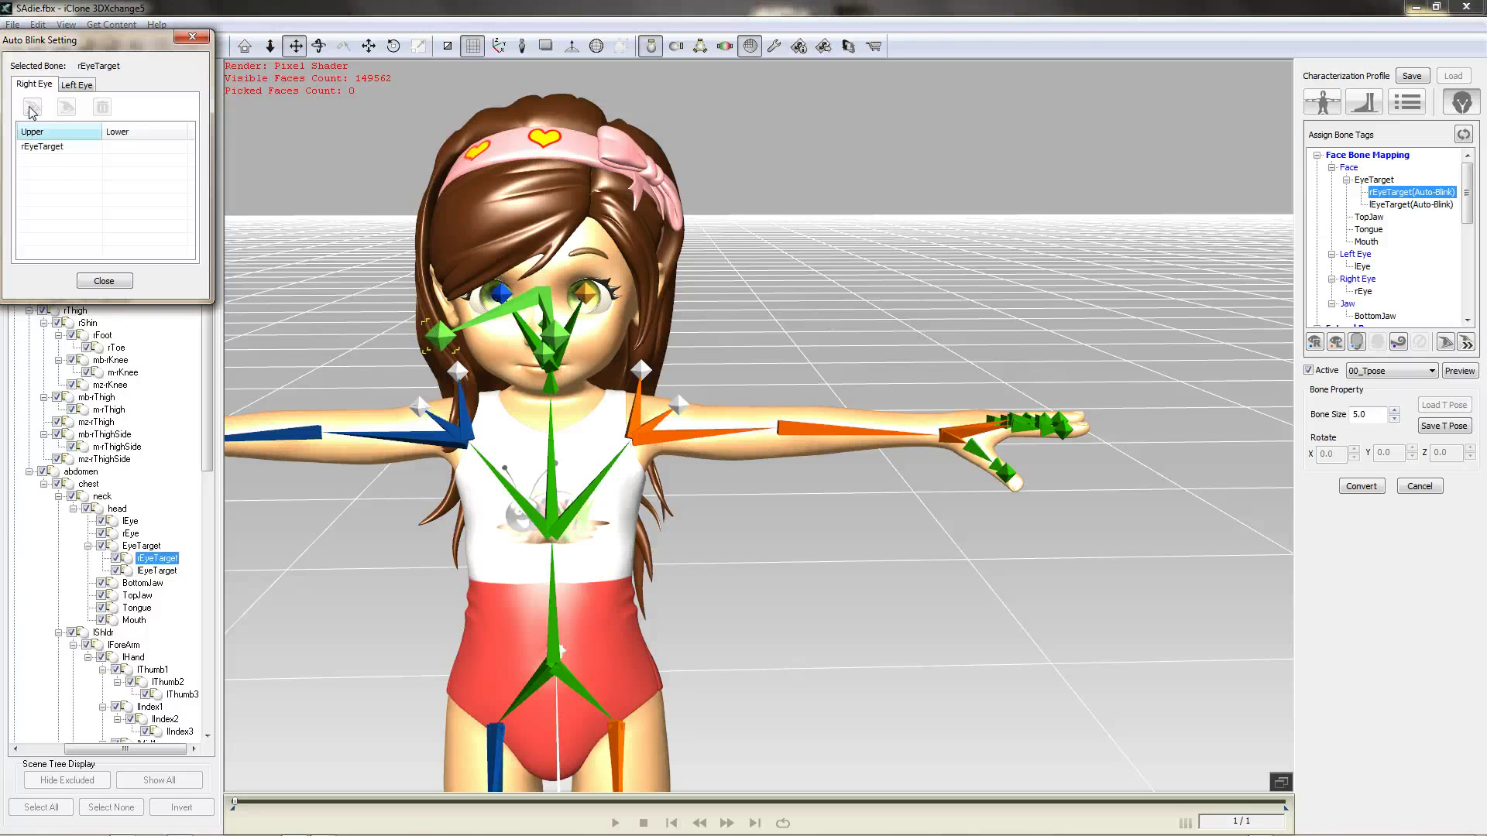
click(104, 281)
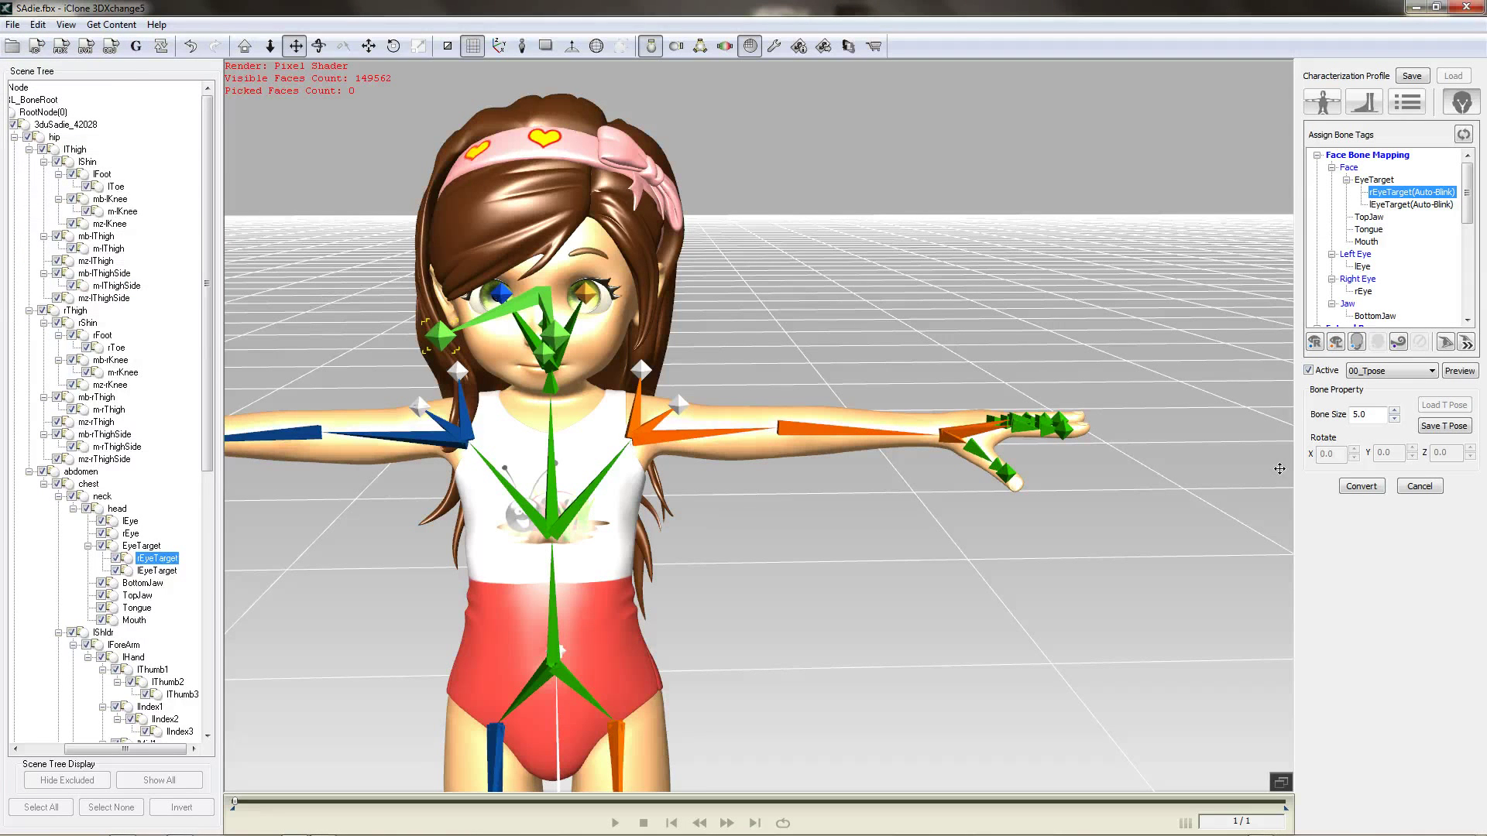
Step: Convert the characterized figure, dismiss the motion library notice and open the Expression Editor
click(1356, 491)
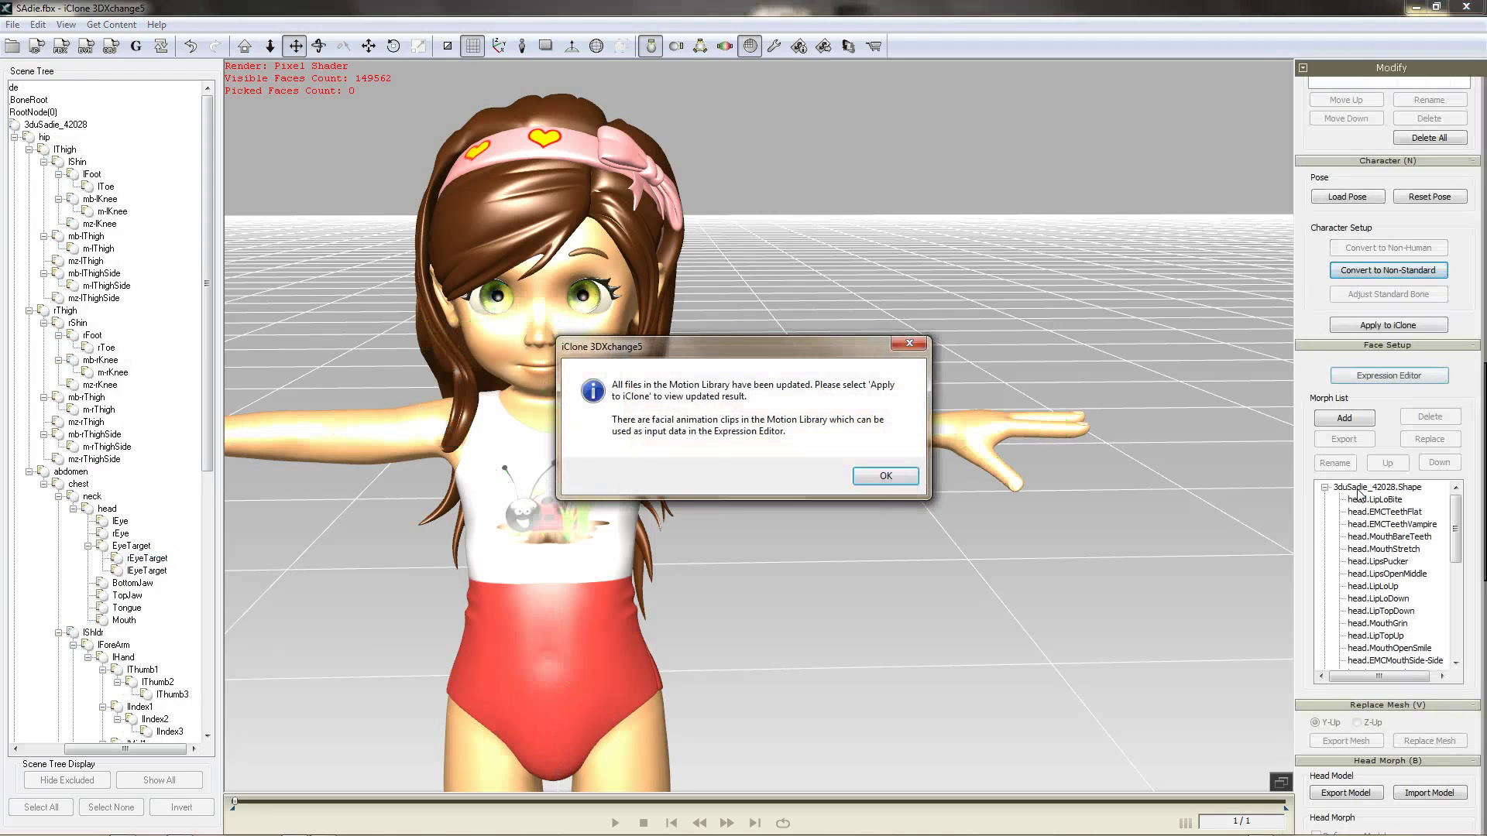
click(883, 478)
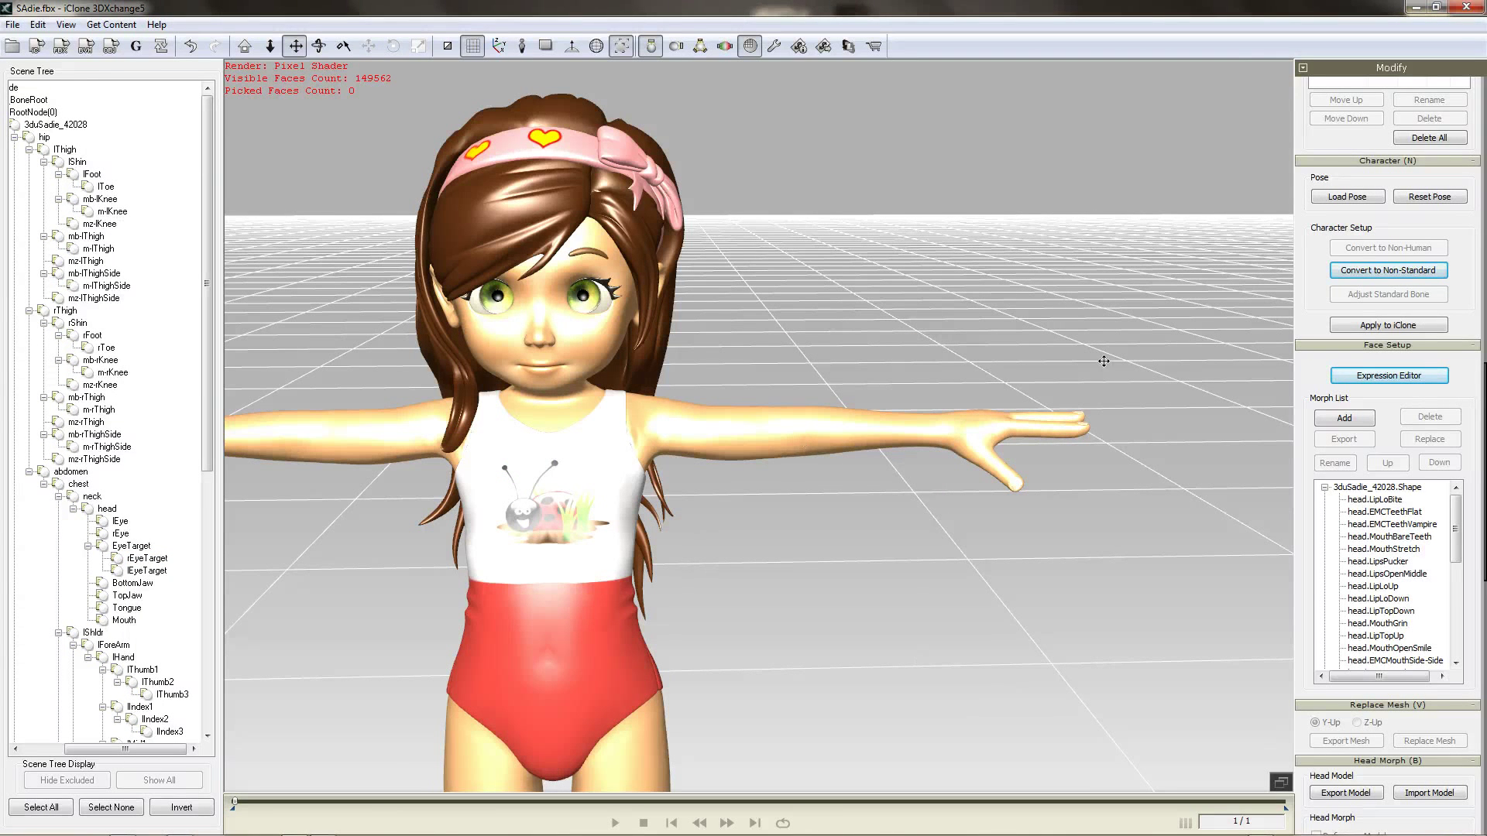
click(1408, 377)
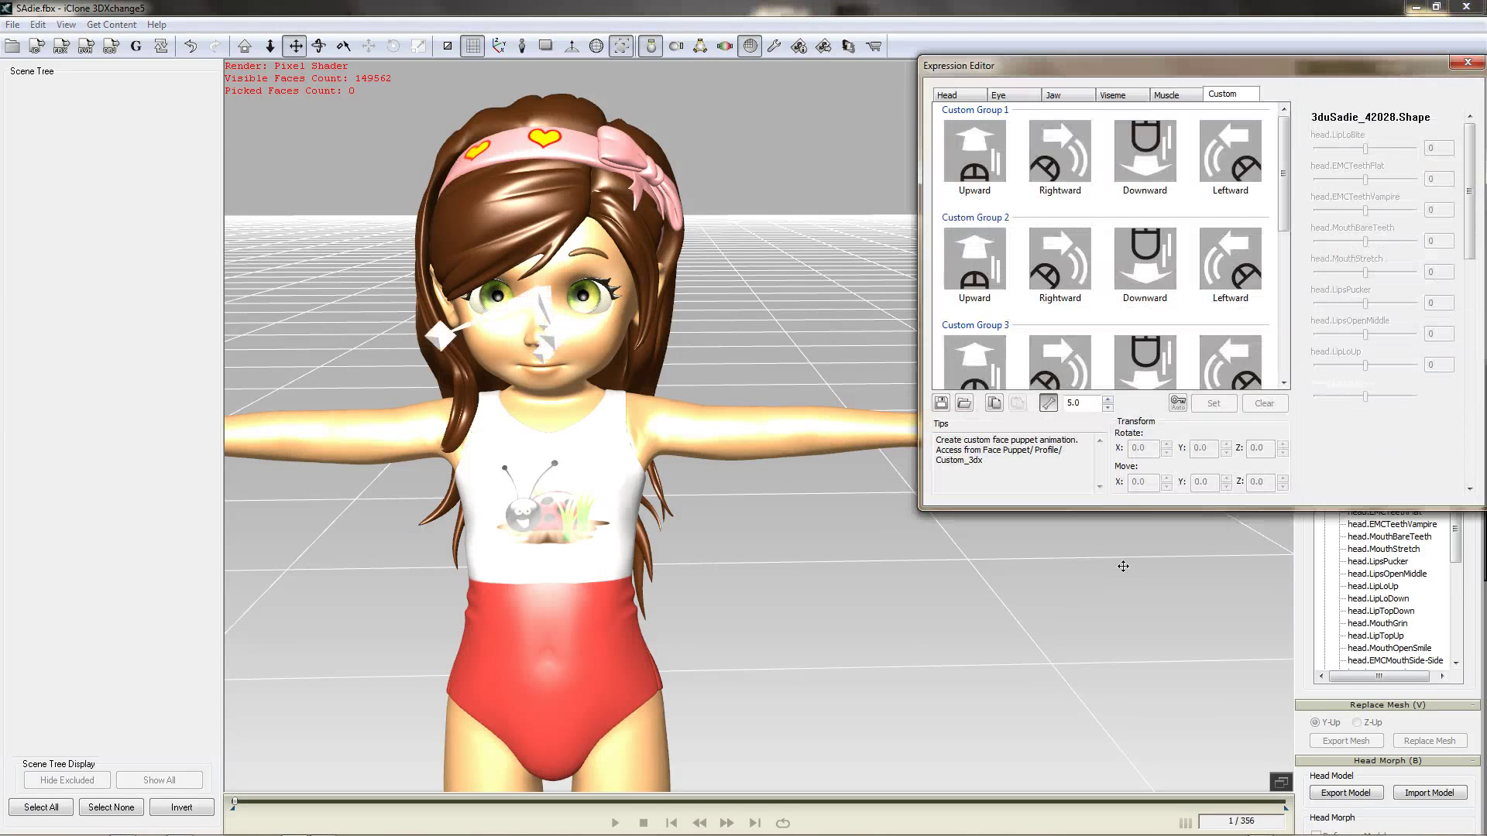
Step: Preview the default Upward, Downward, Leftward, Rightward, Tilt Left and Tilt Right head poses
click(956, 98)
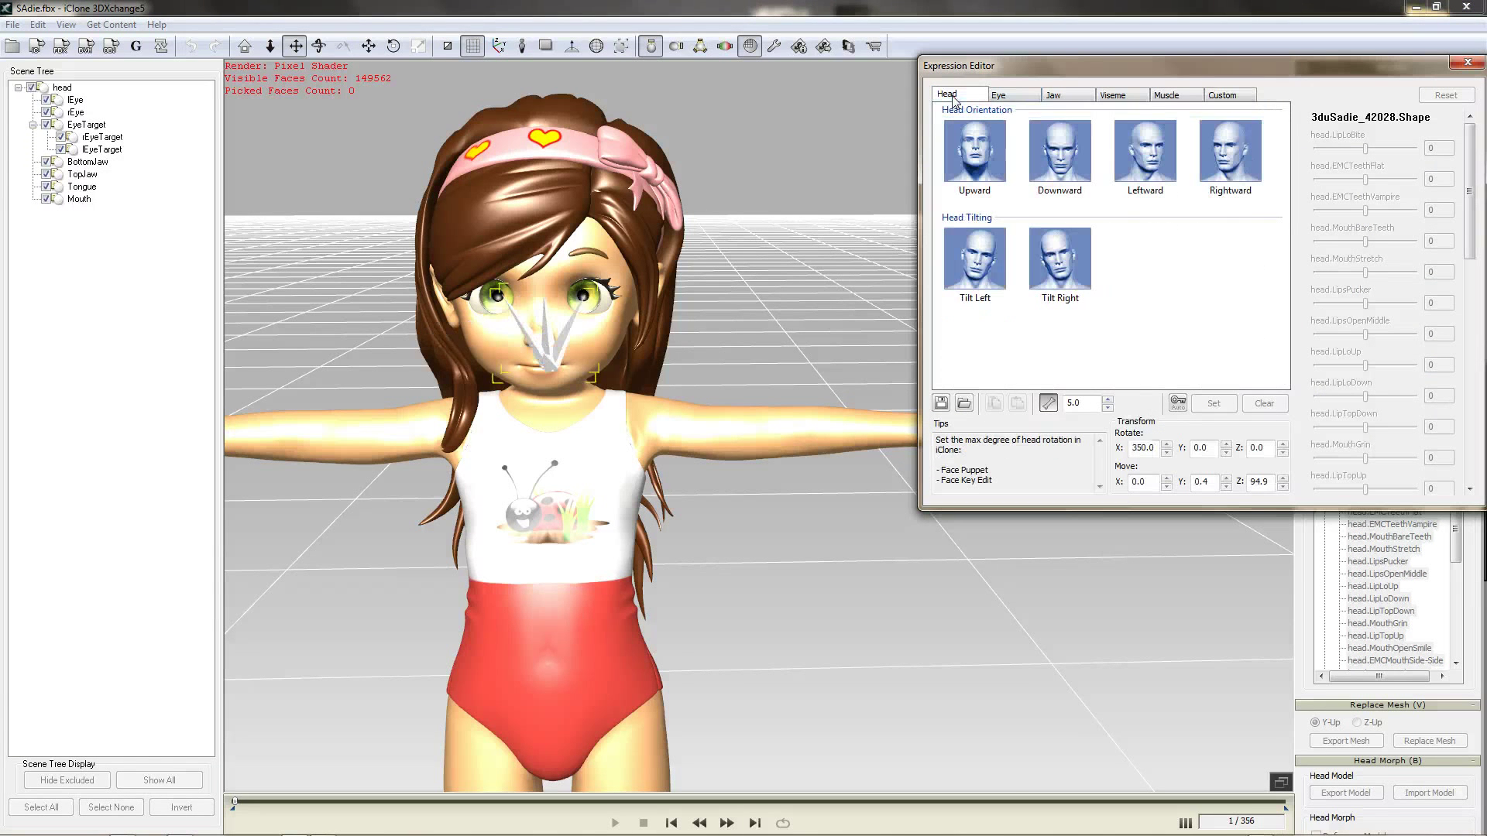
click(960, 145)
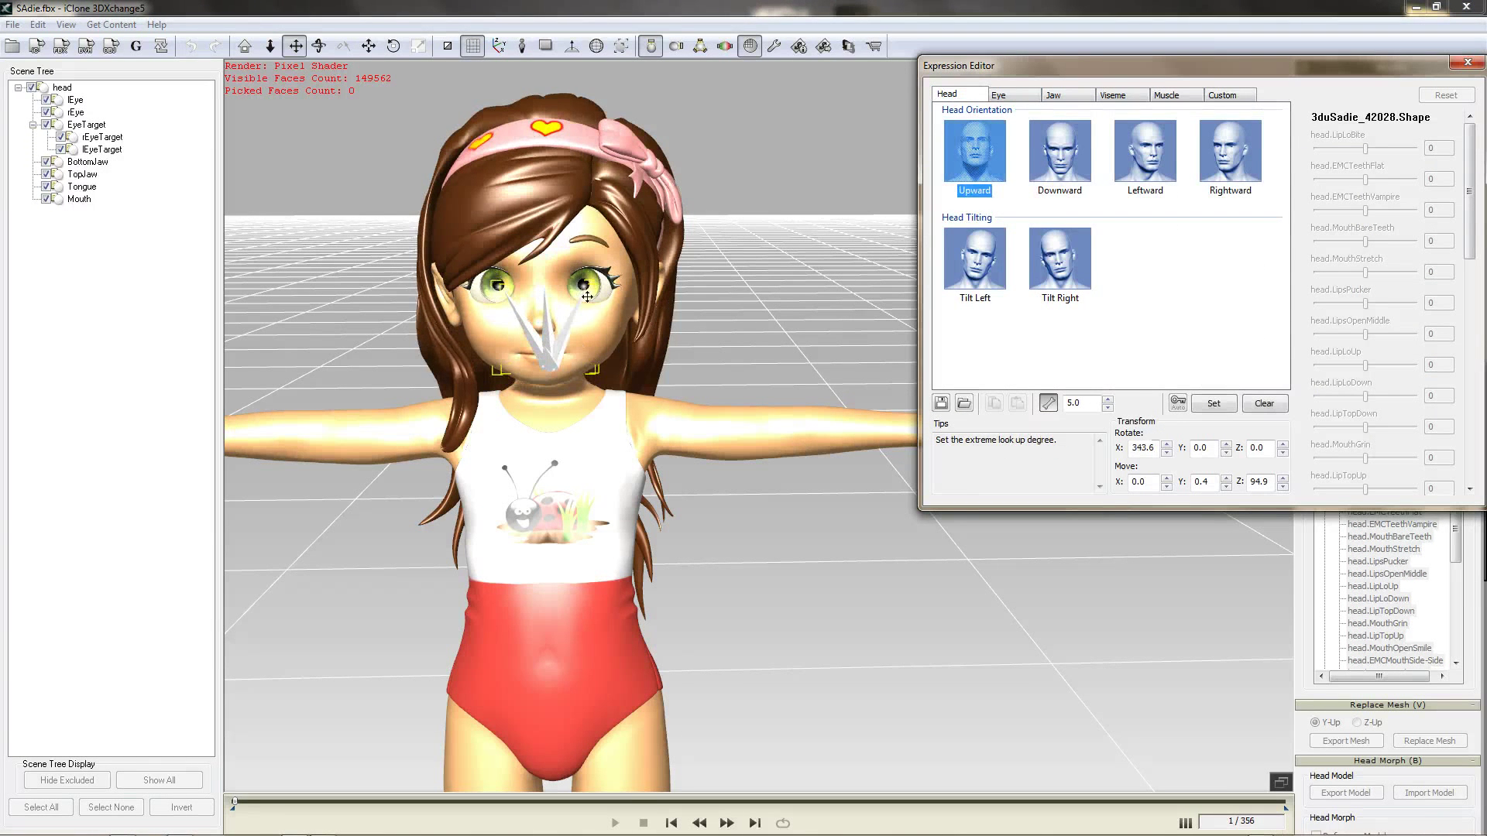
click(1066, 172)
click(1146, 161)
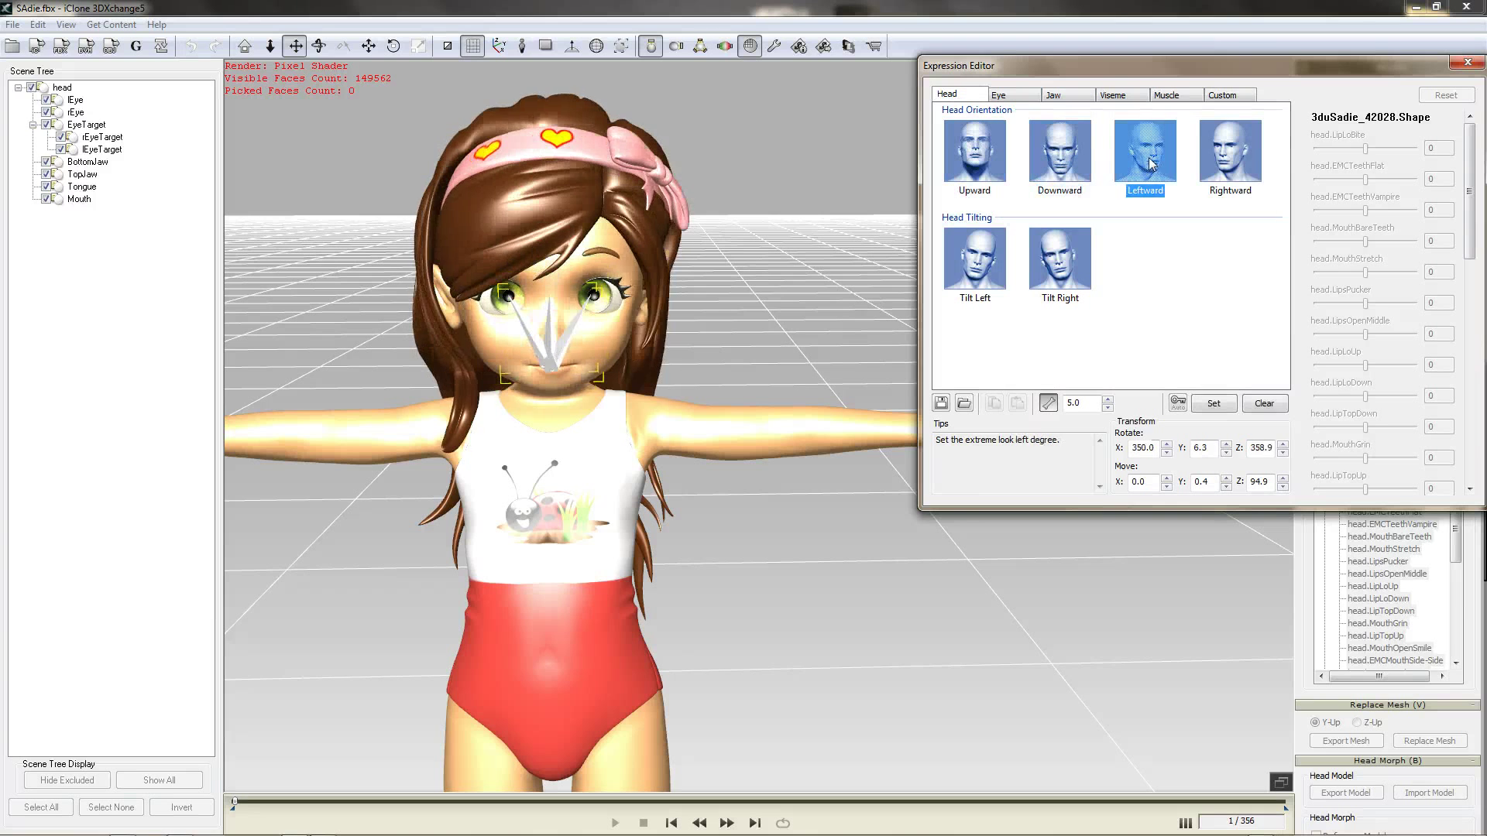
click(1239, 159)
click(978, 260)
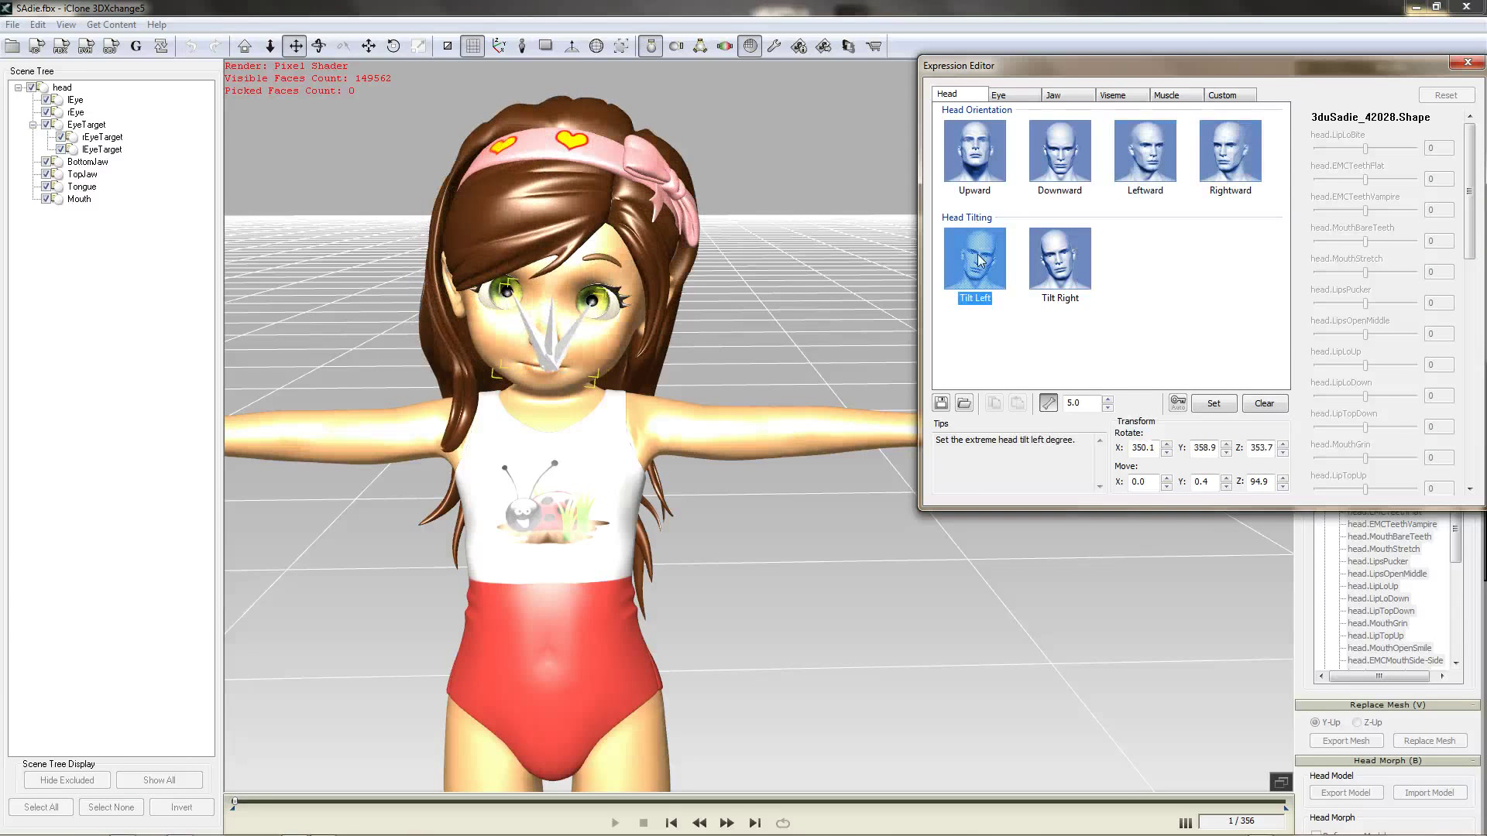
click(1077, 267)
Step: Rotate the head bone to about X 310.7 for the Upward pose and about X 12.9 for the Downward pose
click(977, 155)
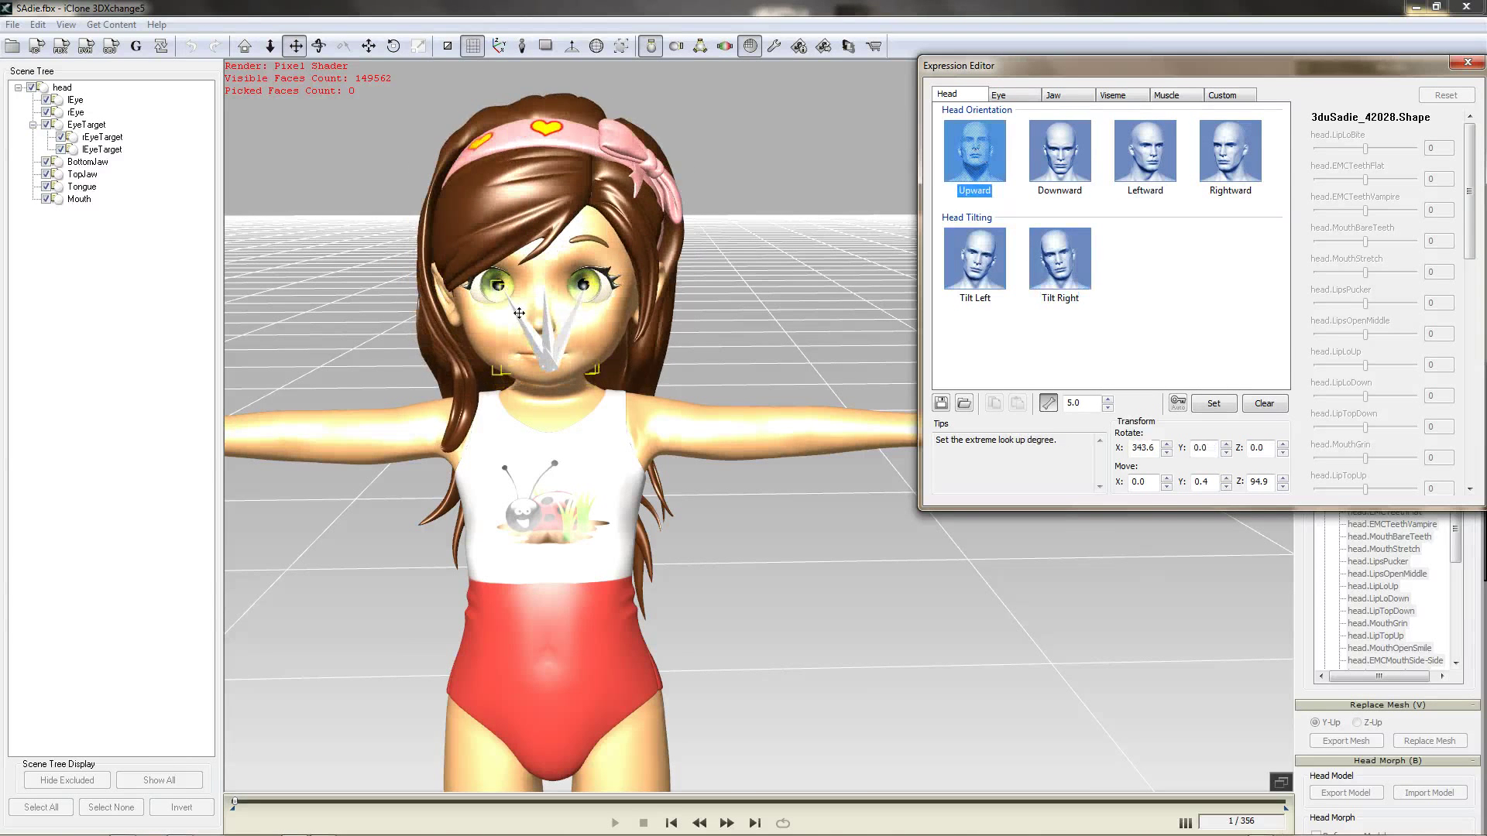
click(393, 45)
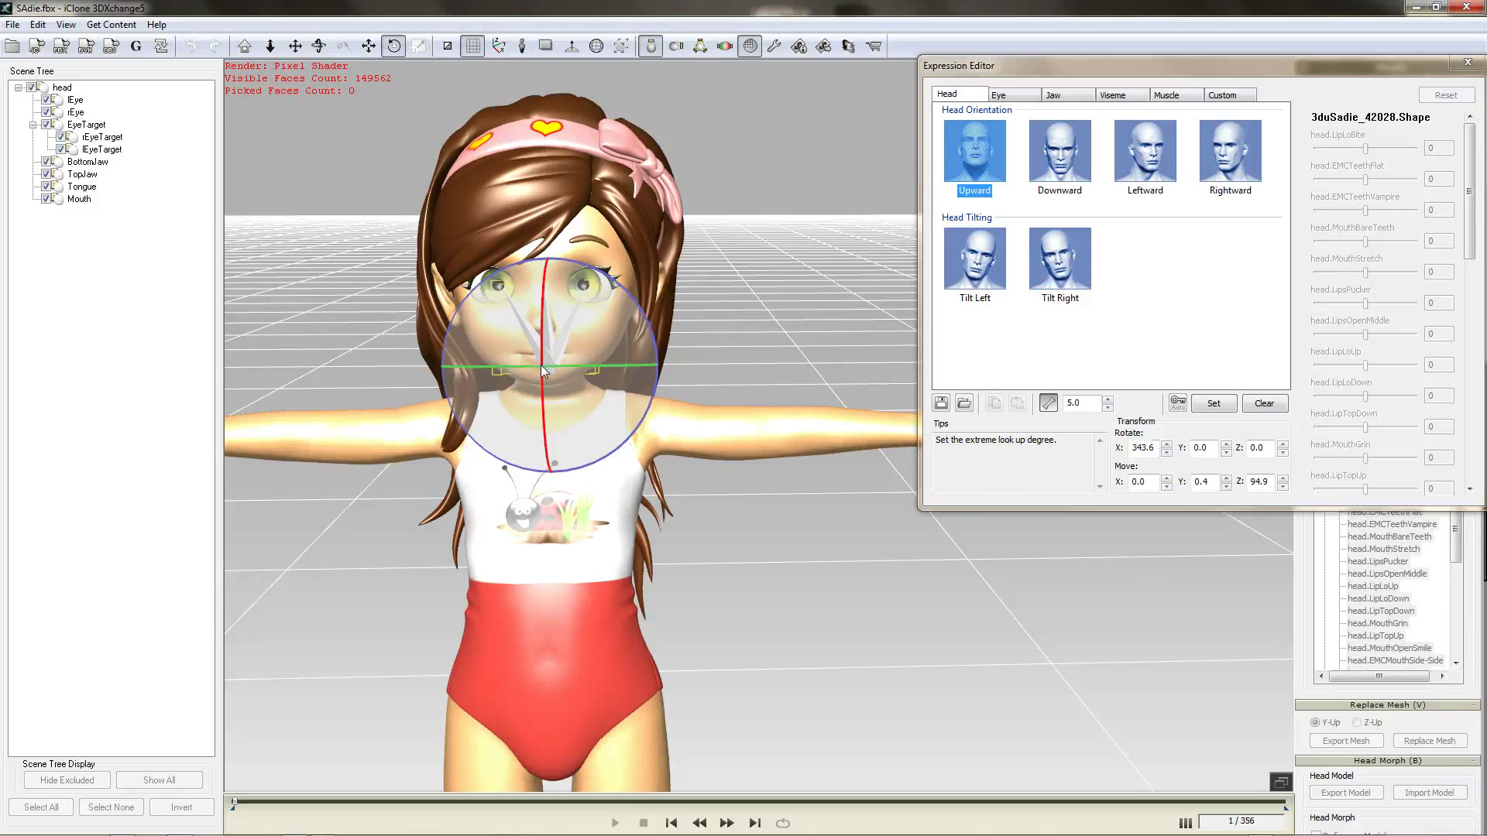
drag(541, 364, 790, 282)
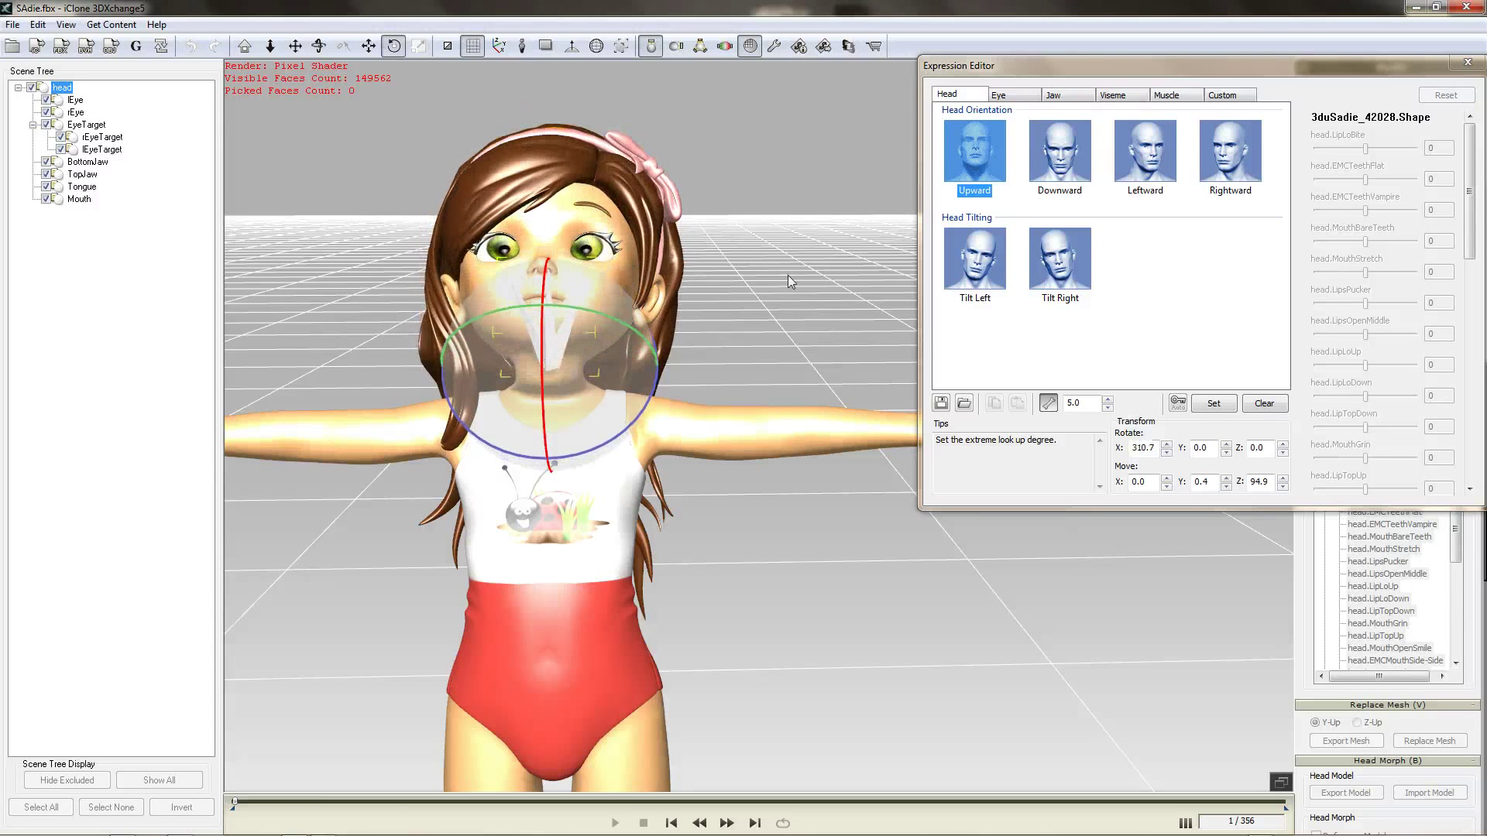
click(1059, 161)
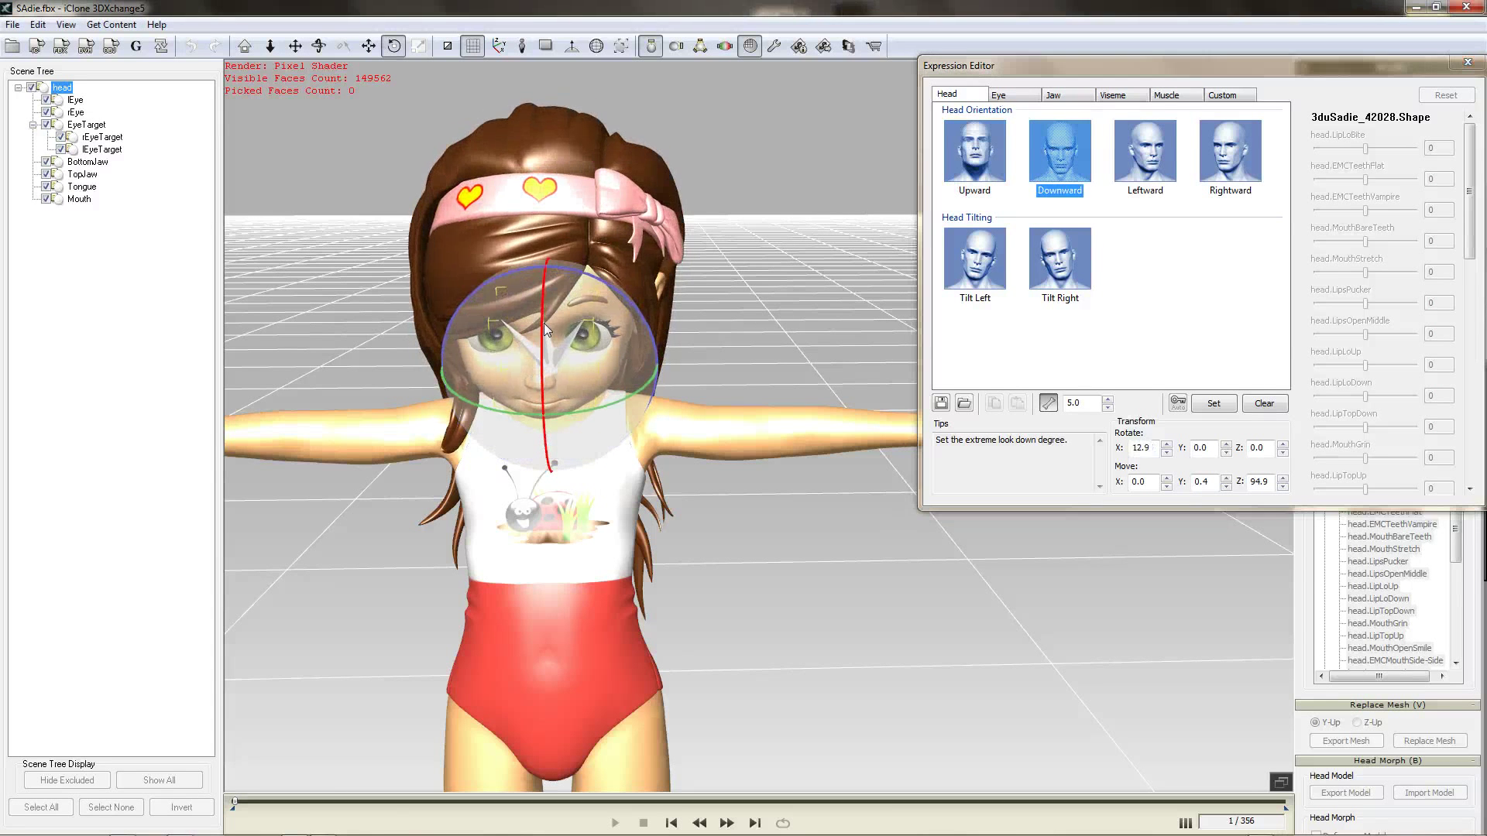
Step: Rotate the head bone to about Y 53.1 for the Leftward pose and about Y 318.3 for the Rightward pose
click(1145, 155)
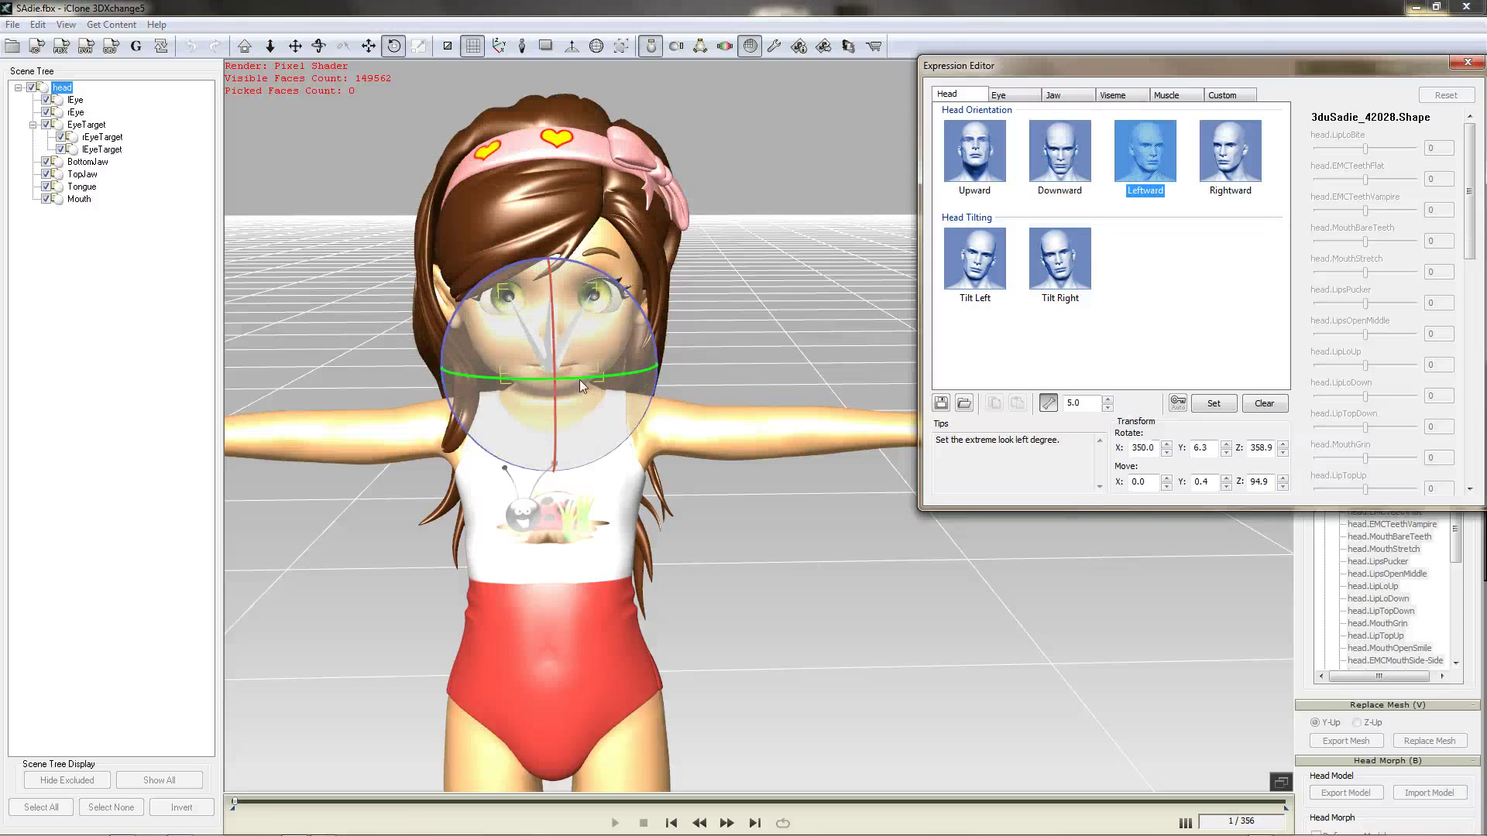
drag(583, 375, 620, 375)
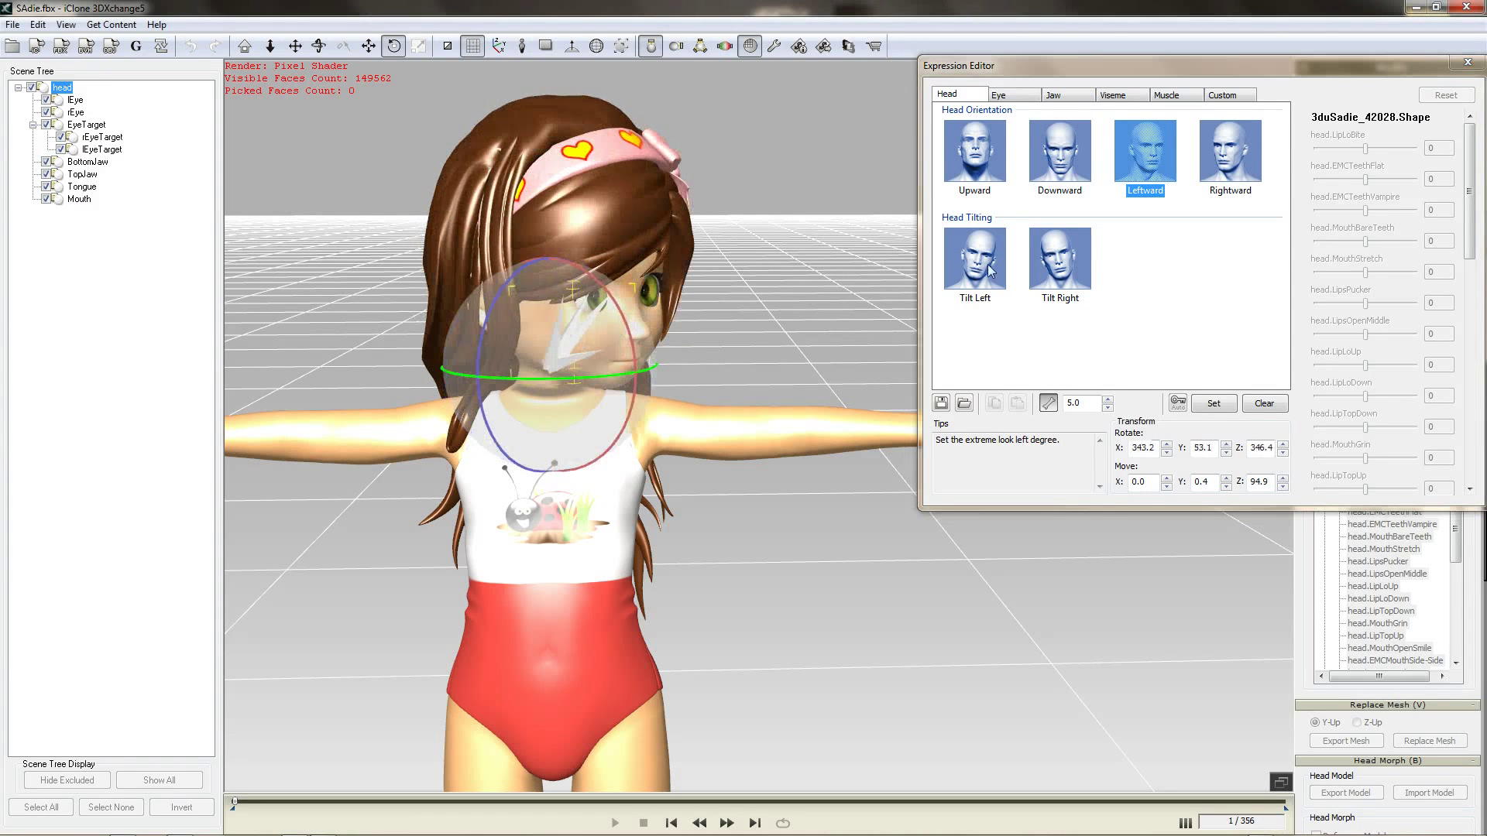
click(1250, 145)
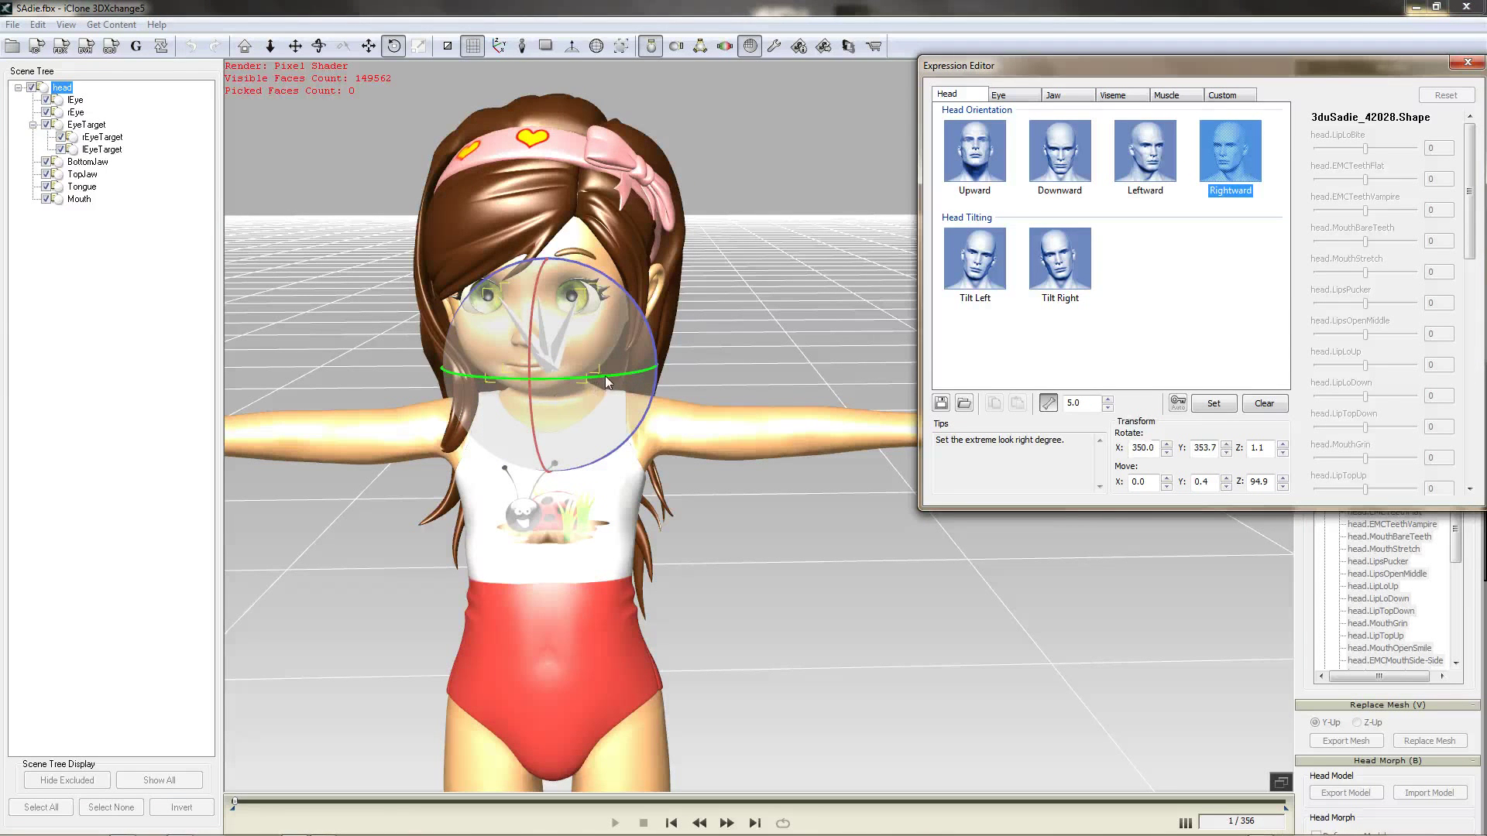
drag(605, 375, 578, 378)
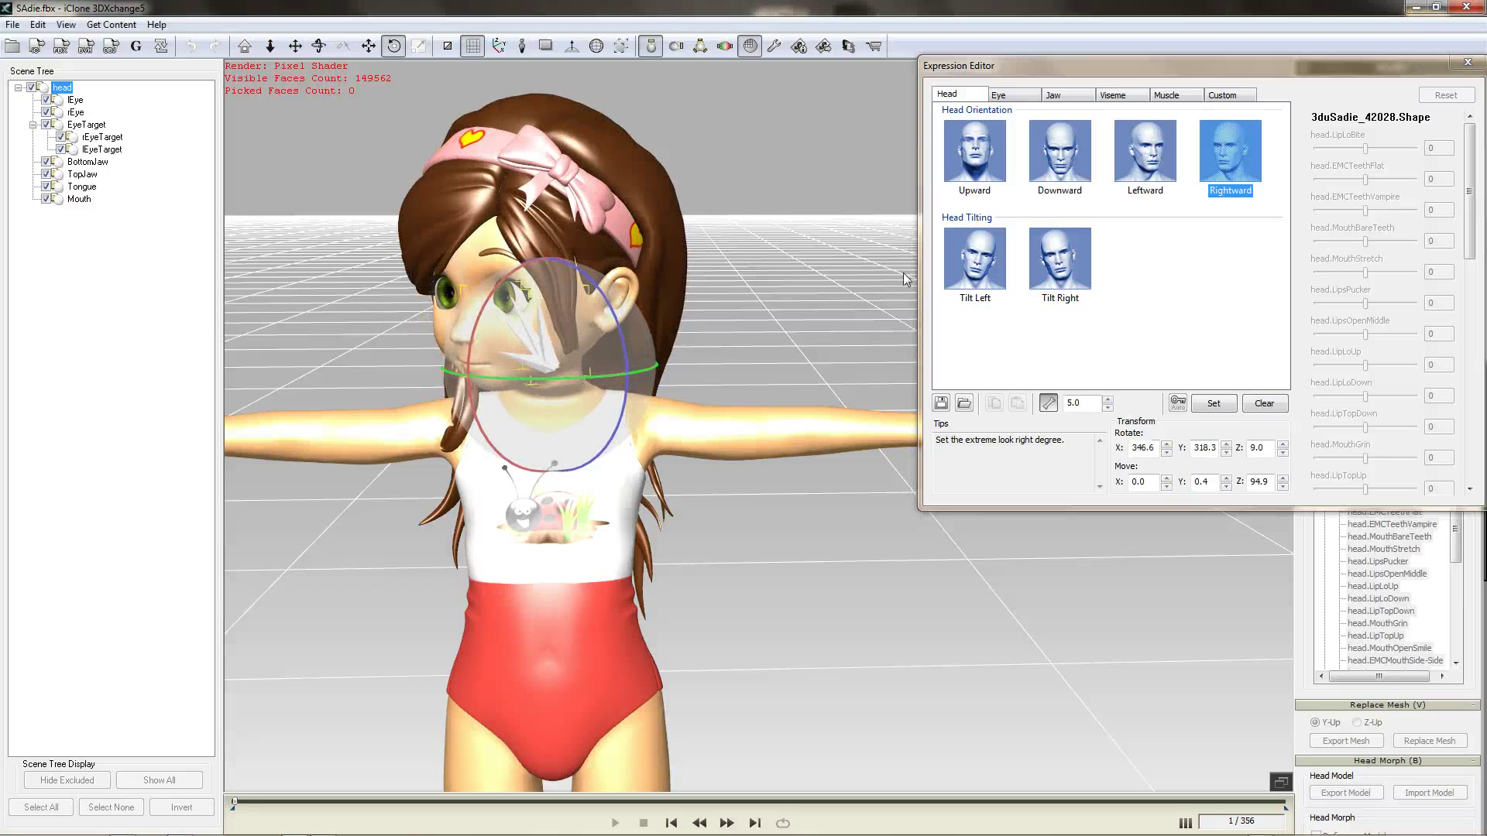
Step: Tilt the head bone farther for the Tilt Left pose and to about Z 32.3 for the Tilt Right pose
click(961, 267)
drag(651, 324, 652, 336)
click(1050, 273)
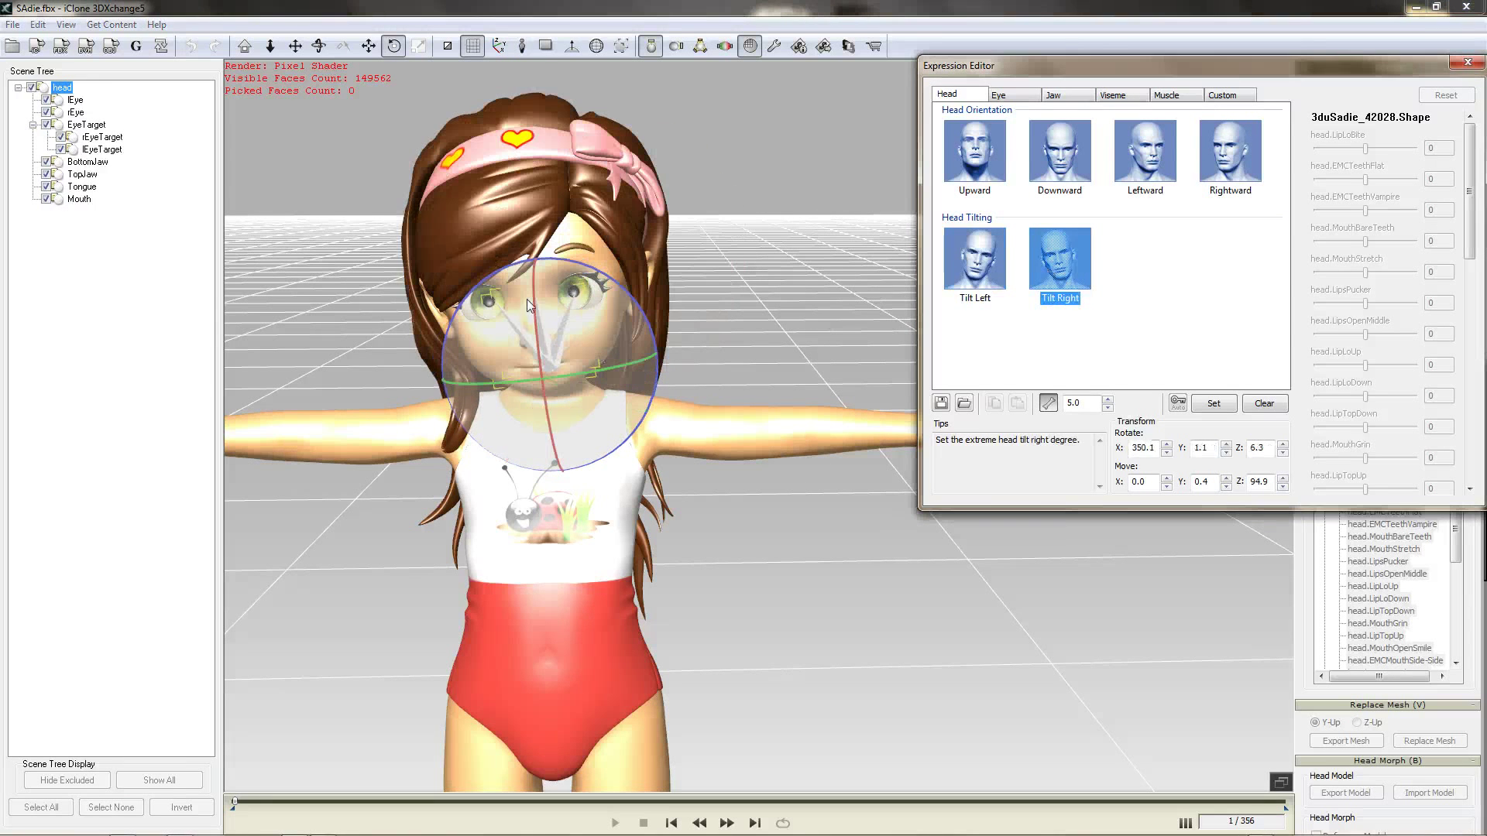
drag(467, 308, 447, 326)
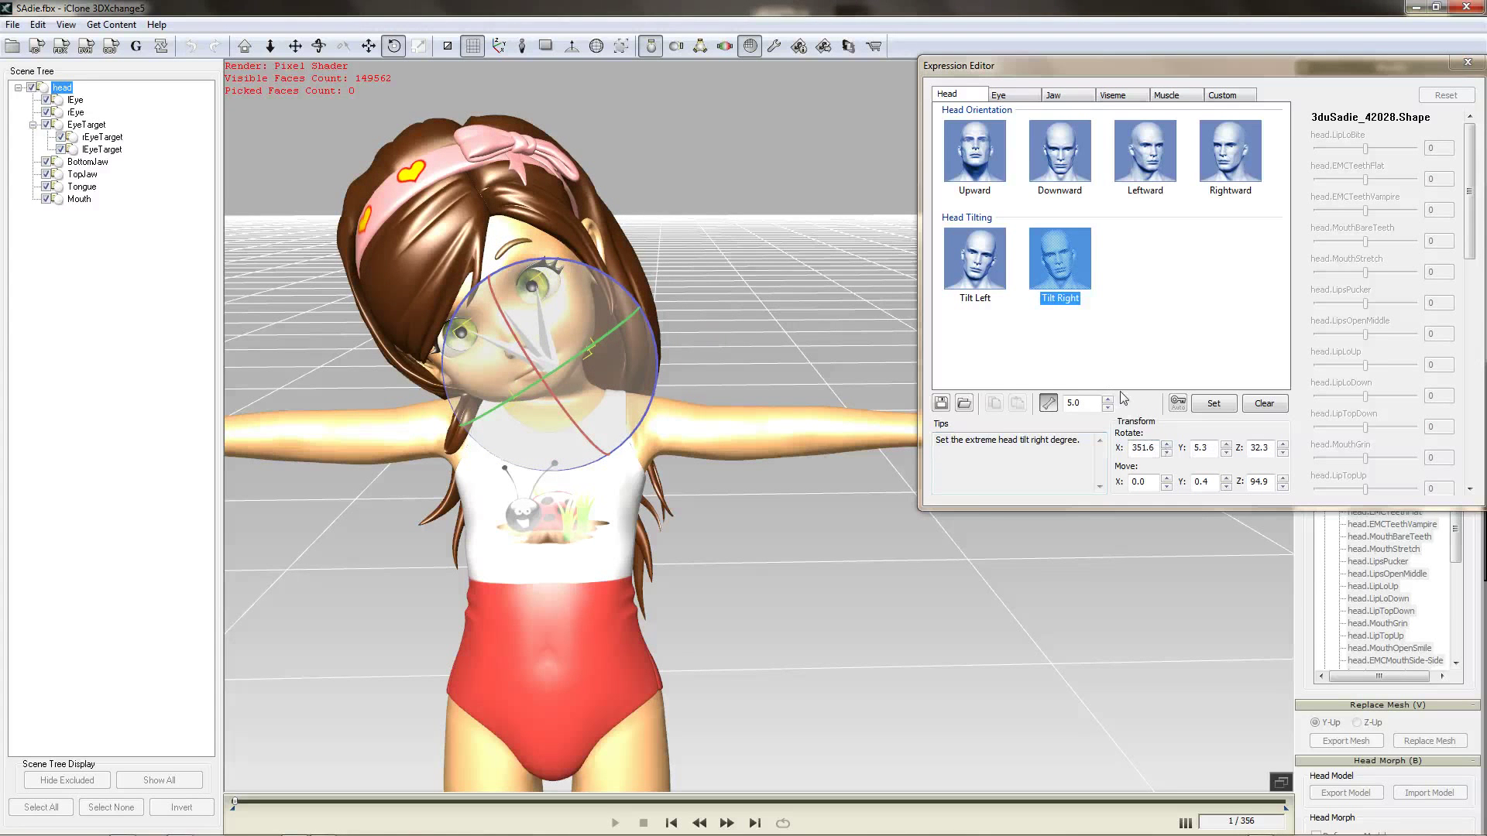
Step: Rotate both eyes to their extremes for the Rightward look and to about Y 27 for the Leftward look
click(1013, 96)
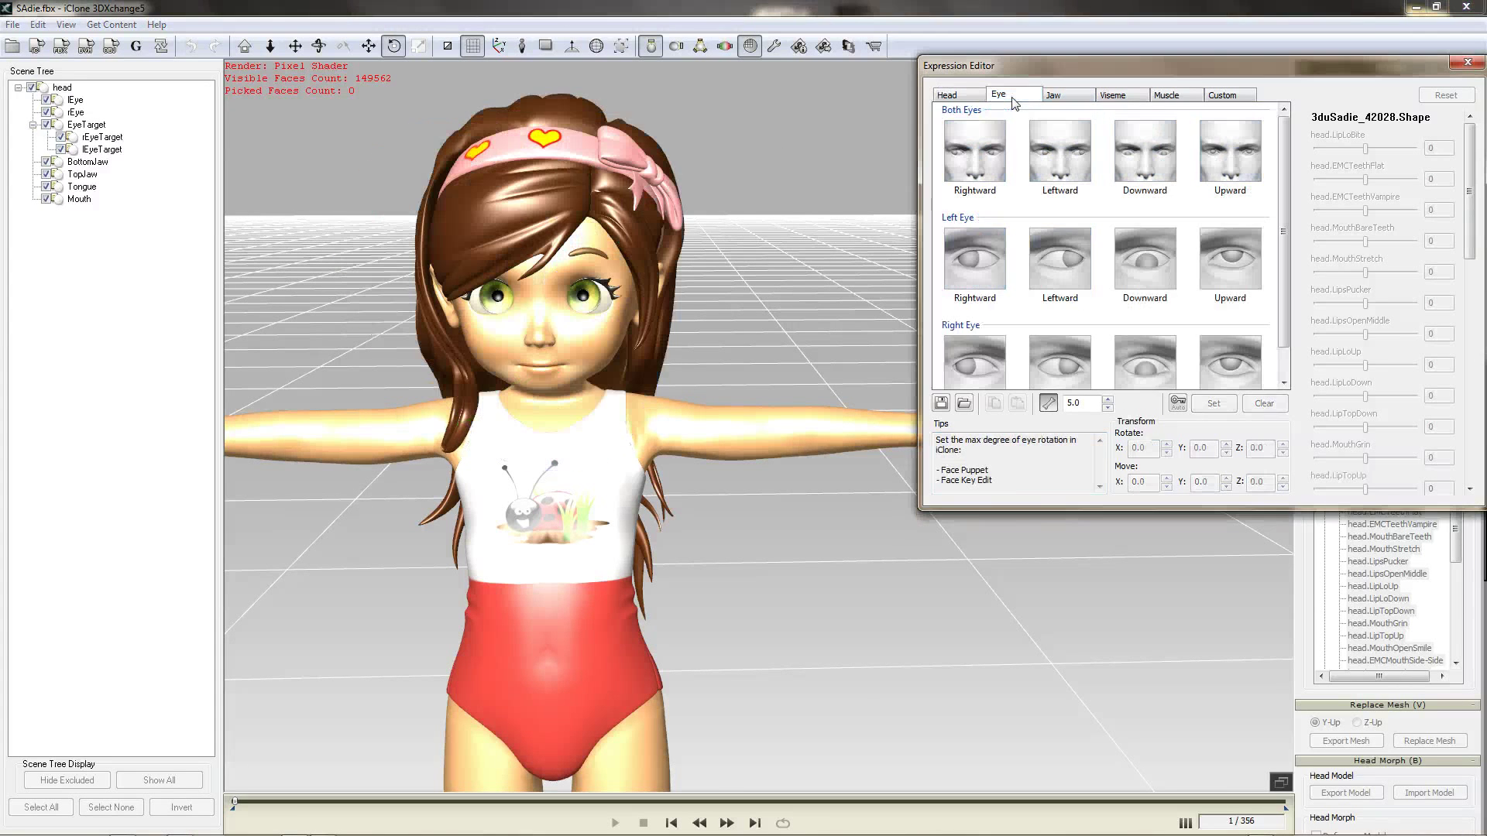
click(990, 147)
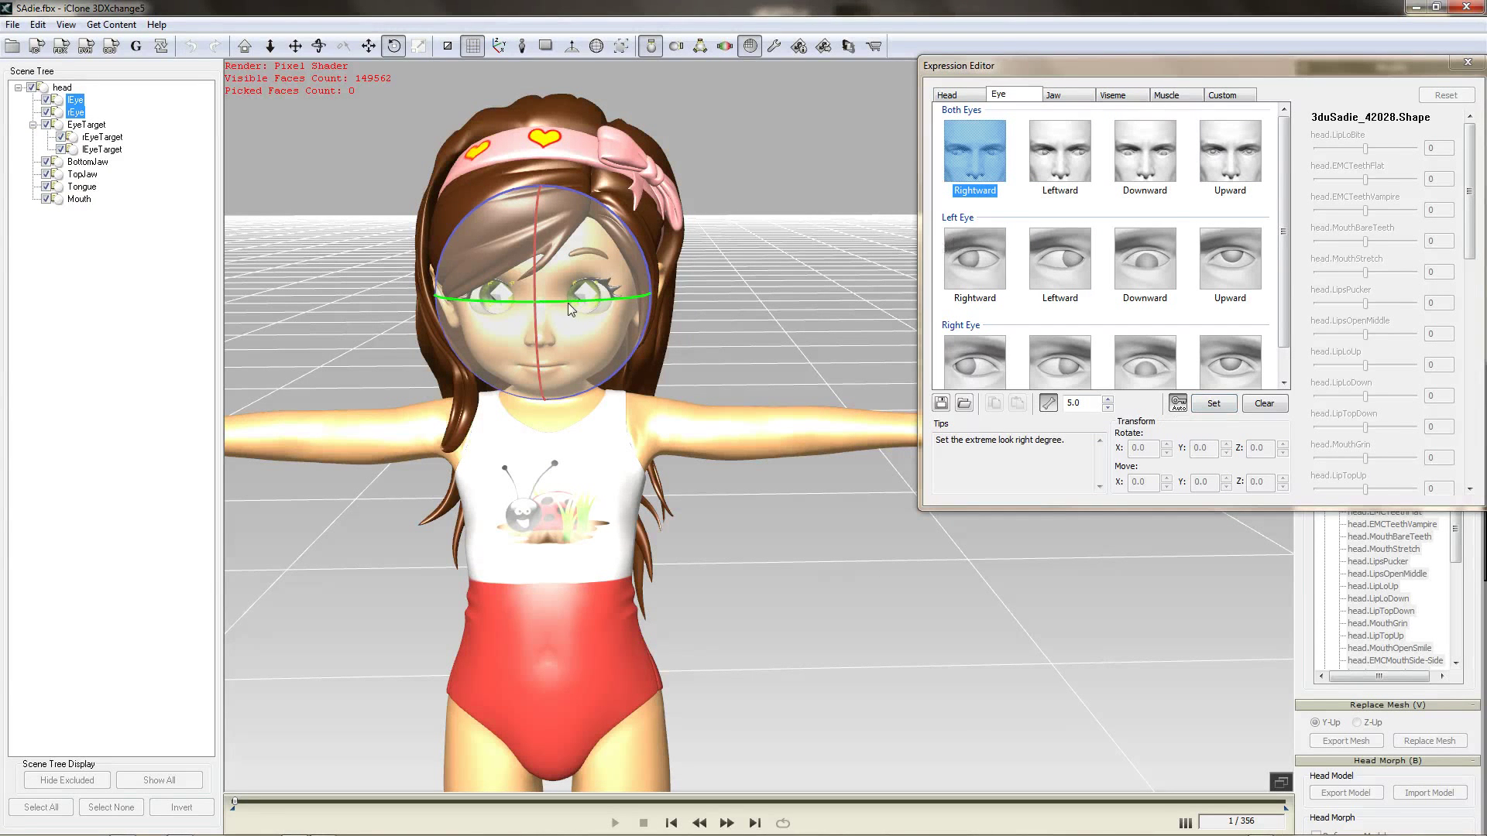
drag(569, 304, 546, 306)
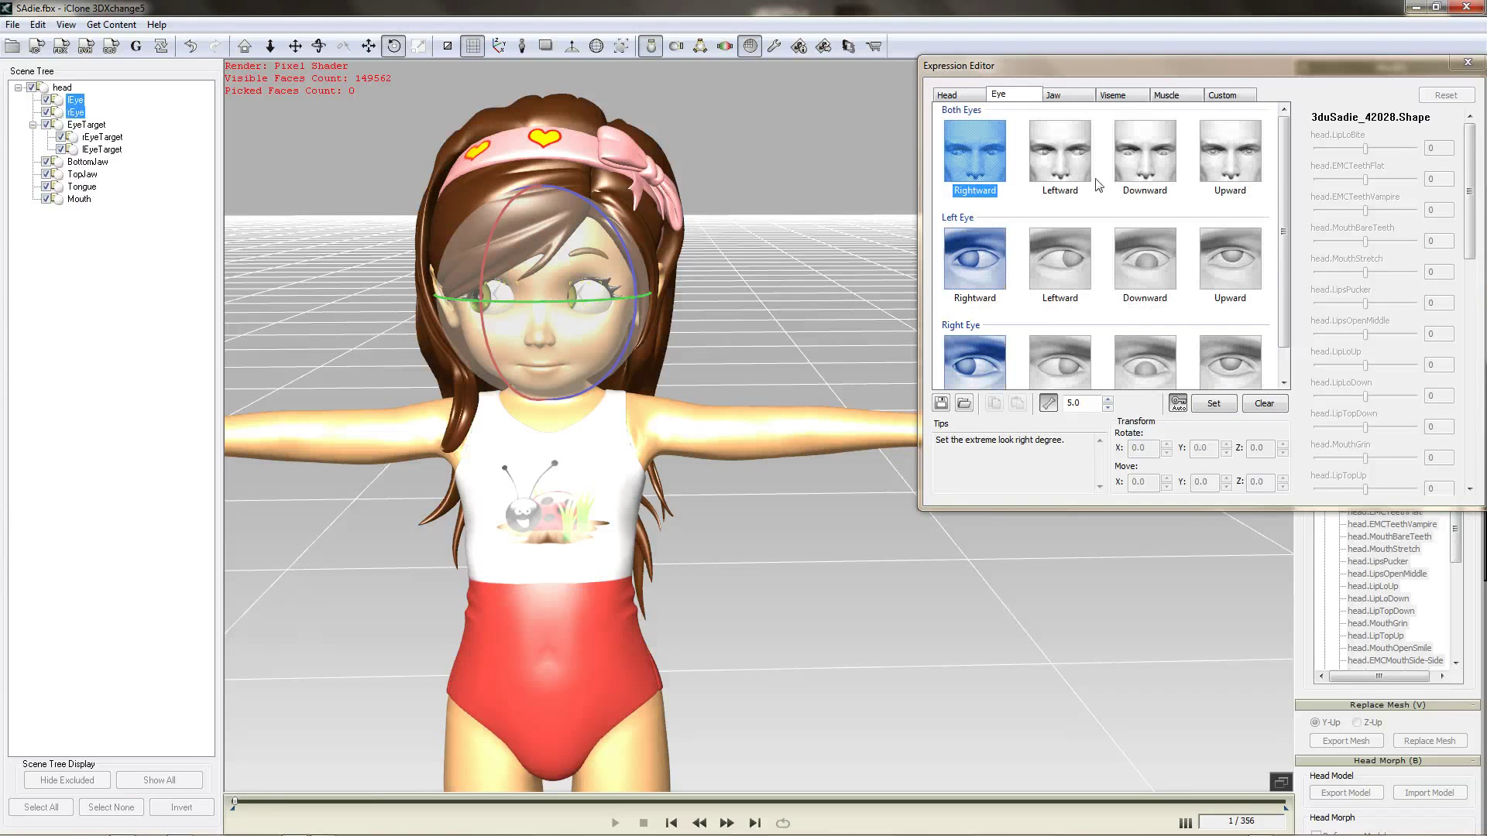
click(1061, 155)
drag(615, 295, 642, 309)
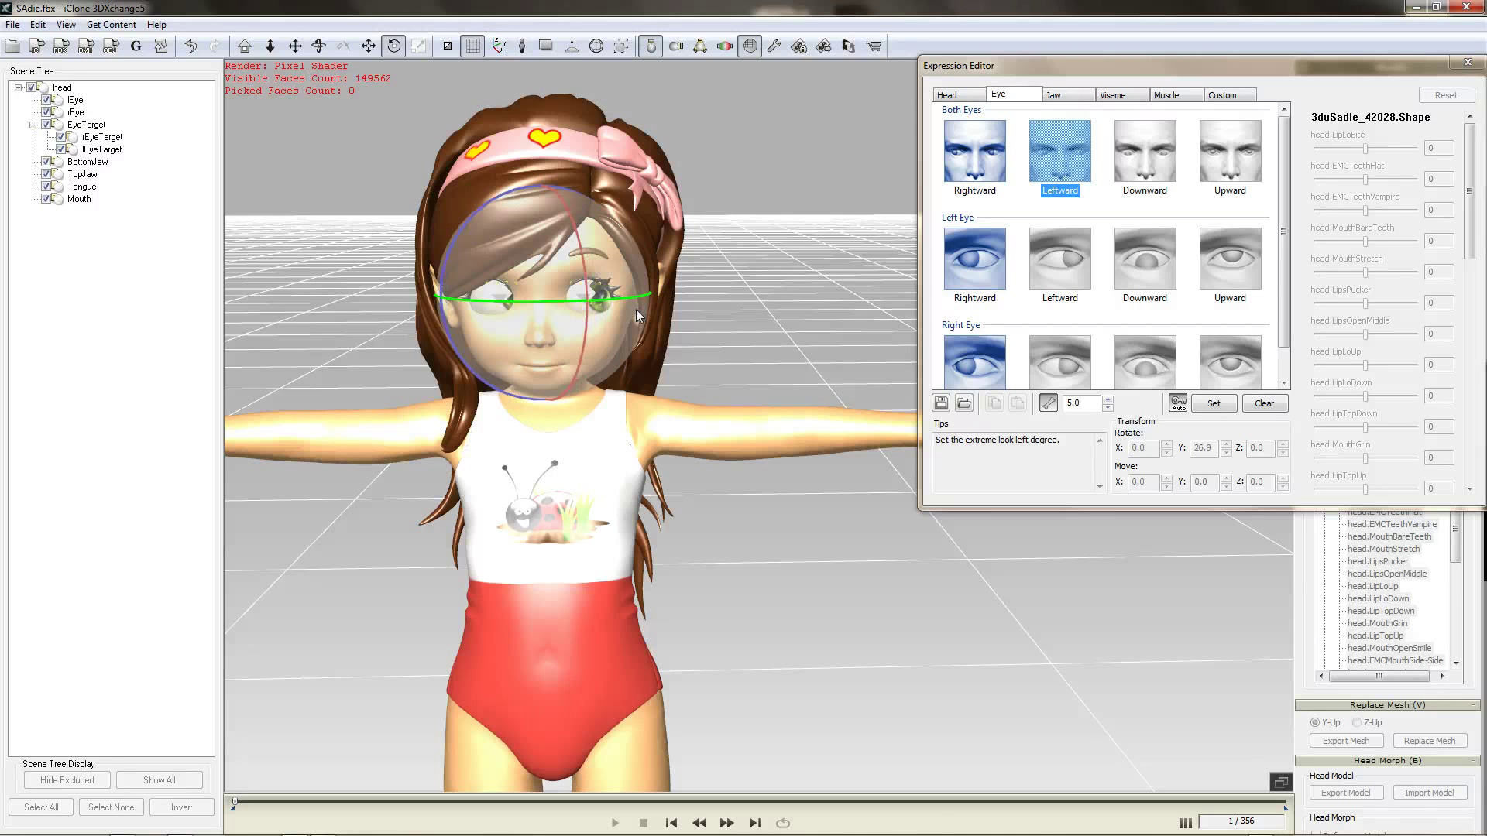
click(1030, 167)
Step: Rotate both eyes down to about X 20 for the Downward look and up for the Upward look
click(1131, 151)
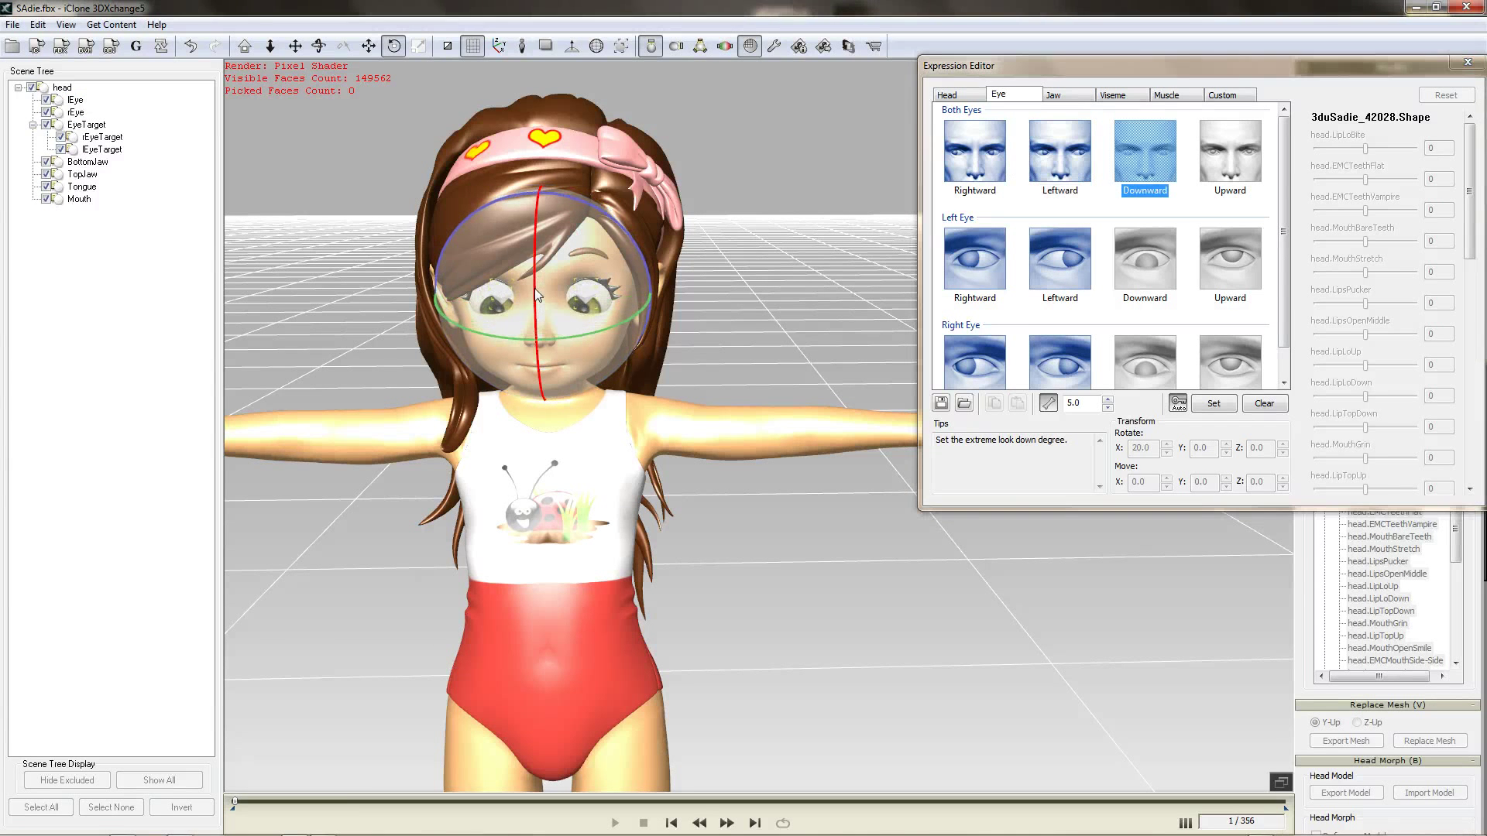
click(1229, 150)
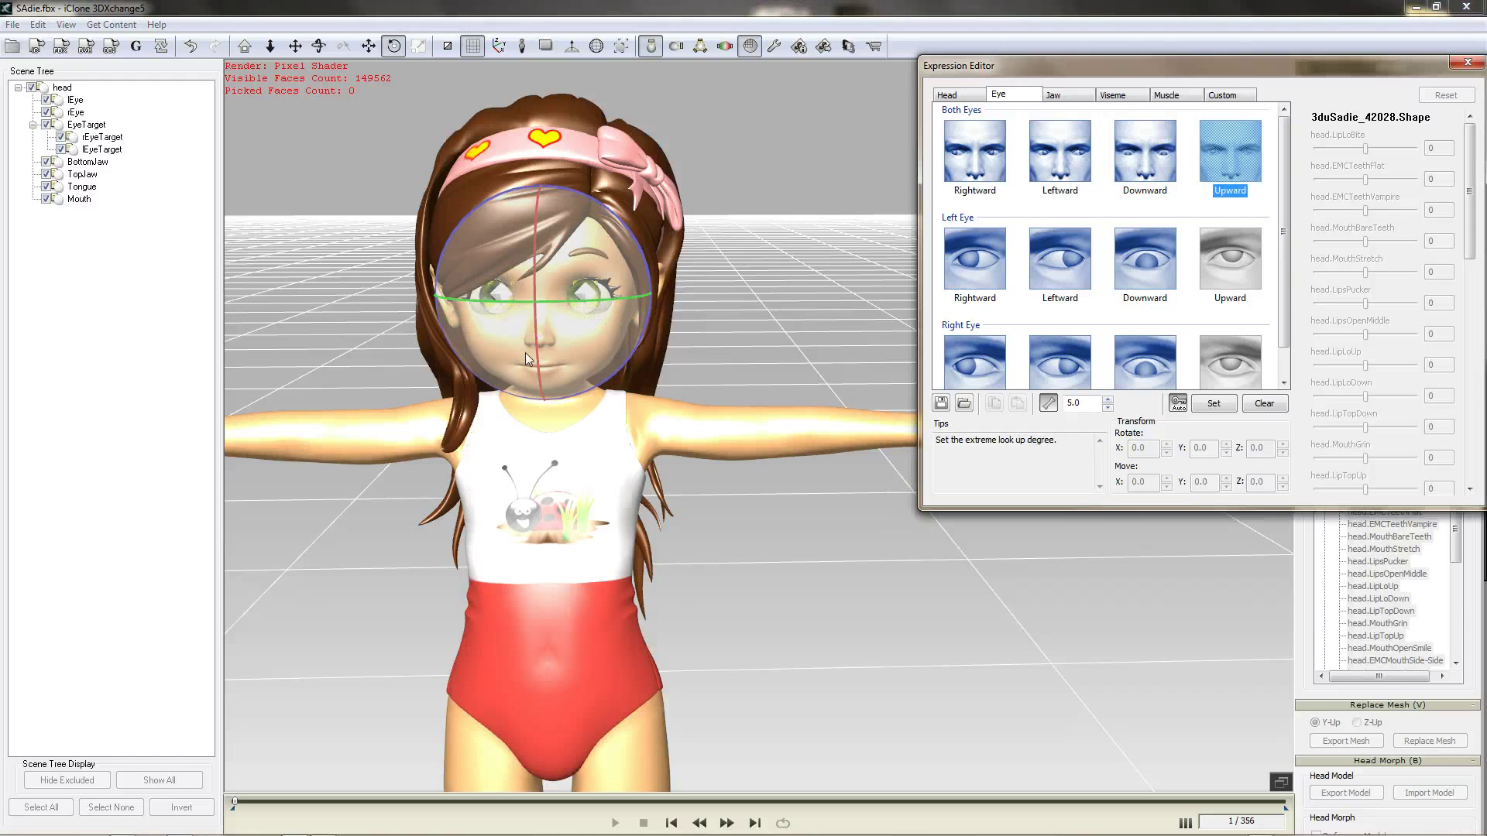
drag(537, 351, 539, 336)
click(1228, 148)
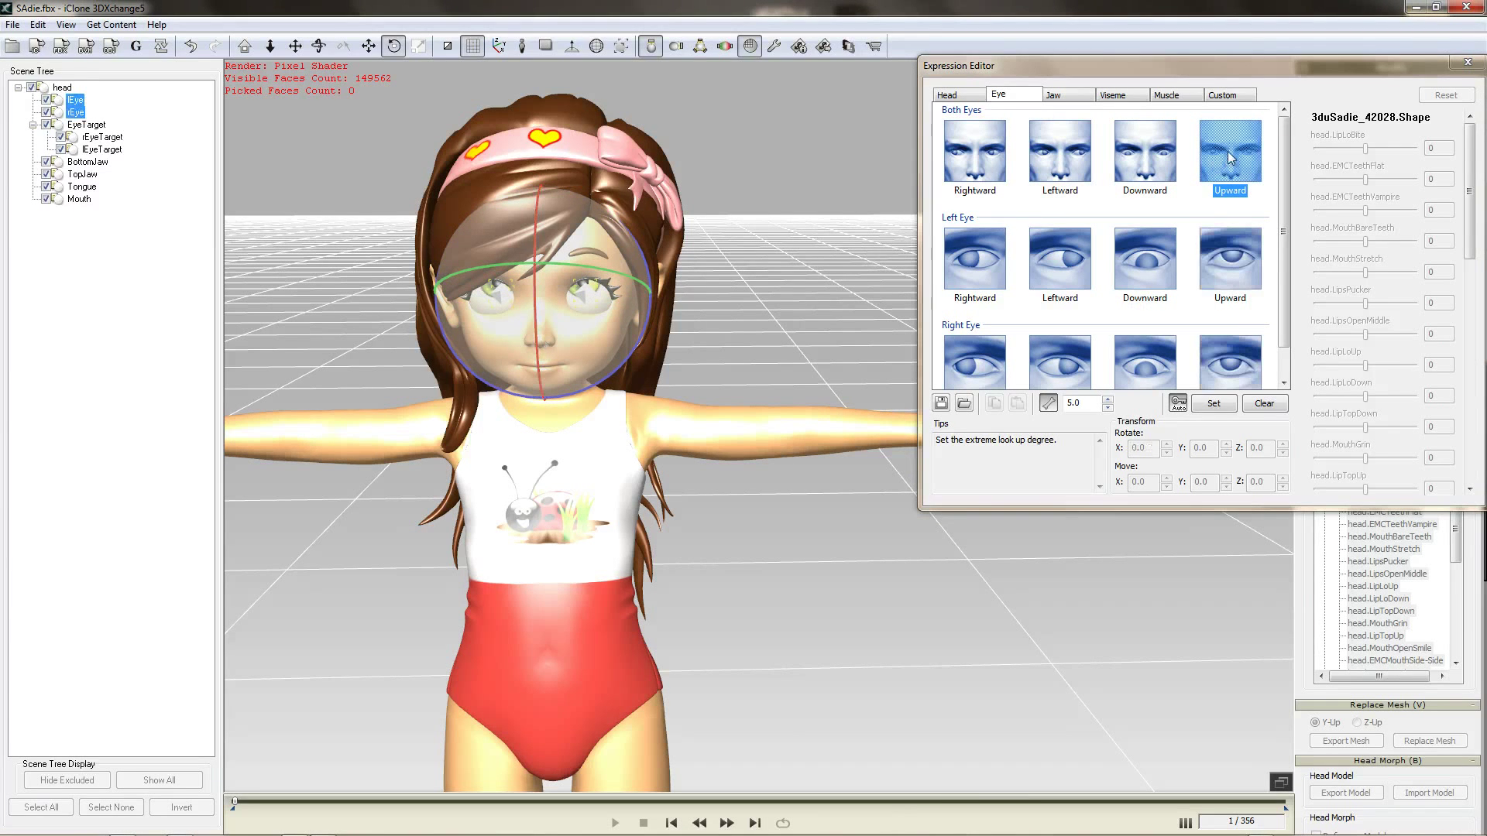
Step: Set the MouthOpen morph to 100 for the combined rotate-and-move Drop Jaw pose
click(1058, 98)
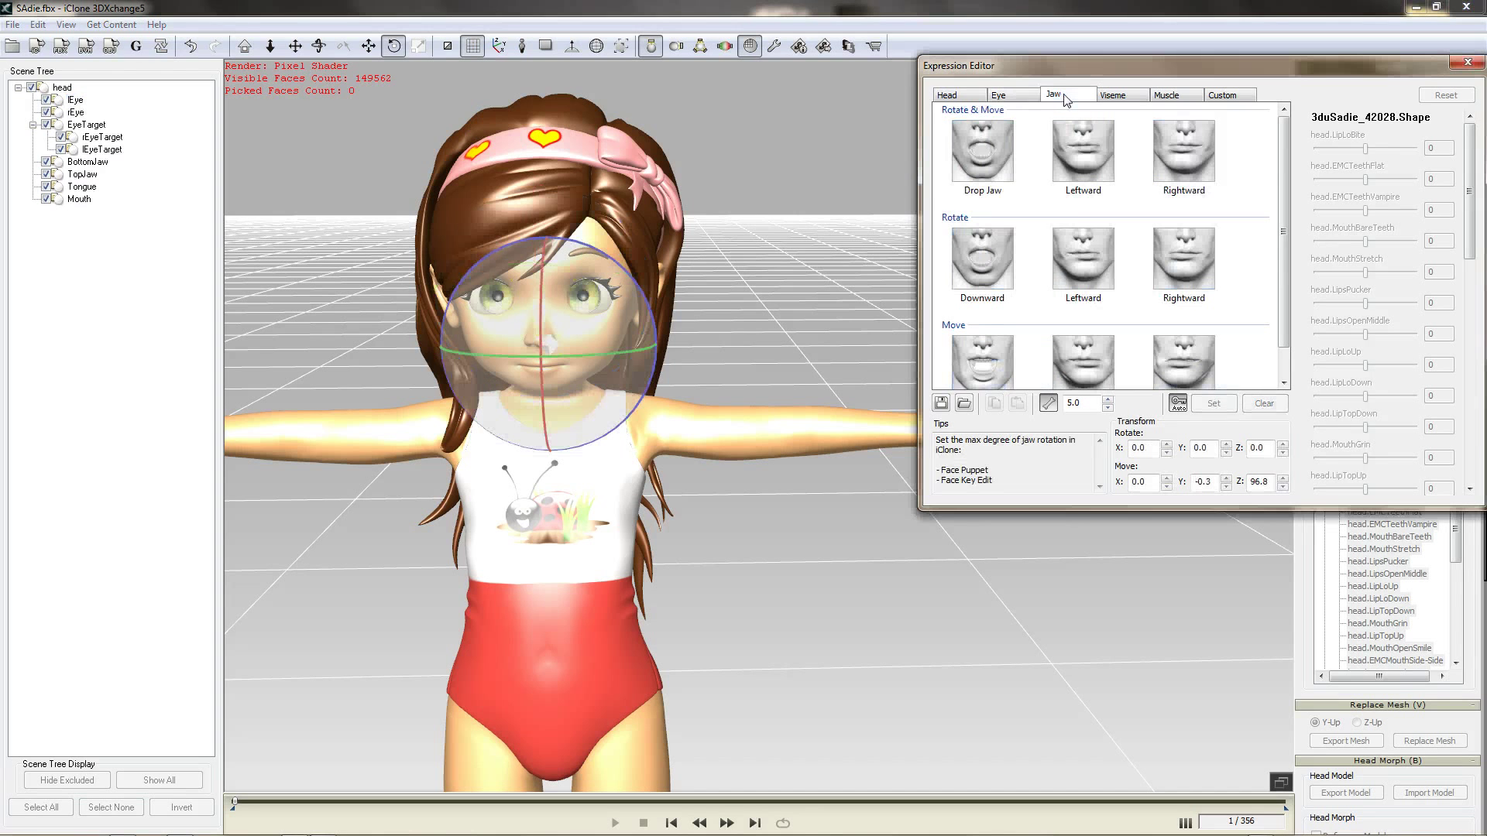
click(980, 161)
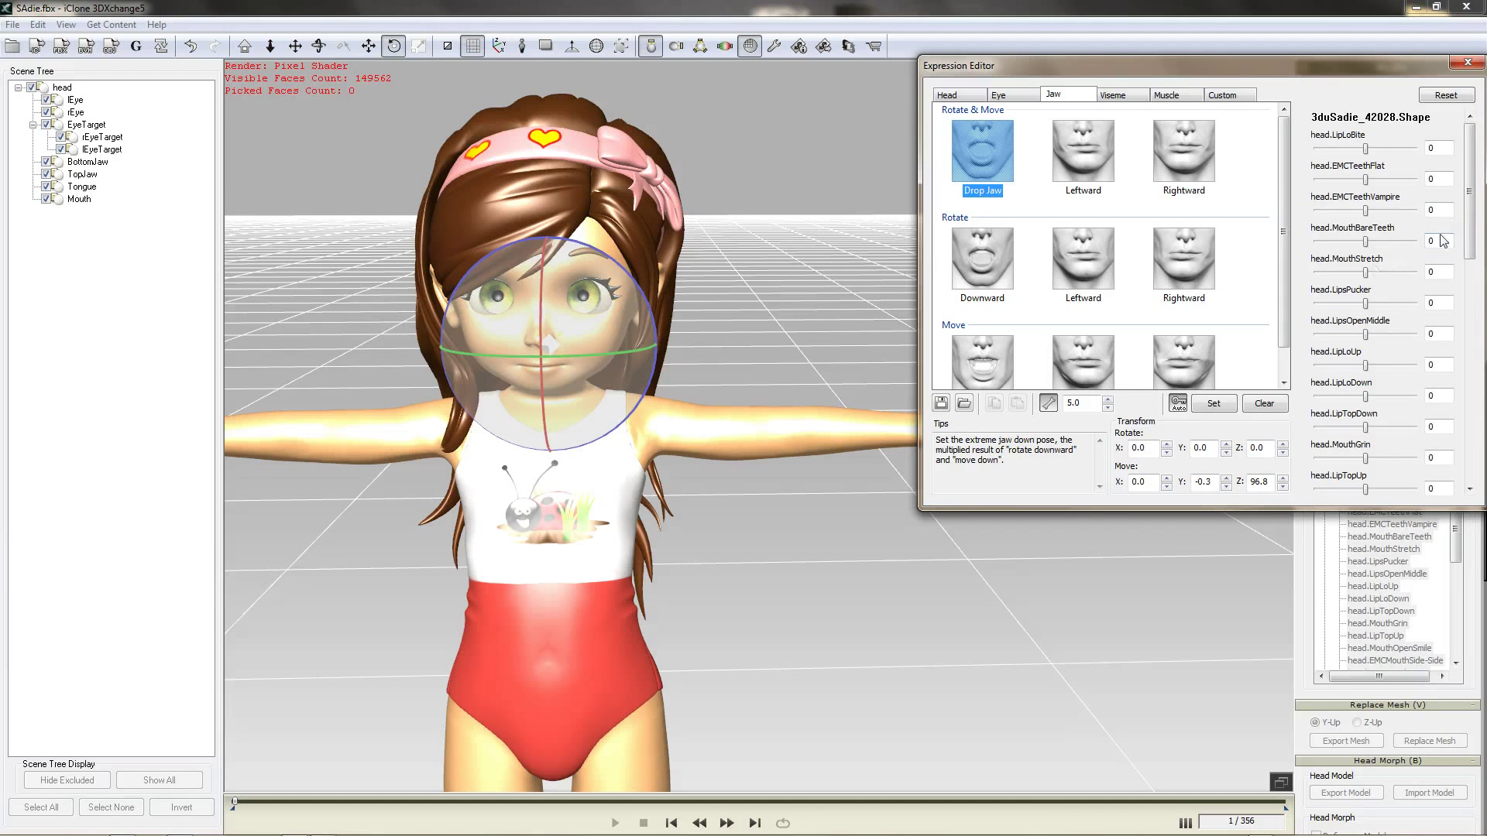
scroll(1472, 211, down, 1)
drag(1472, 212, 1461, 338)
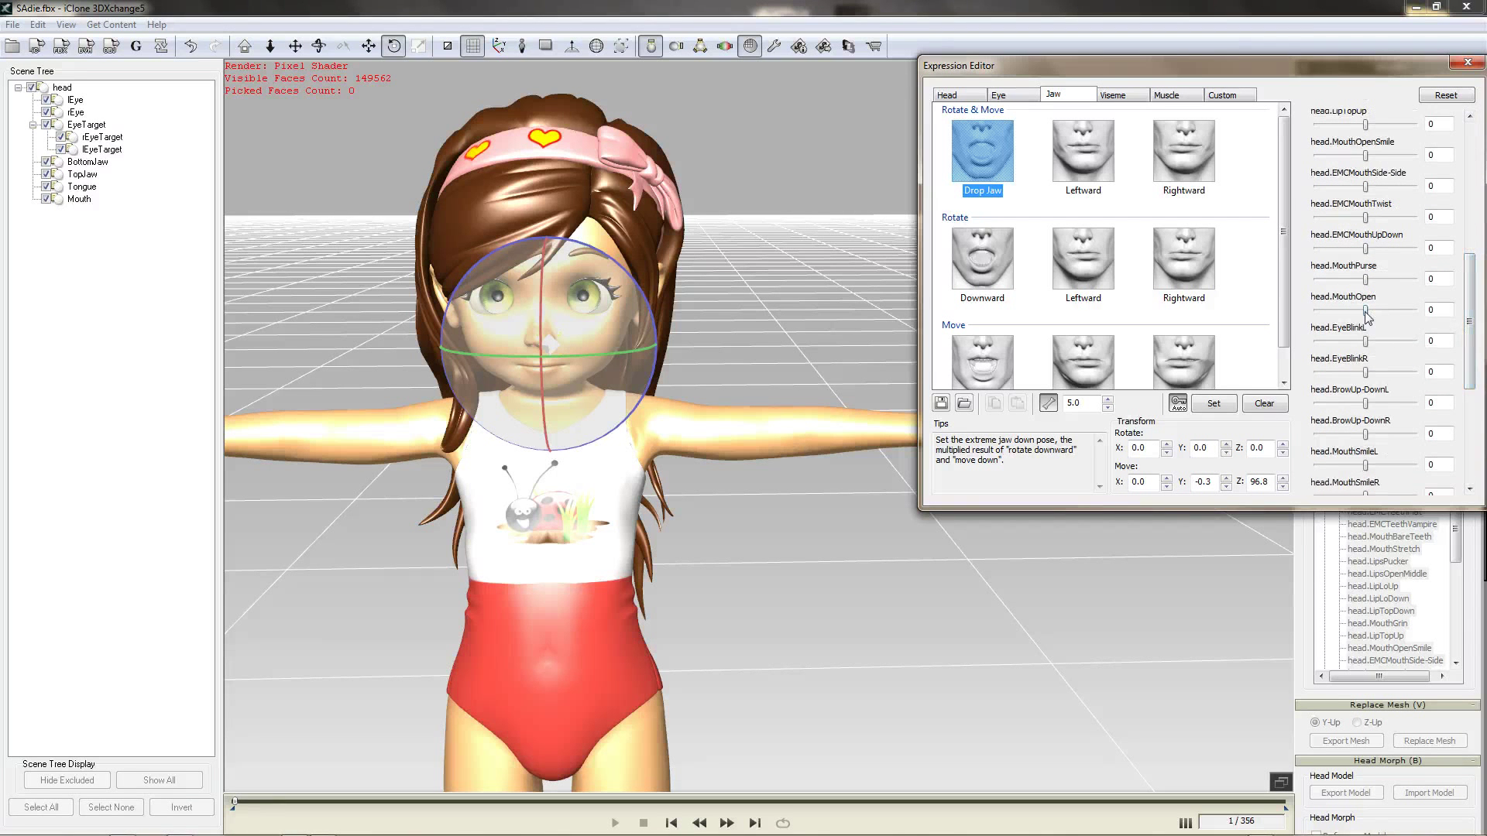
drag(1366, 311, 1458, 315)
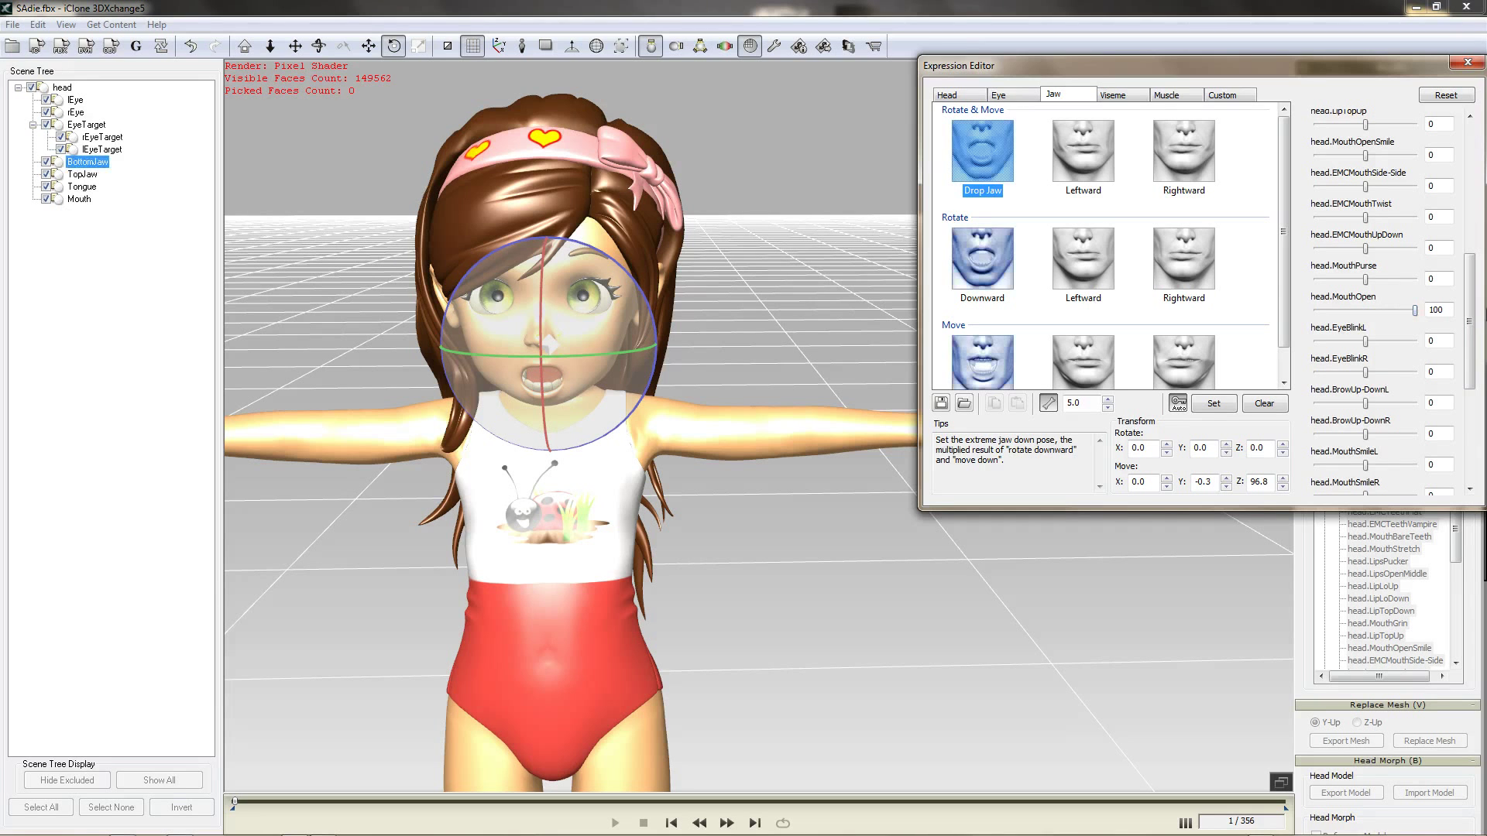
Step: Set the EMCMouthSide-Side morph to its maximum for the Leftward jaw pose and to -100 for the Rightward jaw pose
click(1074, 155)
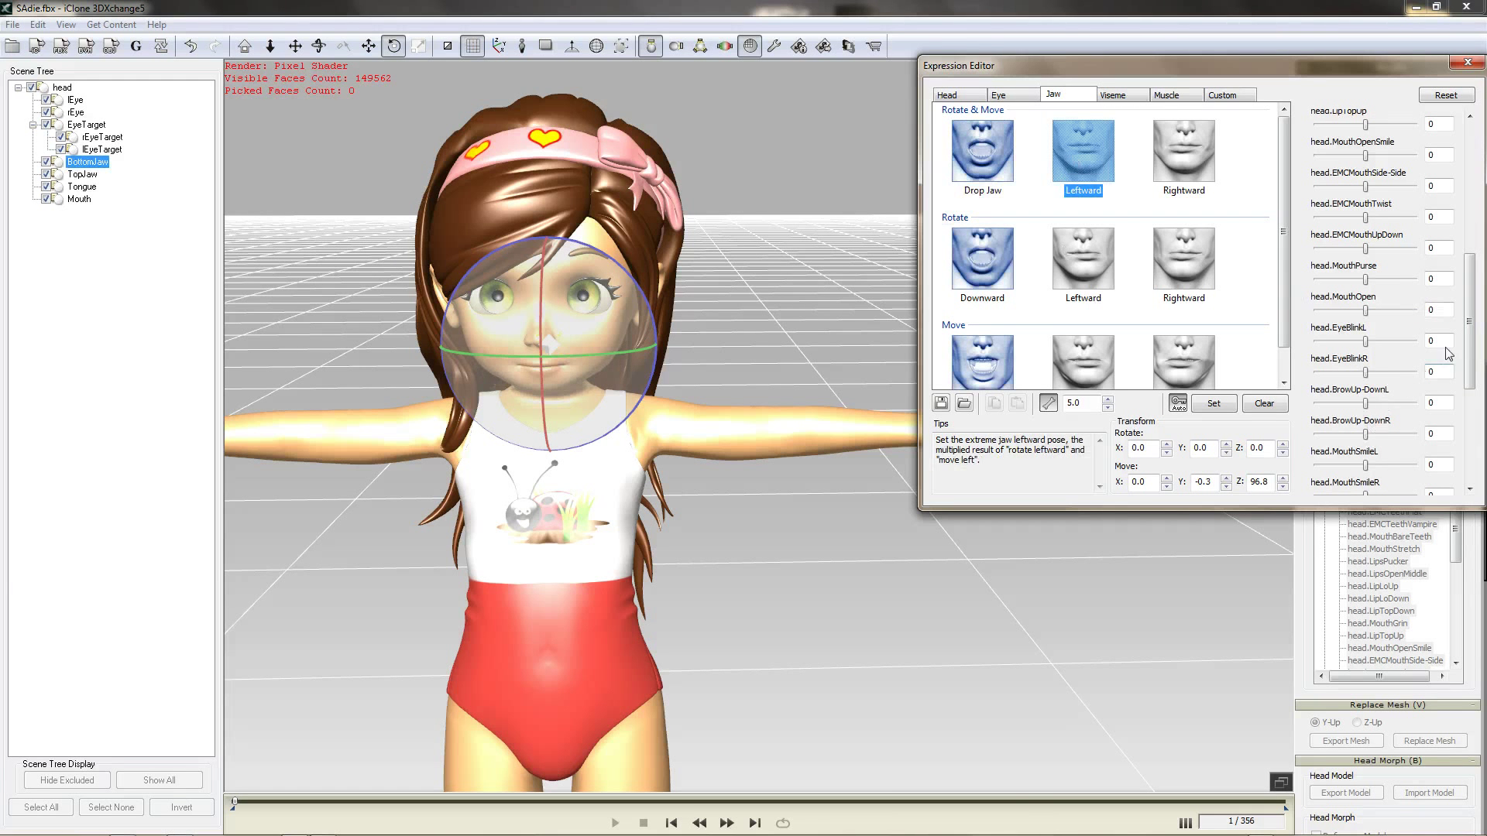
drag(1470, 333, 1478, 289)
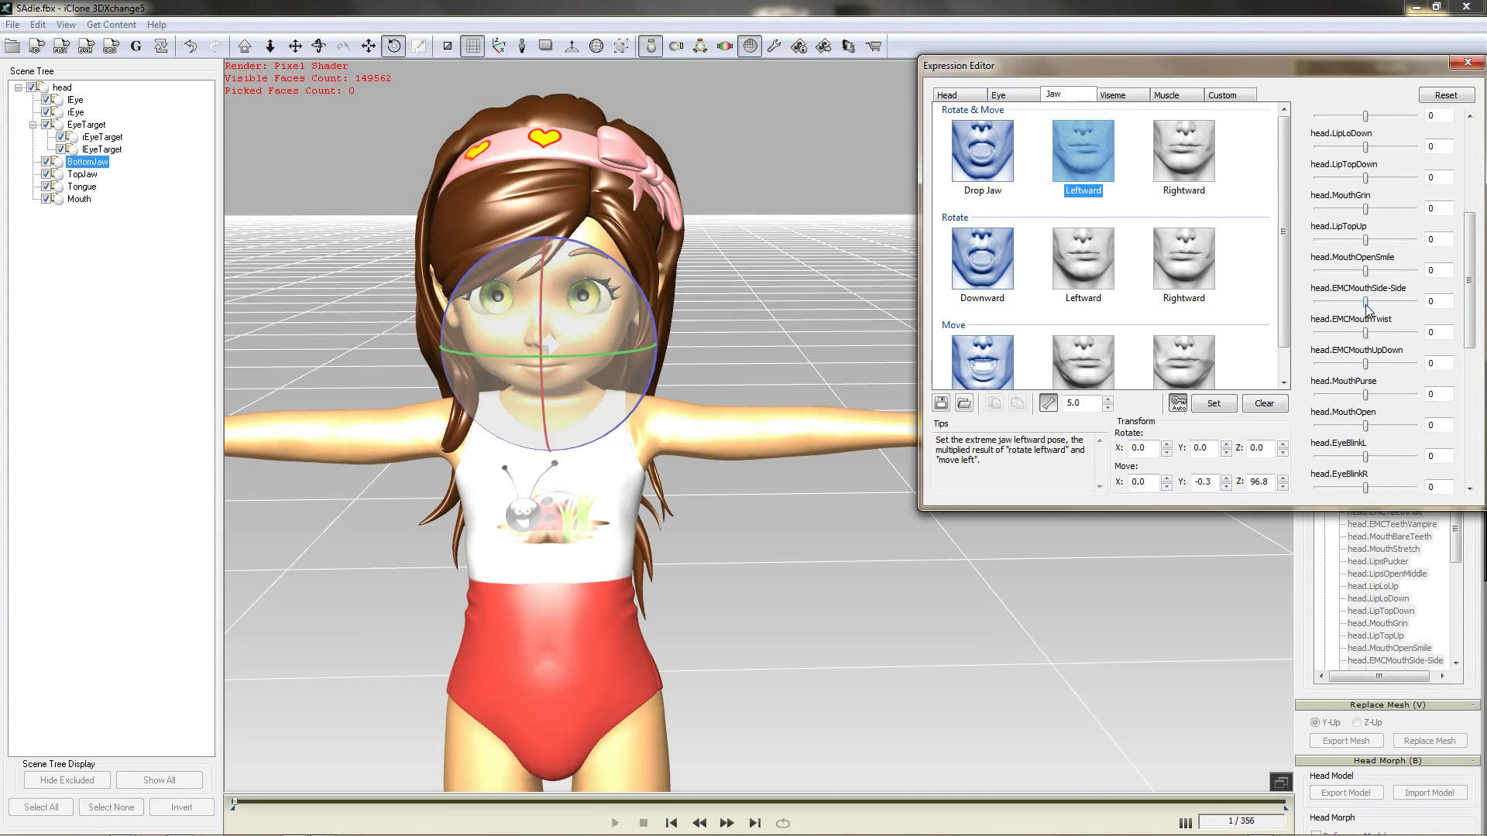
drag(1365, 302, 1415, 302)
click(1184, 163)
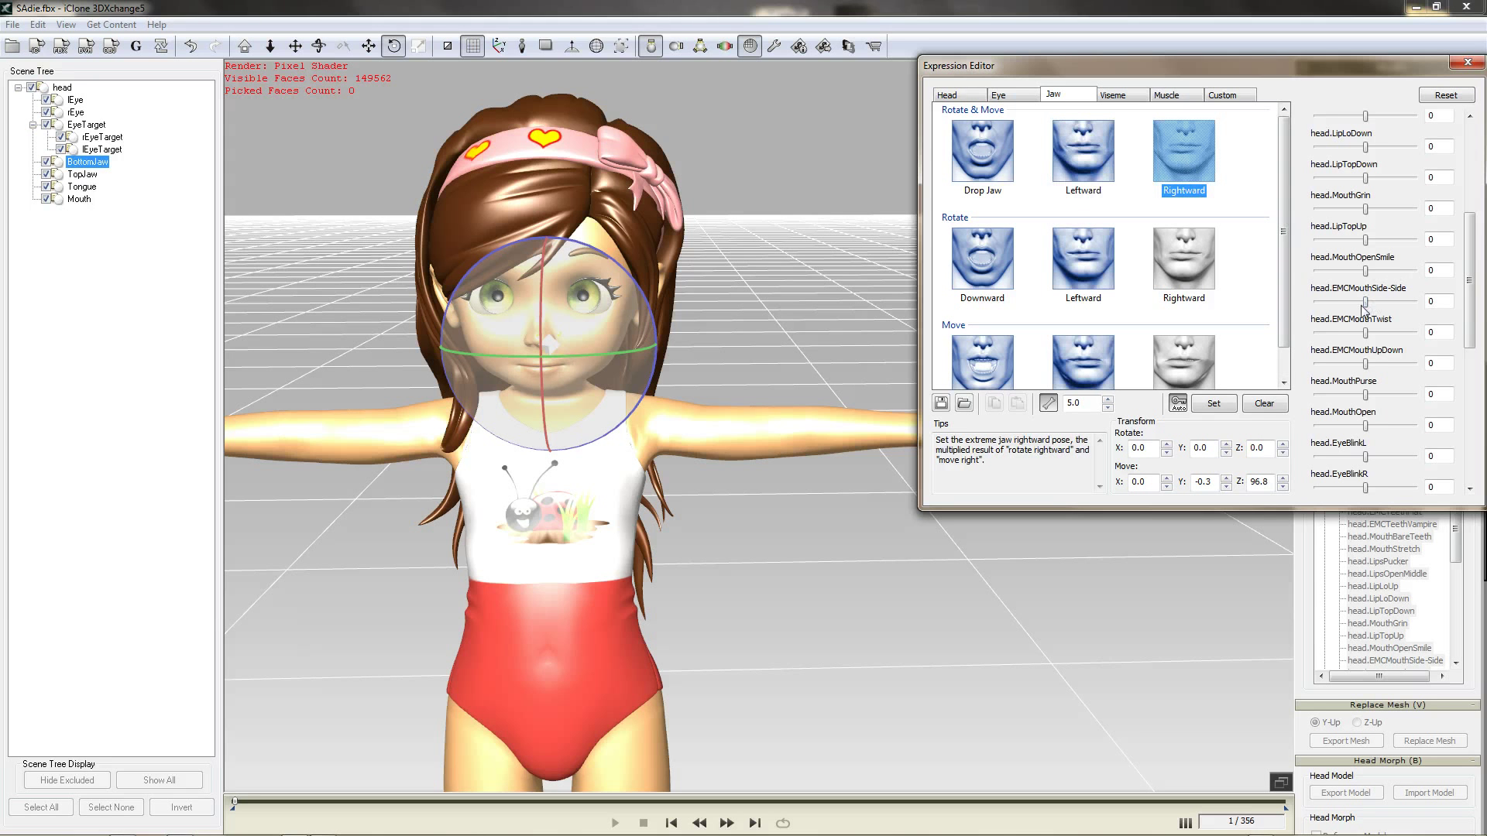
drag(1366, 302, 1292, 302)
Step: Select the Brow Raise Inner Left muscle expression for morph editing
click(1112, 96)
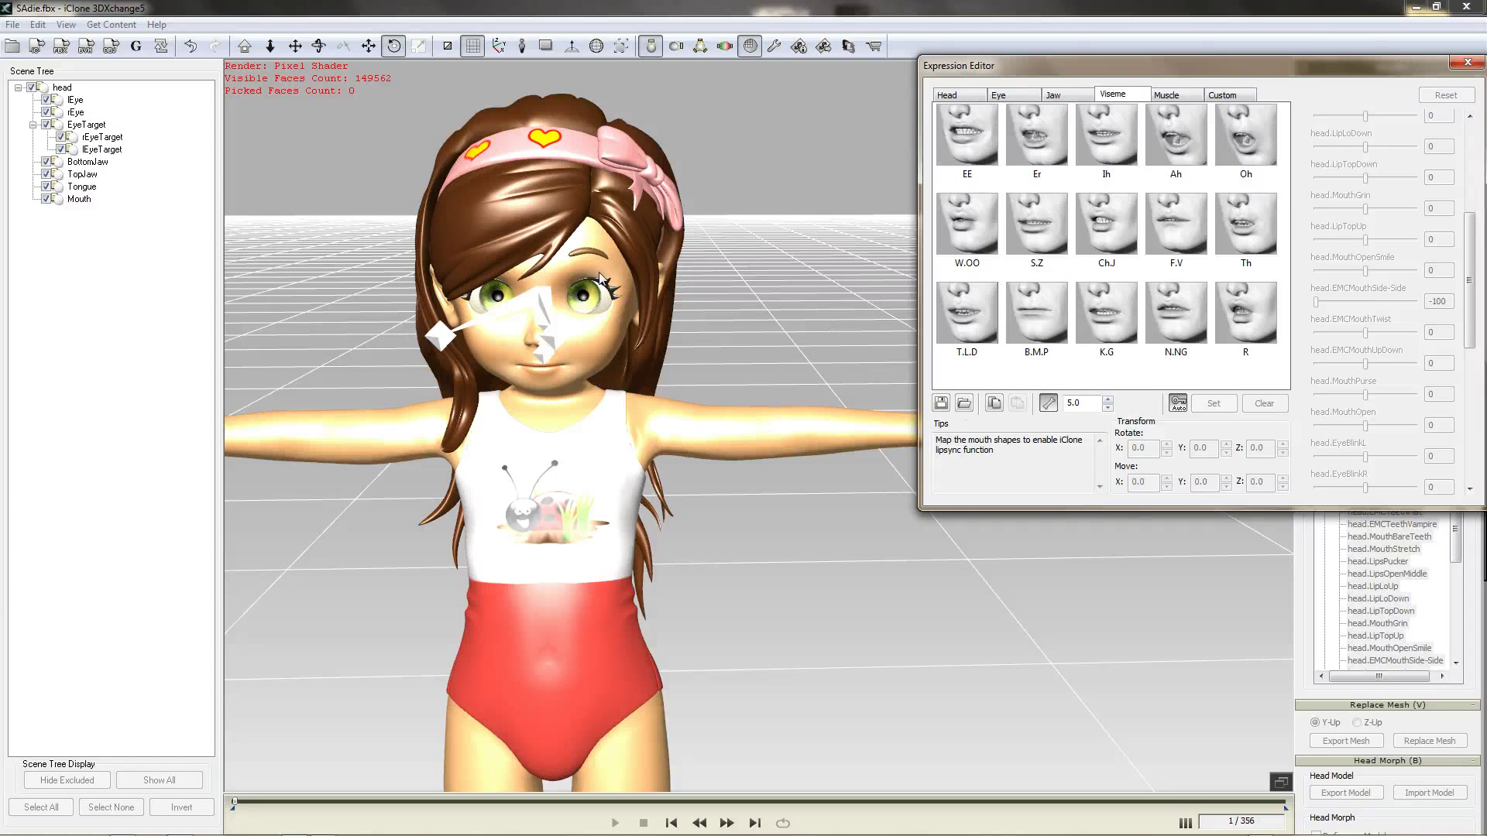
click(1179, 97)
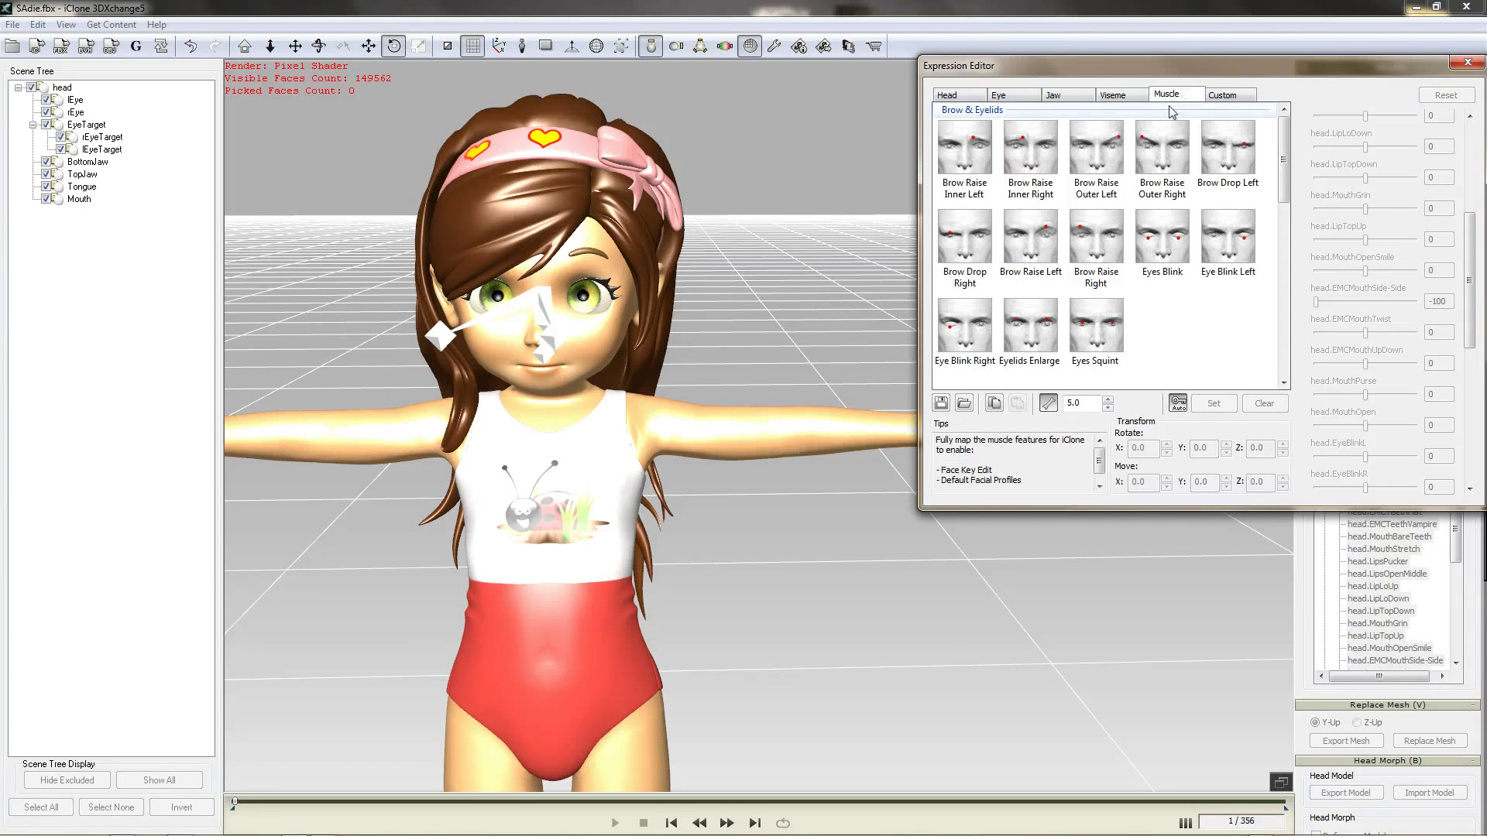
click(964, 148)
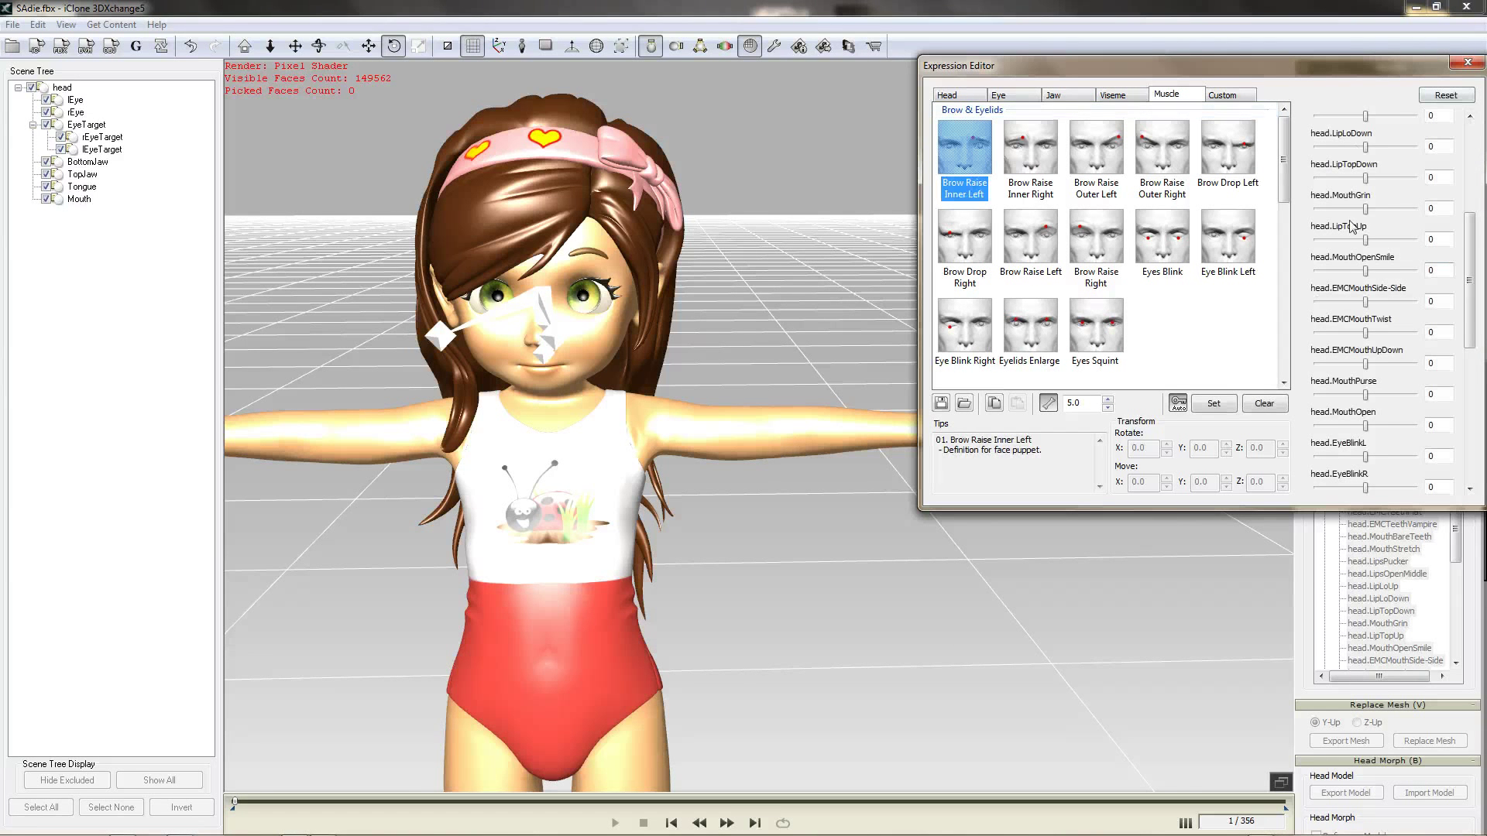
drag(1468, 307, 1469, 439)
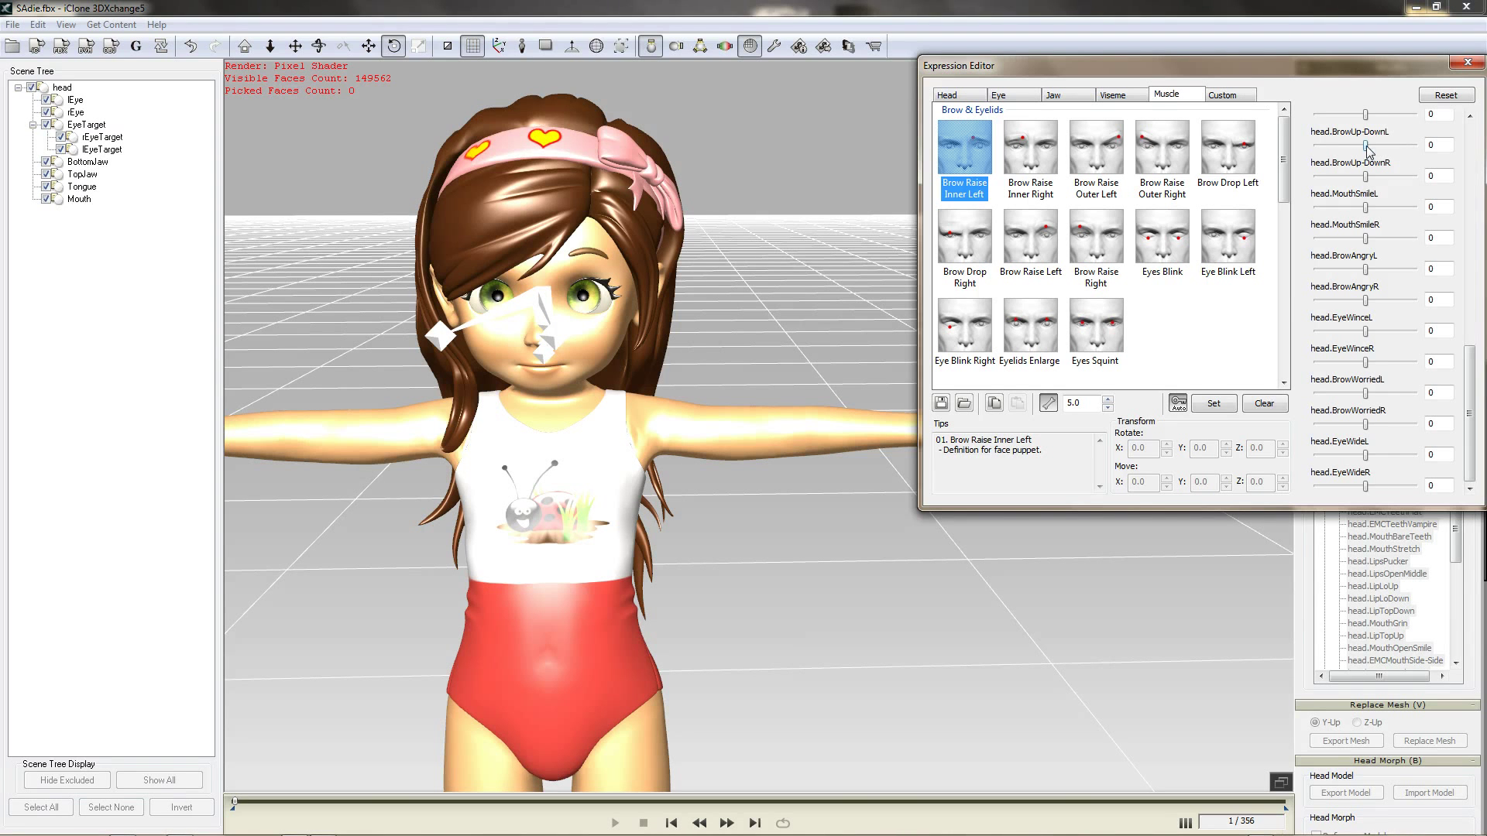
drag(1366, 146, 1435, 145)
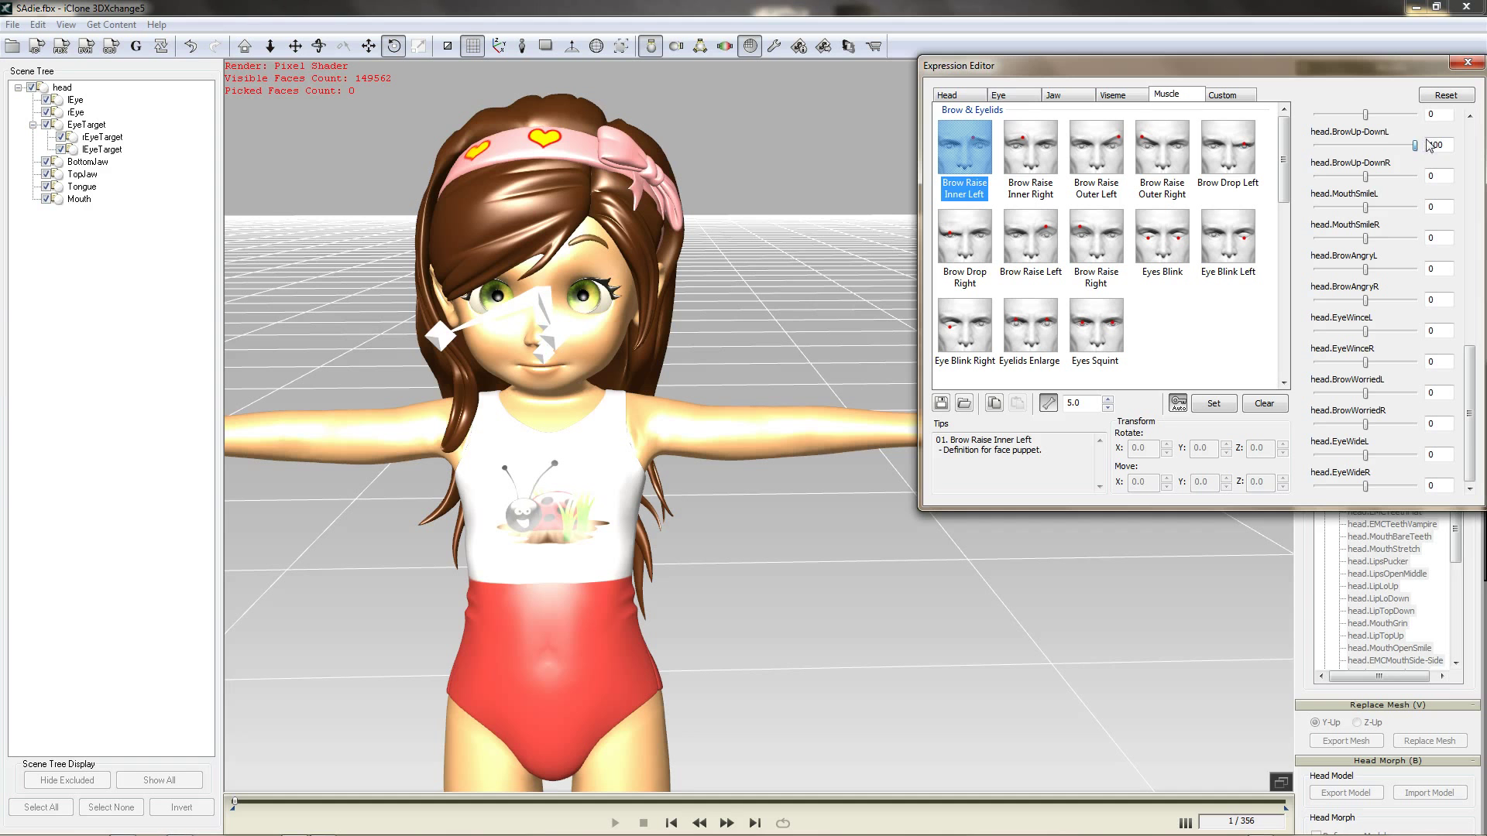
drag(1429, 146, 1383, 150)
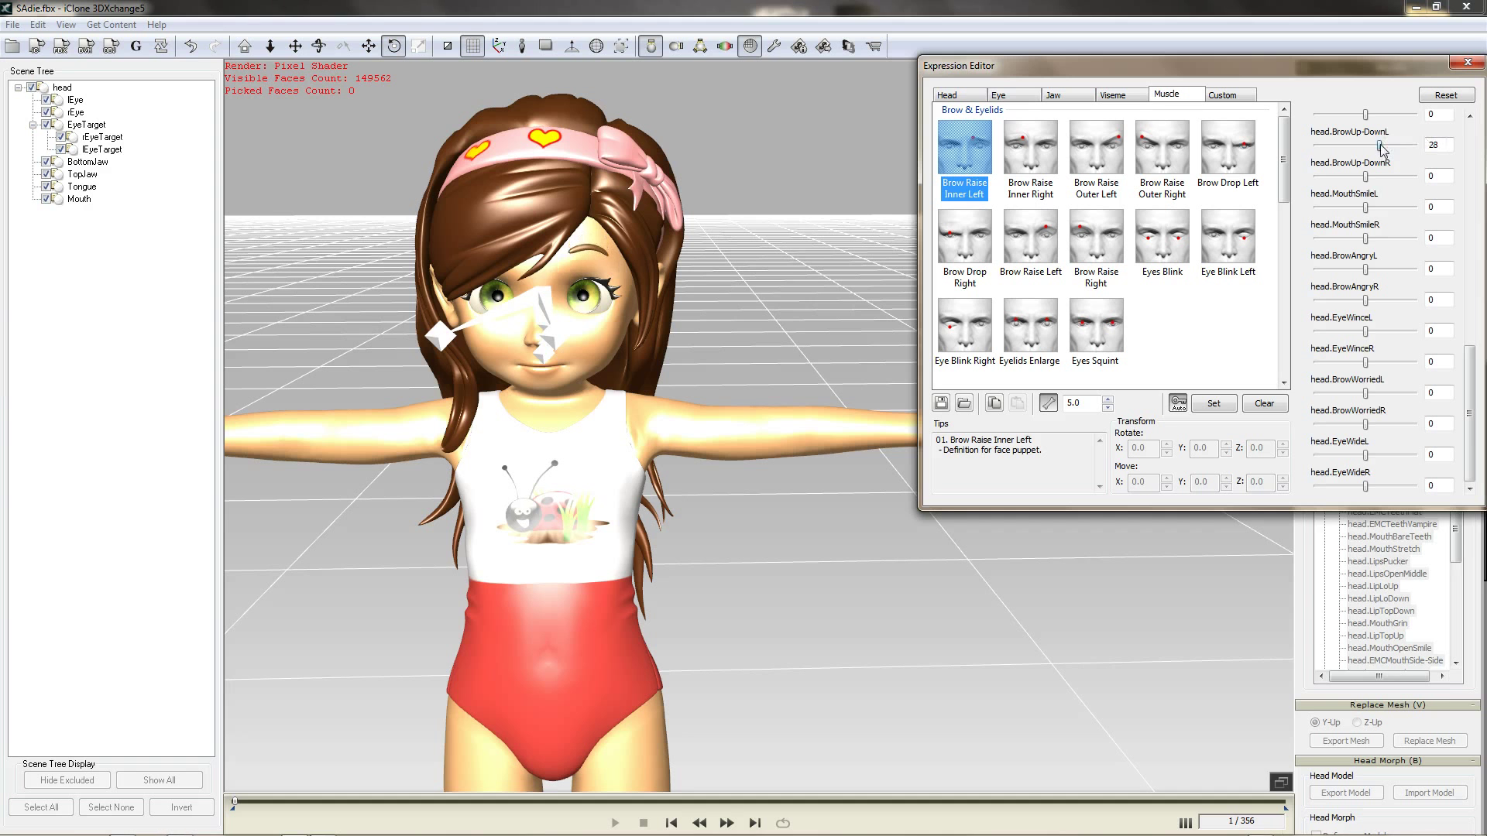
double_click(1448, 144)
key(Return)
Step: Set BrowWorriedL to 100 for Brow Raise Inner Left and BrowWorriedR to 100 for Brow Raise Inner Right
drag(1368, 397, 1424, 396)
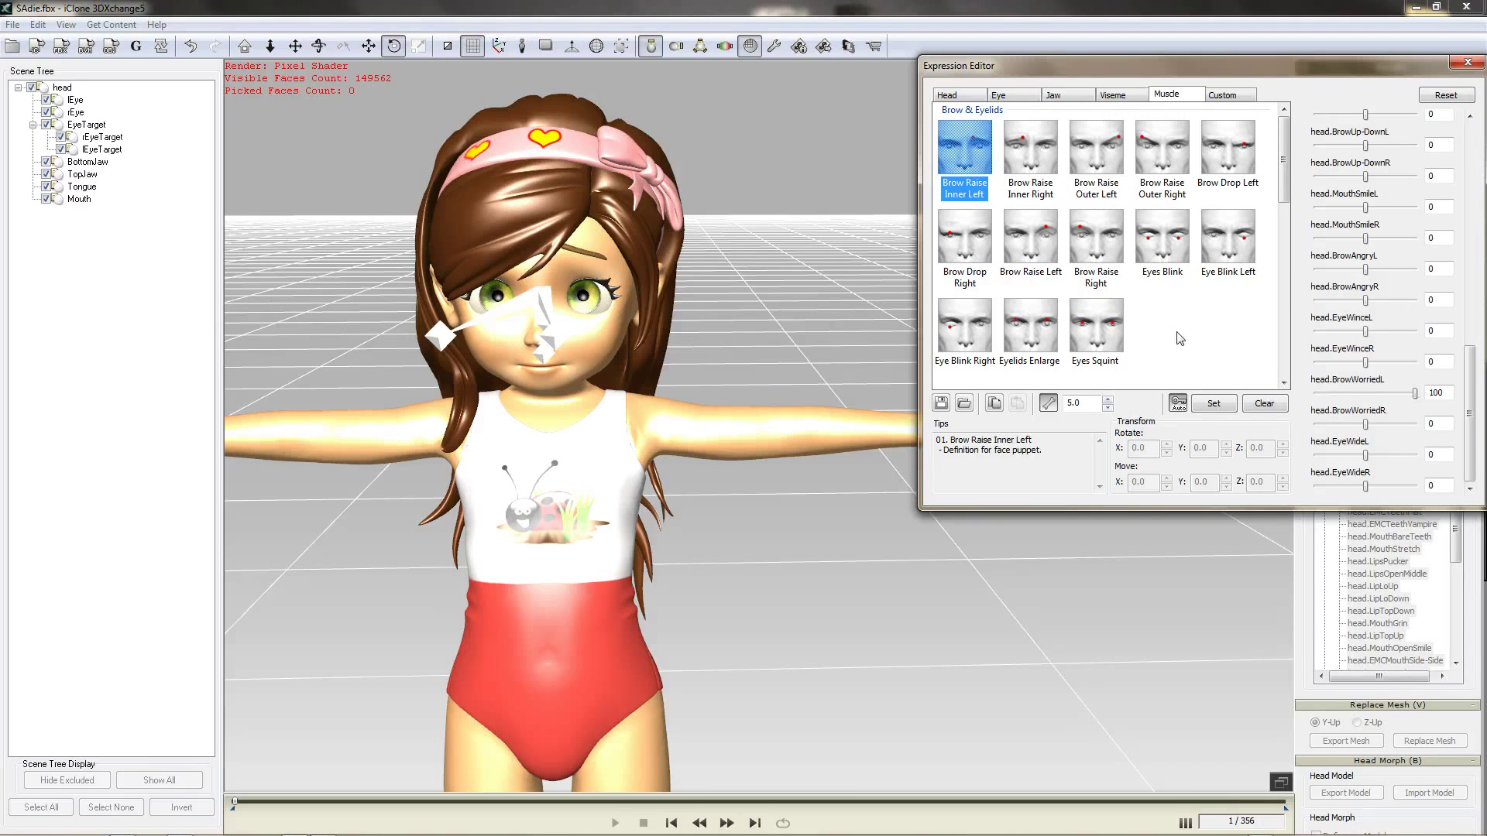
click(1030, 147)
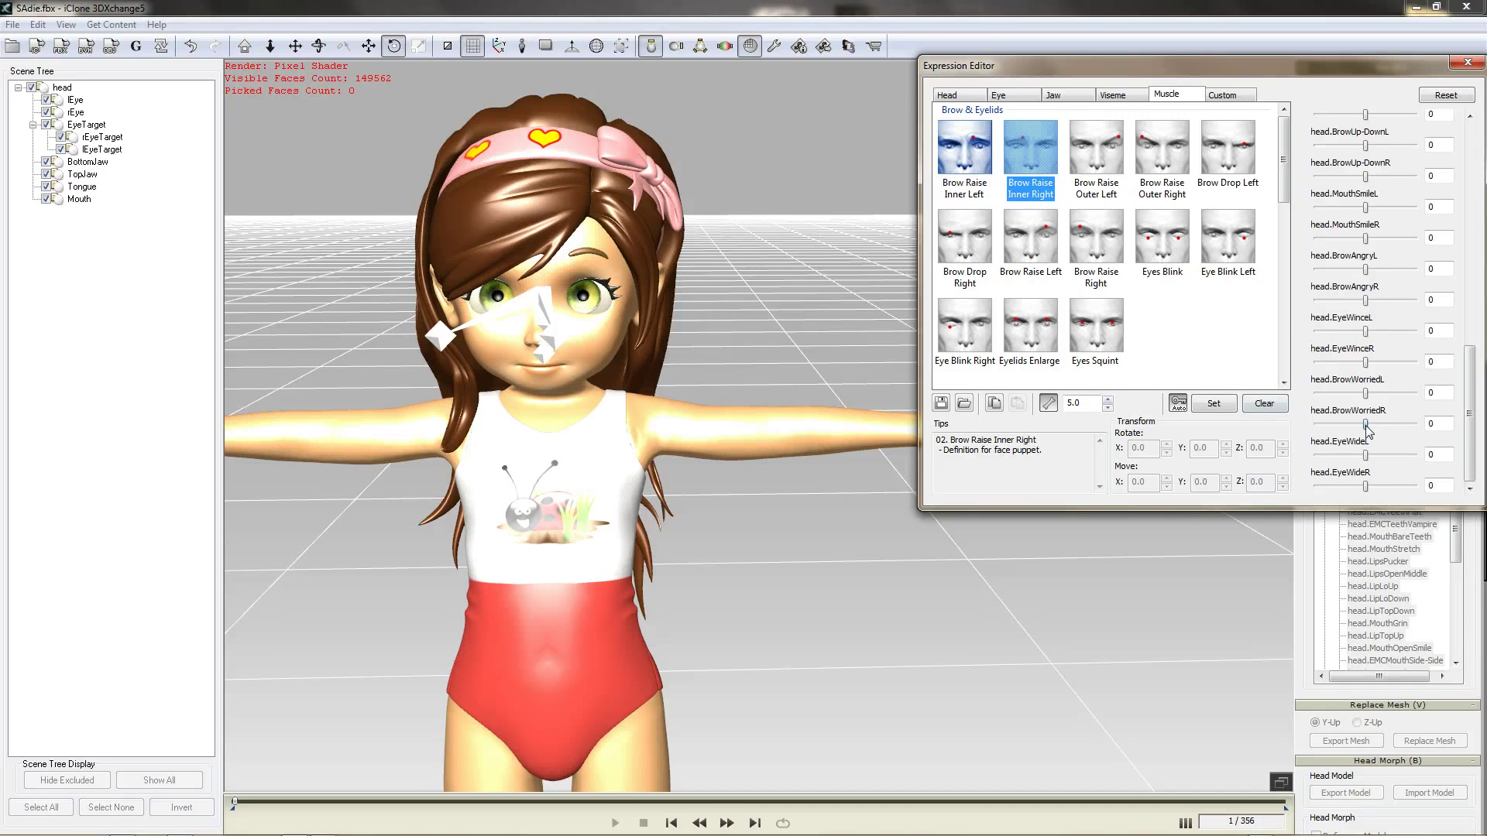
drag(1366, 425, 1445, 434)
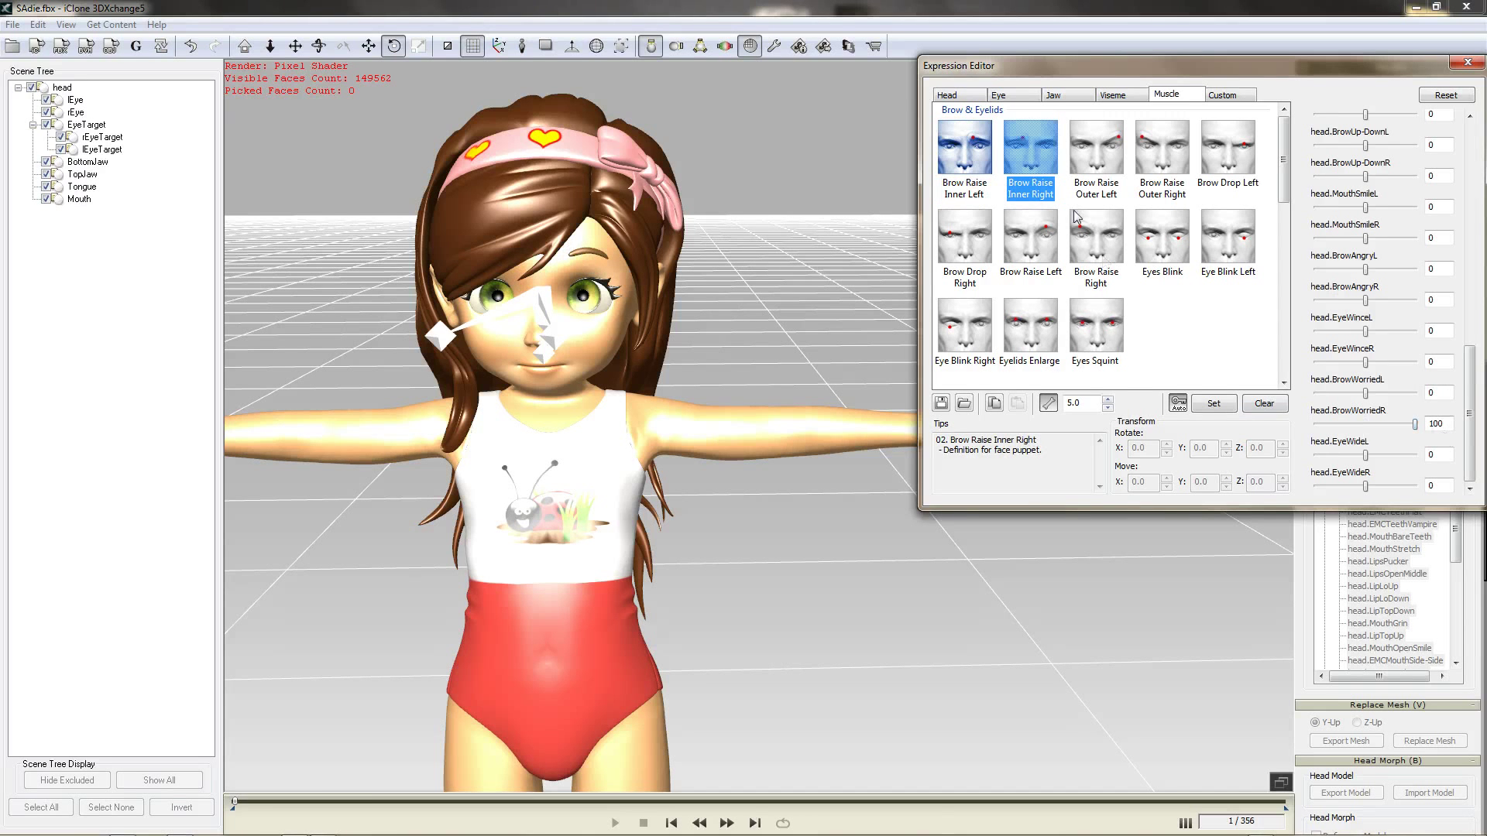
Step: Set BrowAngryL to 100 for Brow Raise Outer Left and BrowAngryR to its maximum for Brow Raise Outer Right
click(1095, 152)
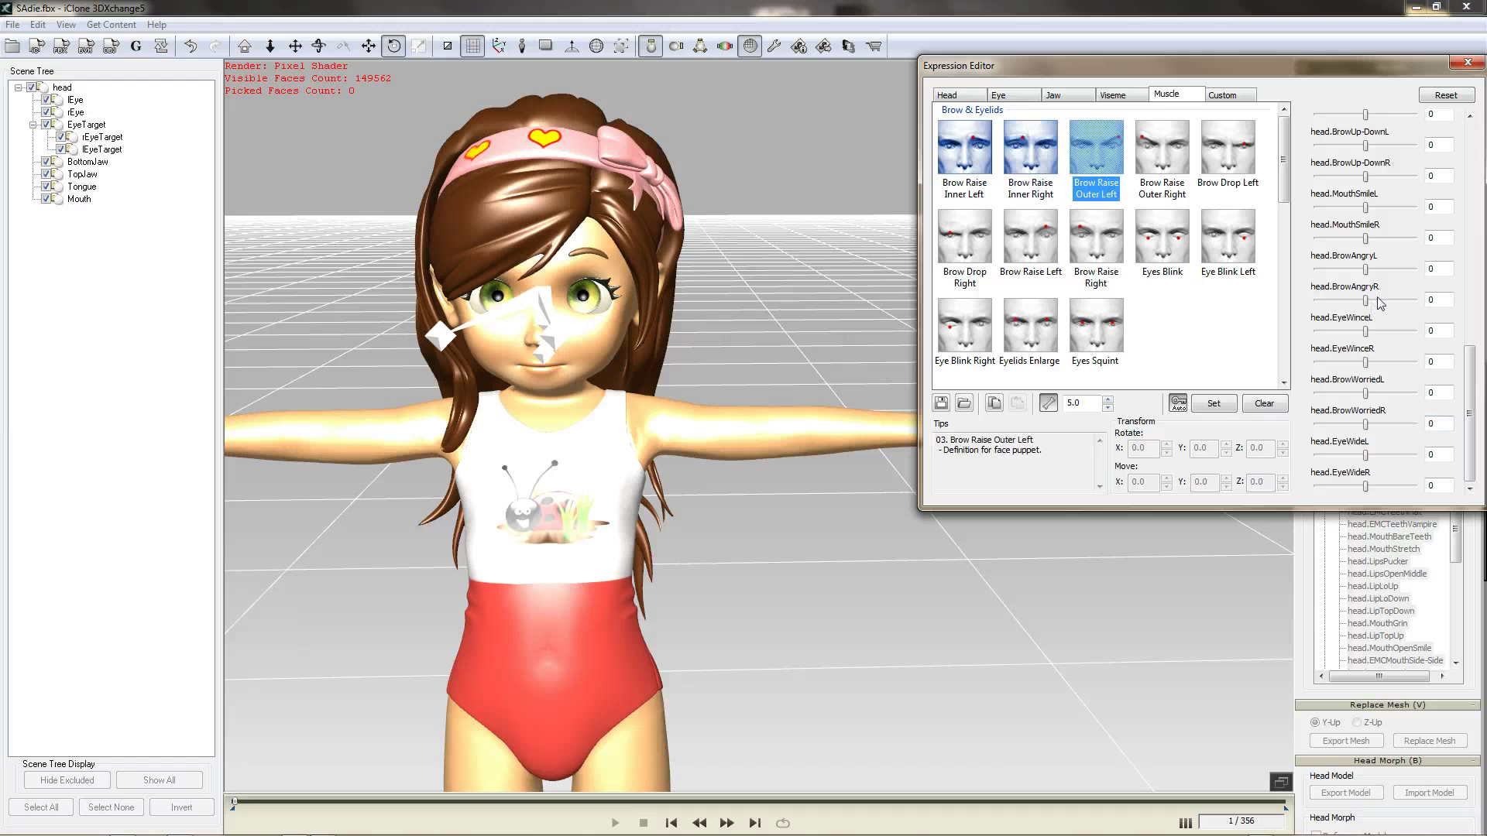
drag(1365, 271, 1442, 279)
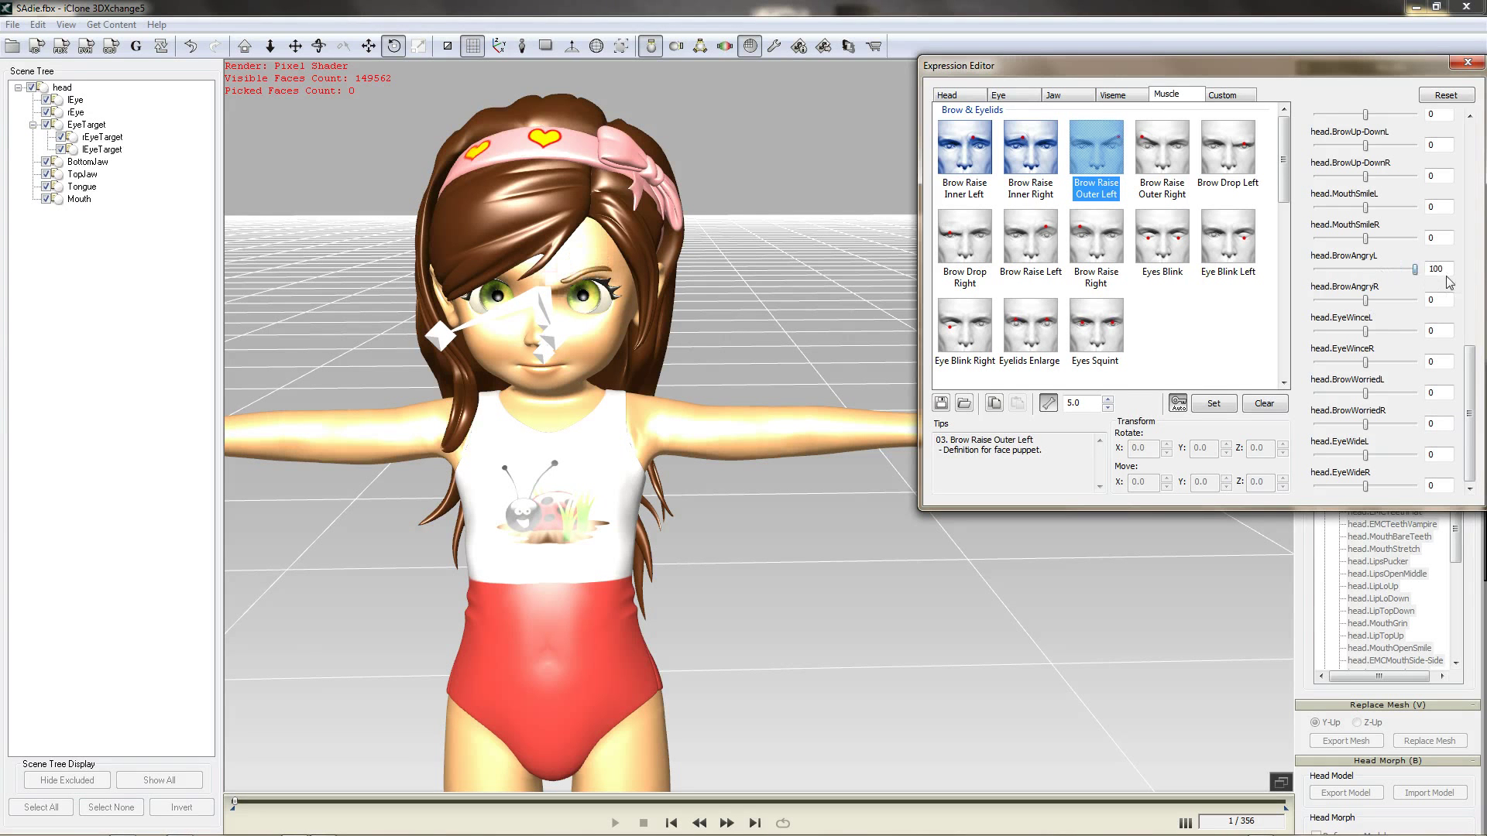
click(1156, 157)
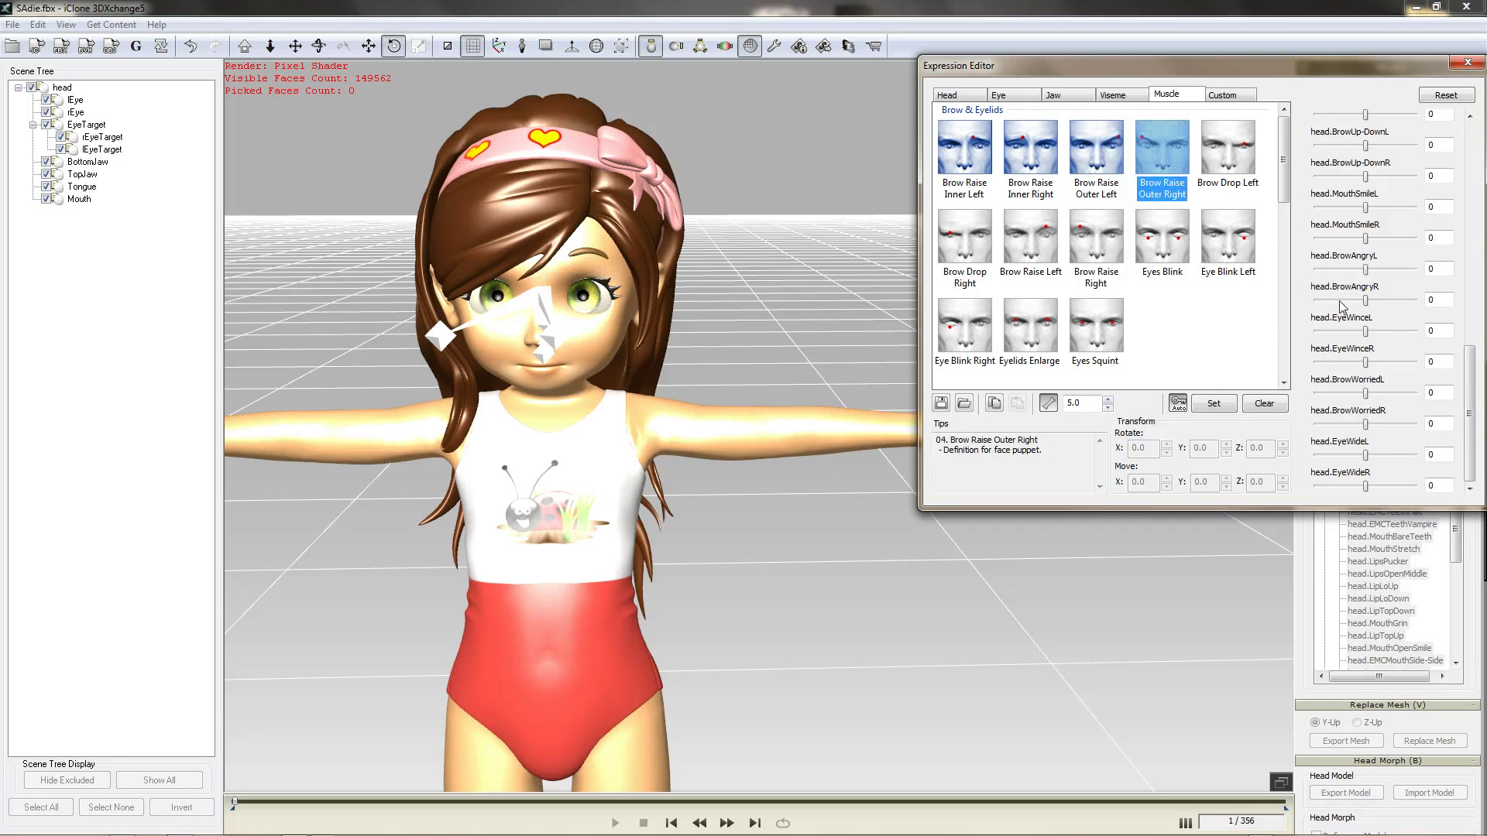
drag(1366, 301, 1415, 301)
Step: Set BrowUp-DownL to -100 for Brow Drop Left and BrowUp-DownR to -100 for Brow Drop Right
click(1226, 156)
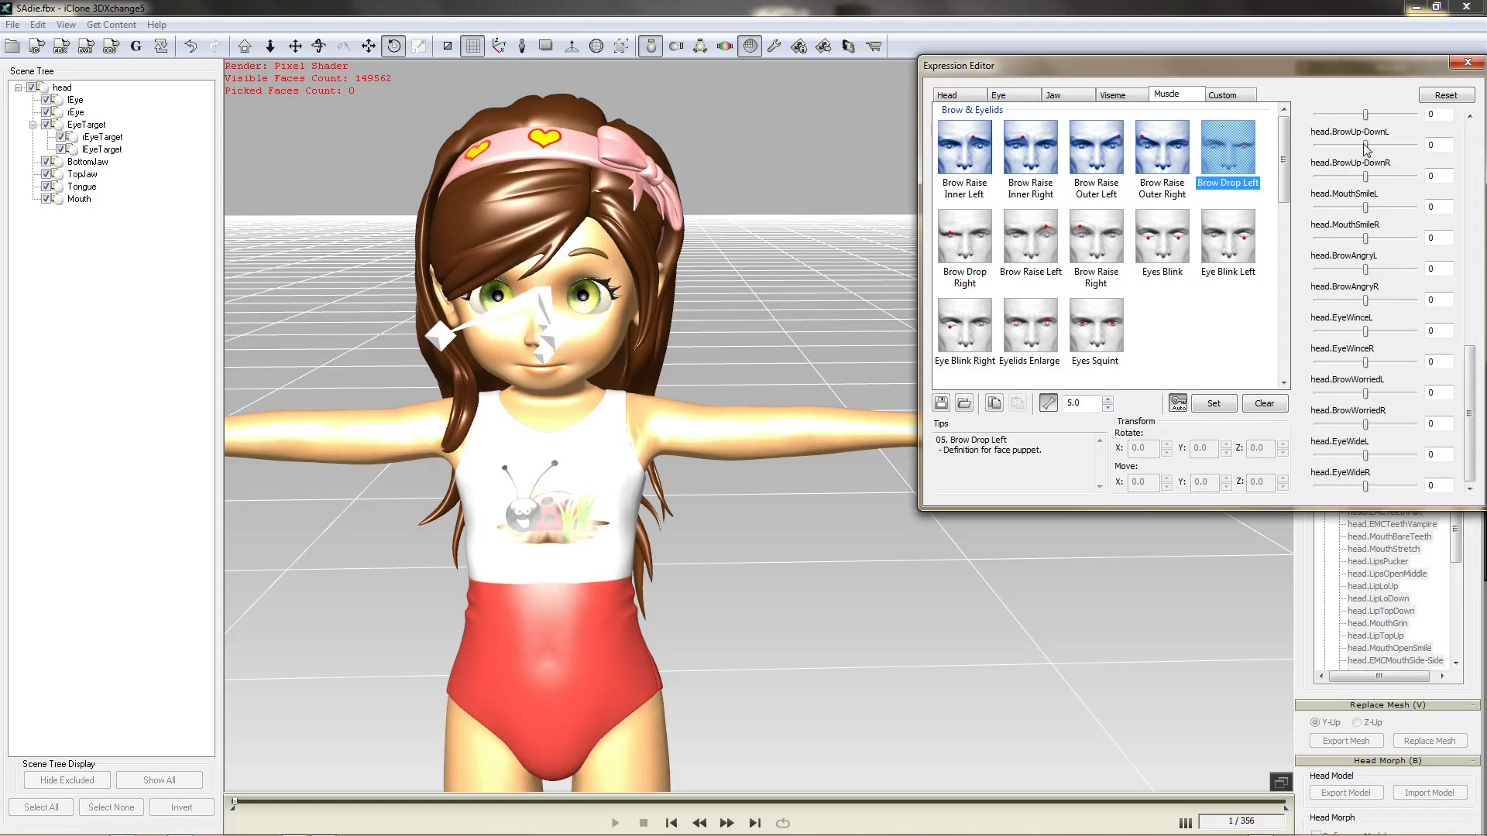
drag(1366, 146, 1231, 185)
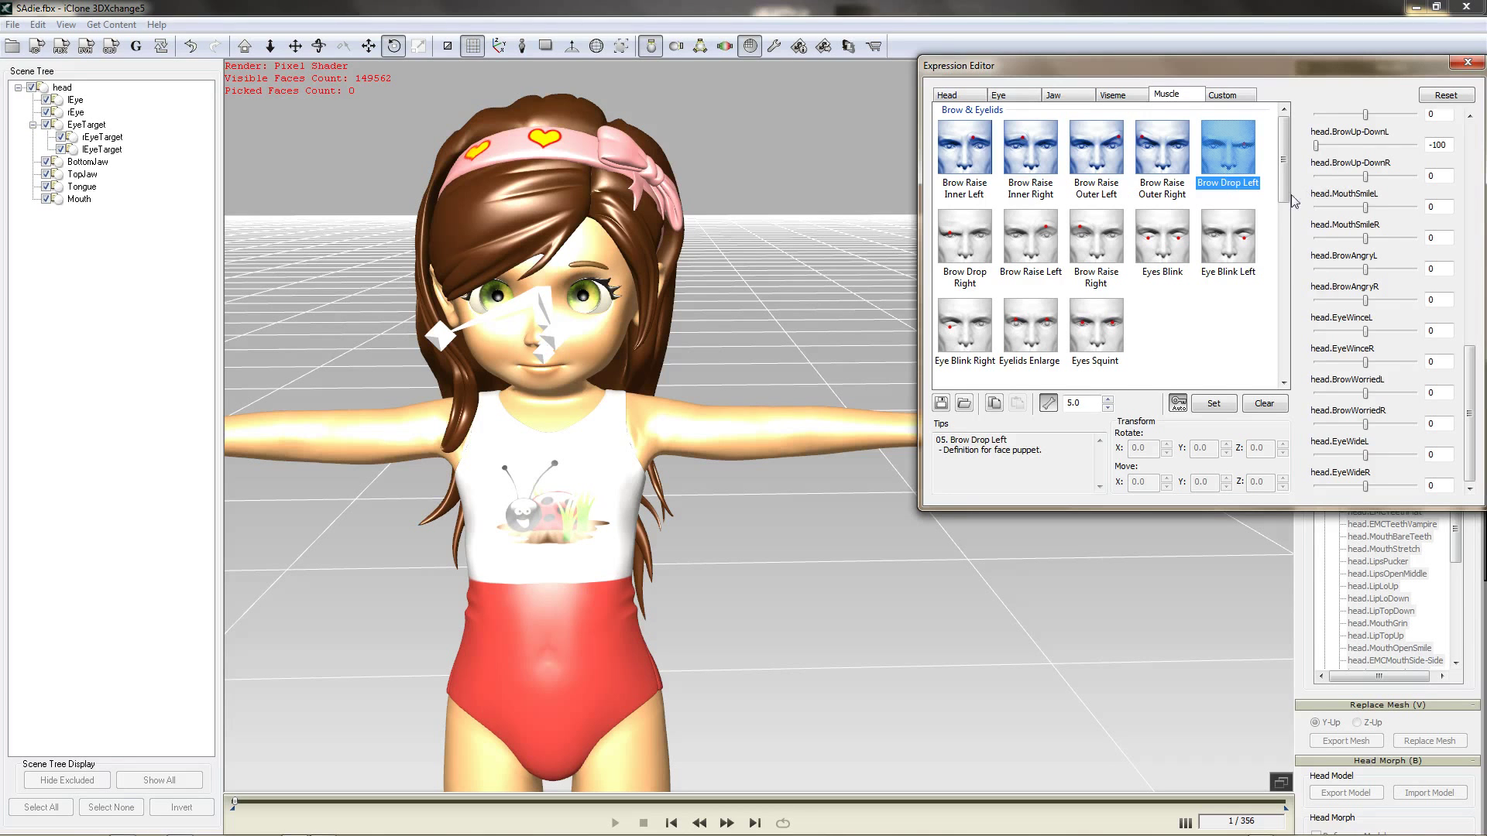
click(972, 255)
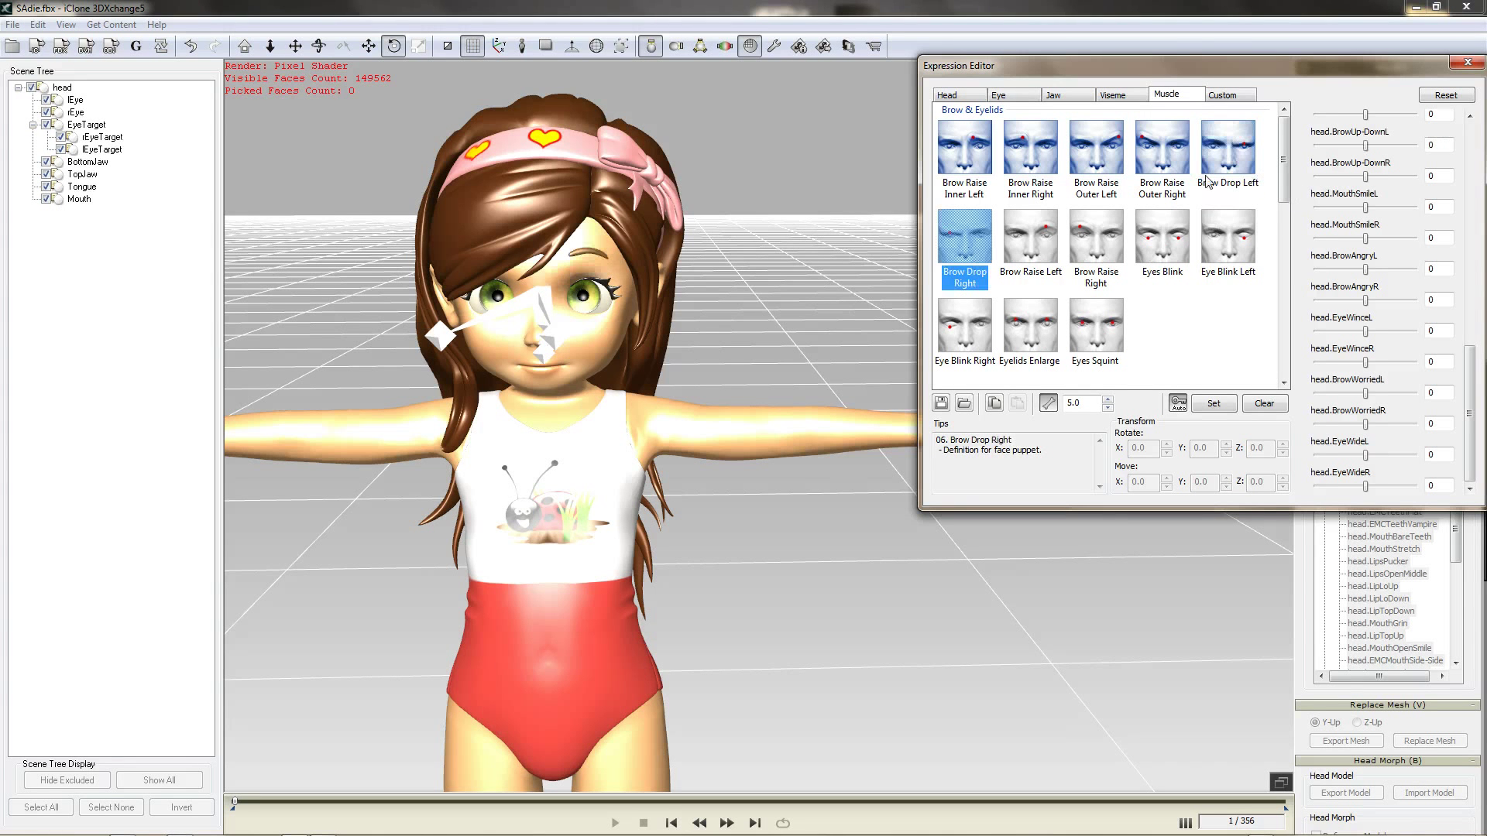
drag(1366, 176, 1102, 223)
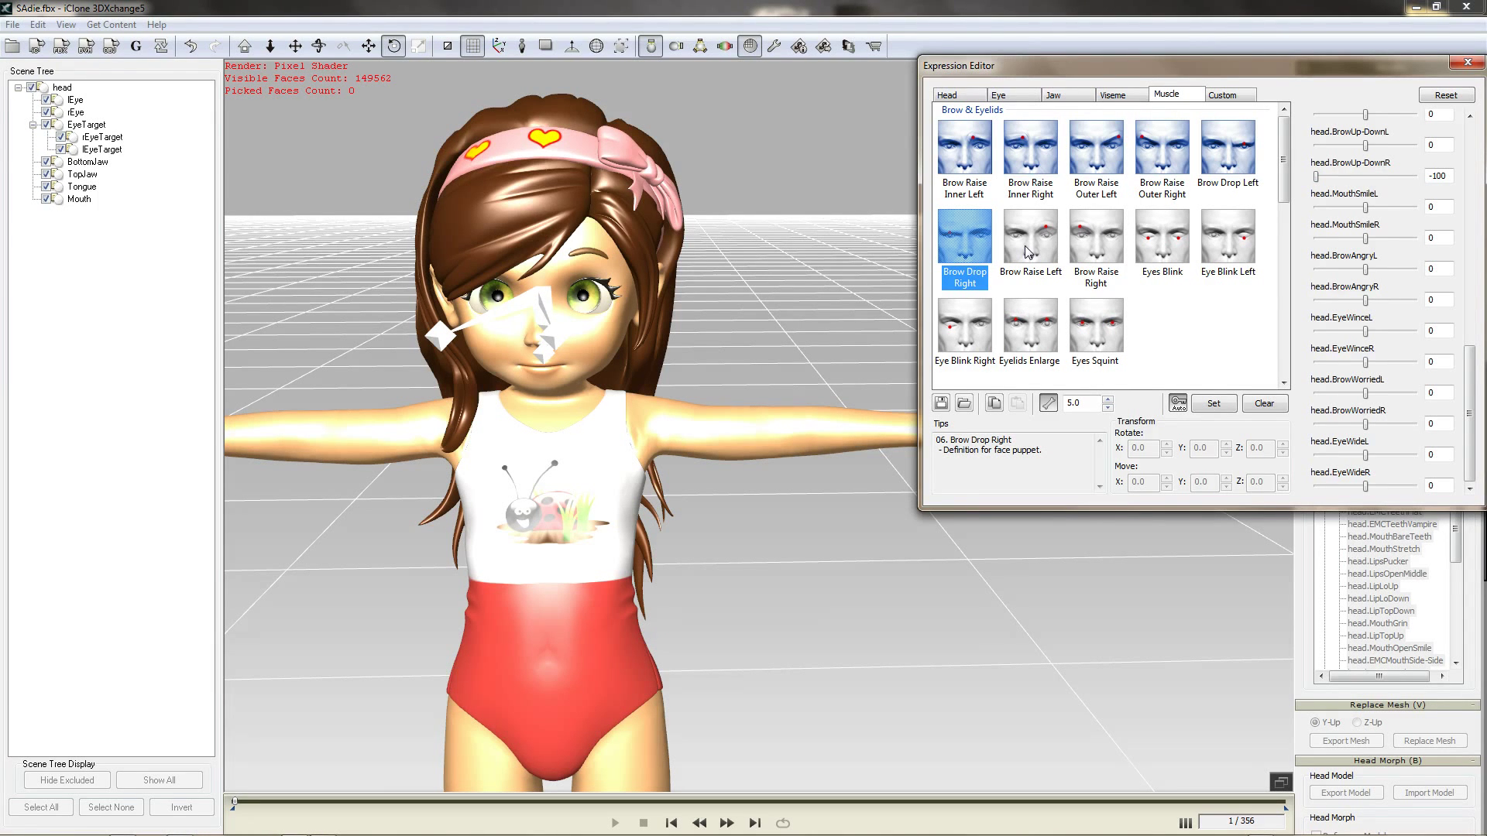
Step: Set EyeBlinkL and EyeBlinkR to 100 for Eyes Blink, and EyeBlinkL to 100 for Eye Blink Left
click(1162, 247)
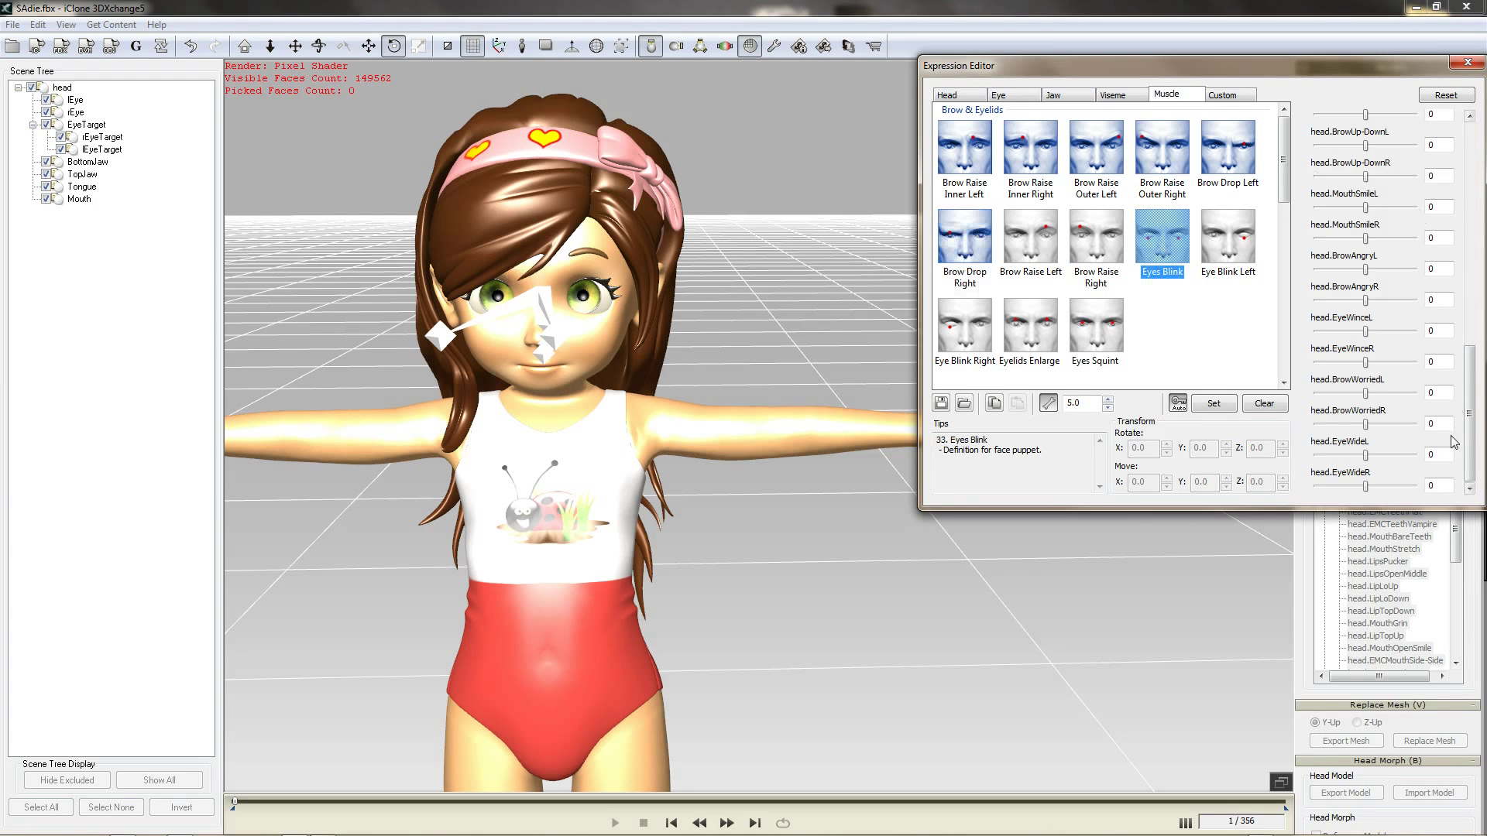
drag(1475, 423, 1471, 351)
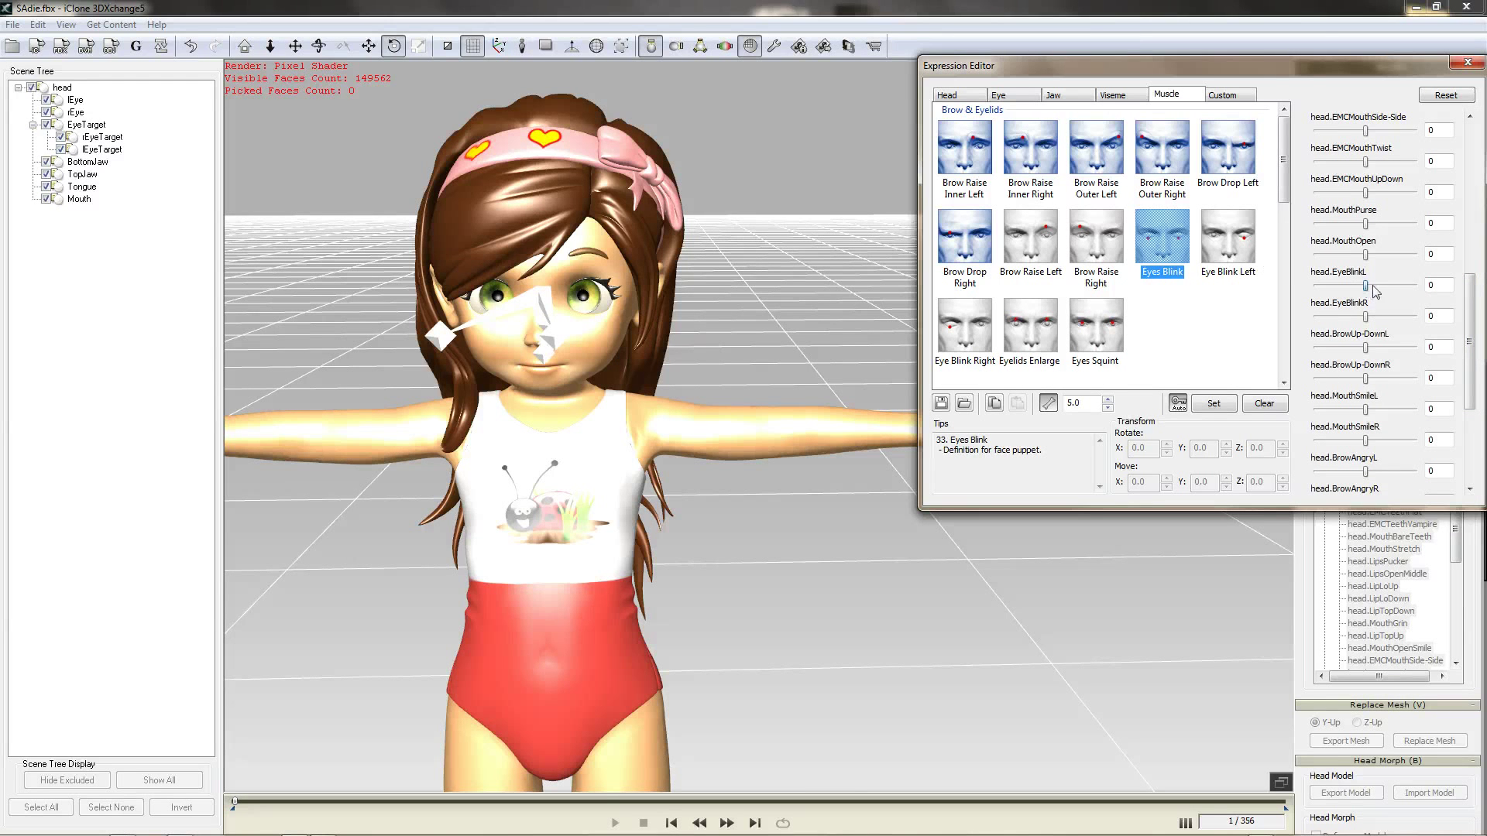
drag(1372, 285, 1416, 316)
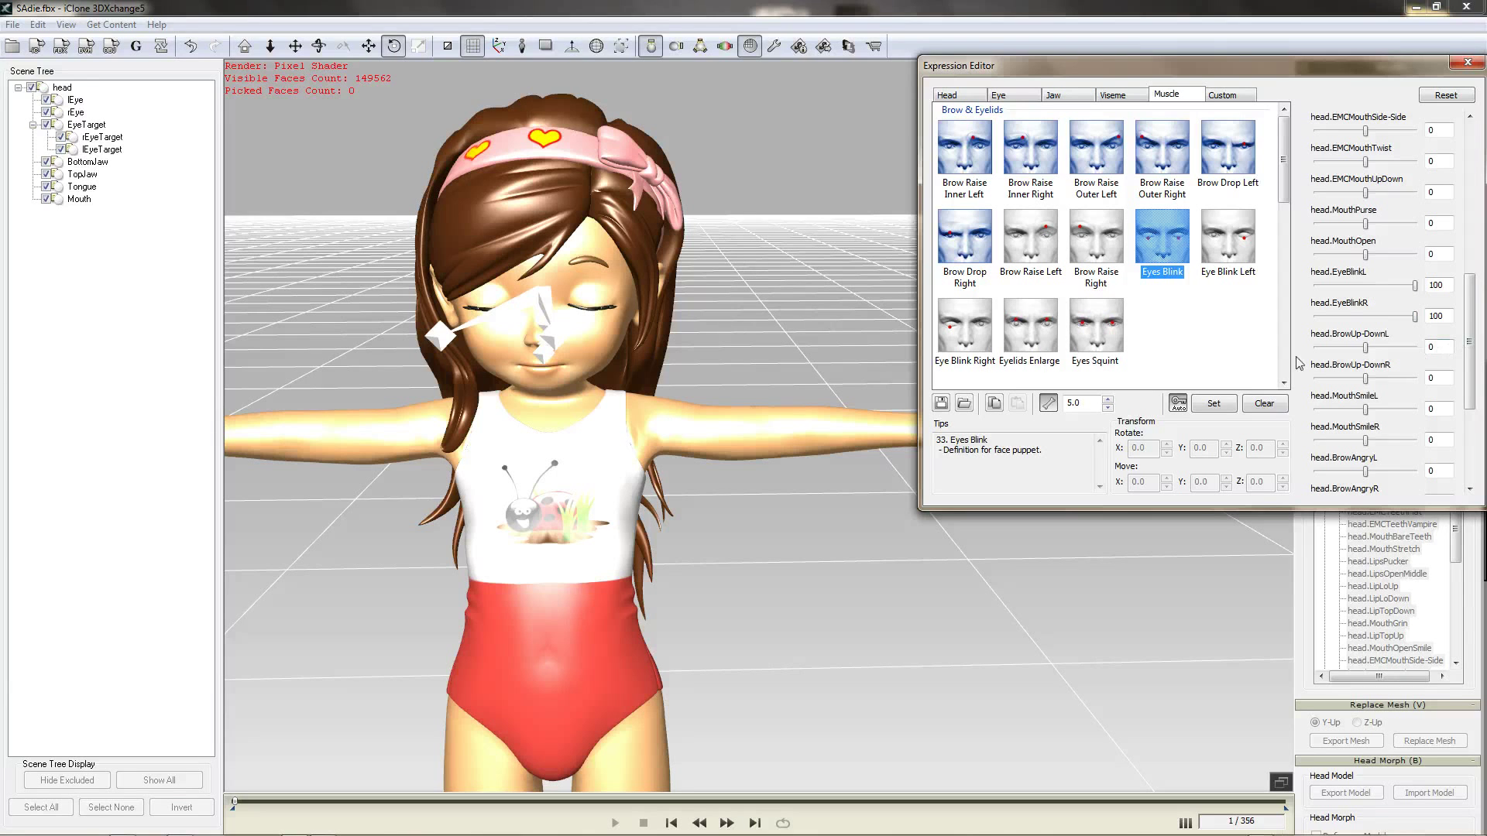
click(1234, 227)
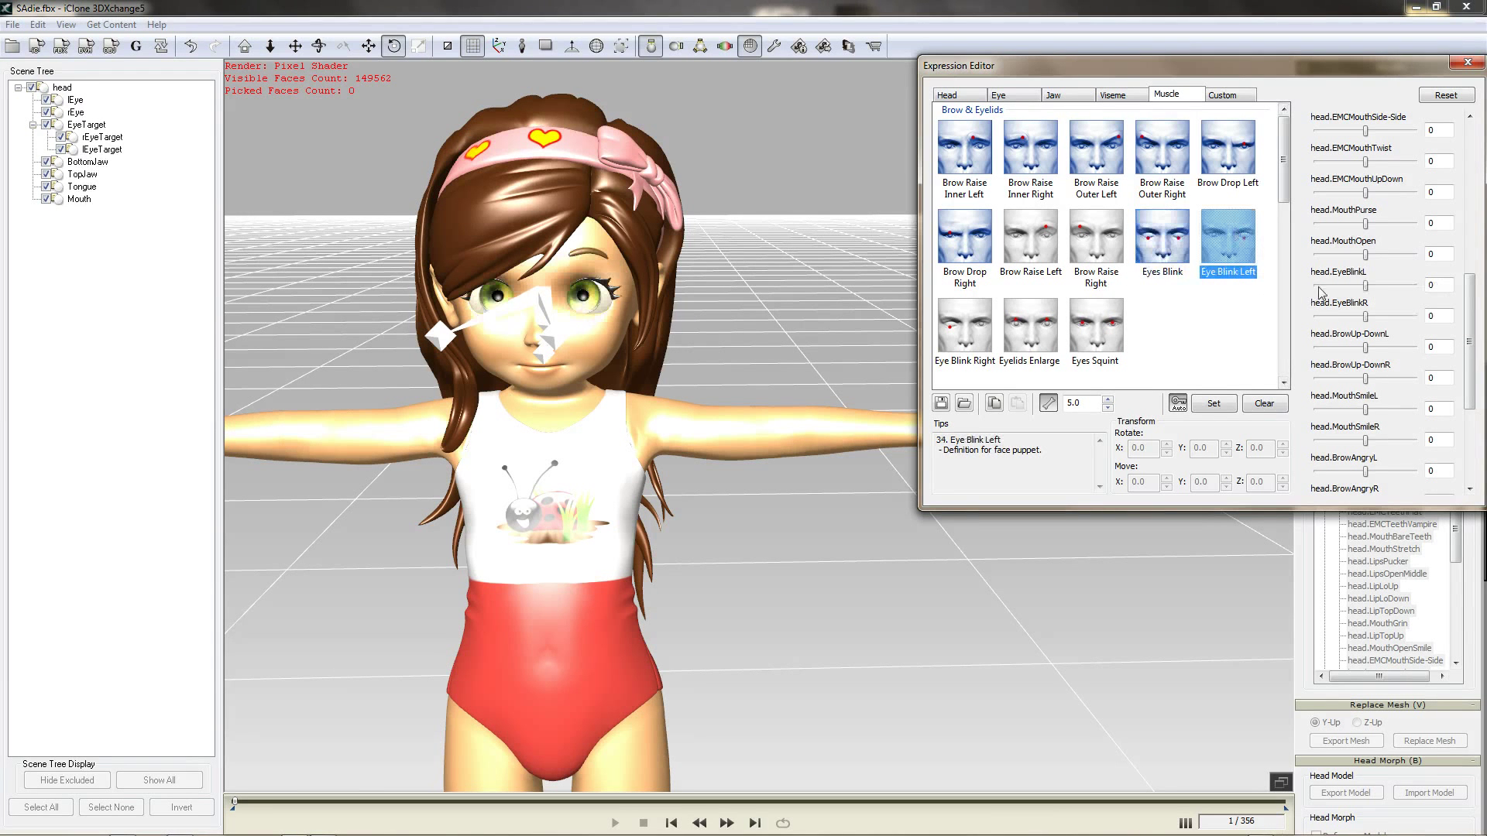
drag(1364, 288, 1474, 306)
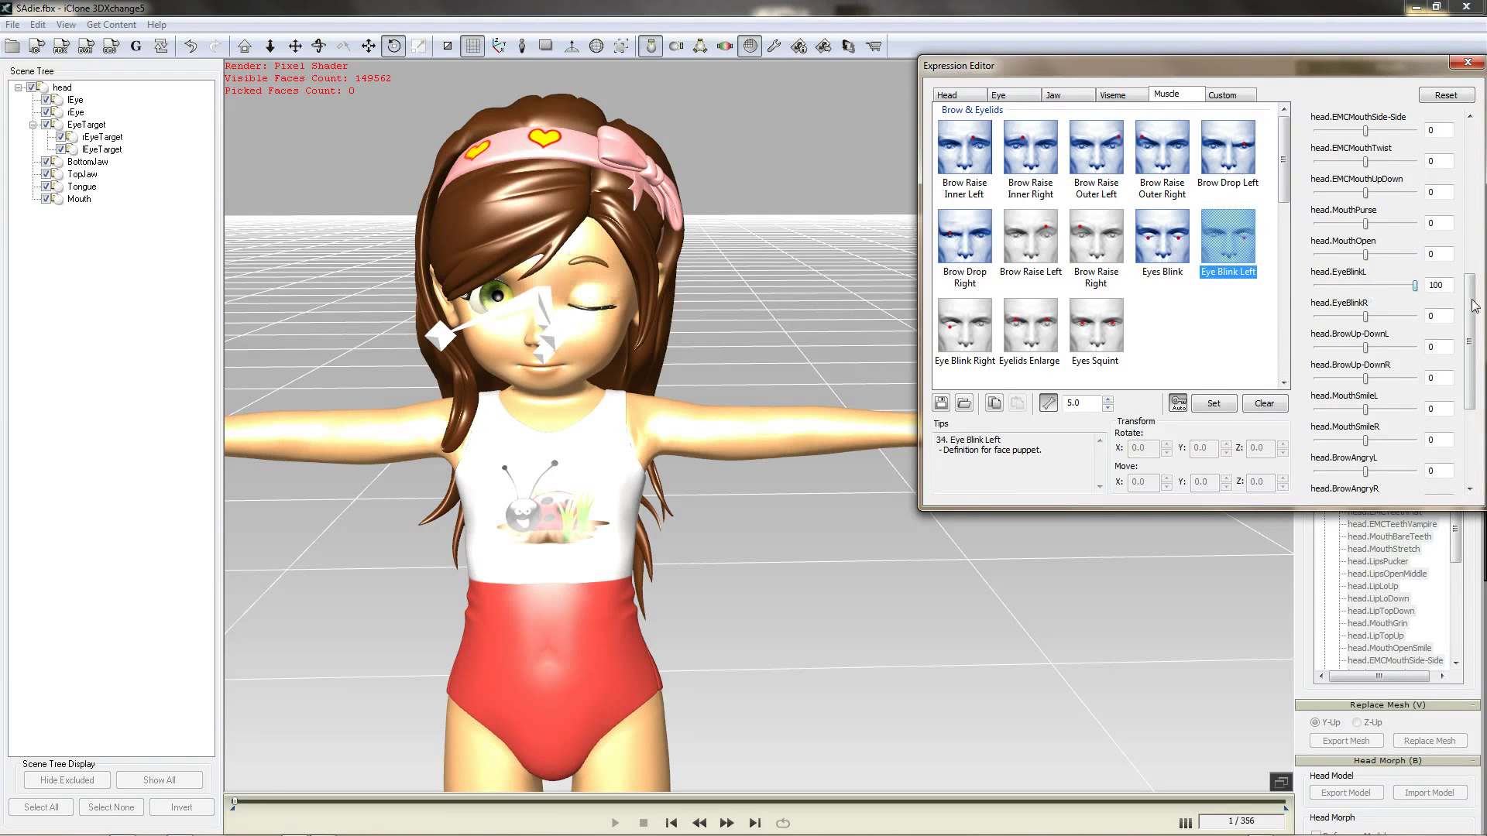
Step: Set EyeBlinkR to 100 for Eye Blink Right, and EyeWideL to 100 and EyeWideR to its maximum for Eyelids Enlarge
click(964, 329)
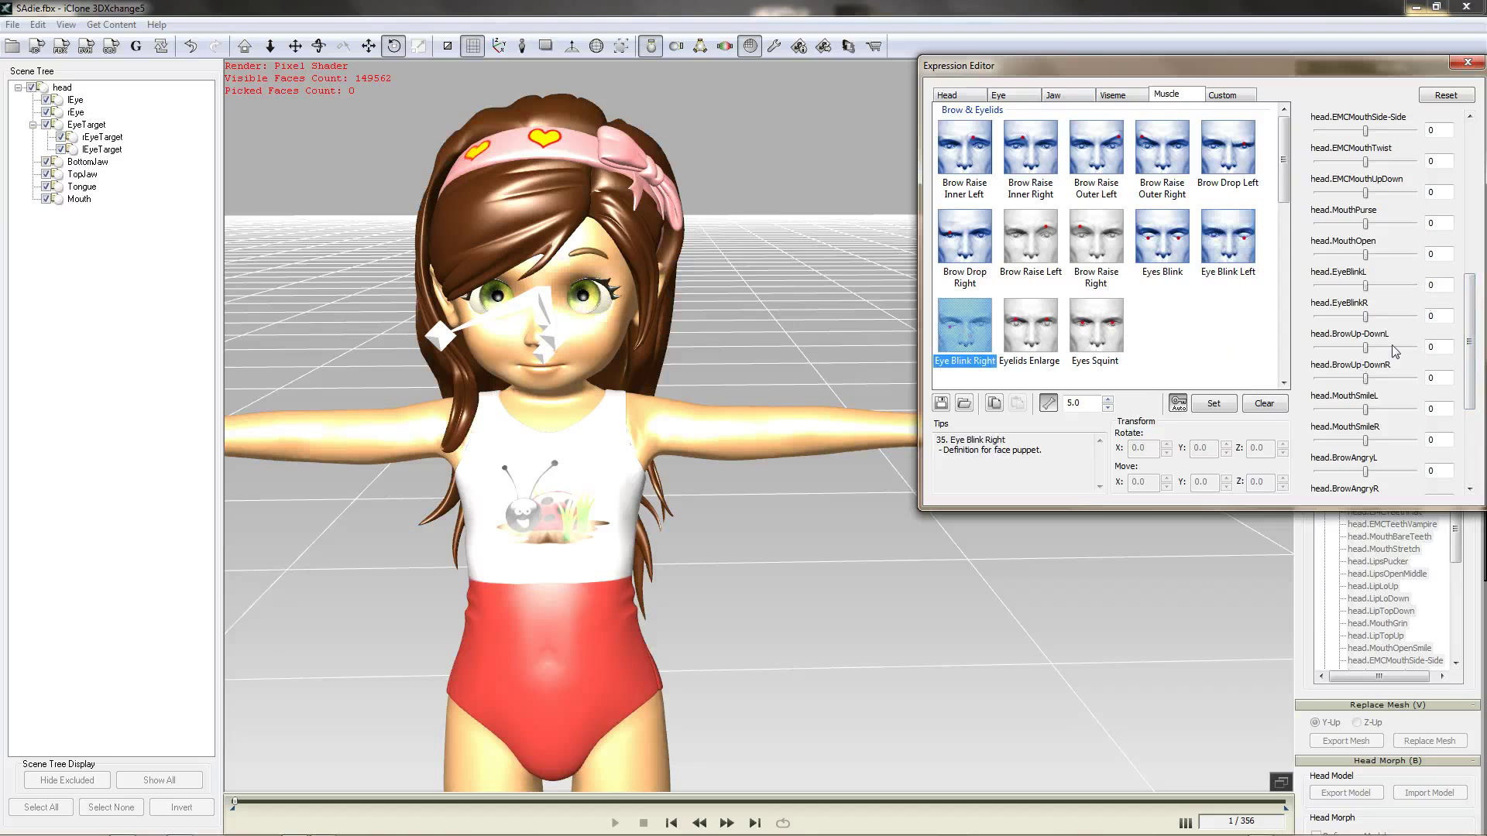
drag(1367, 320, 1461, 325)
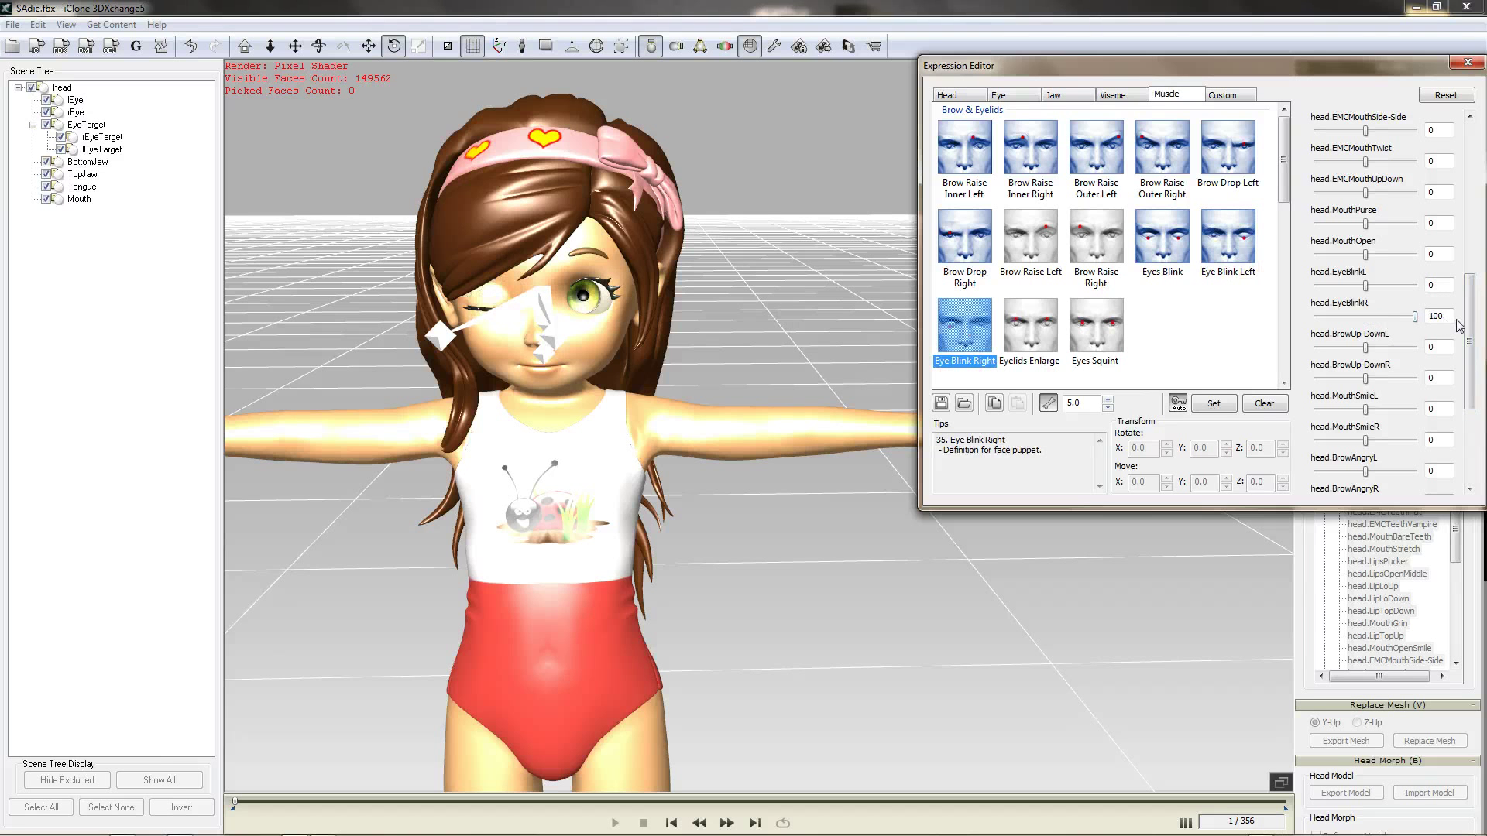
click(1038, 341)
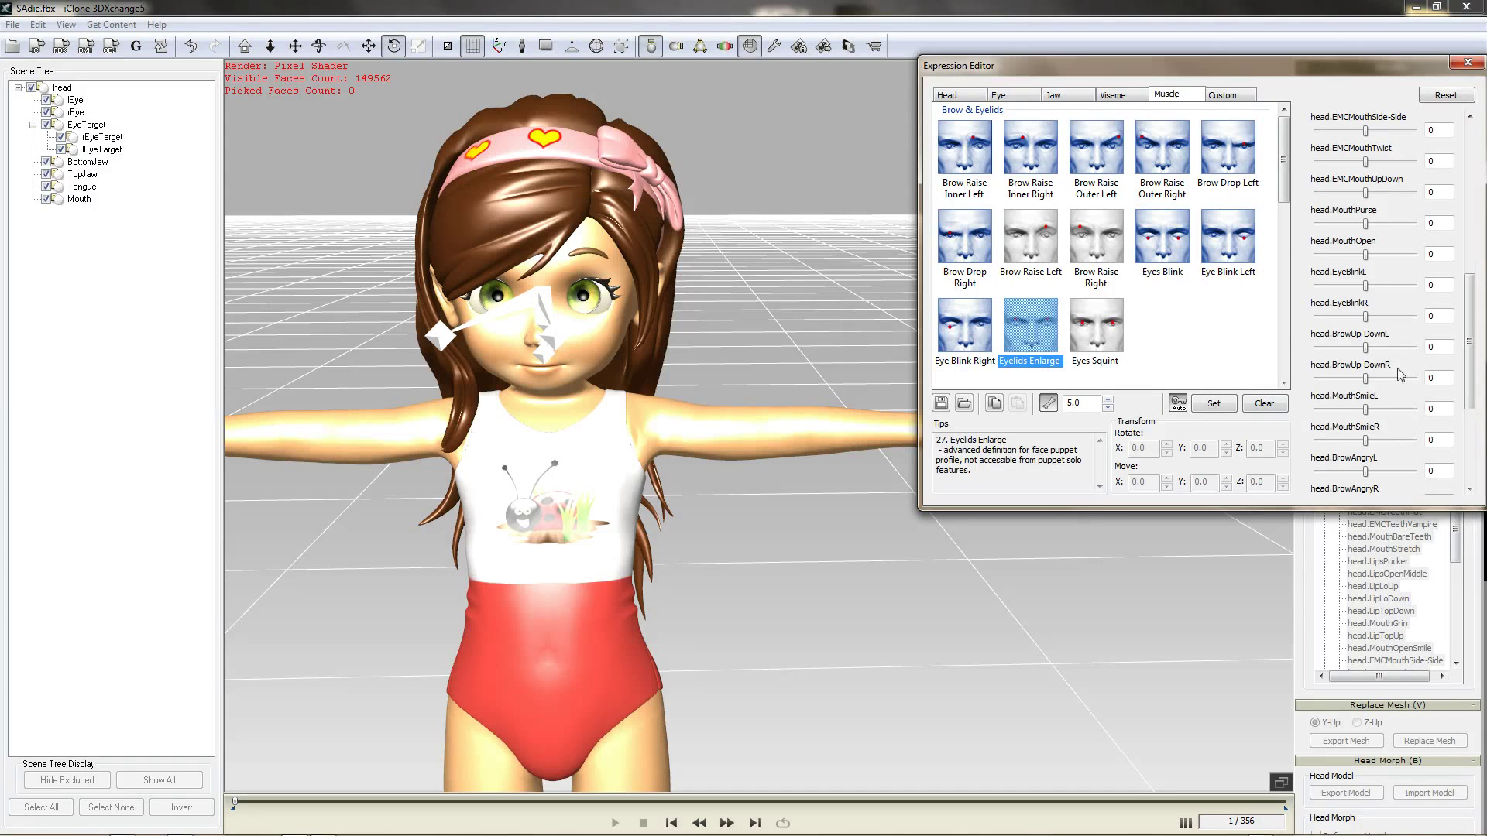
drag(1470, 336, 1470, 389)
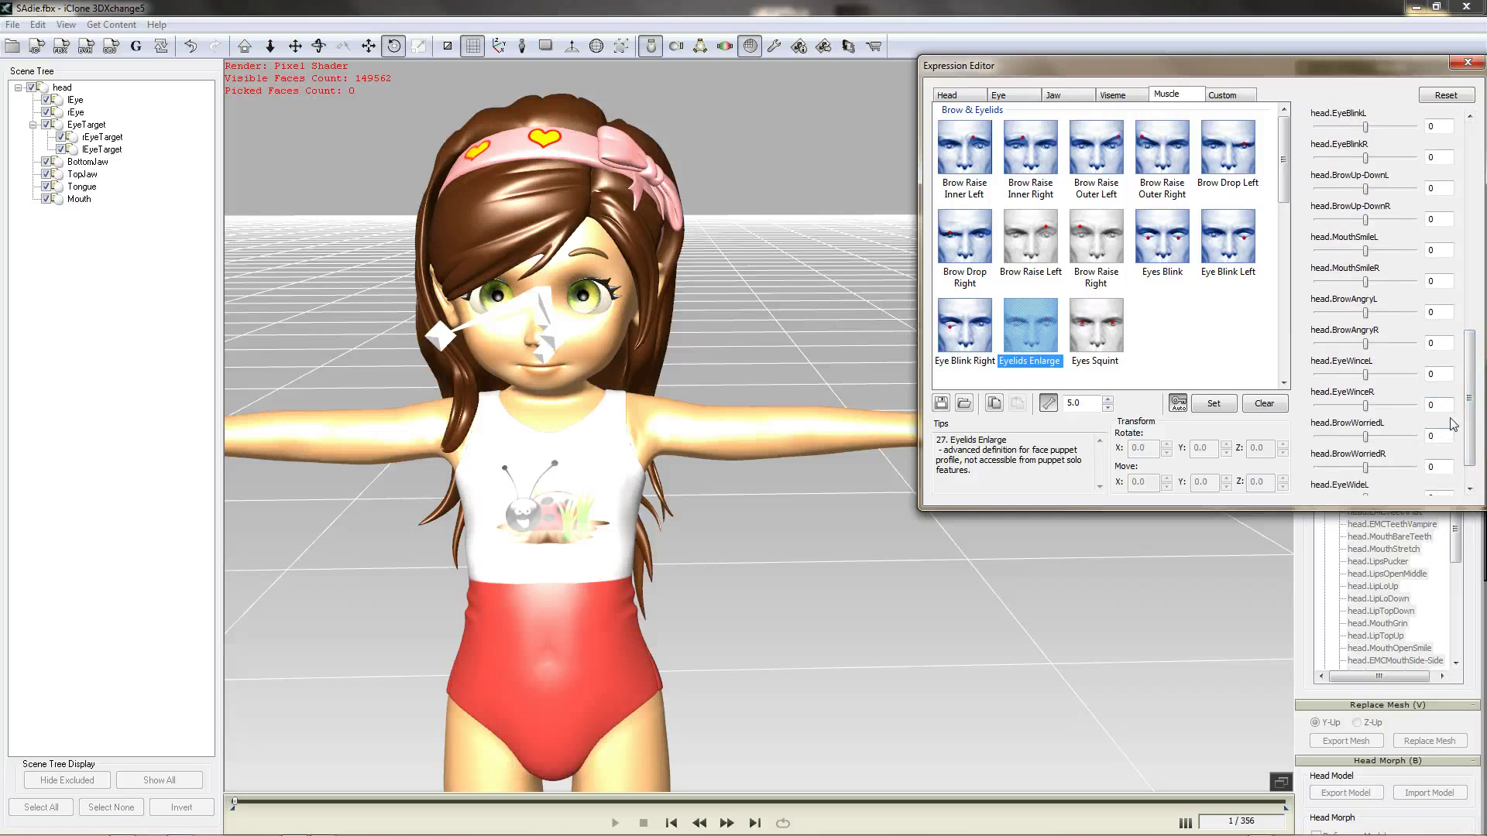
drag(1471, 406, 1472, 427)
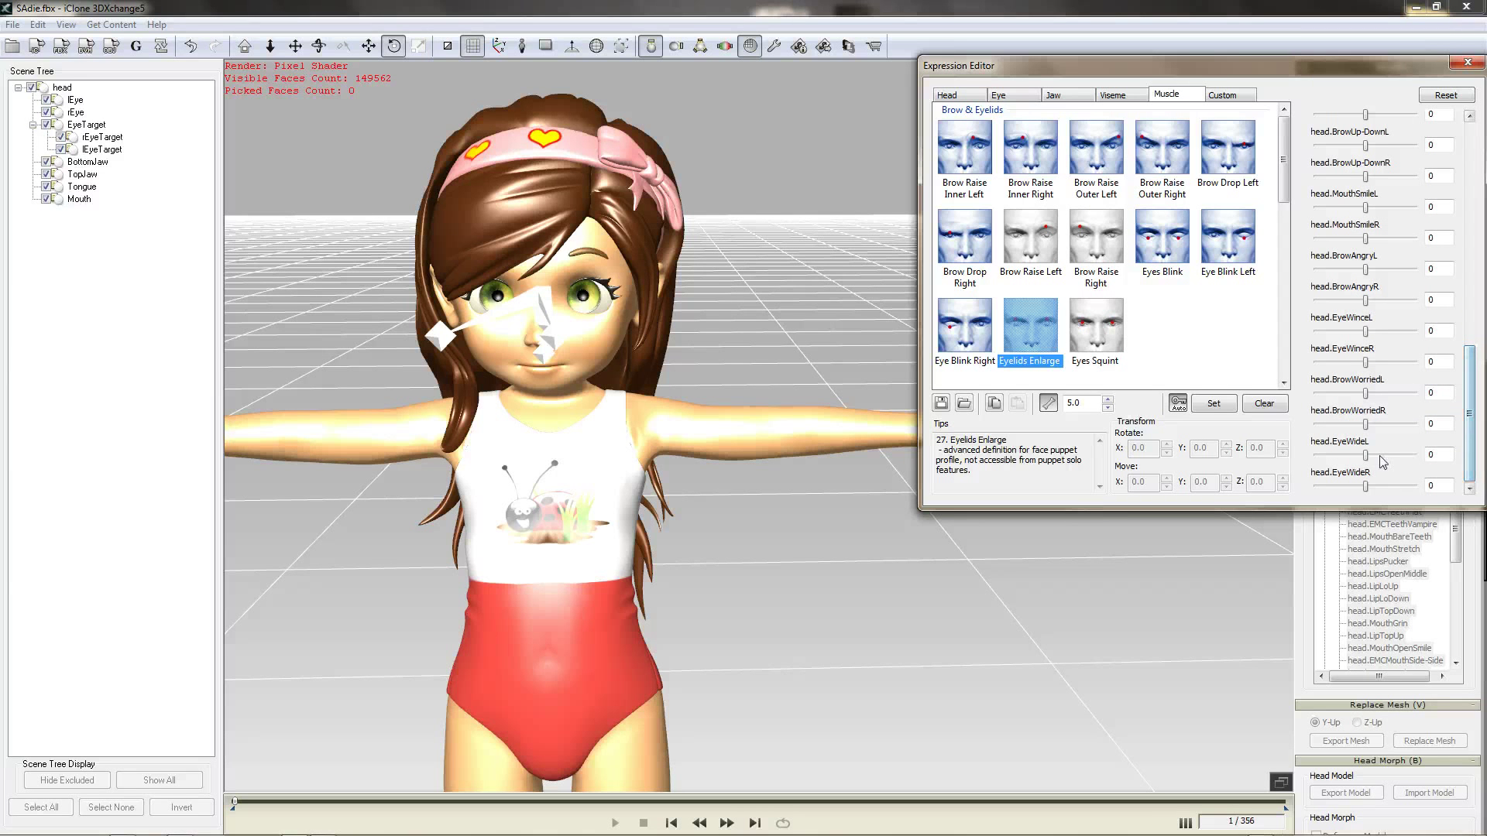
drag(1365, 455, 1456, 463)
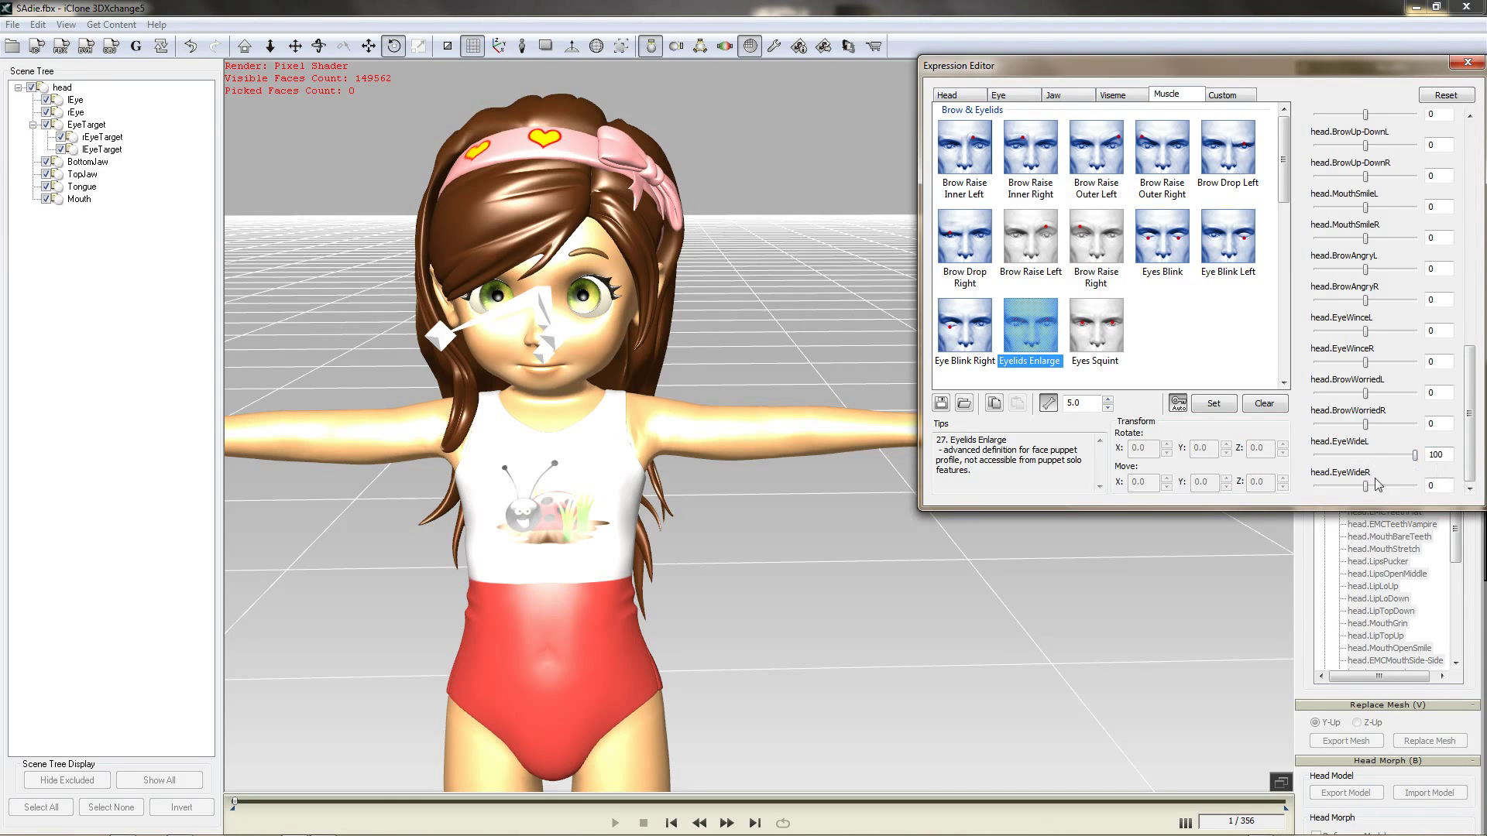
drag(1366, 486, 1481, 486)
Step: Set EyeWideL and EyeWideR to -100 for the Eyes Squint expression
click(1103, 337)
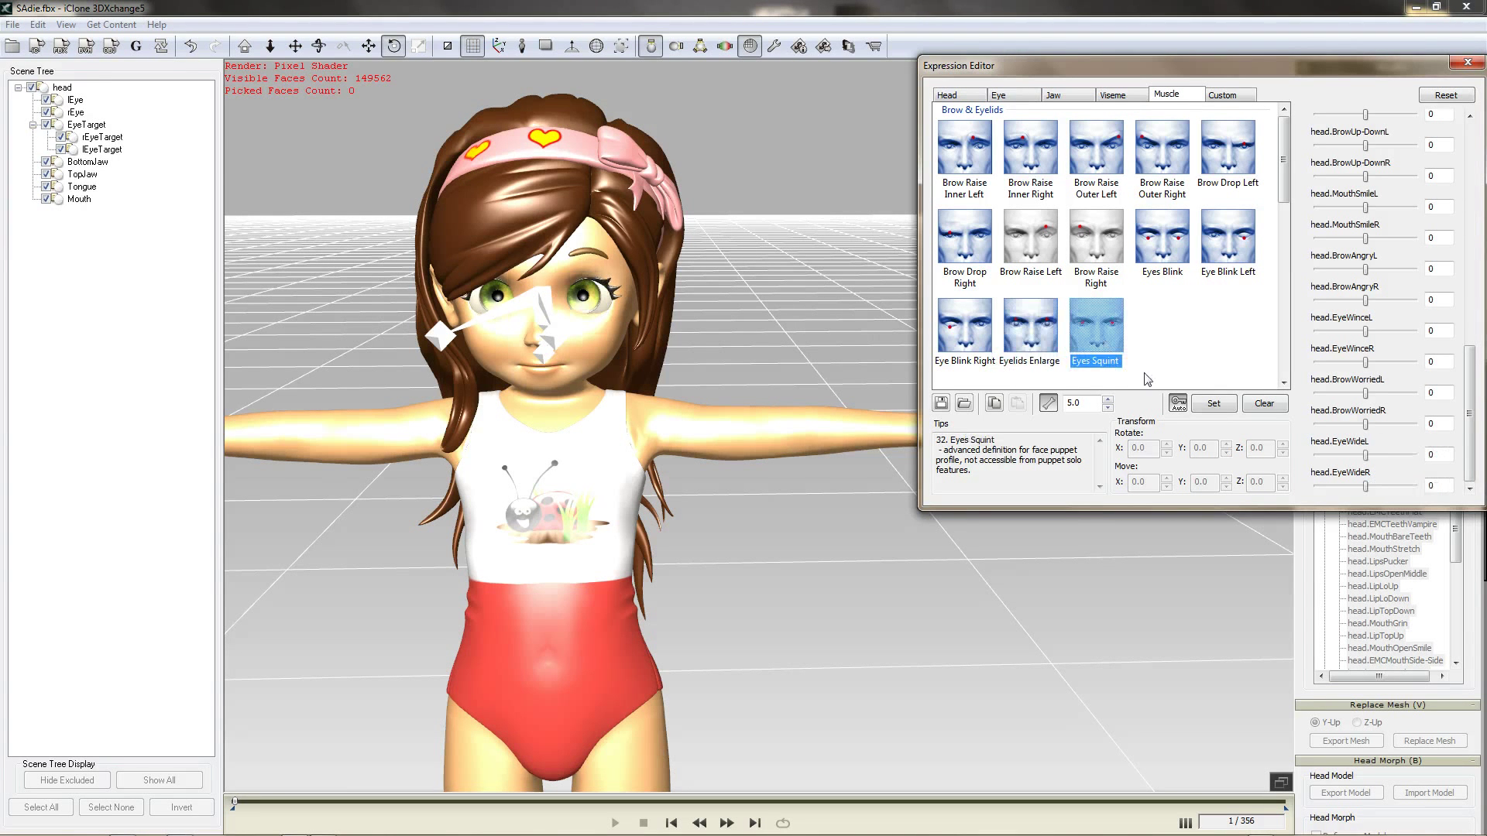
drag(1364, 456, 1316, 456)
drag(1365, 486, 1191, 497)
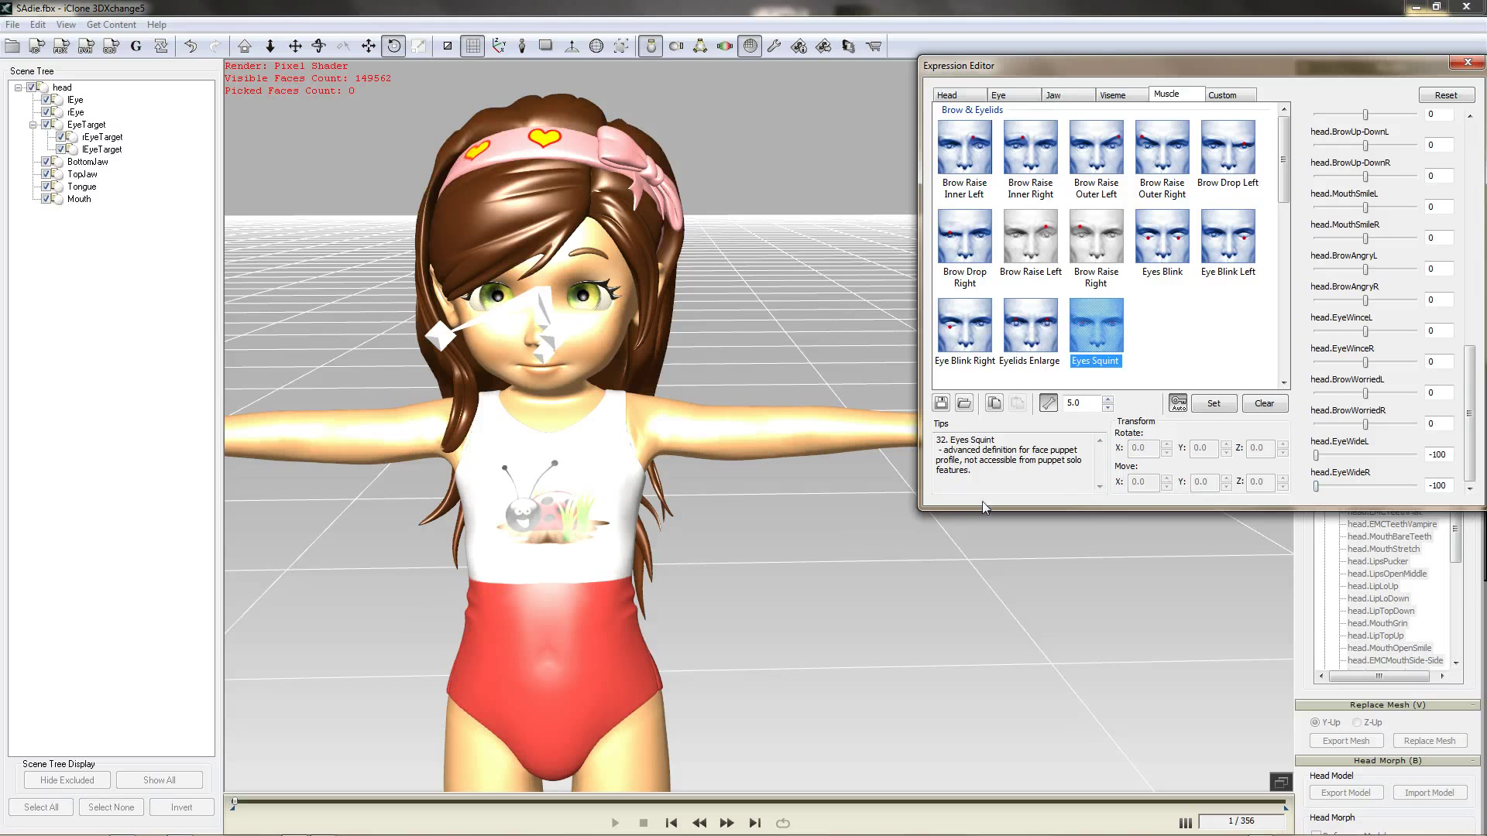
Step: In Custom Group 1, set MouthStretch to 100 for Rightward and LipsPucker to 100 for Leftward
click(1223, 94)
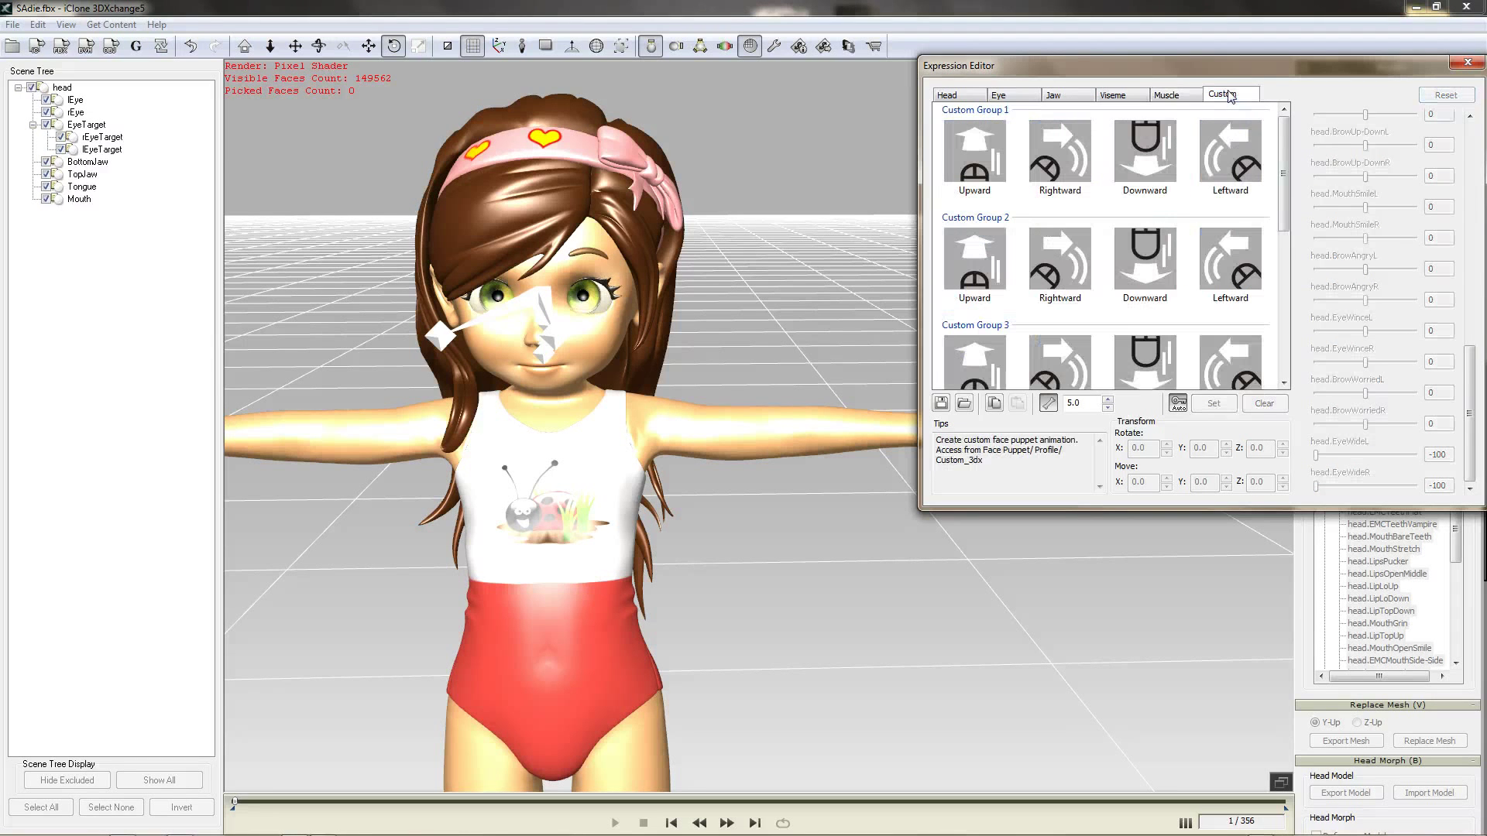
drag(1475, 381, 1483, 92)
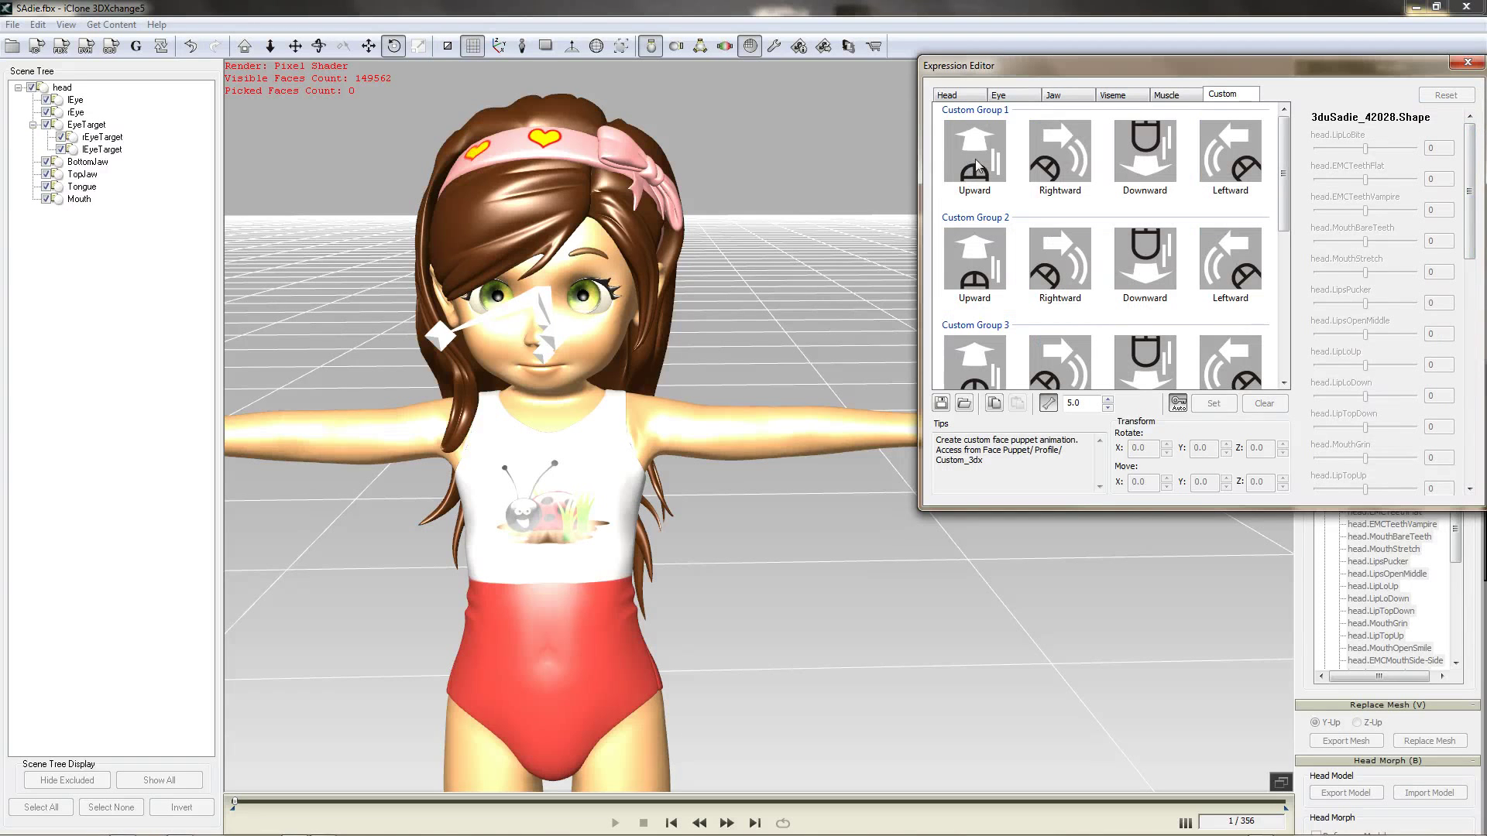
click(1068, 159)
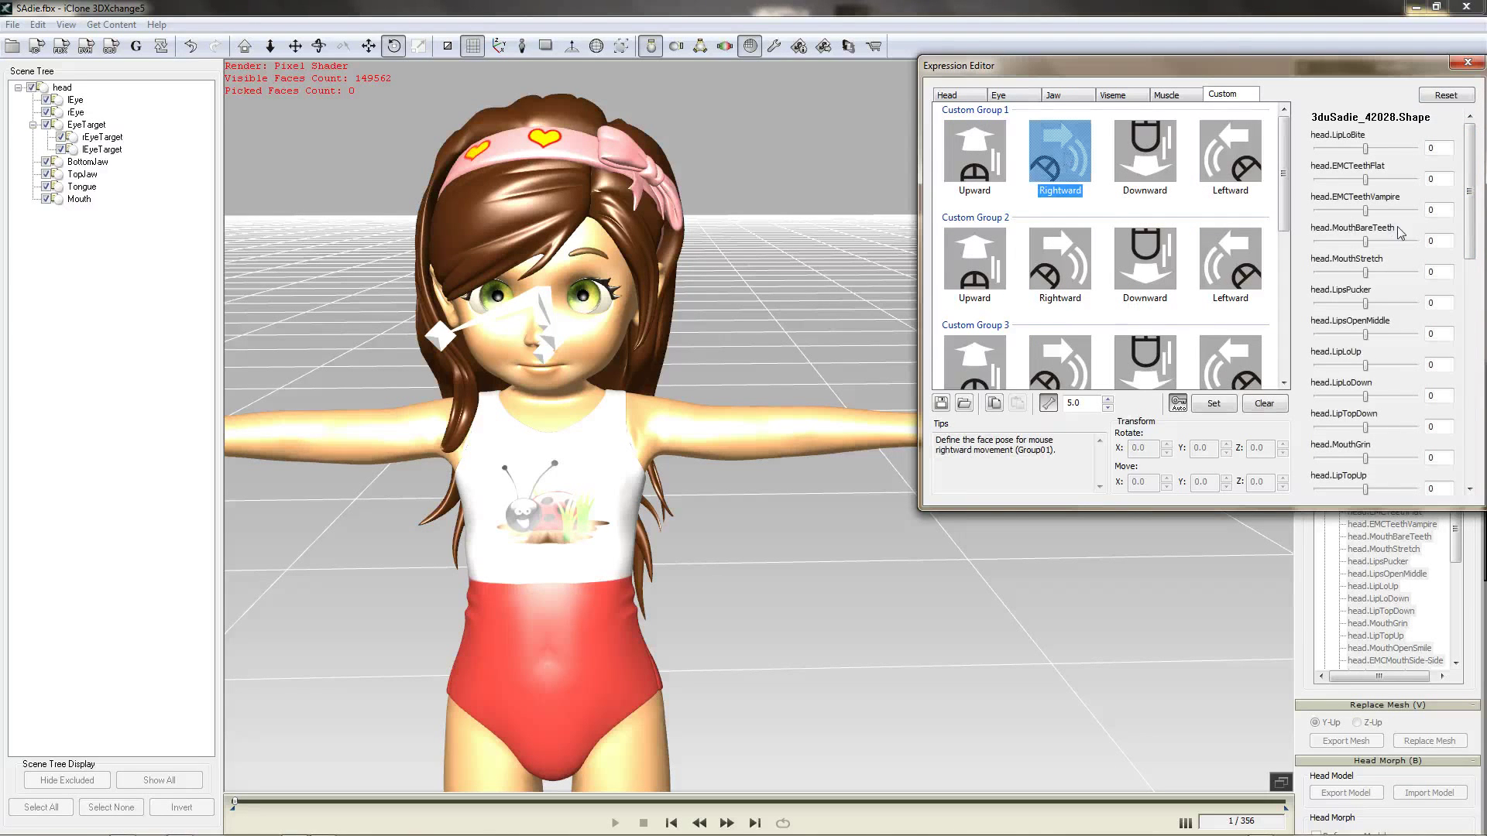
drag(1470, 167, 1470, 175)
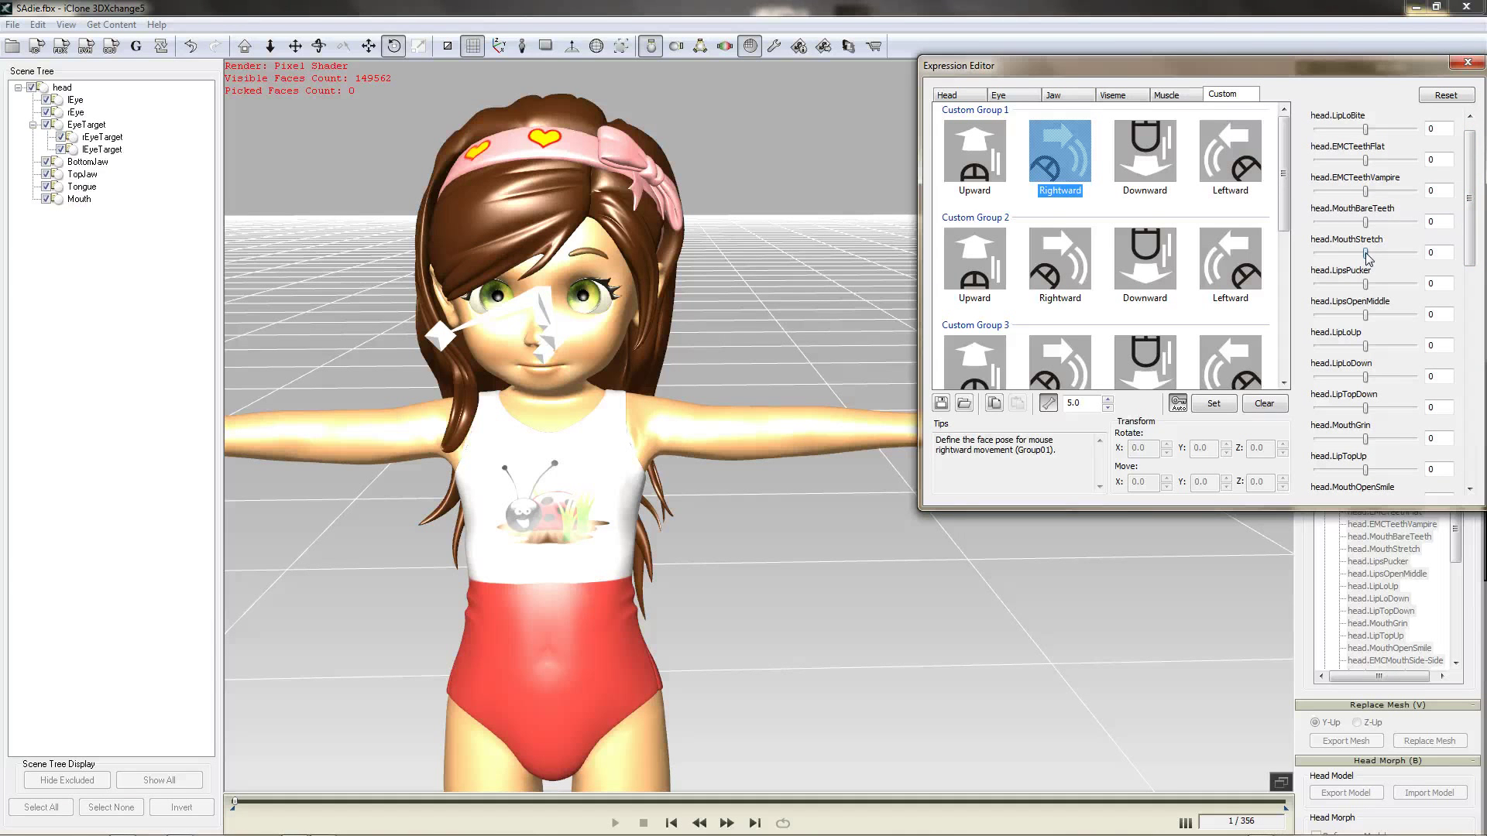
drag(1365, 254, 1415, 253)
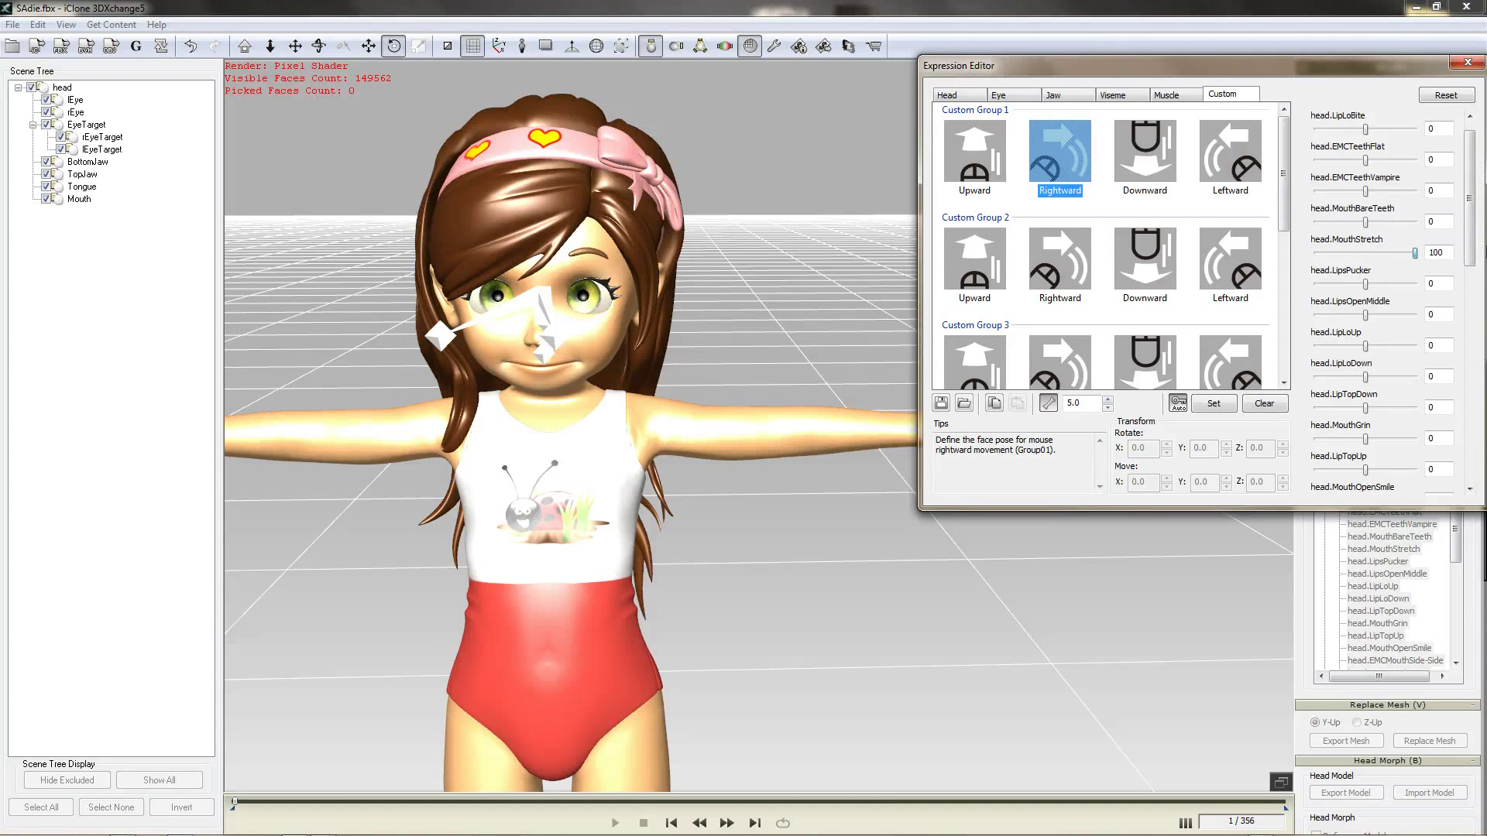
click(1235, 163)
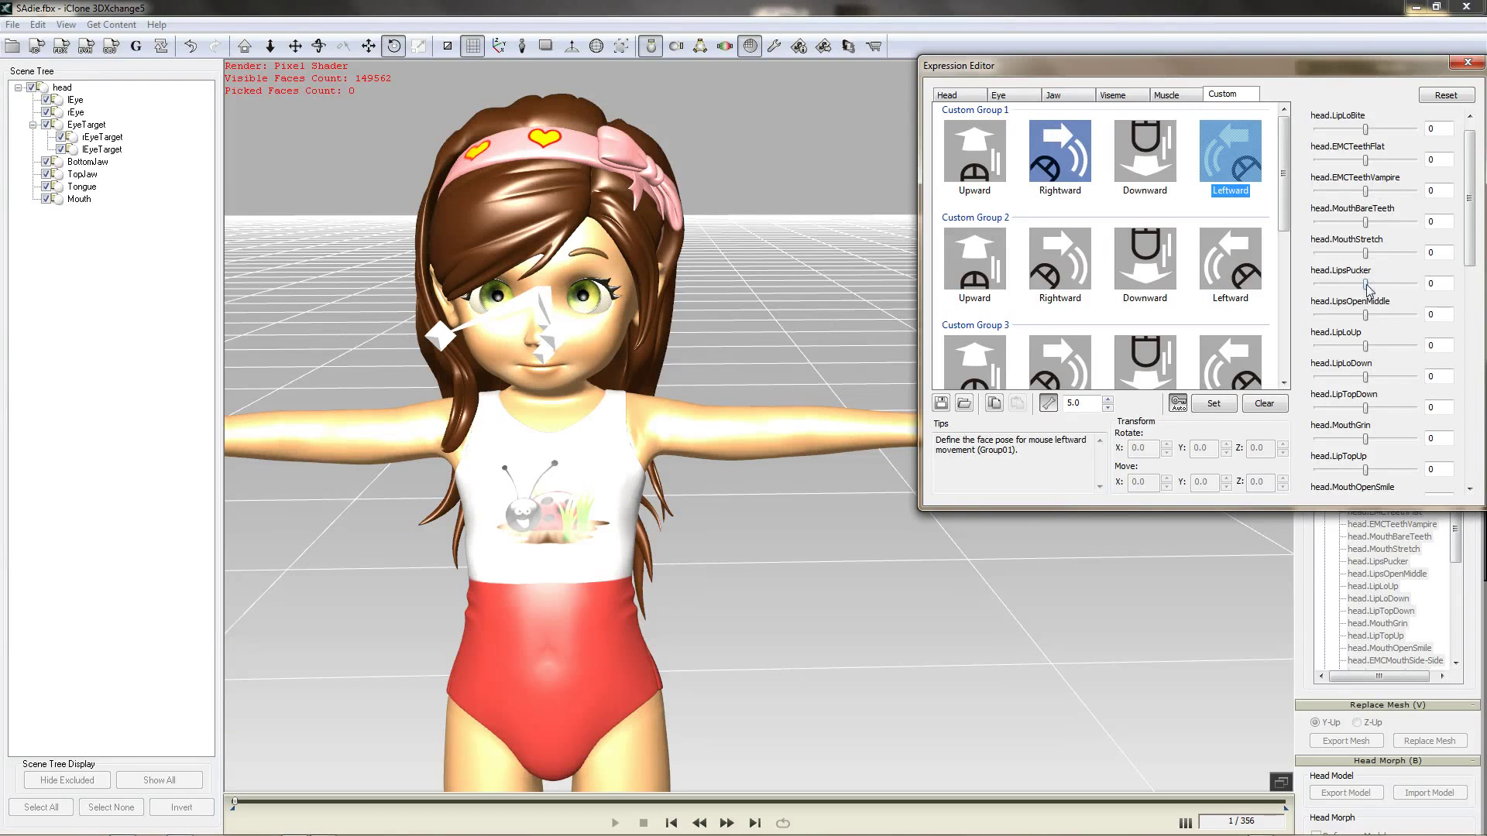
drag(1366, 284, 1415, 284)
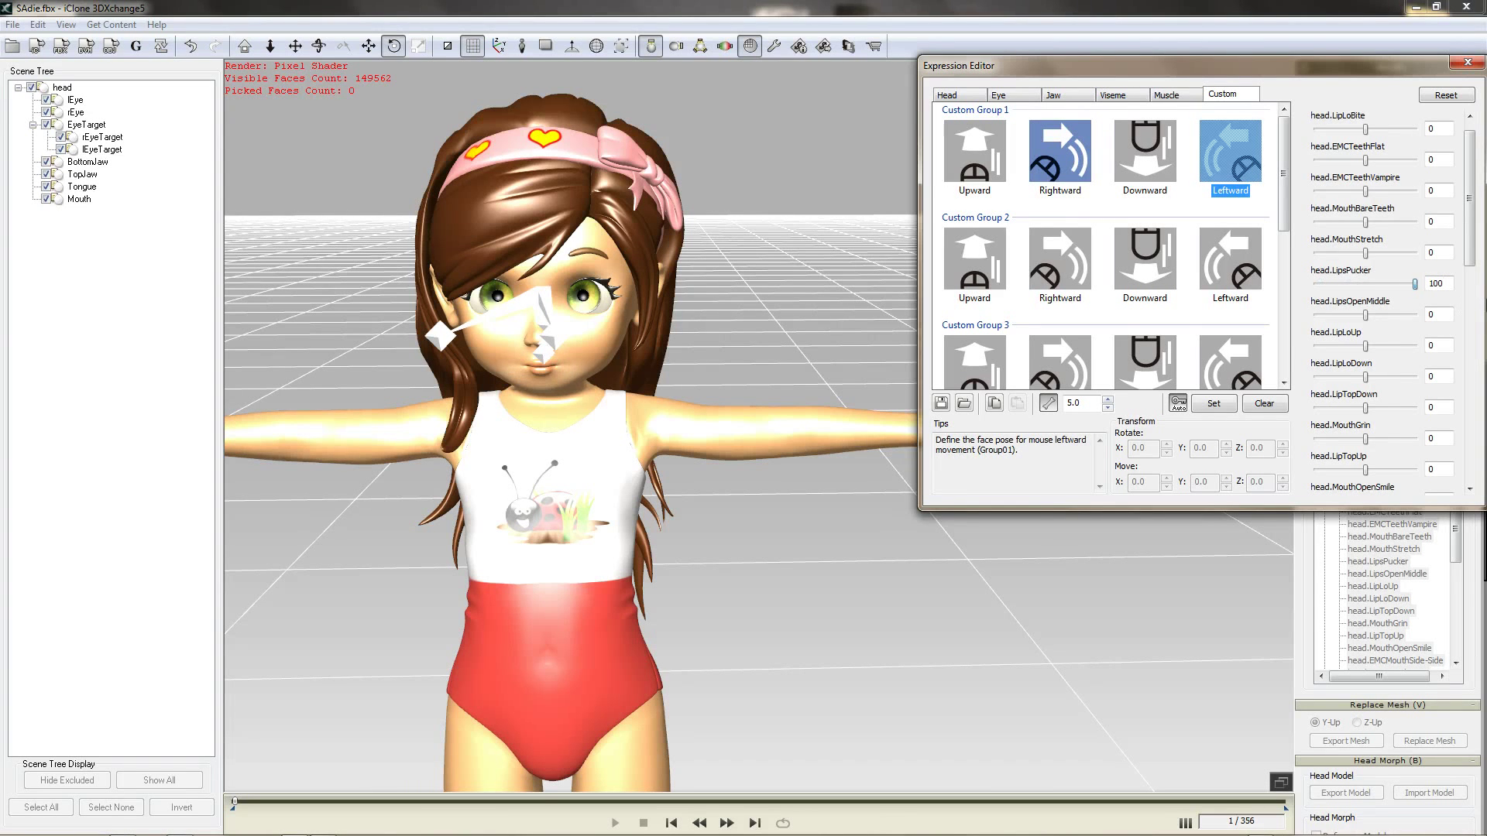
Step: In Custom Group 1, set LipsOpenMiddle to 100 for Upward and MouthGrin to -100 for Downward, and close the Expression Editor
click(982, 159)
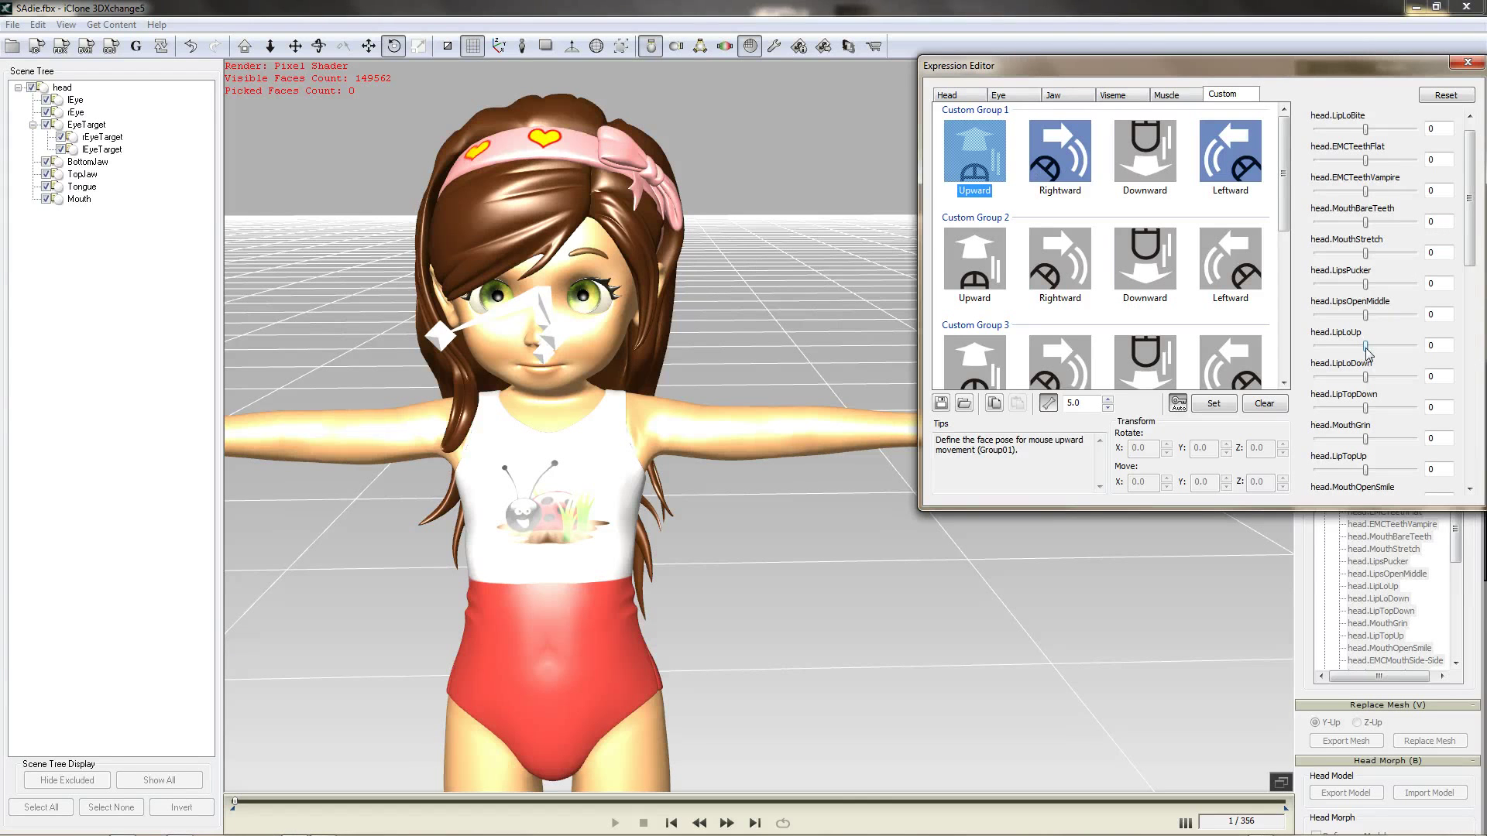
drag(1367, 318, 1480, 322)
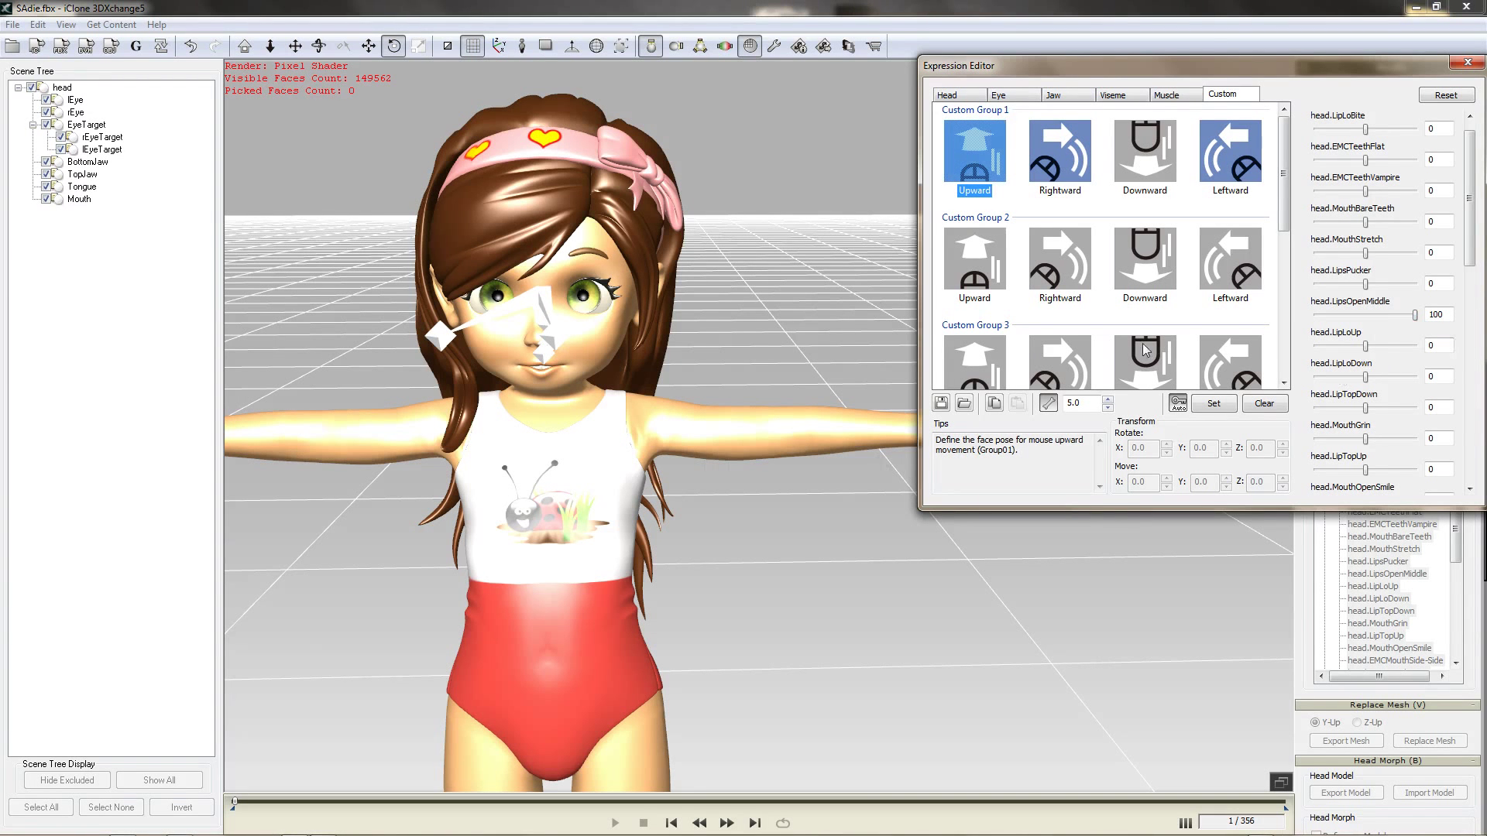
click(1152, 158)
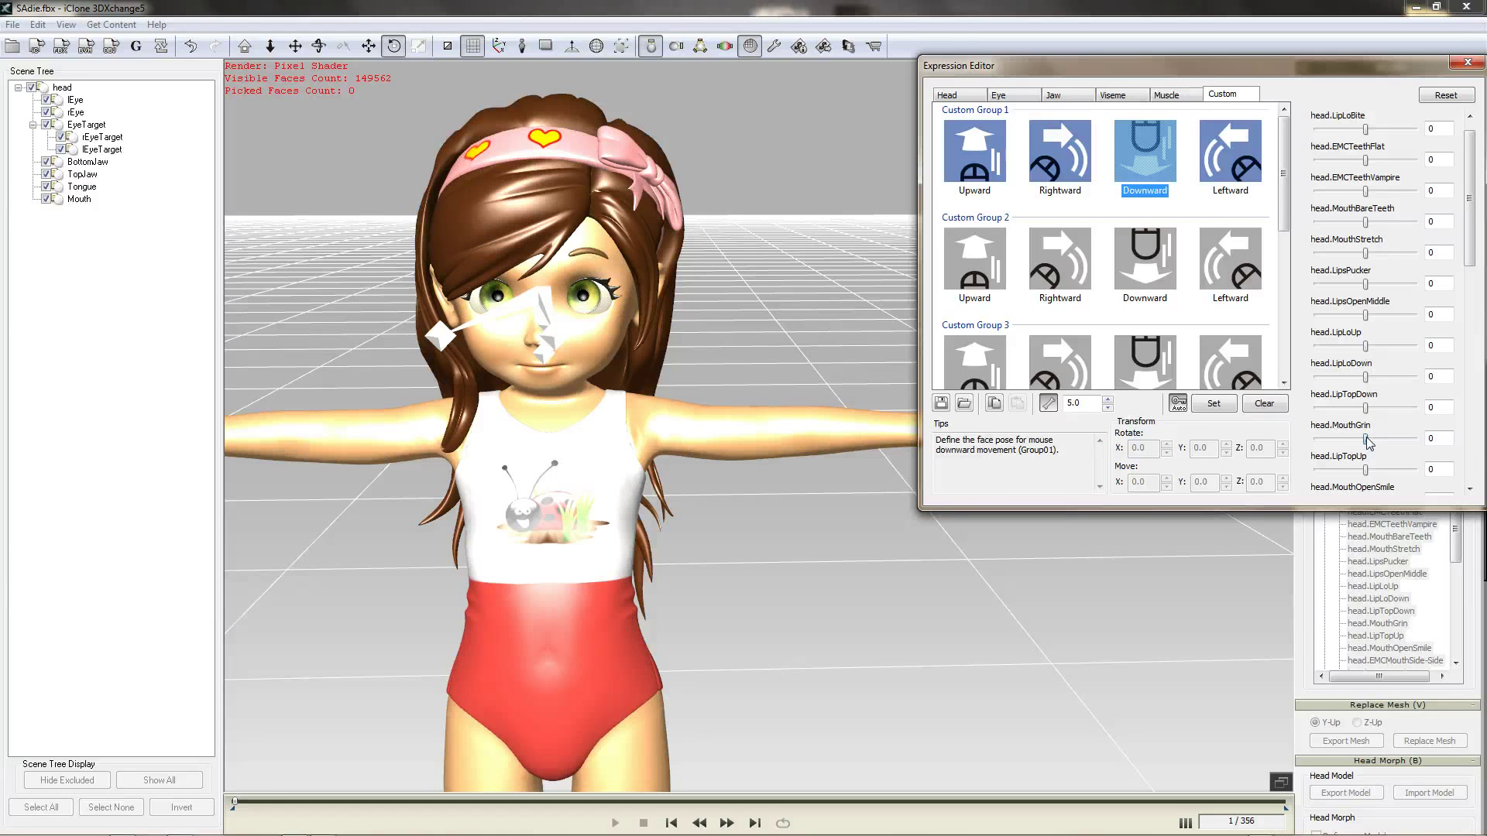
drag(1366, 440, 1121, 456)
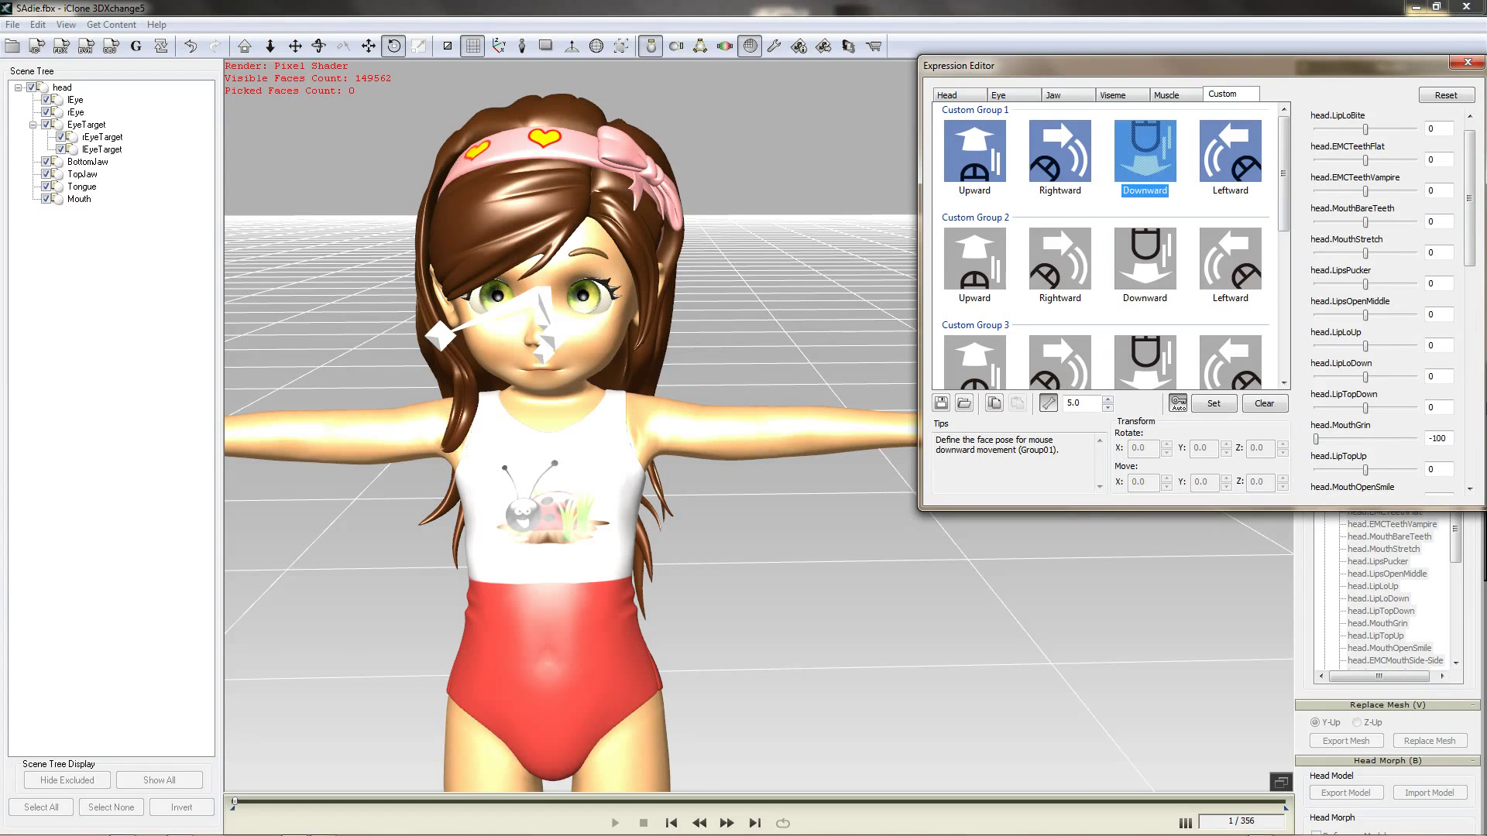
click(1466, 63)
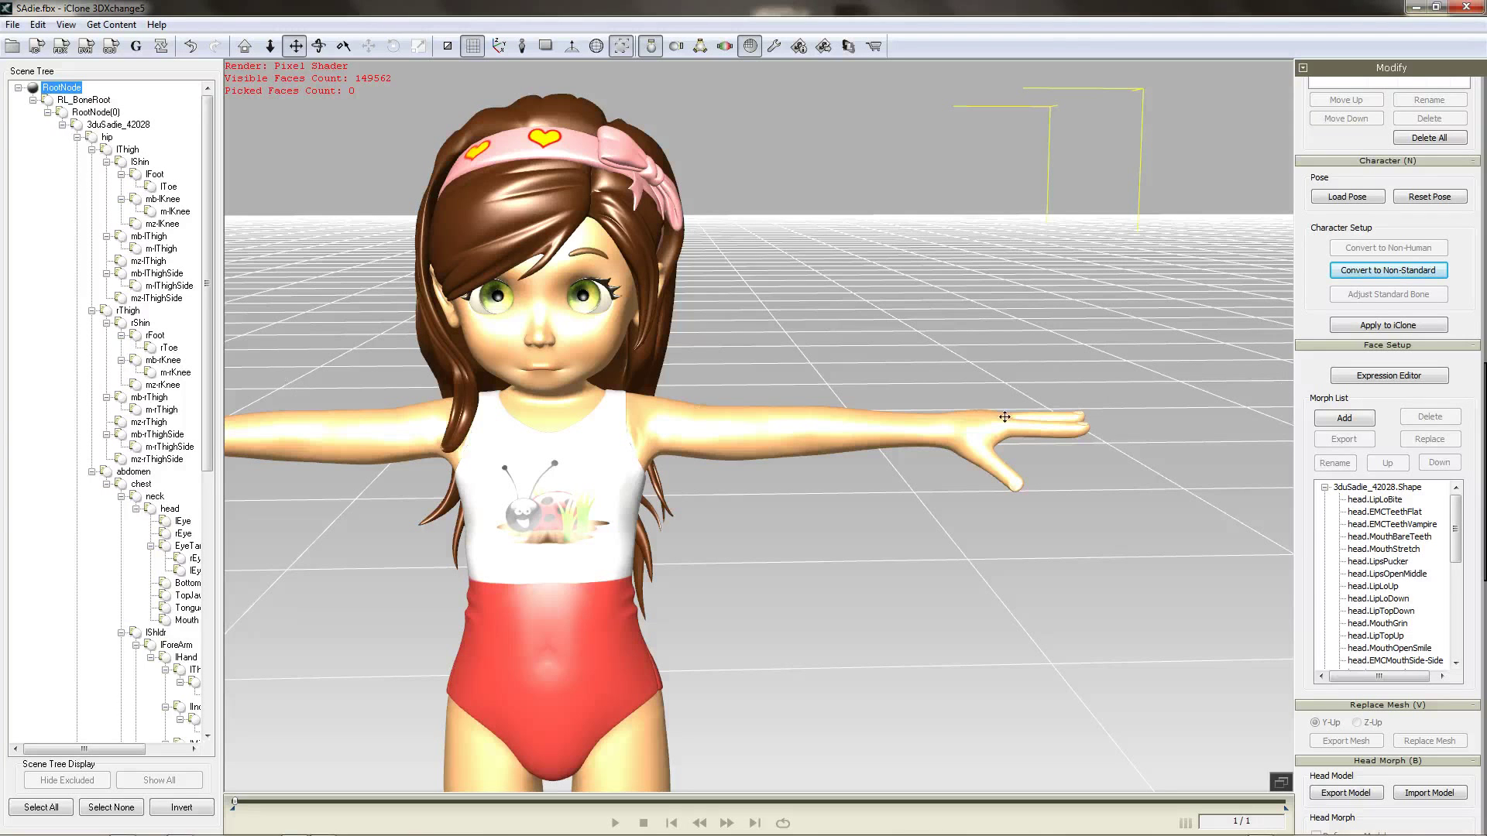
Step: Apply the finished character to iClone
click(12, 45)
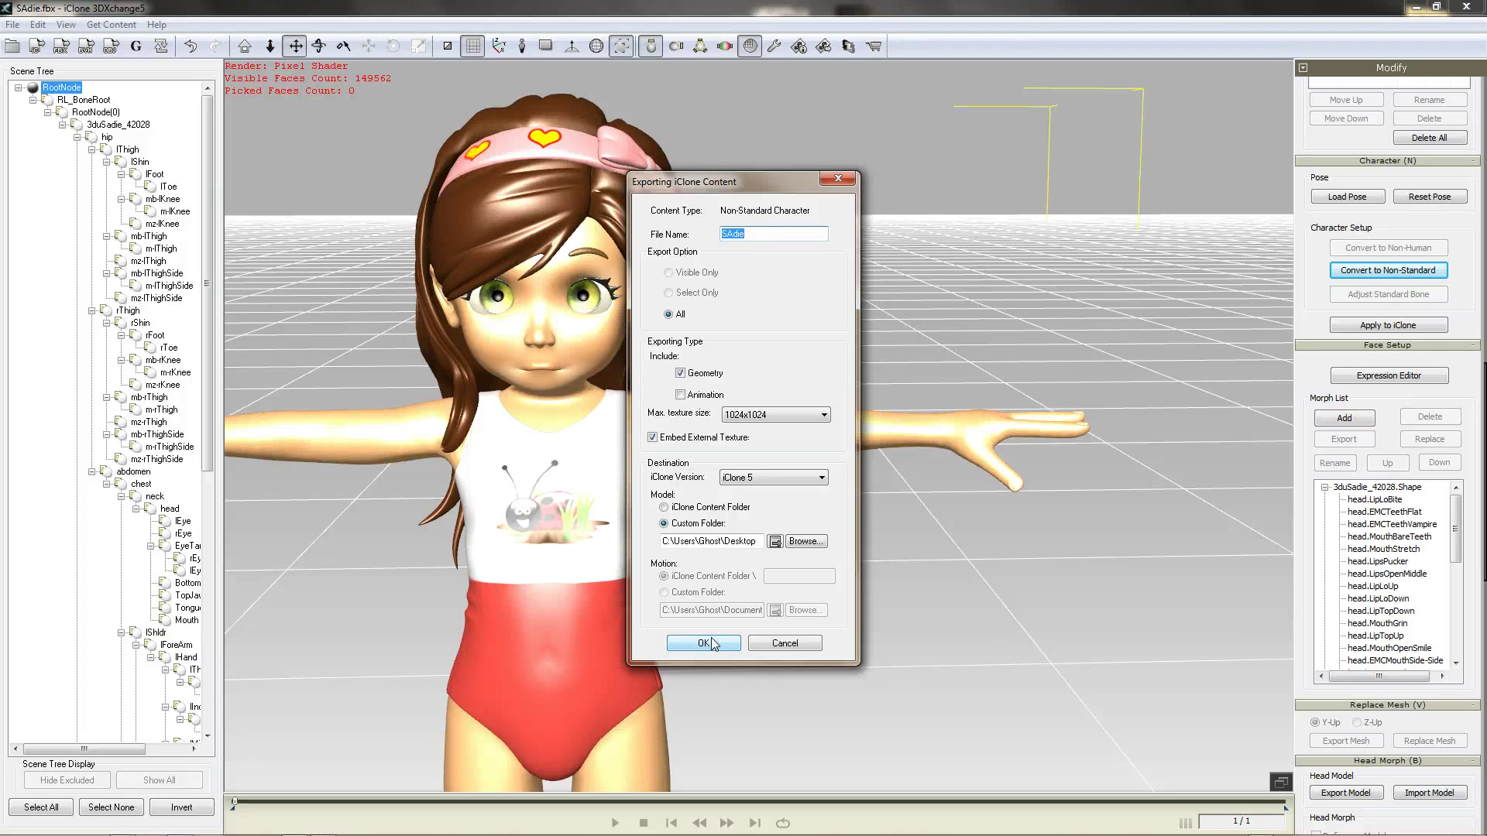
click(838, 179)
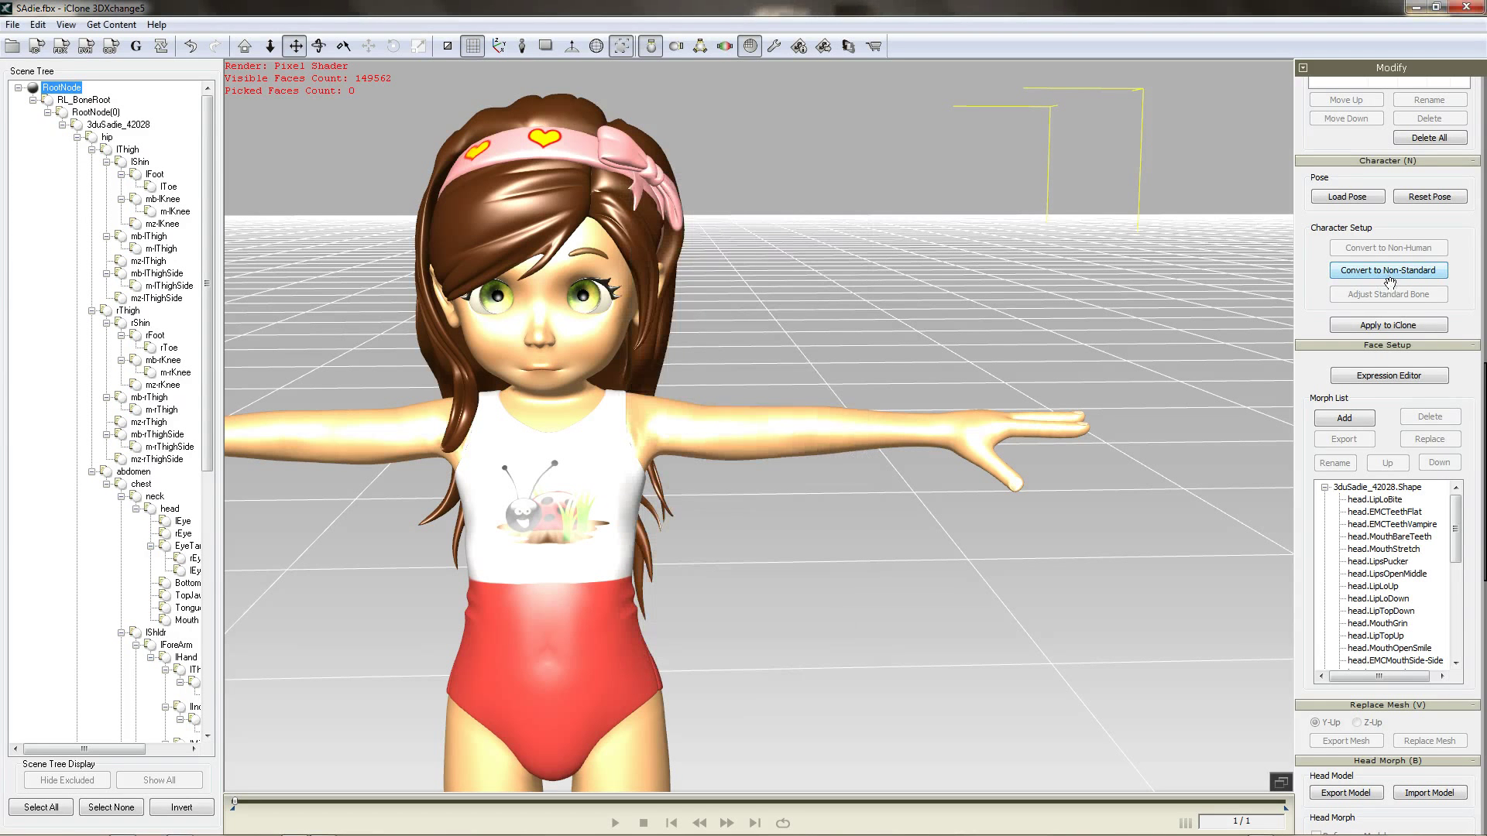
click(1388, 326)
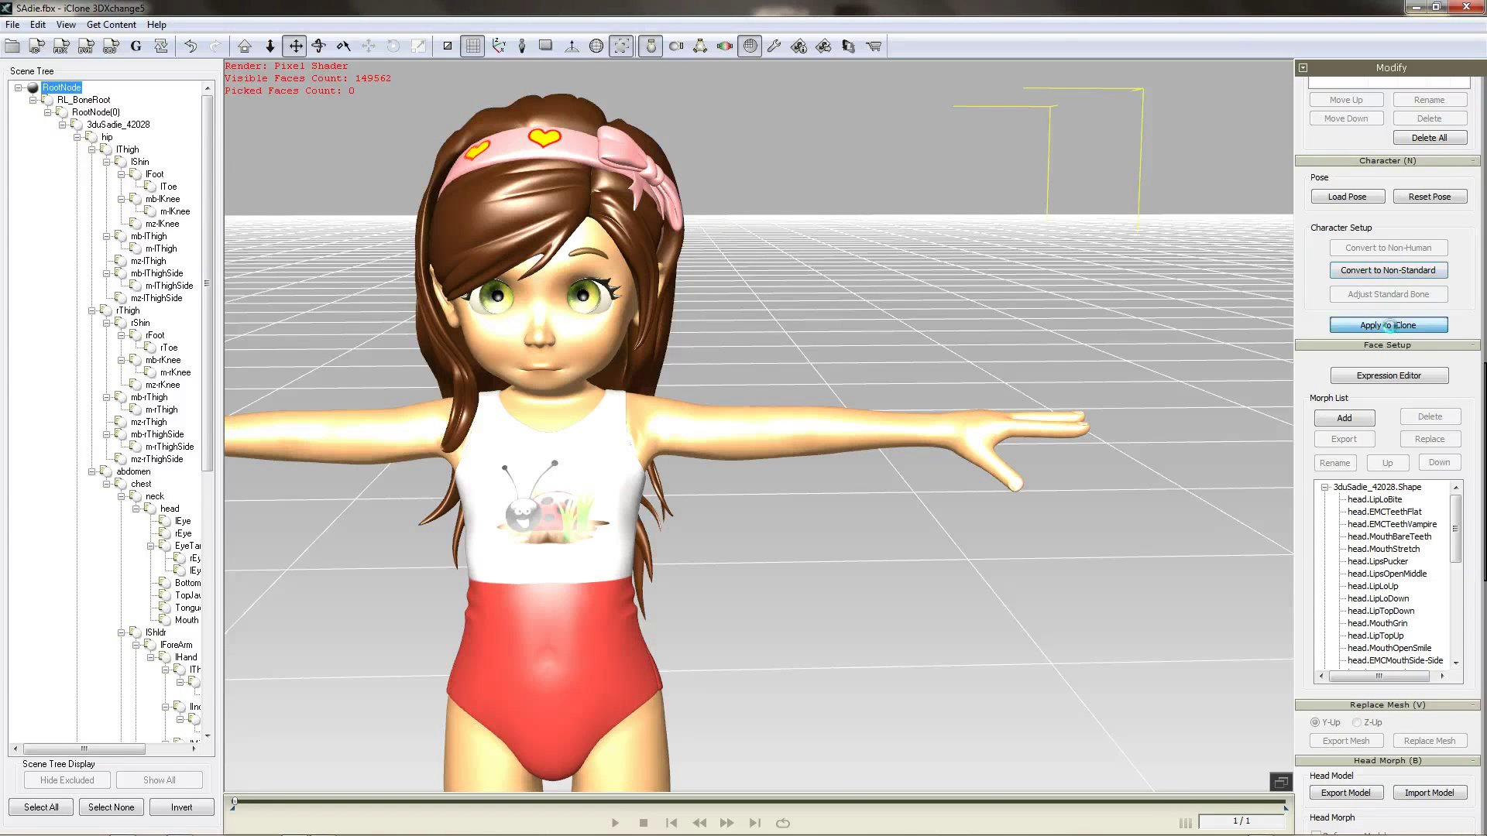
Step: Export the character with geometry as SAdie for iClone 5 to the Desktop folder, replacing the existing avatar file
click(13, 46)
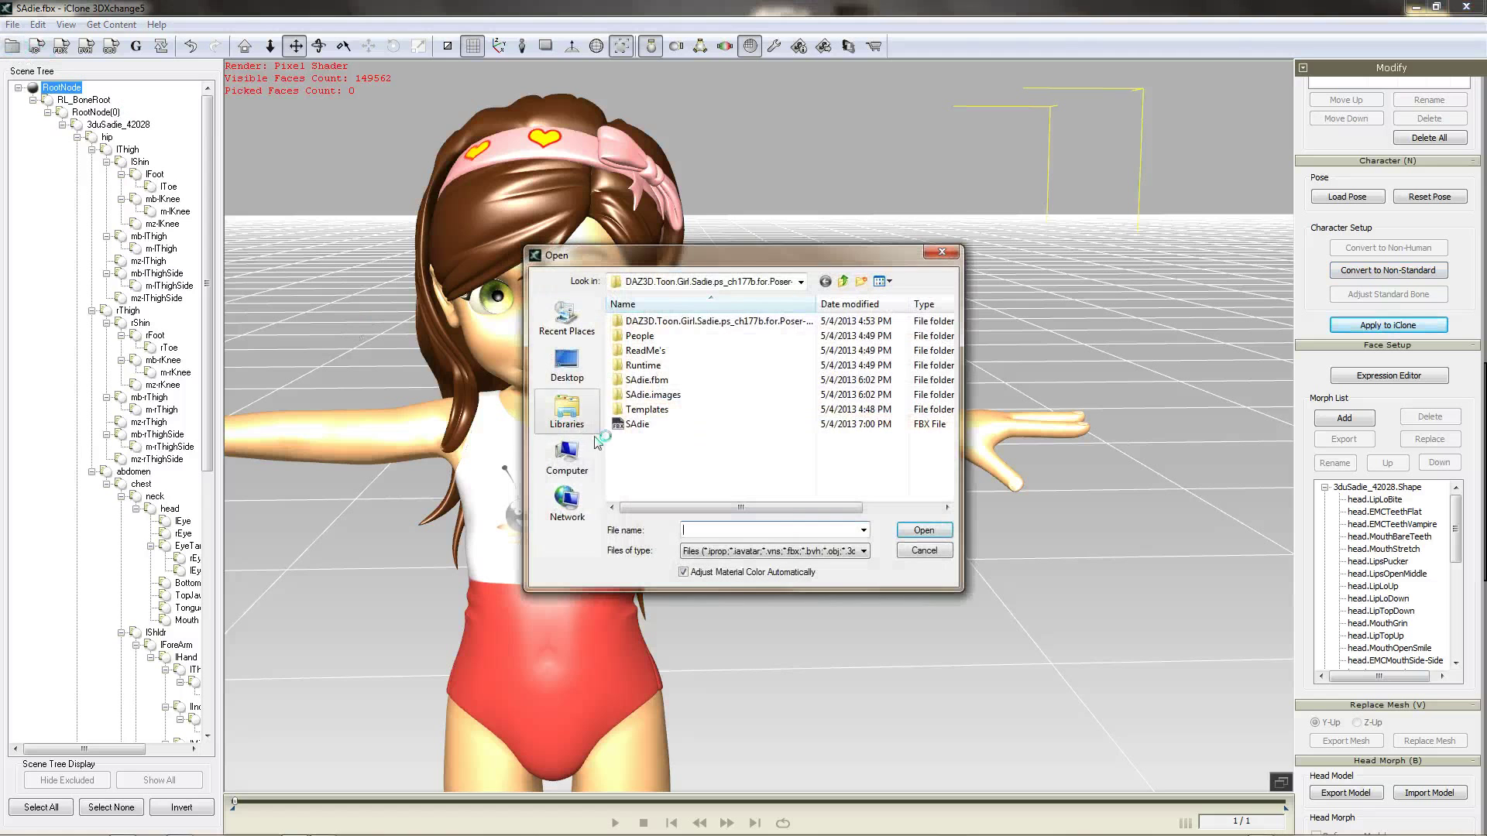
click(924, 551)
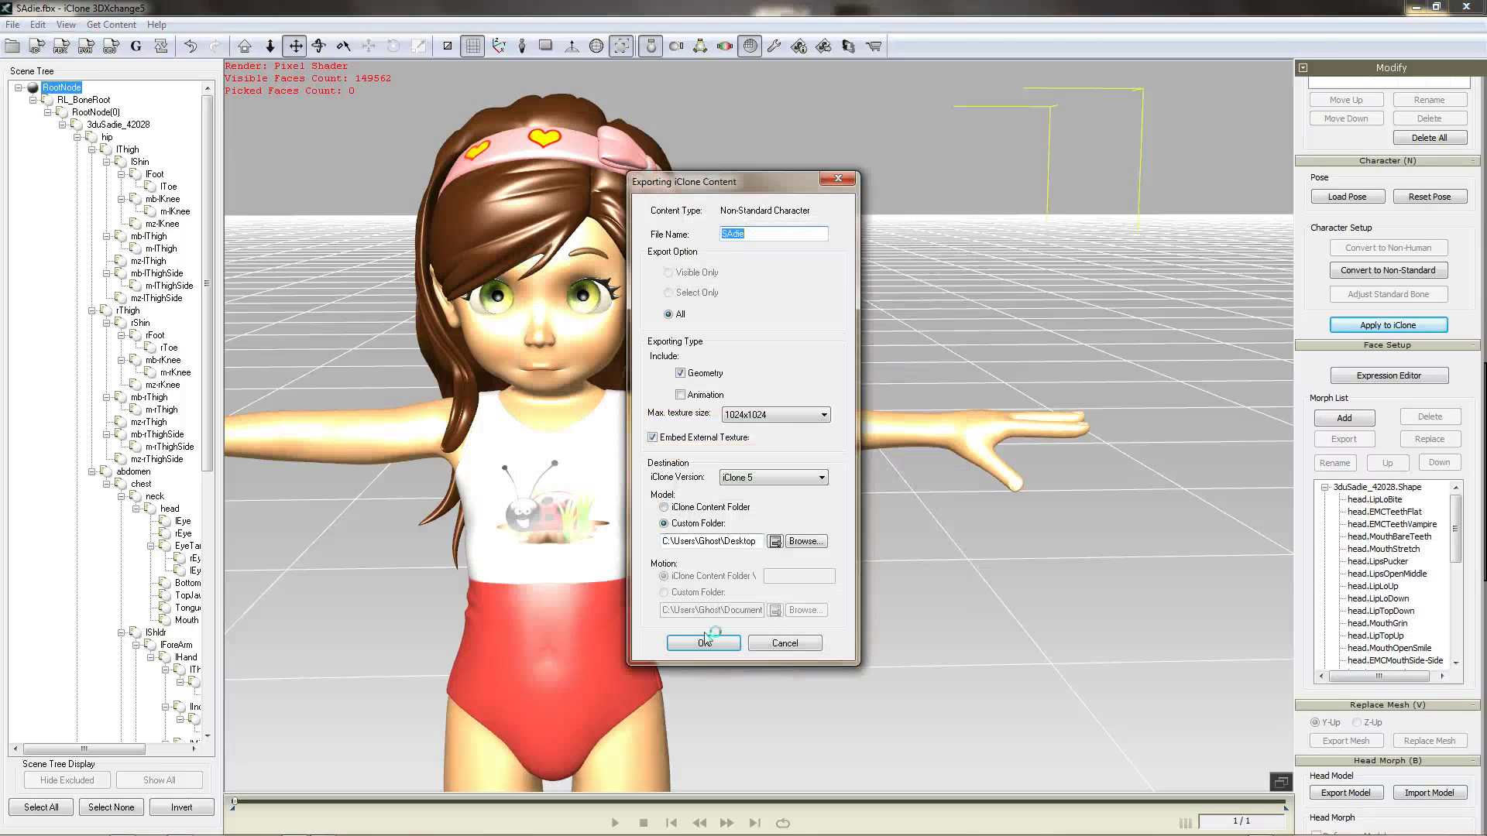
click(703, 643)
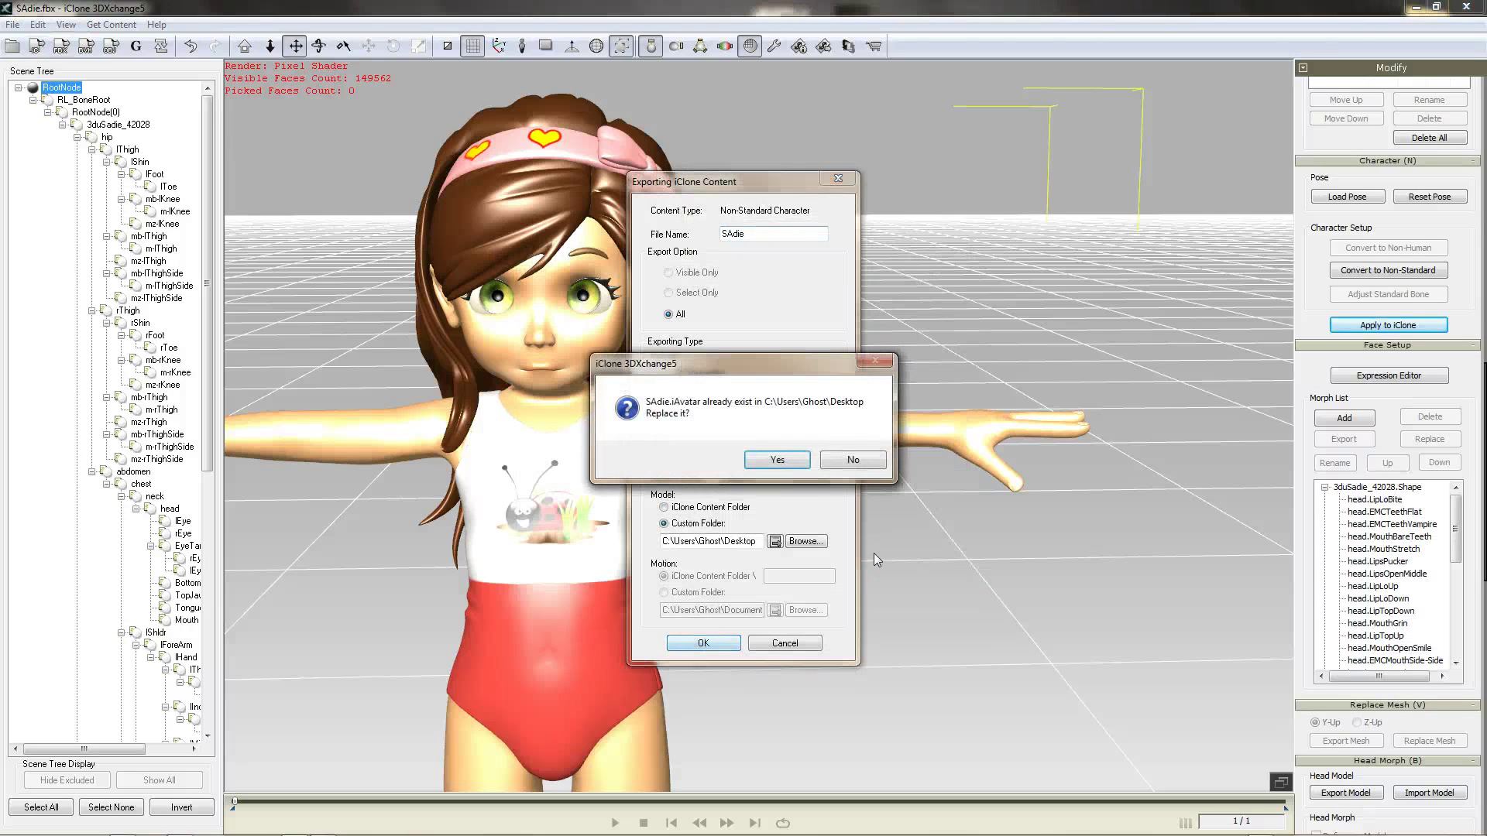
click(774, 460)
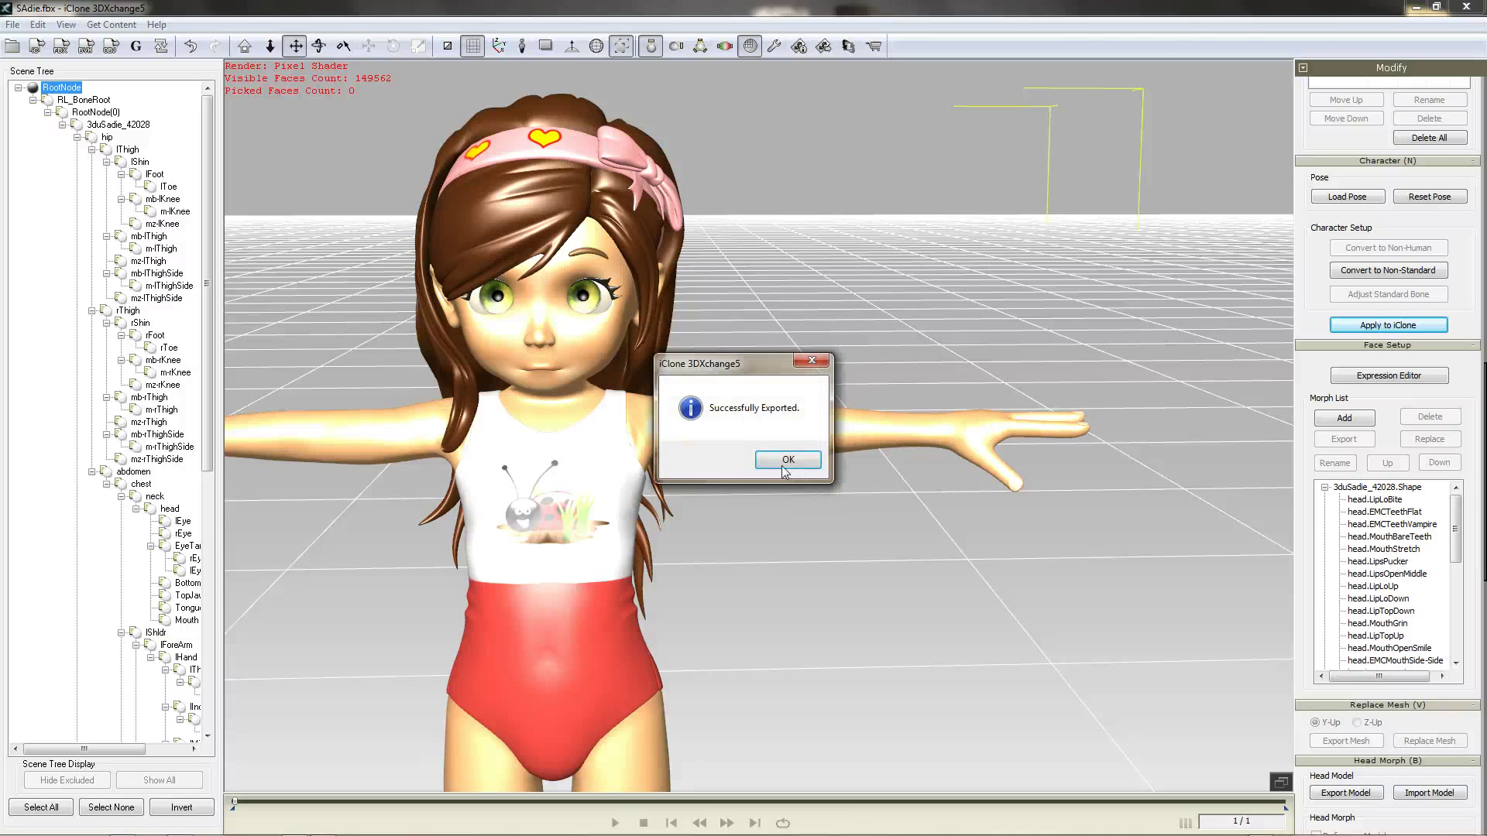
click(787, 463)
Step: Switch to iClone and view the imported character enlarged from the front
click(1416, 7)
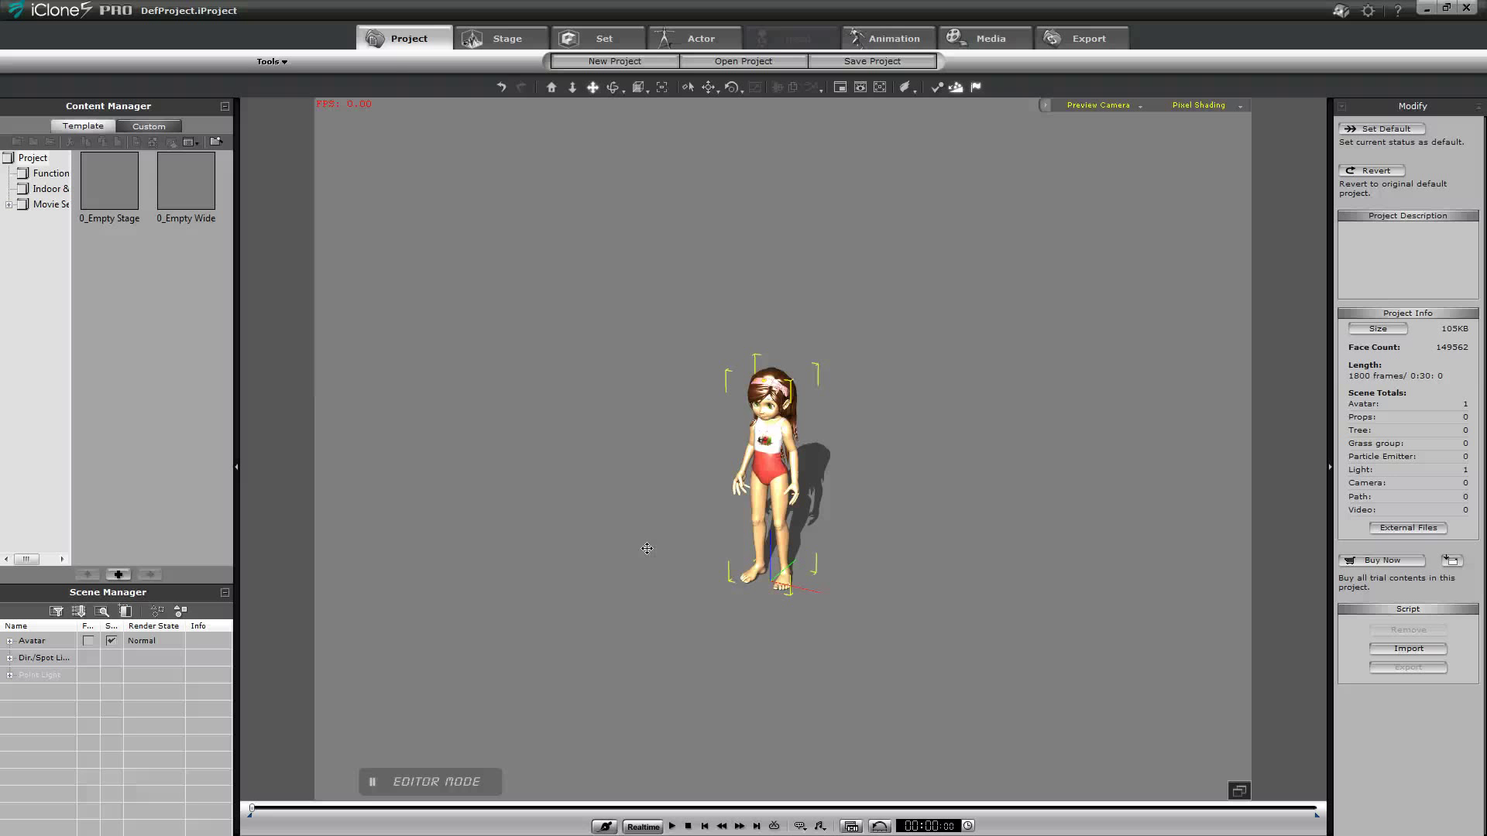
scroll(674, 517, up, 8)
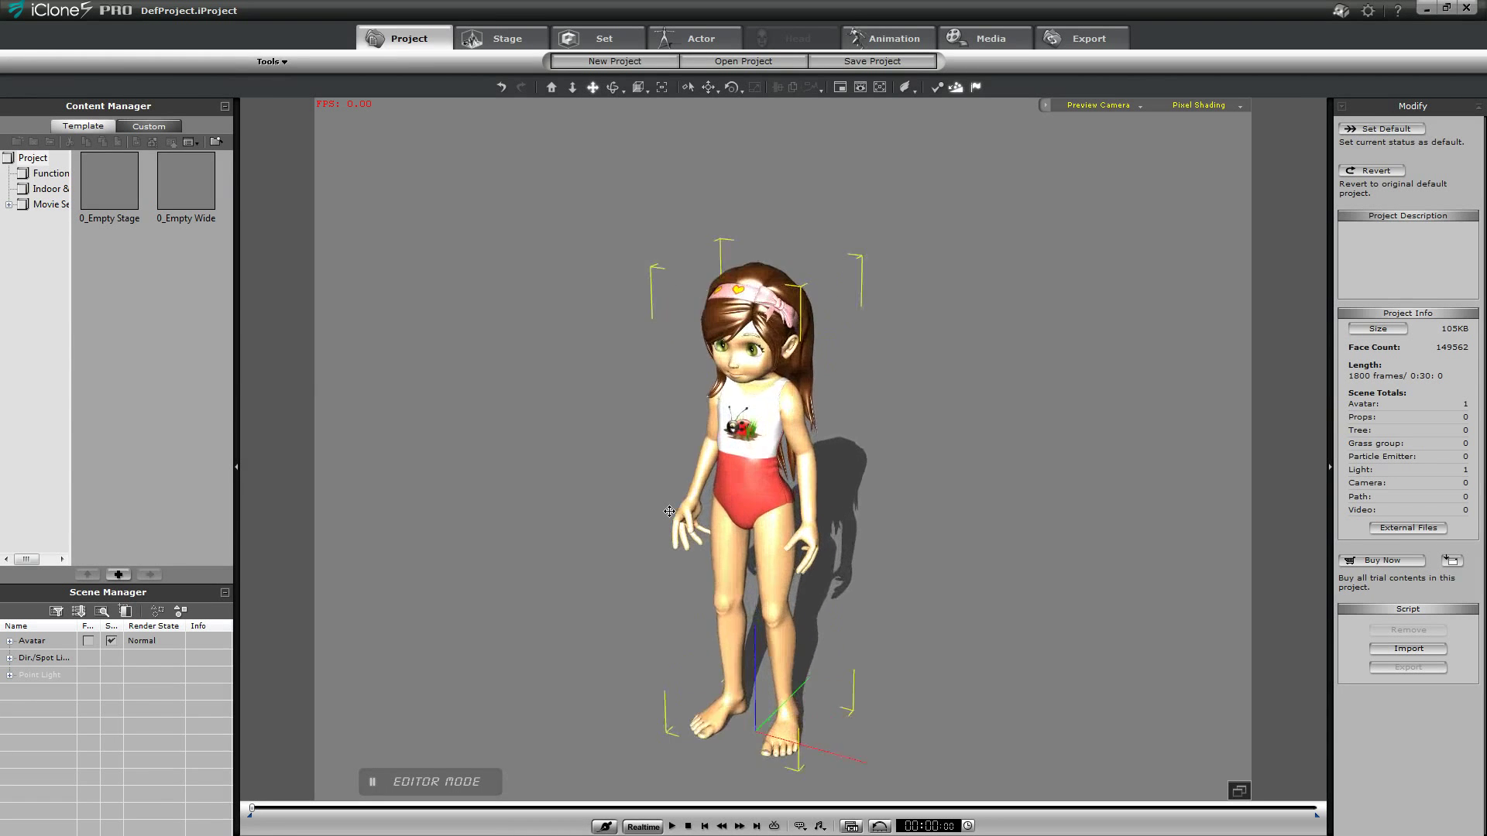
scroll(669, 511, up, 2)
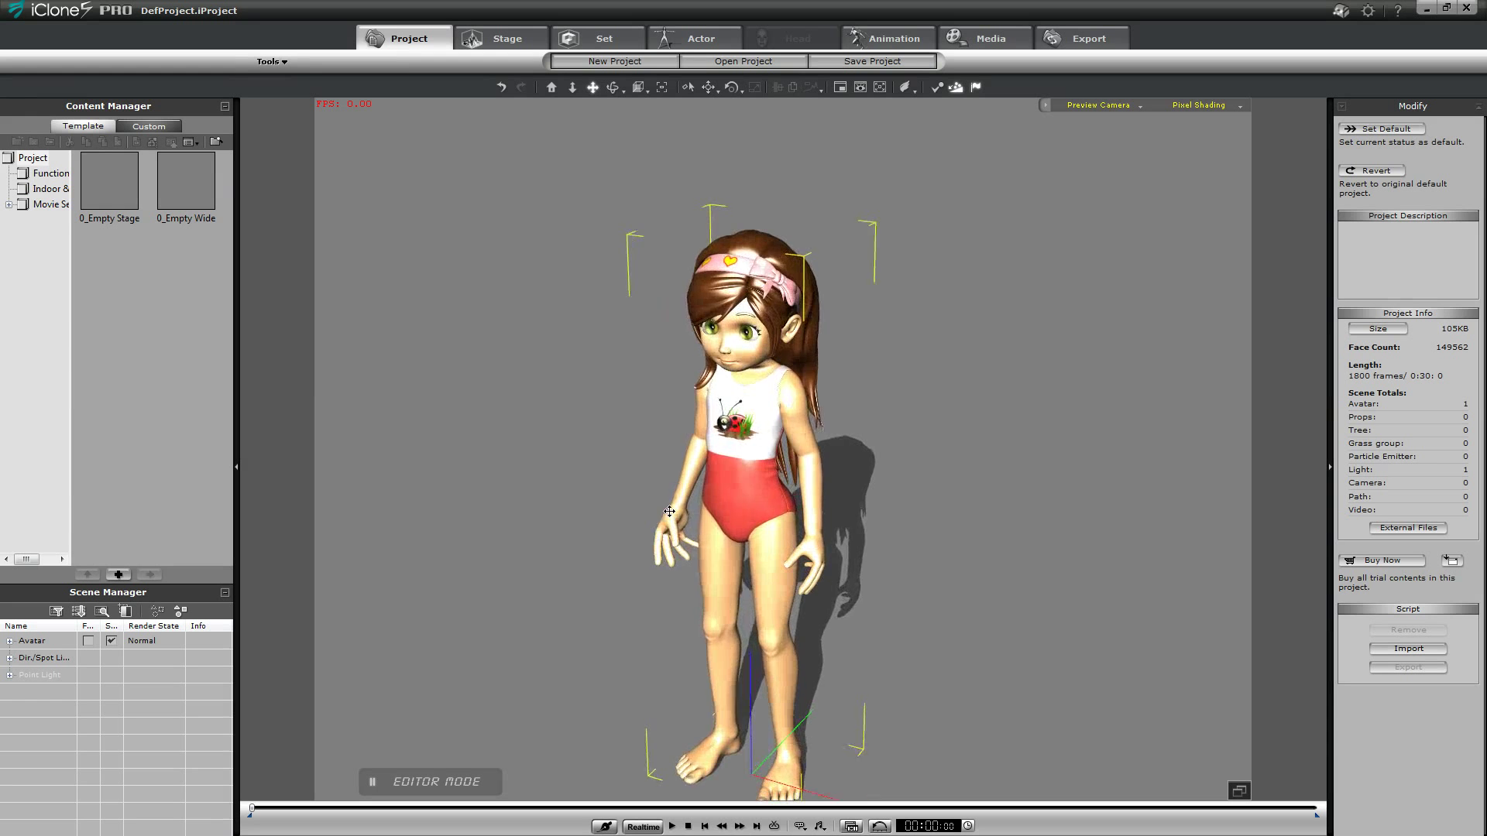
drag(613, 86, 896, 199)
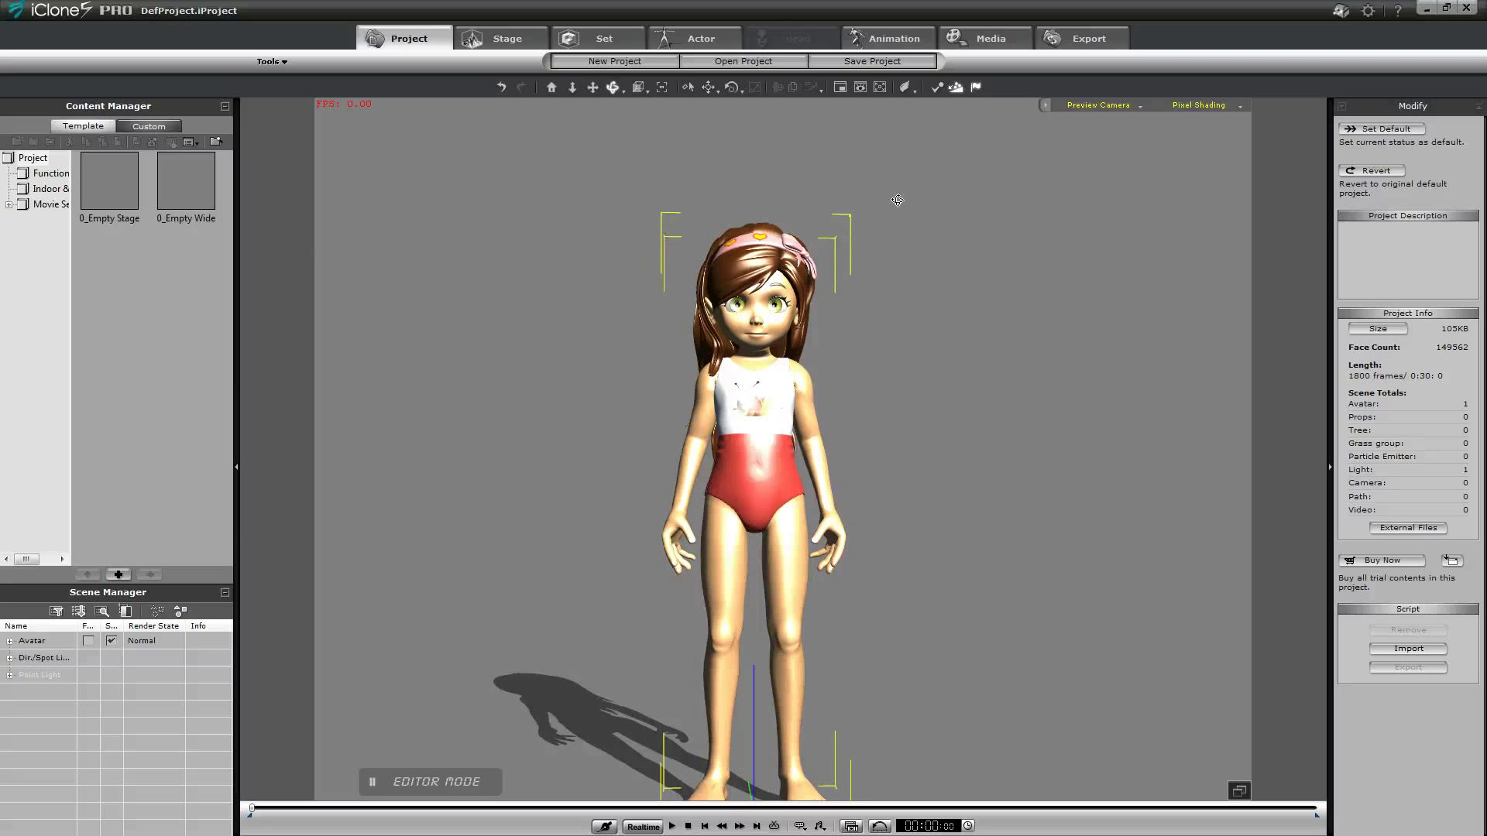
Step: Open the facial animation puppeteering tools, choose the 05_Jimmy face profile and start a live preview on the character
click(889, 40)
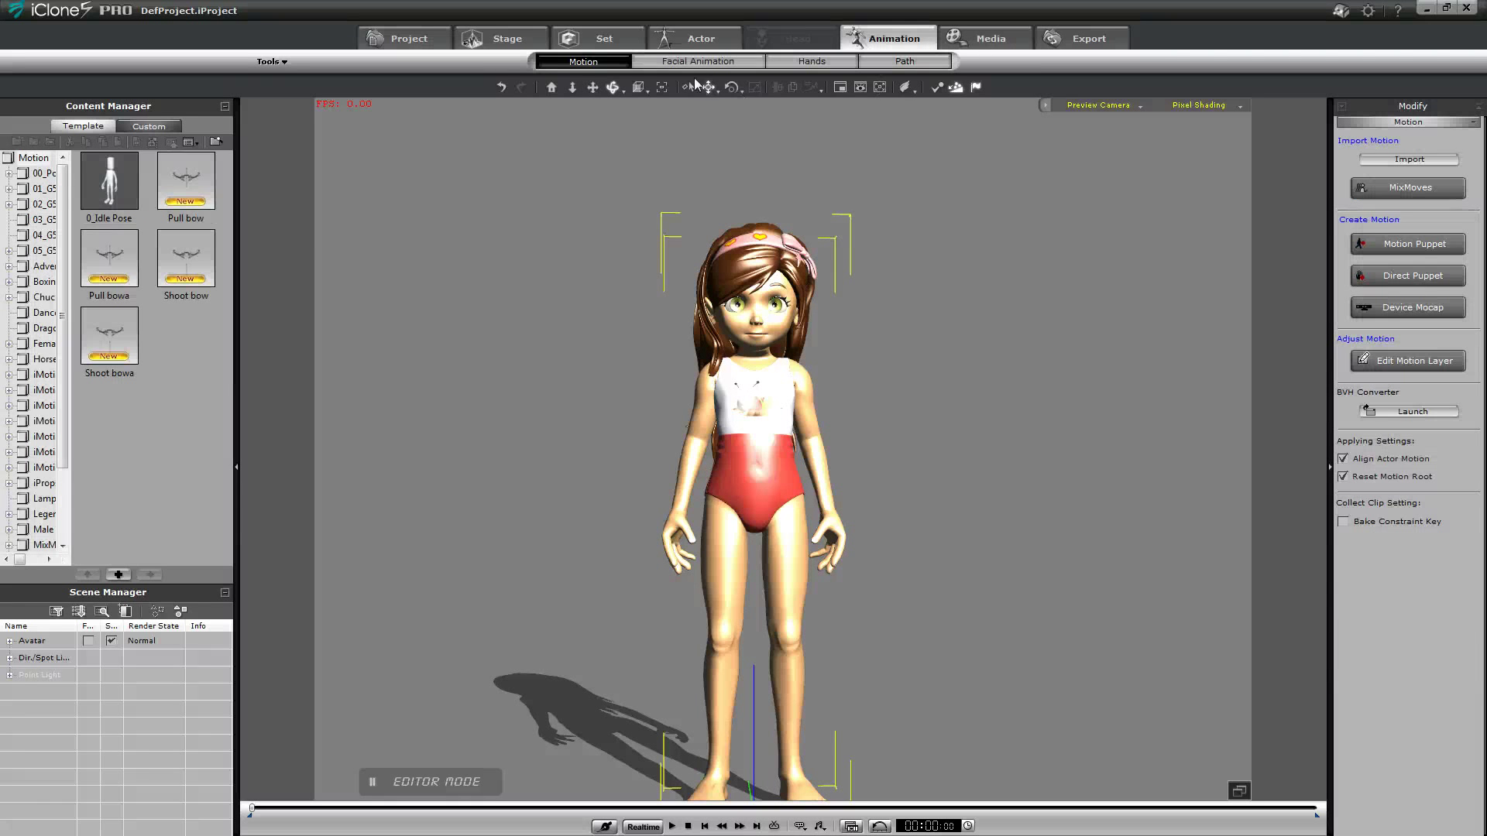
click(697, 63)
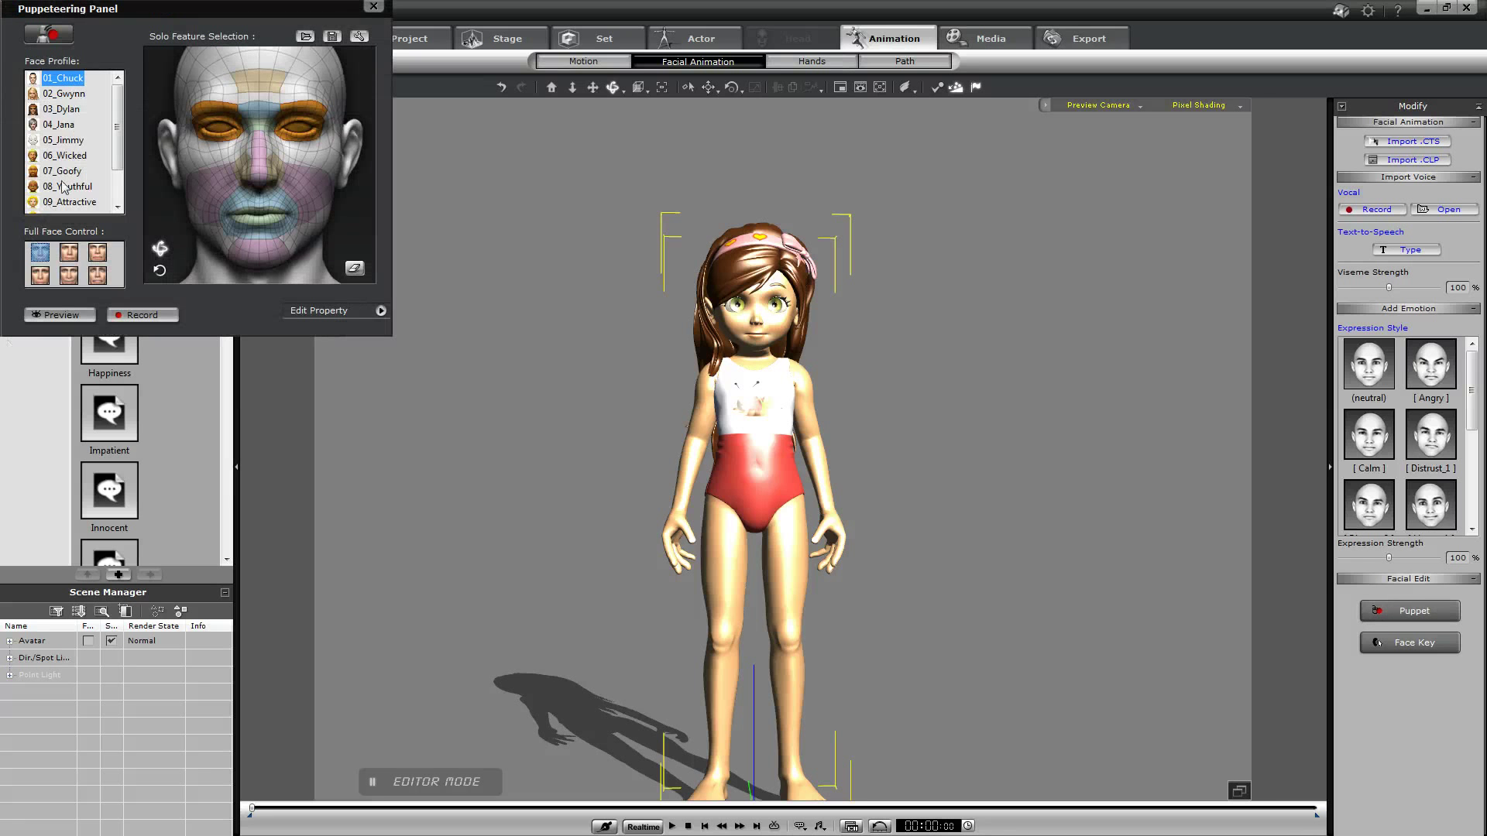
click(65, 140)
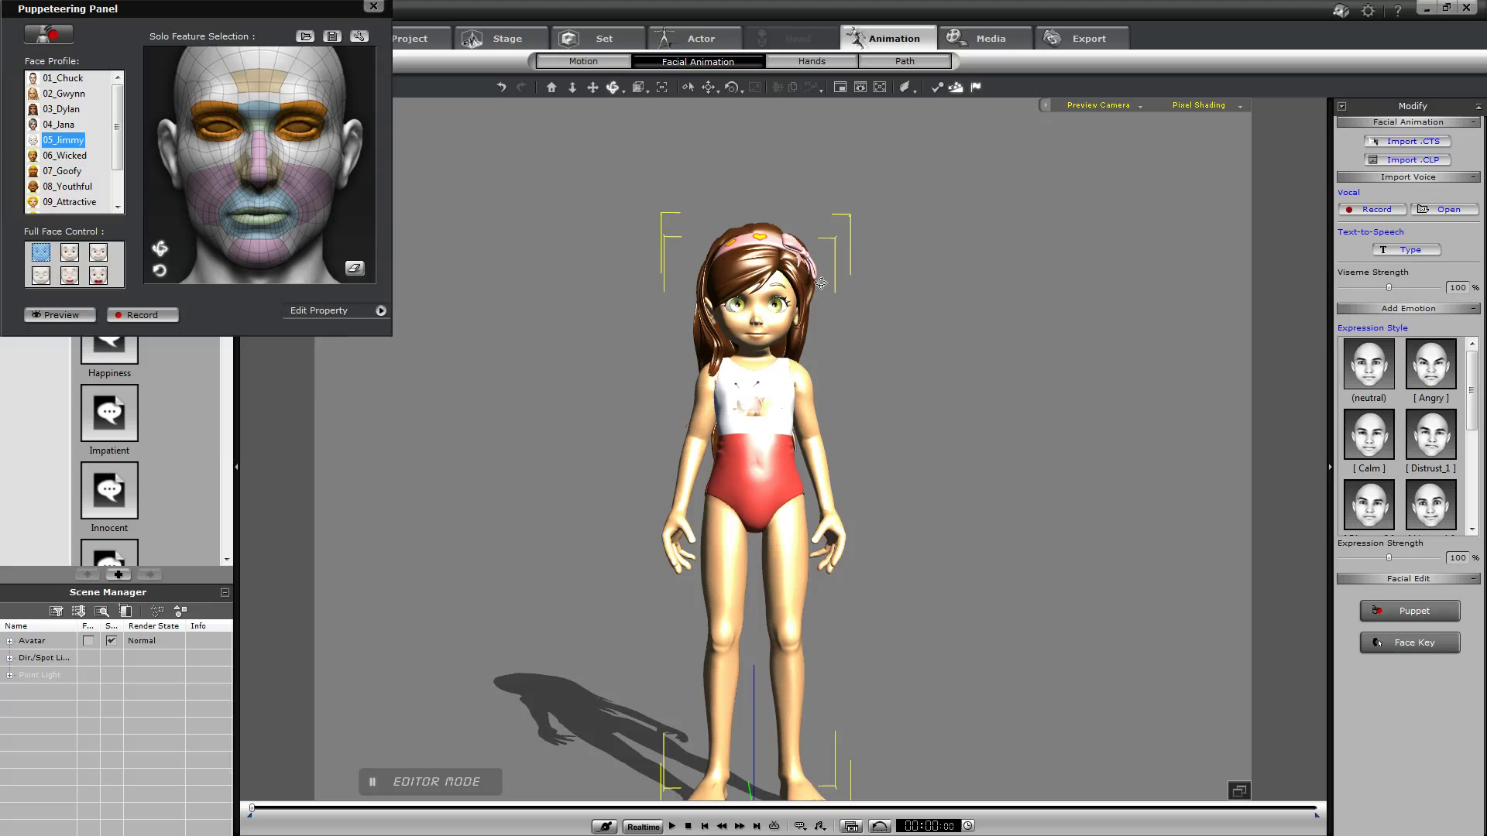
key(space)
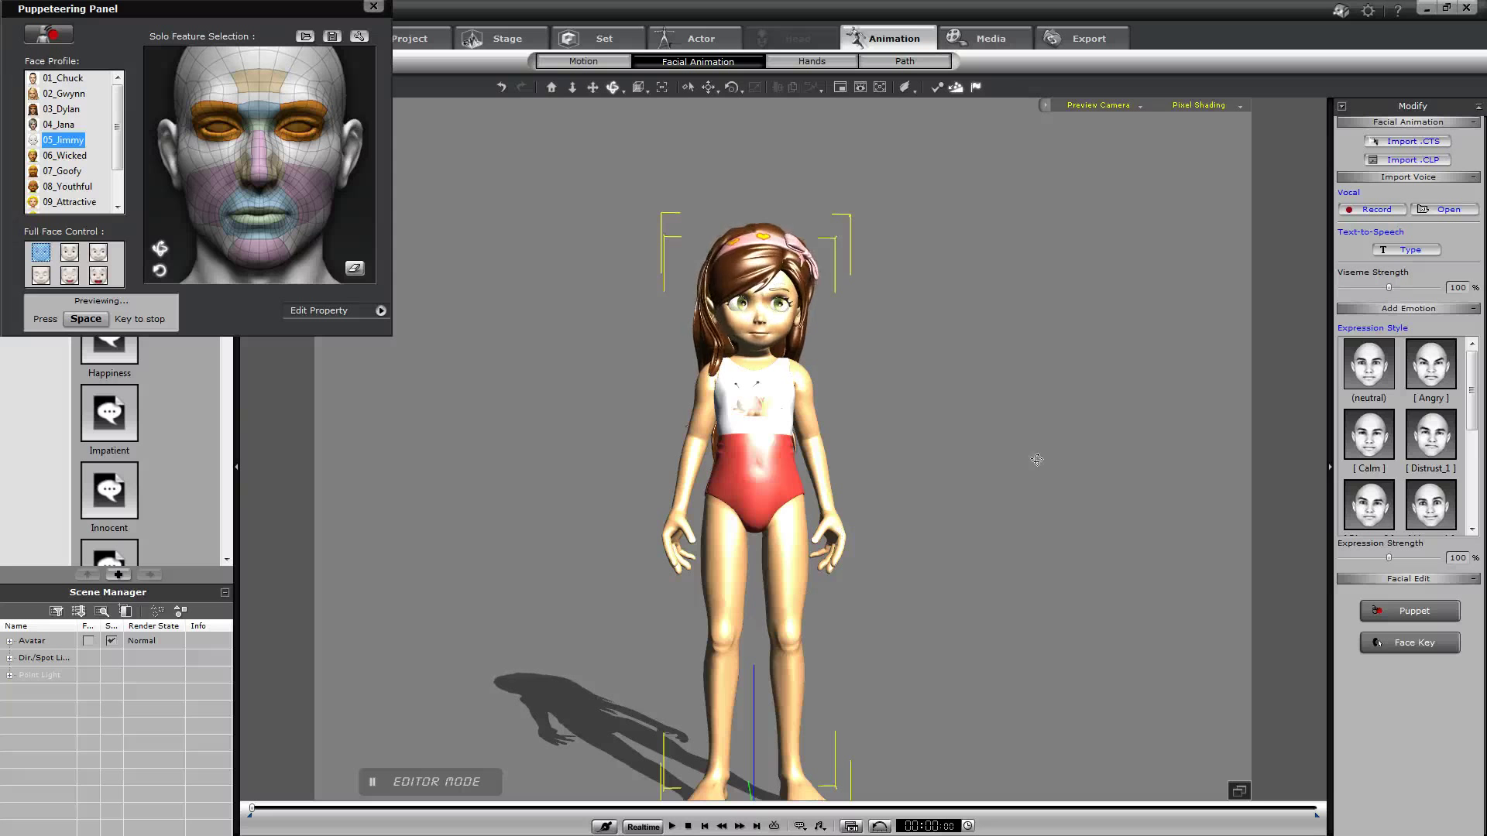
Step: Stop the running preview, select the chin for solo feature puppeteering, and preview its movement on the character
key(space)
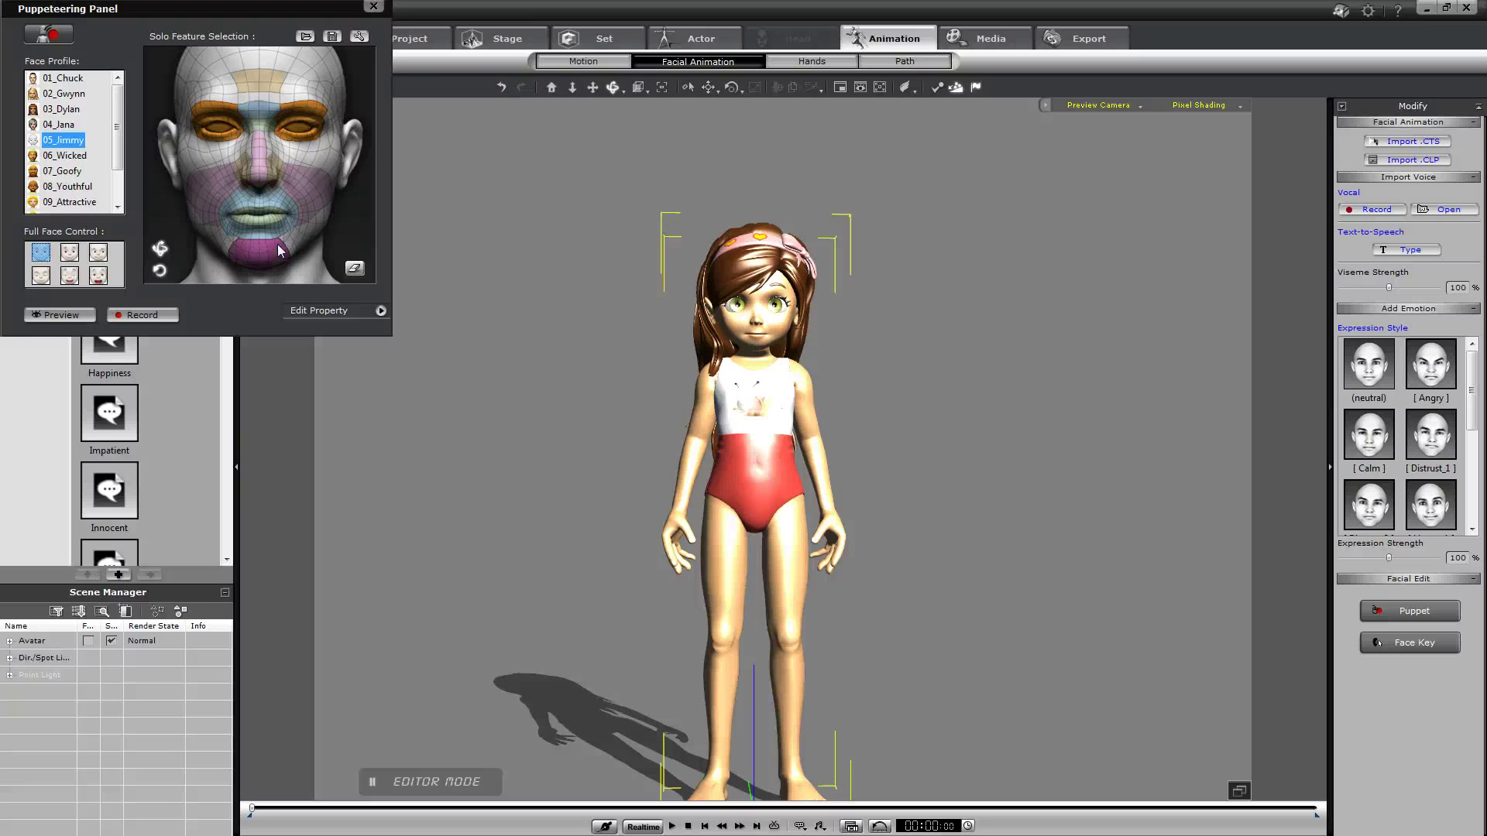
click(261, 252)
key(space)
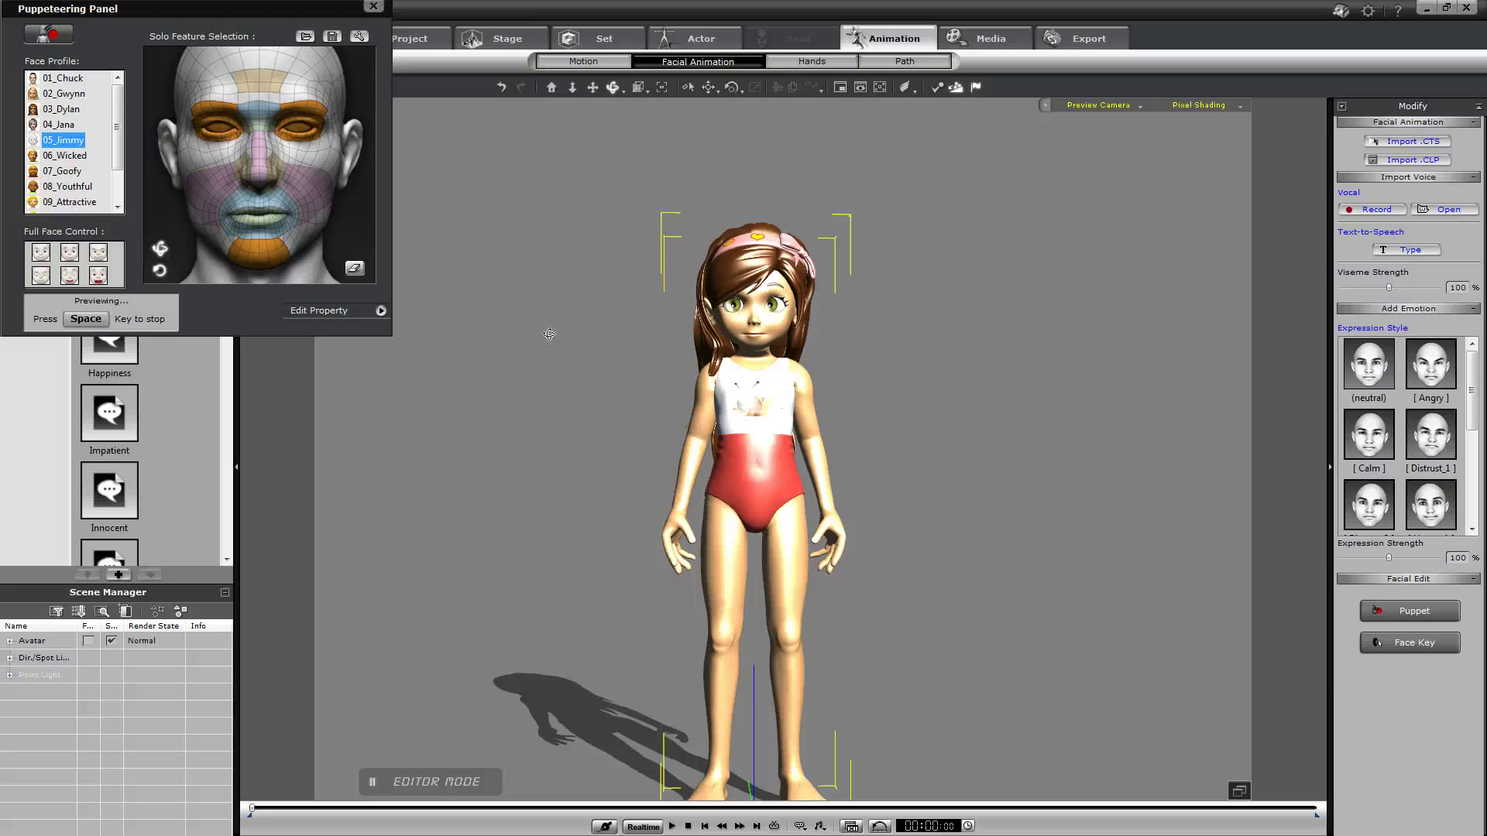
key(space)
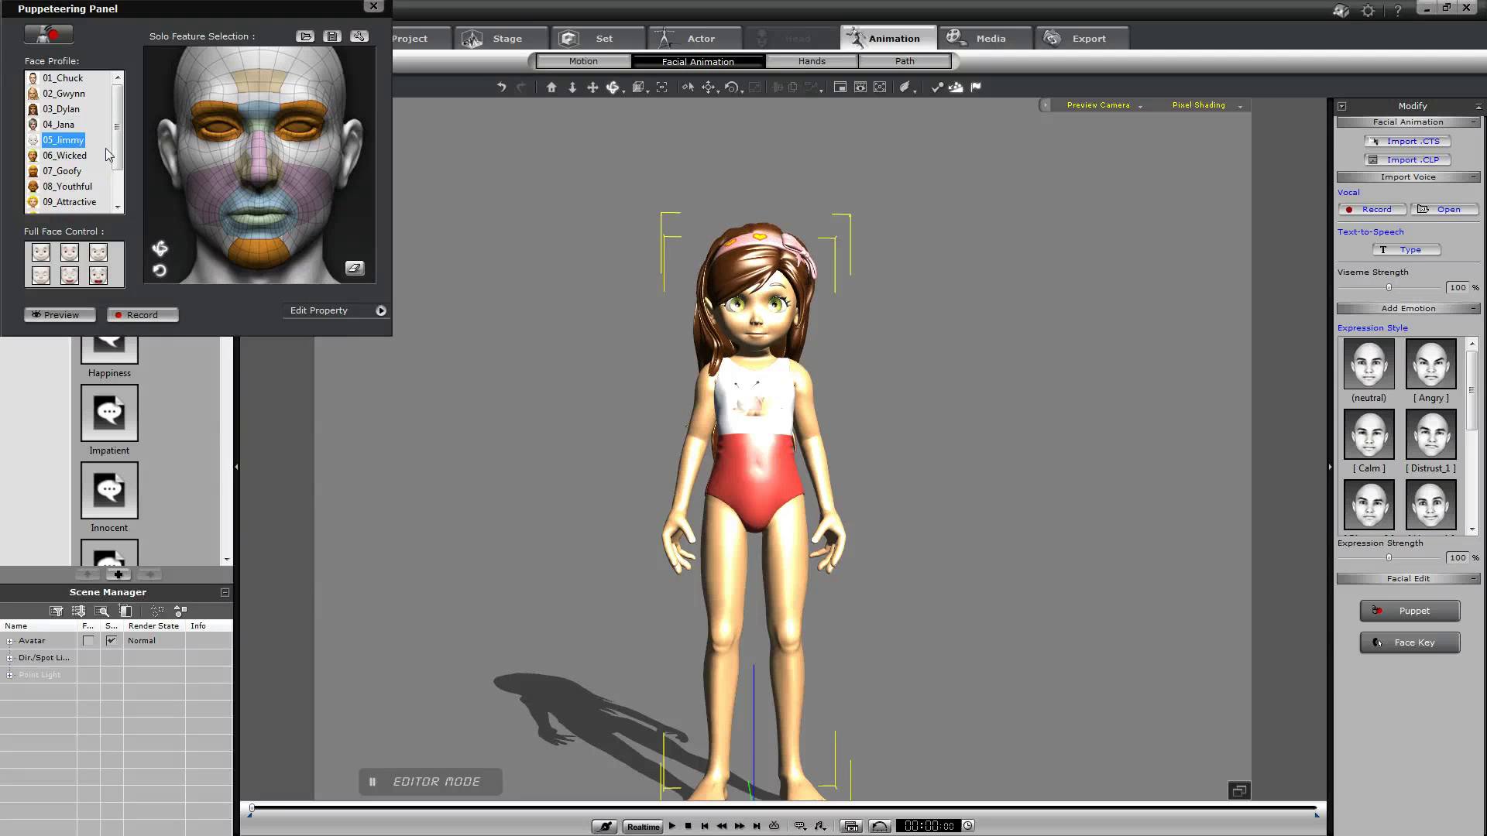
Step: Choose the 3DX_Custom face profile with its first full face control and preview the puppeteering on the character
scroll(112, 155, down, 1)
click(82, 202)
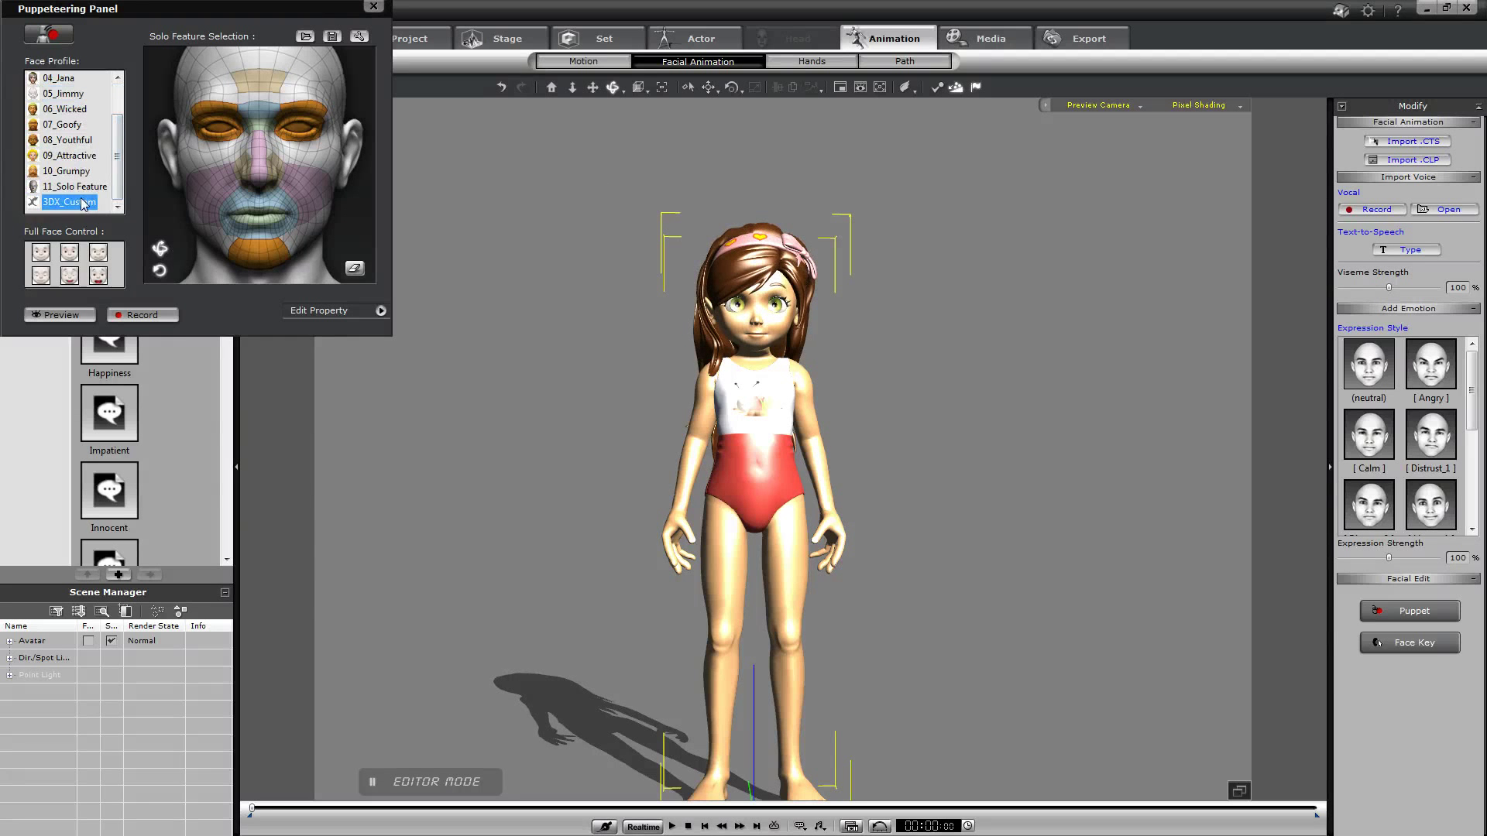
click(41, 253)
key(space)
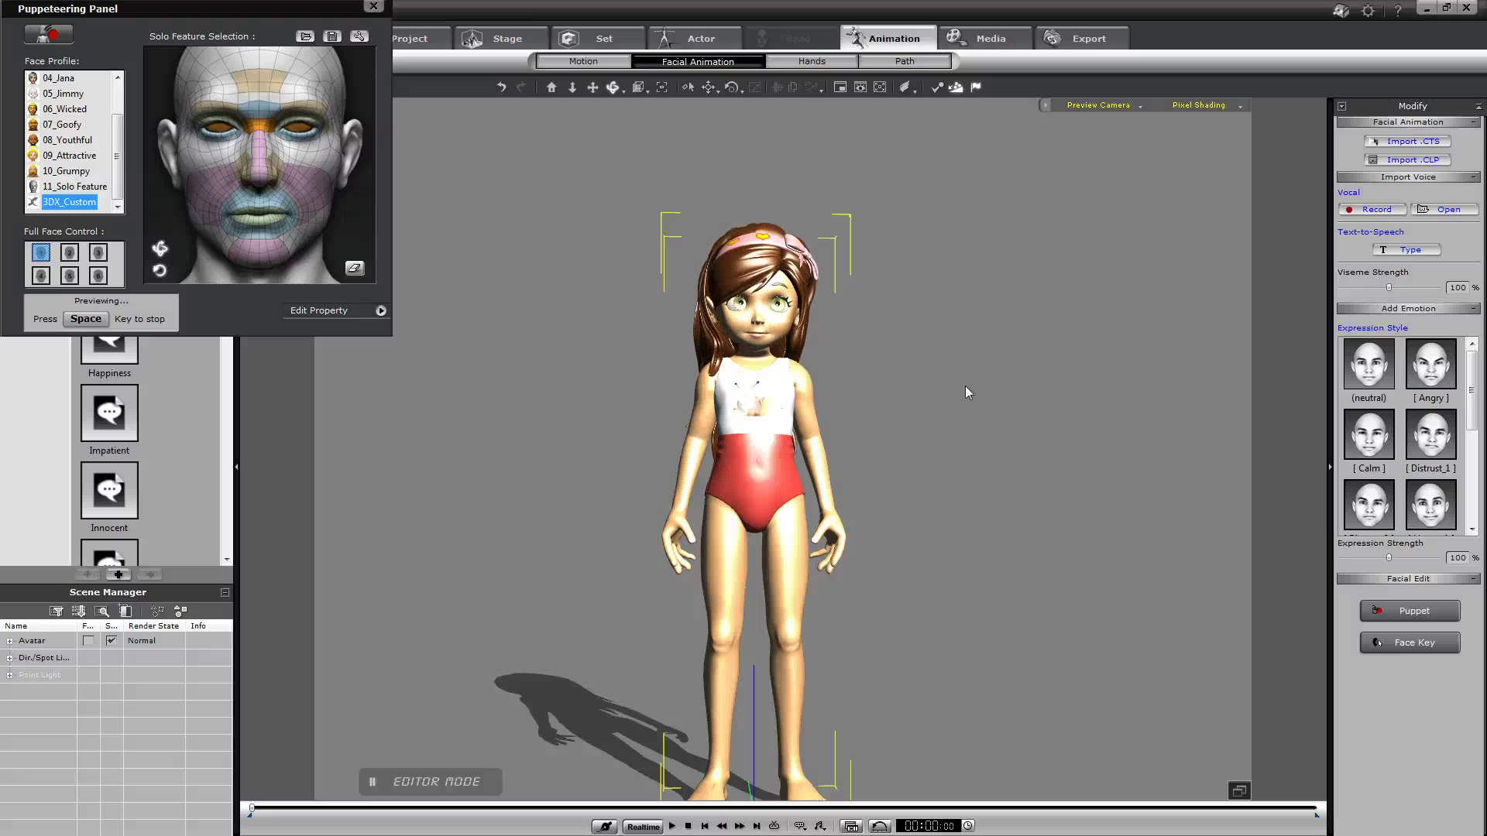
key(space)
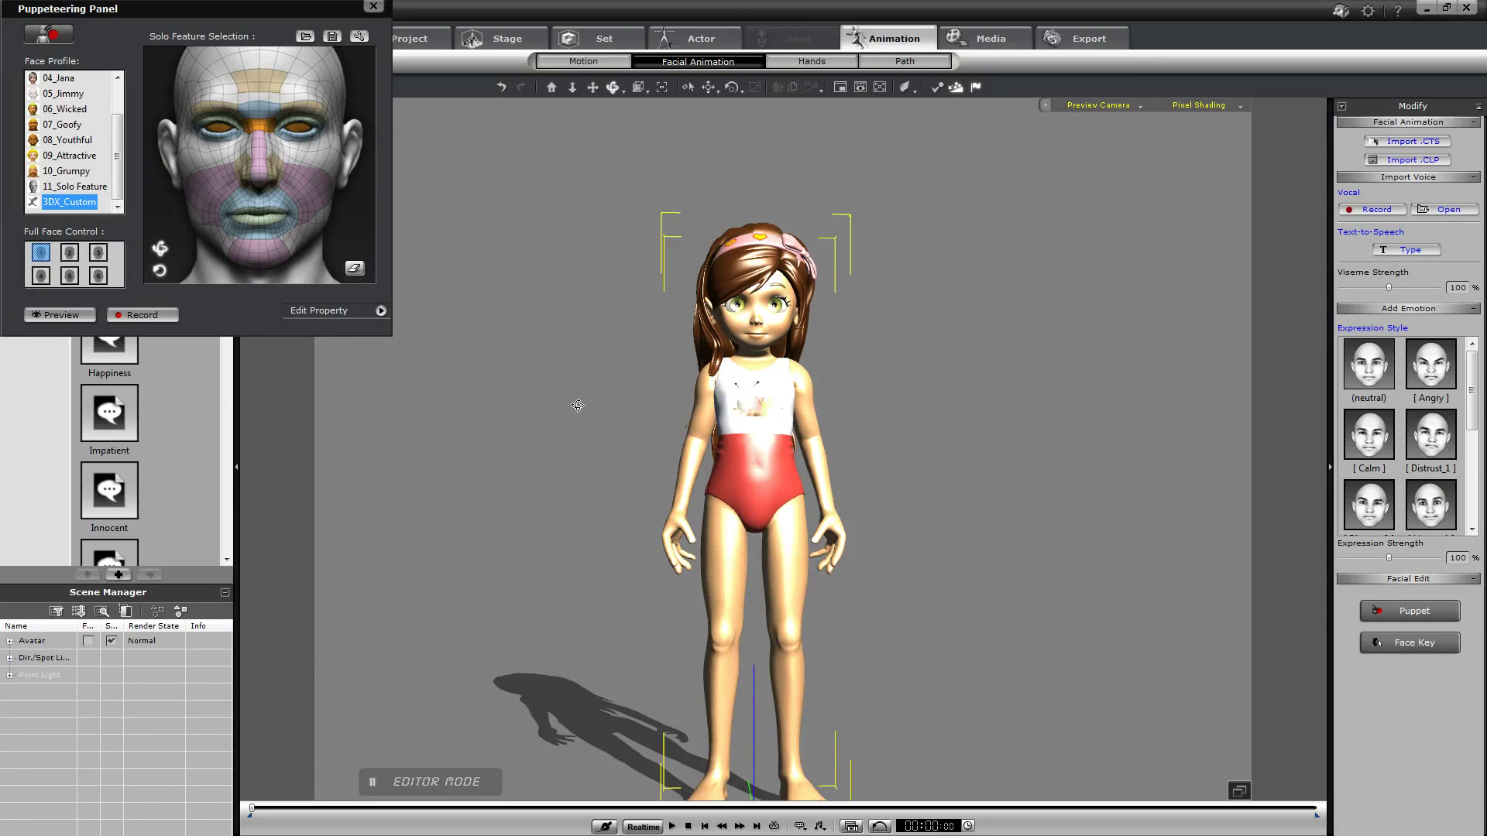
Step: Preview the first 3DX_Custom full face control in a close-up of the character's face
scroll(589, 398, up, 5)
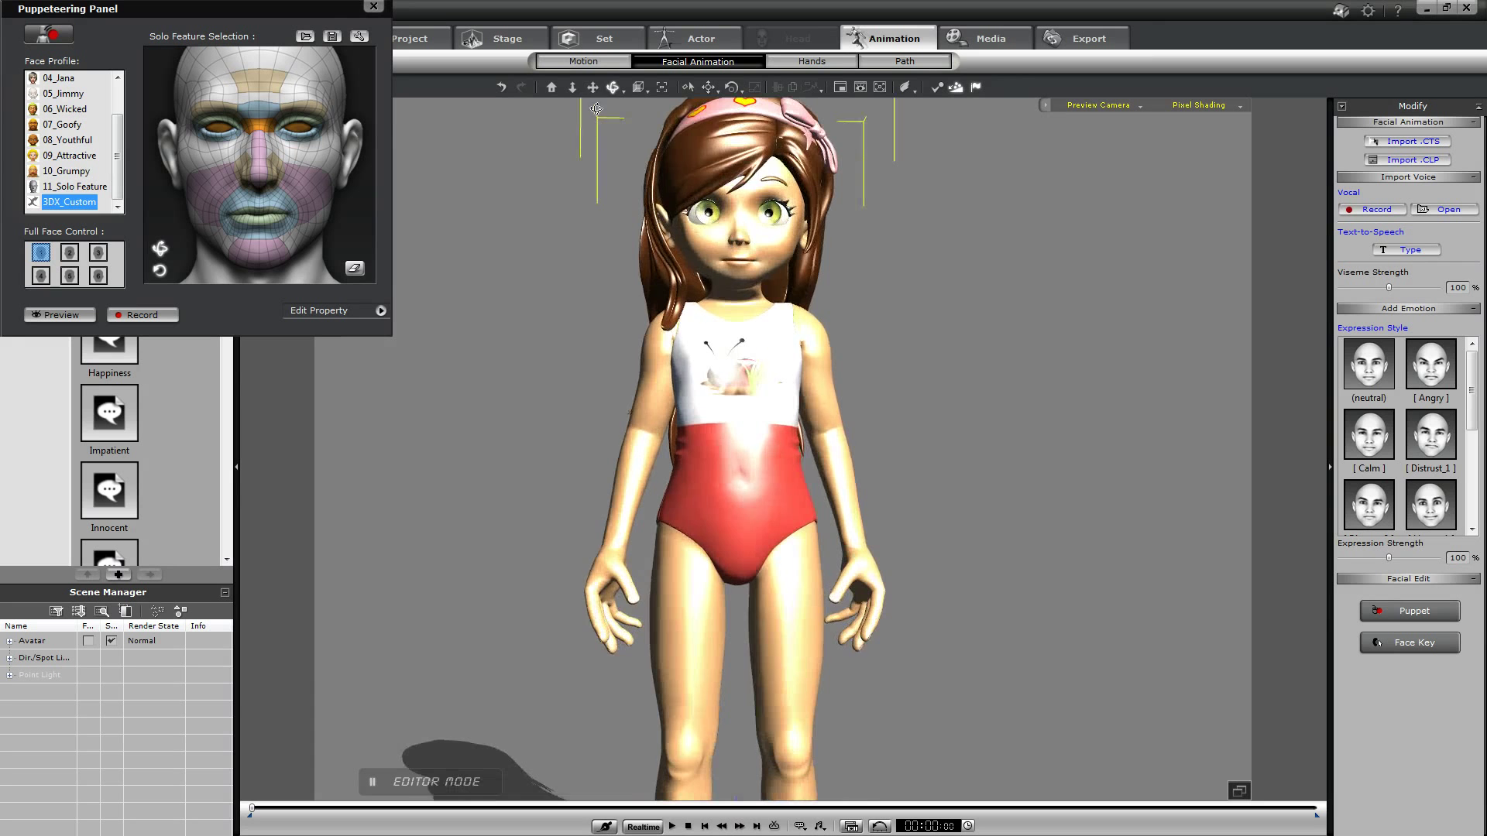
drag(596, 109, 619, 372)
scroll(621, 390, up, 2)
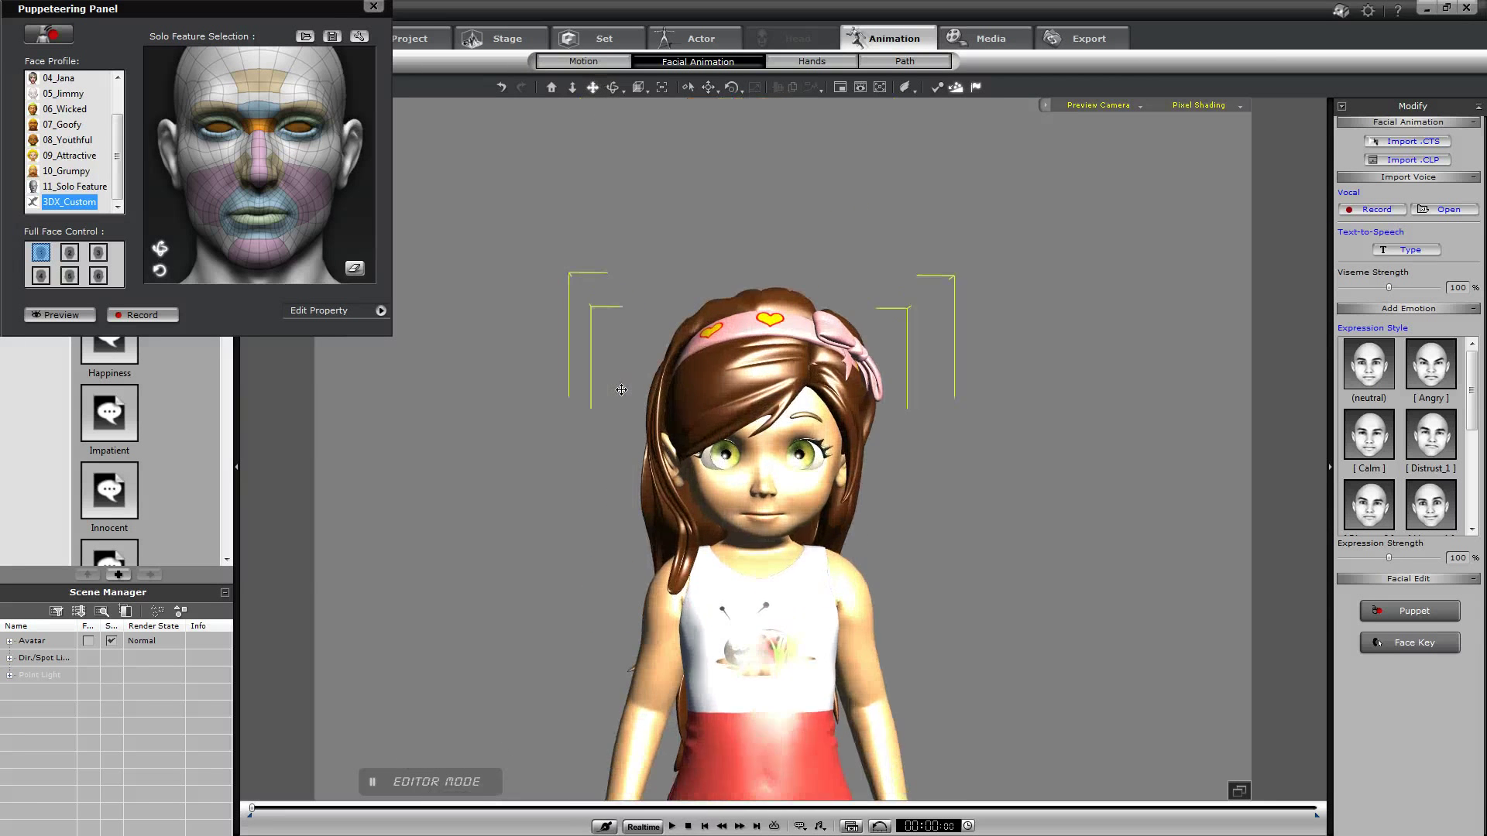
scroll(621, 390, up, 2)
scroll(672, 450, up, 1)
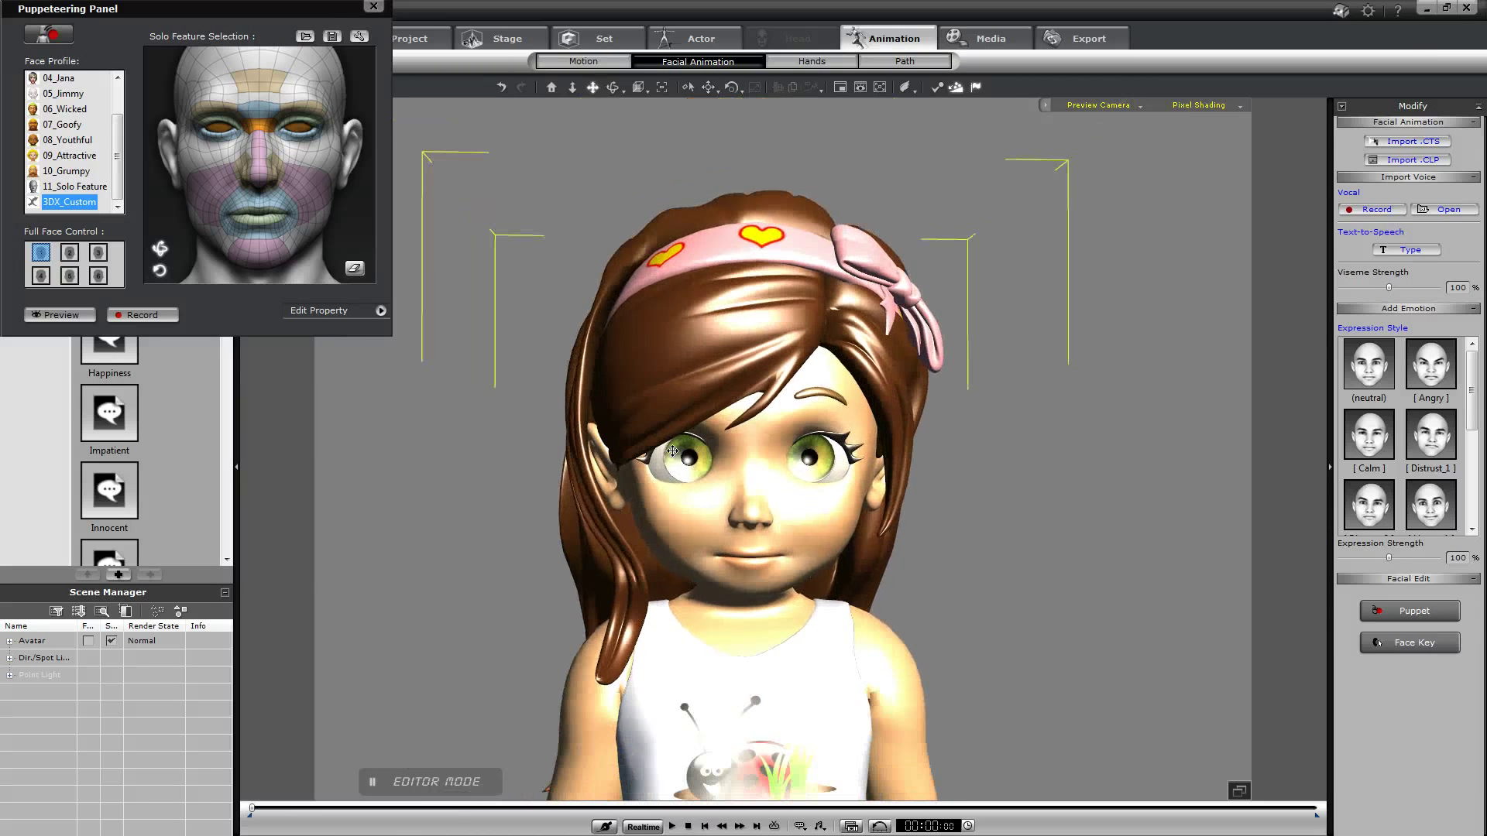
key(space)
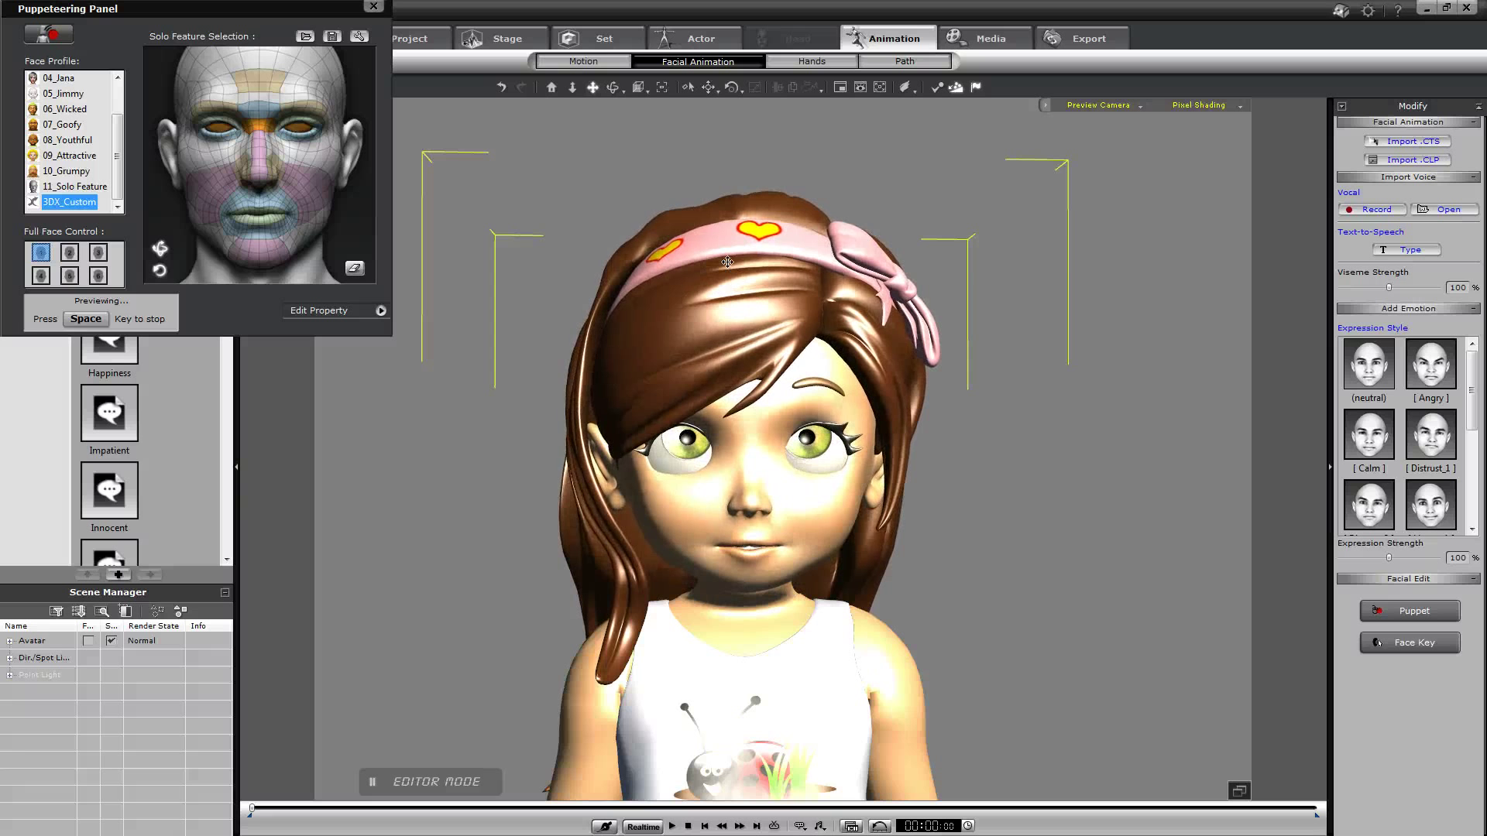
key(space)
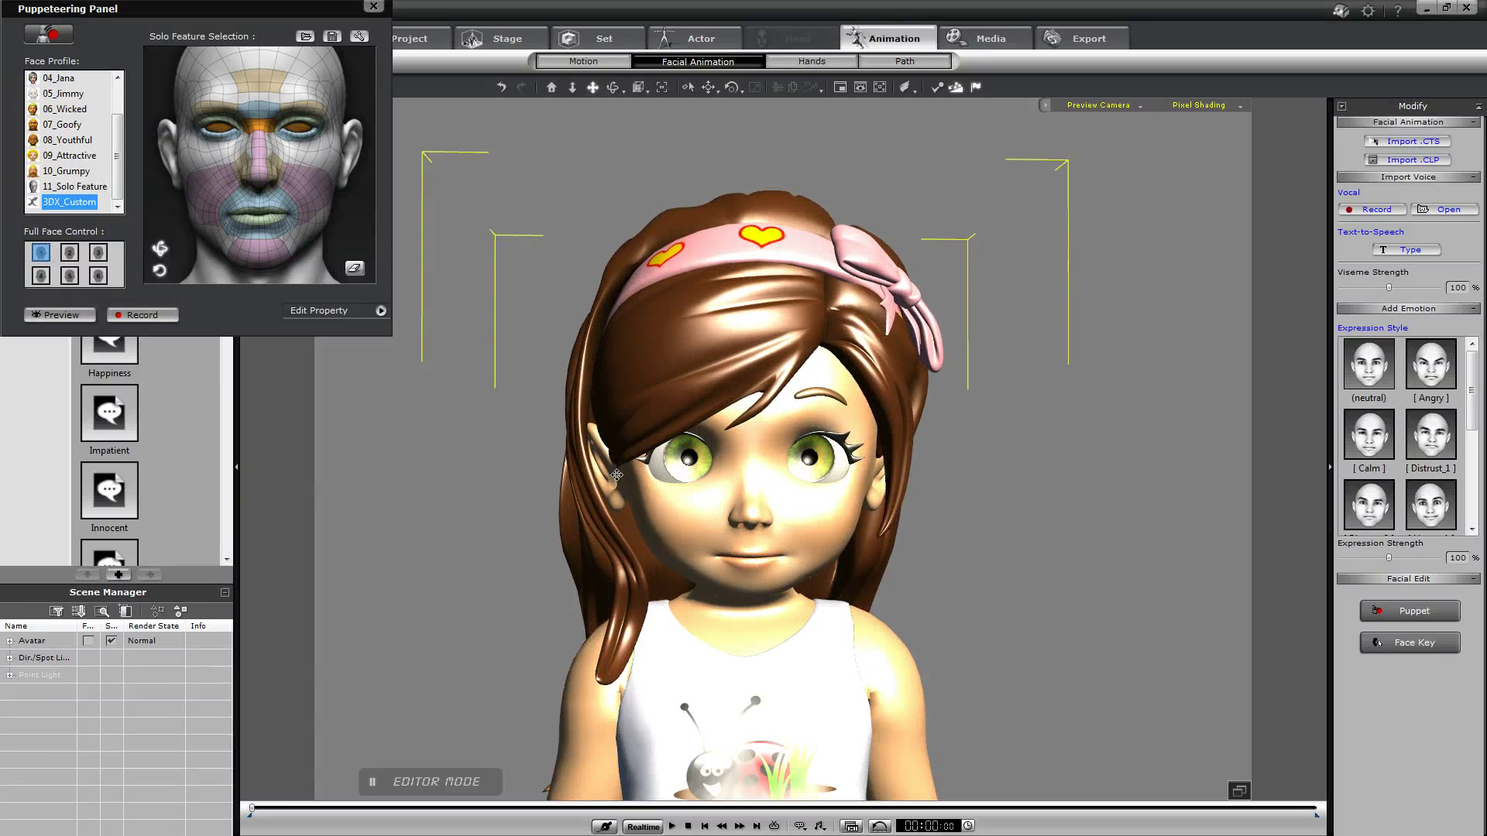
Step: Switch to the 06_Wicked face profile and preview its first full face control on the character
scroll(601, 469, down, 3)
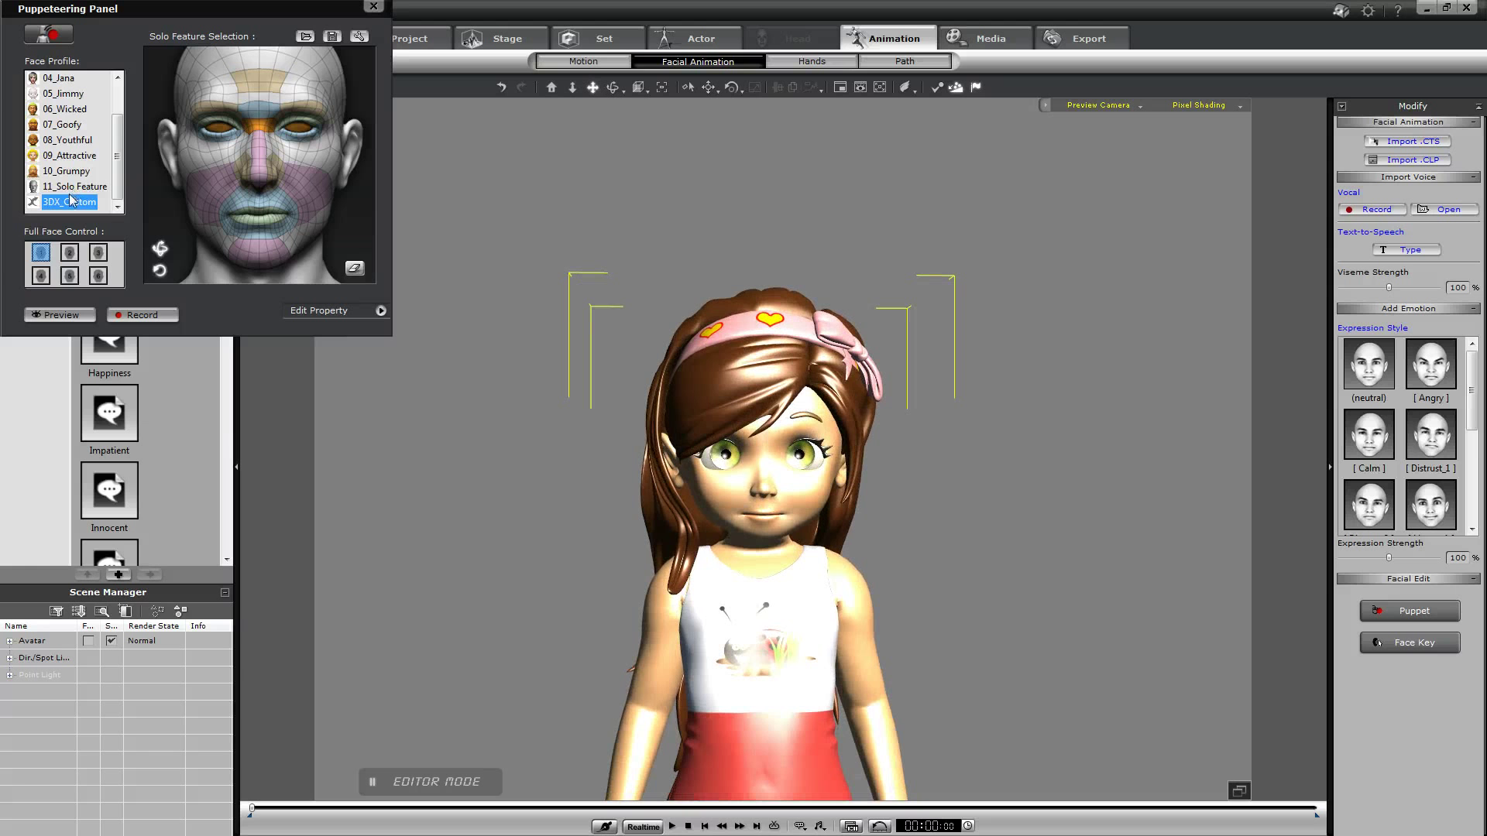
click(61, 127)
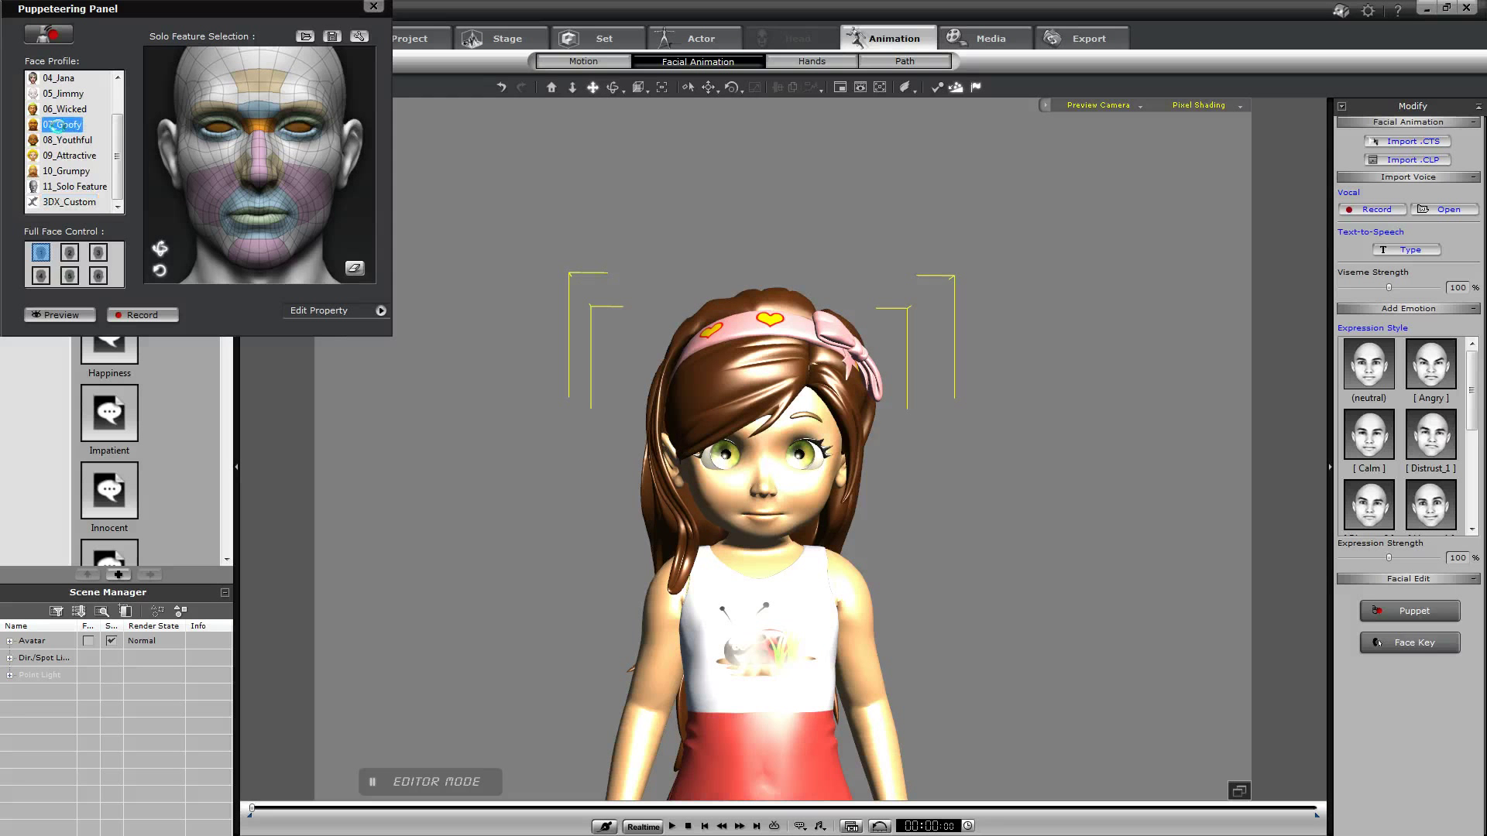
click(48, 109)
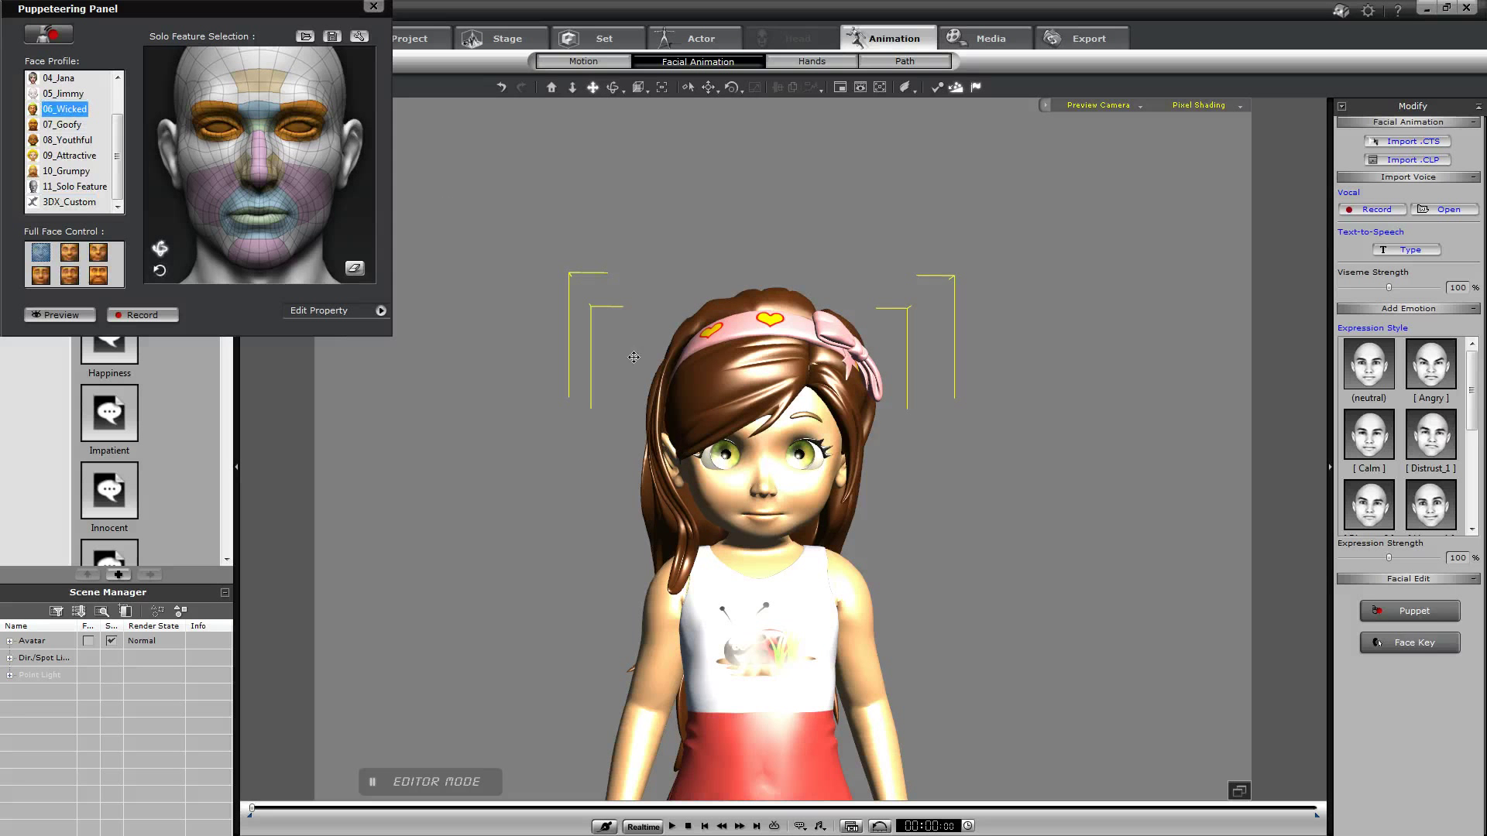
key(space)
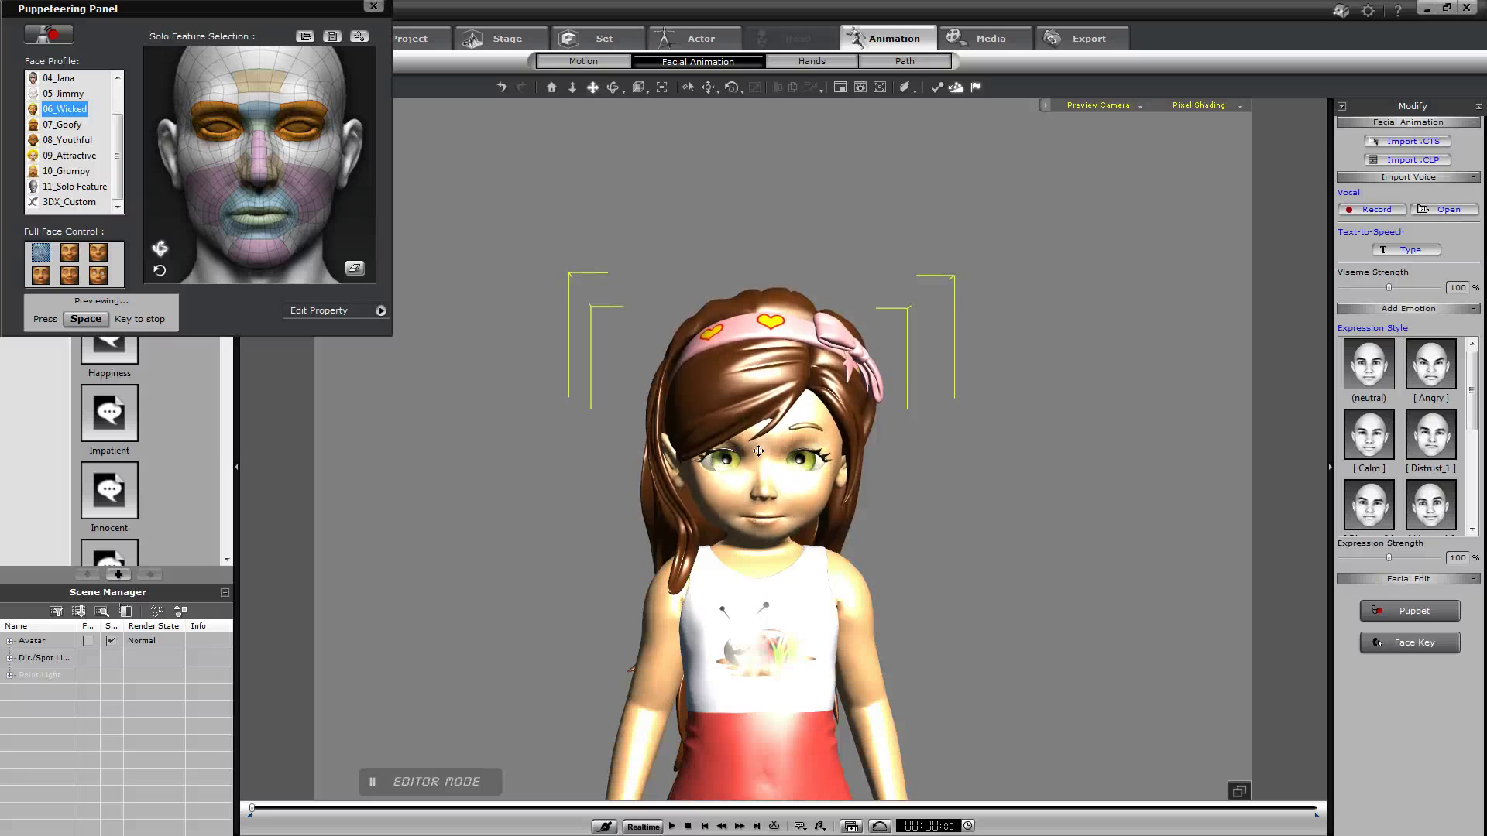
key(space)
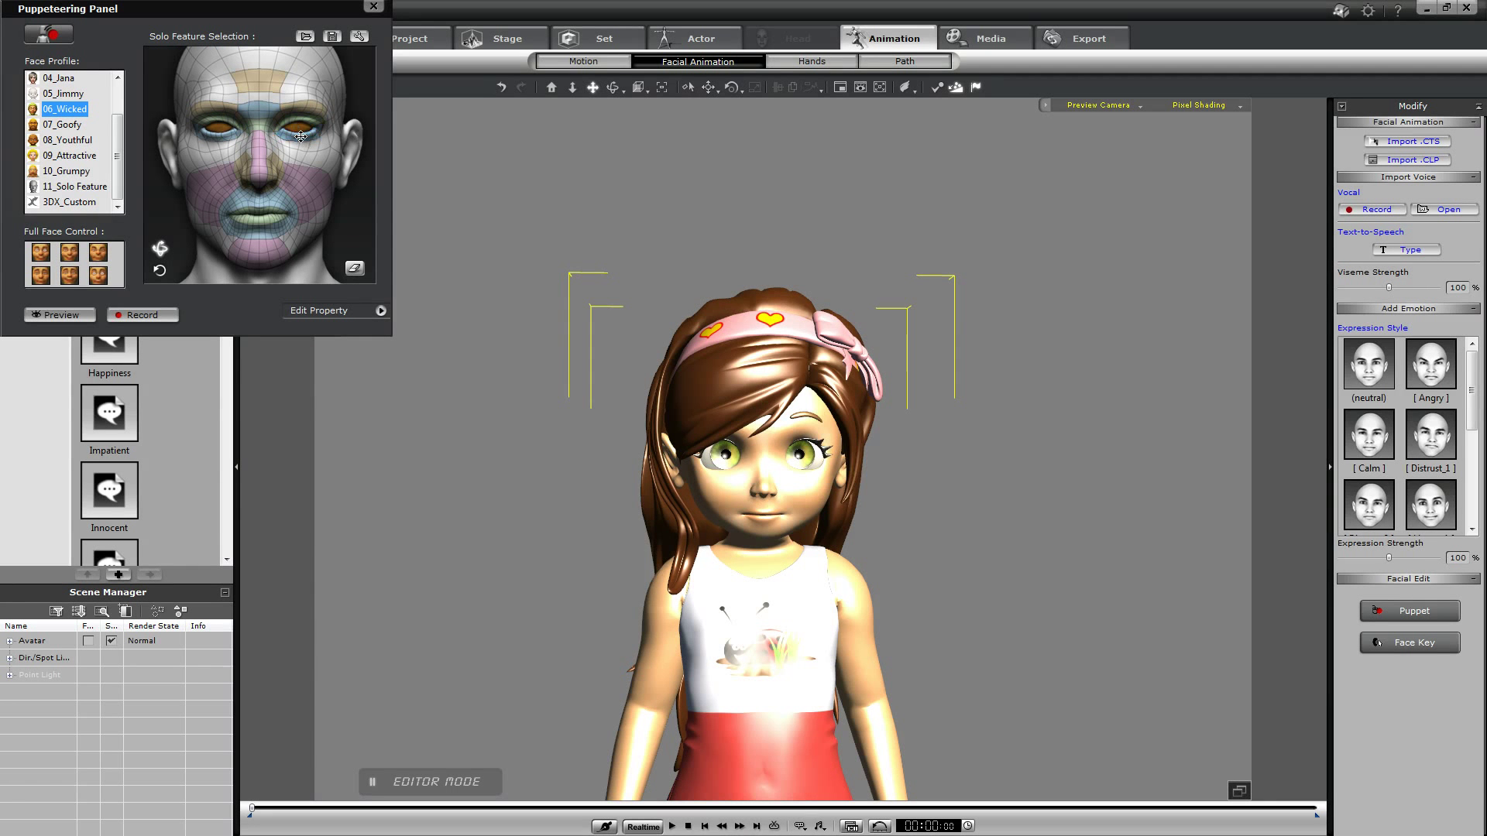
Step: Preview the 06_Wicked profile with only the eyeballs selected as solo features
key(space)
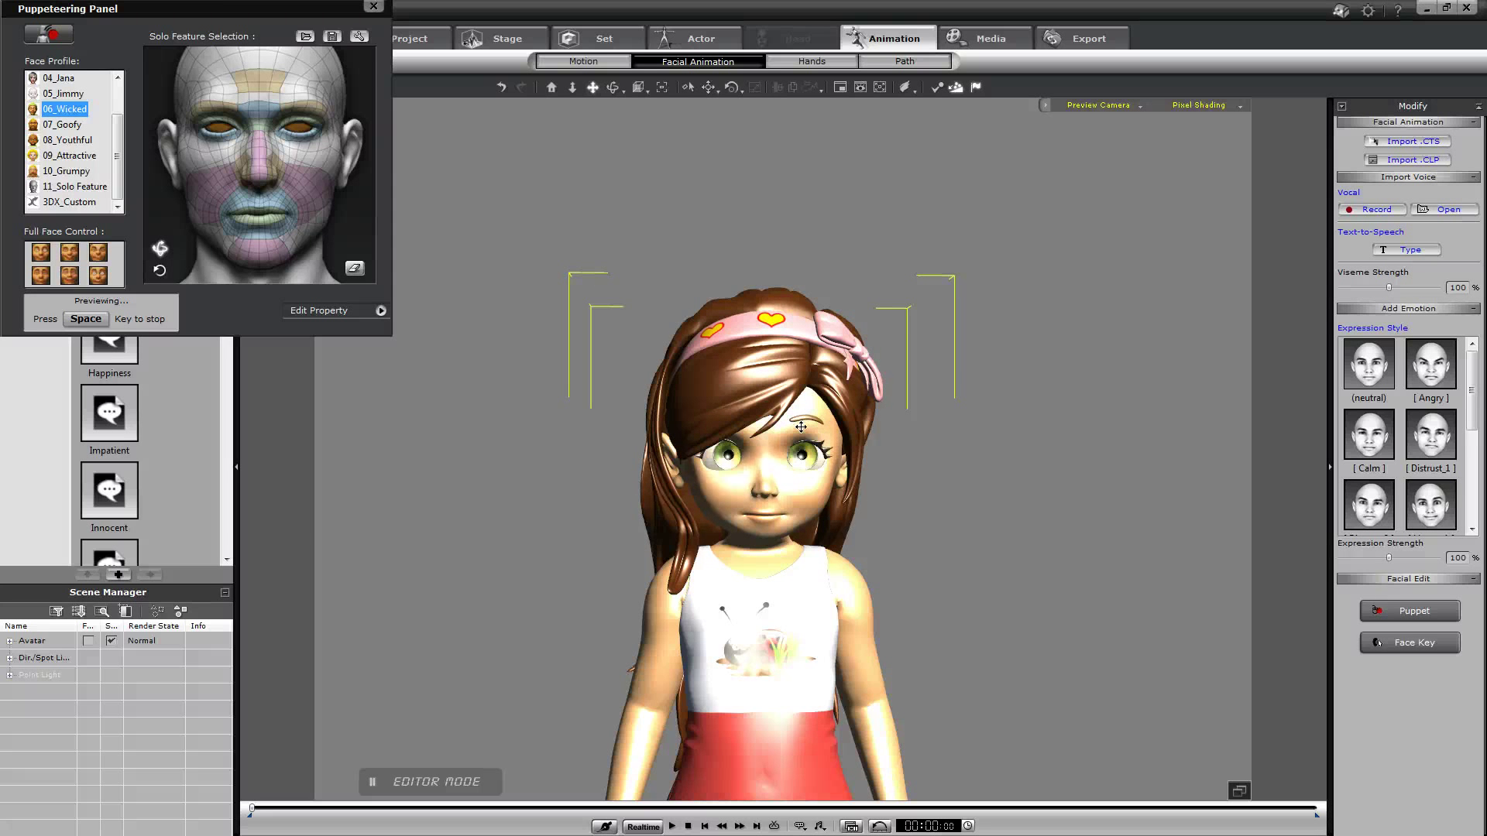
key(space)
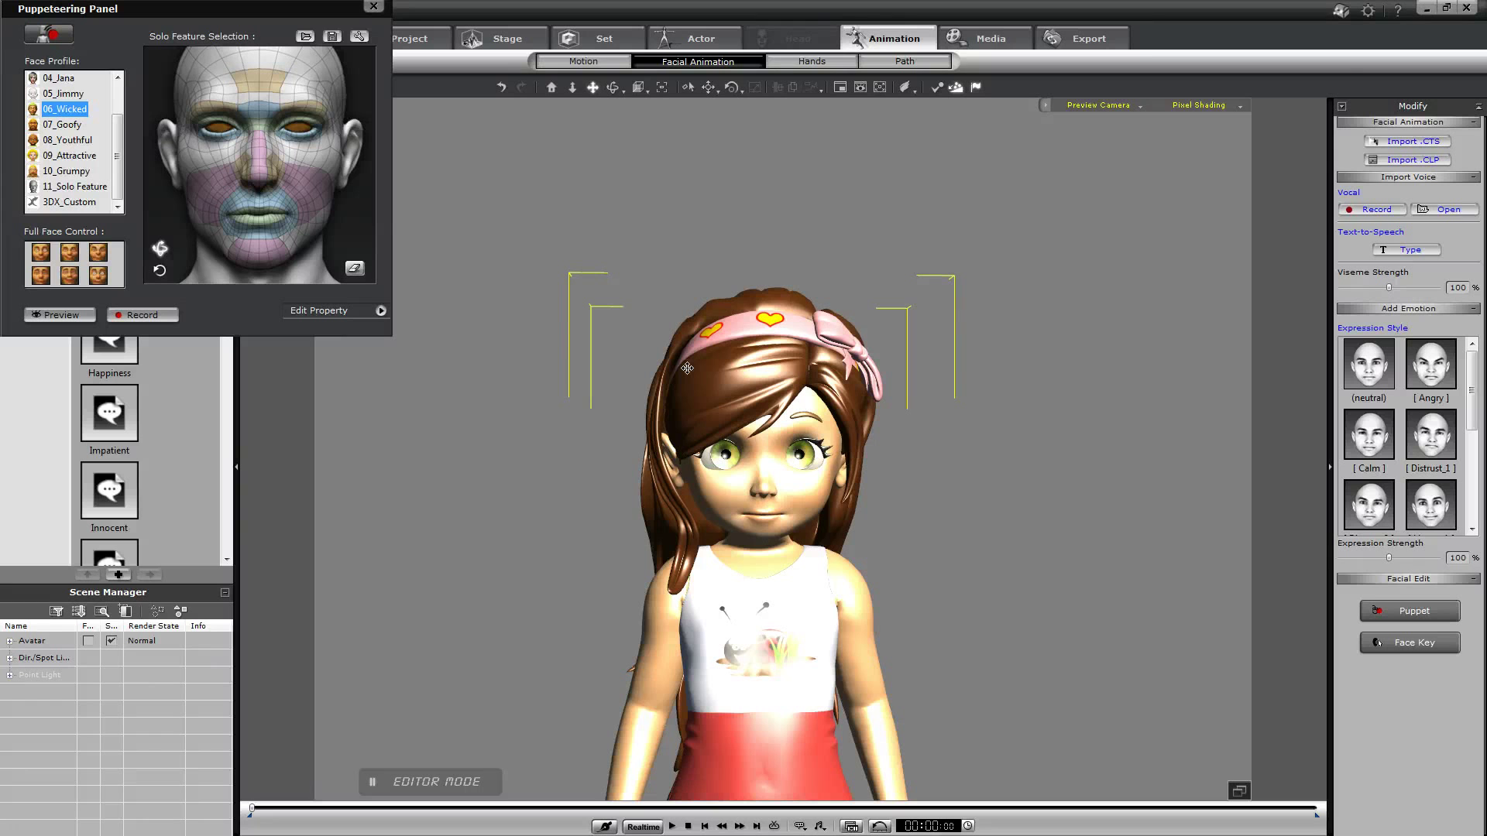